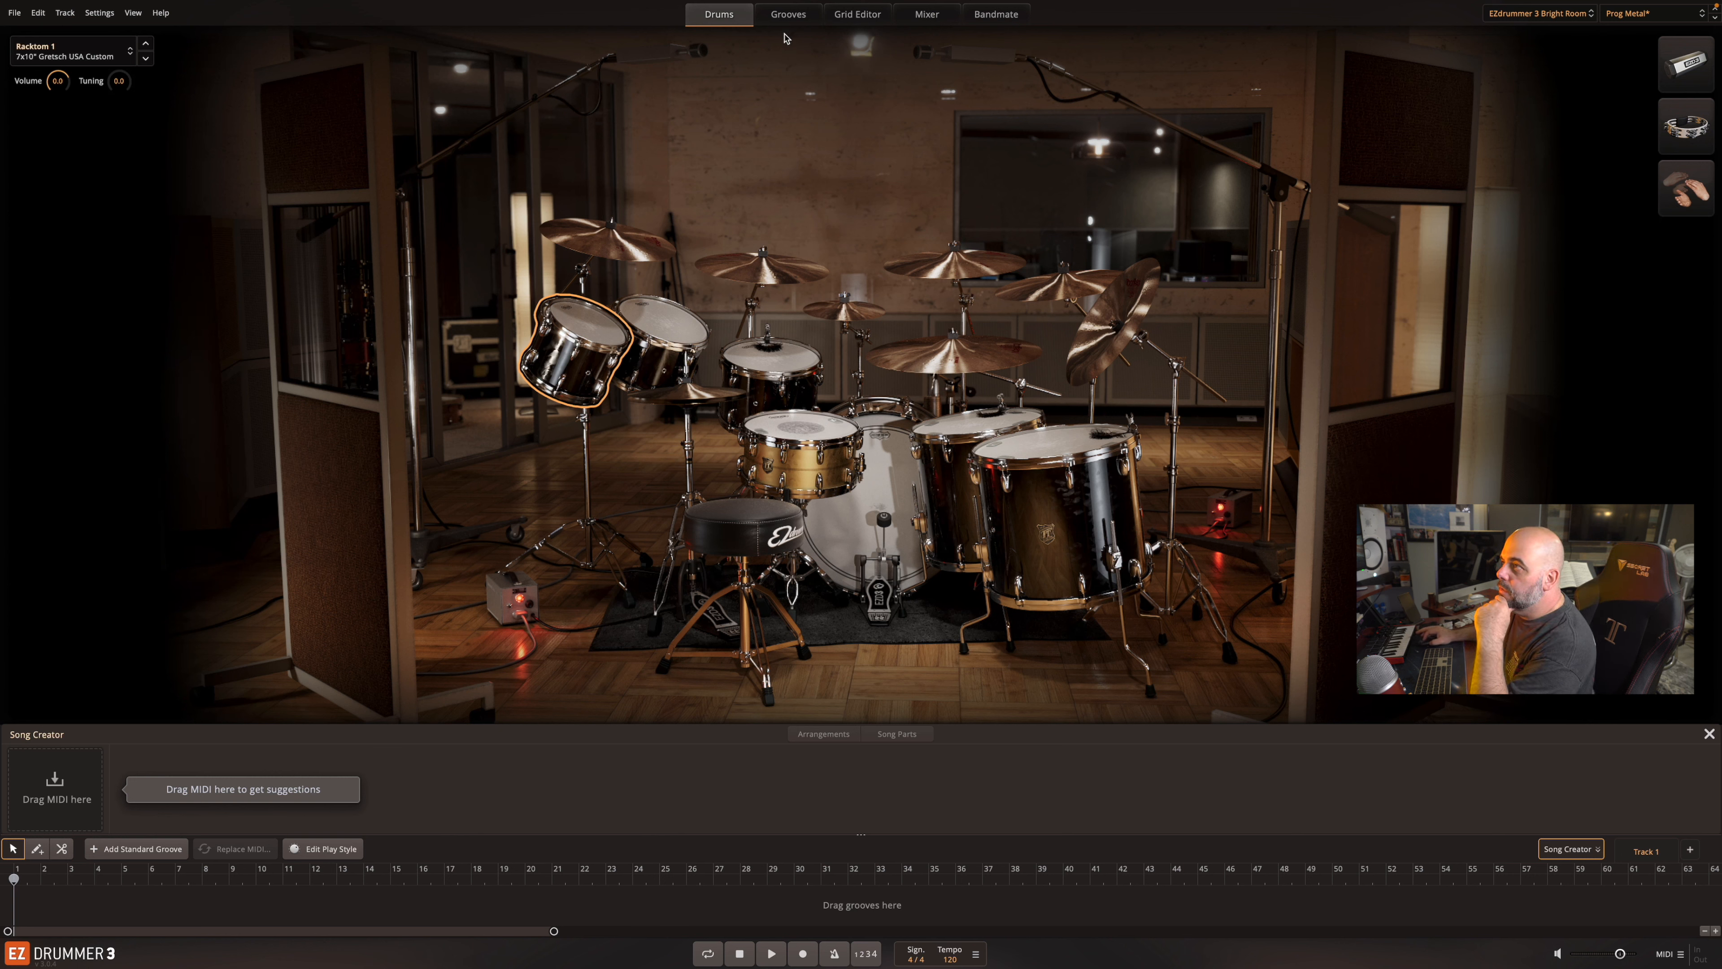
- Browse the grooves of the EZX Progressive and EZX Rock! libraries and audition Chorus 02 of The Races family
{"action": "left_click", "coordinate": [789, 15]}
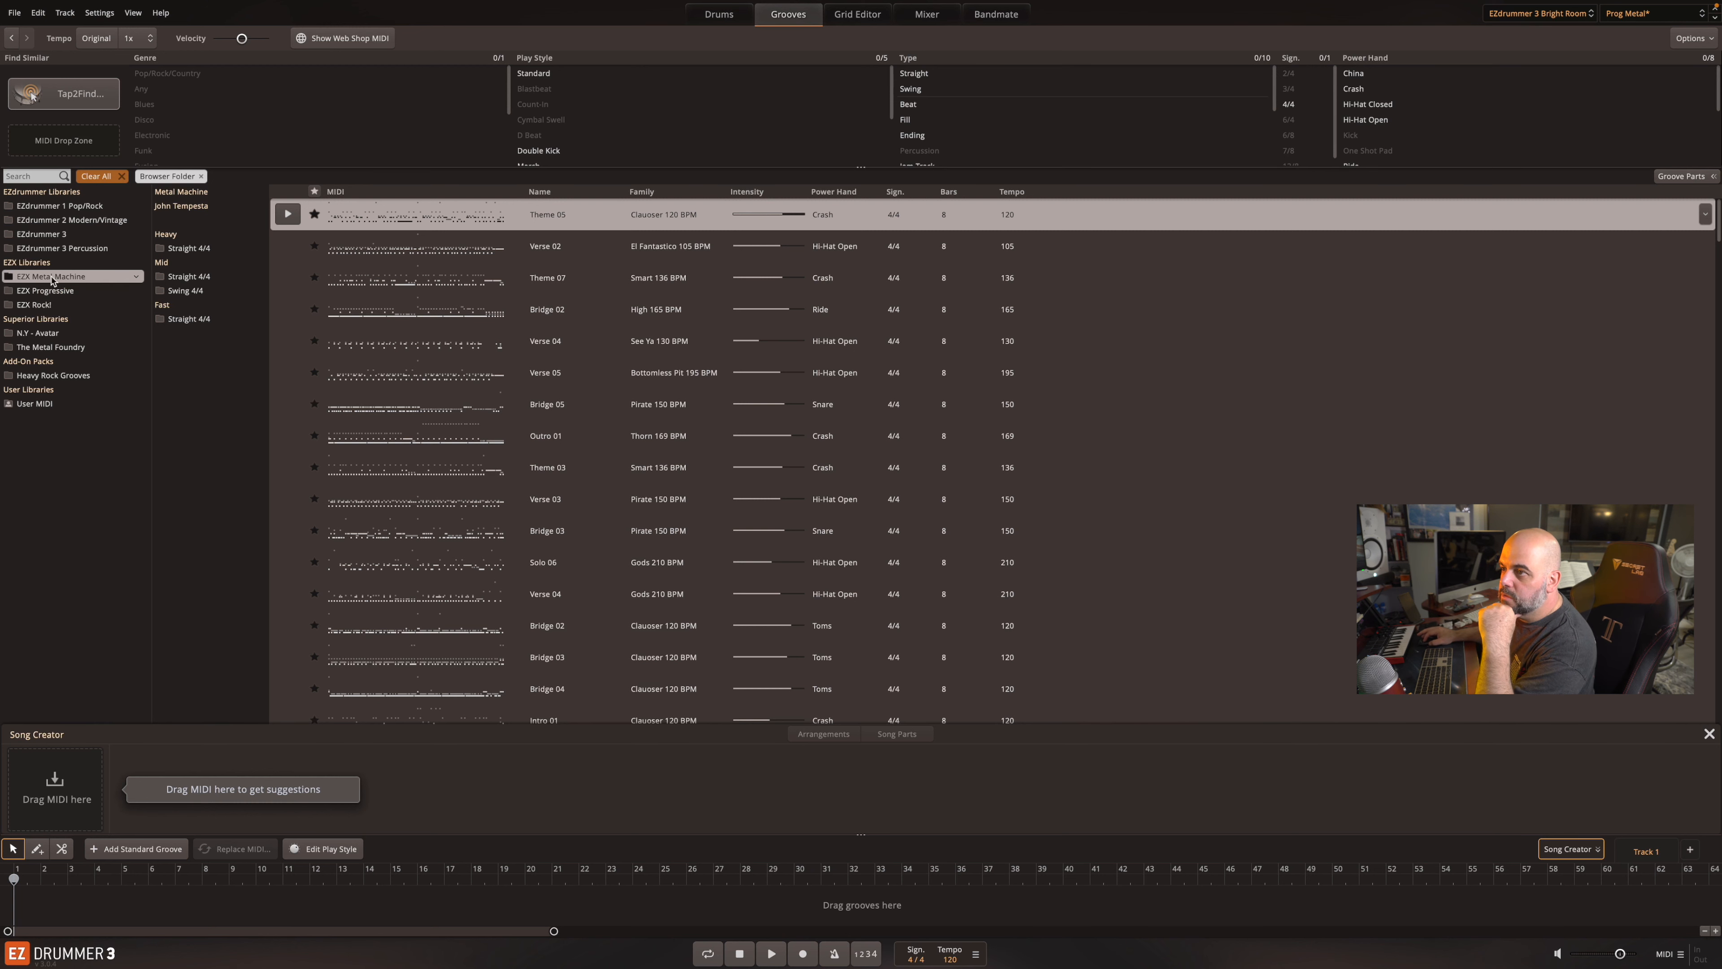
{"action": "left_click", "coordinate": [45, 292]}
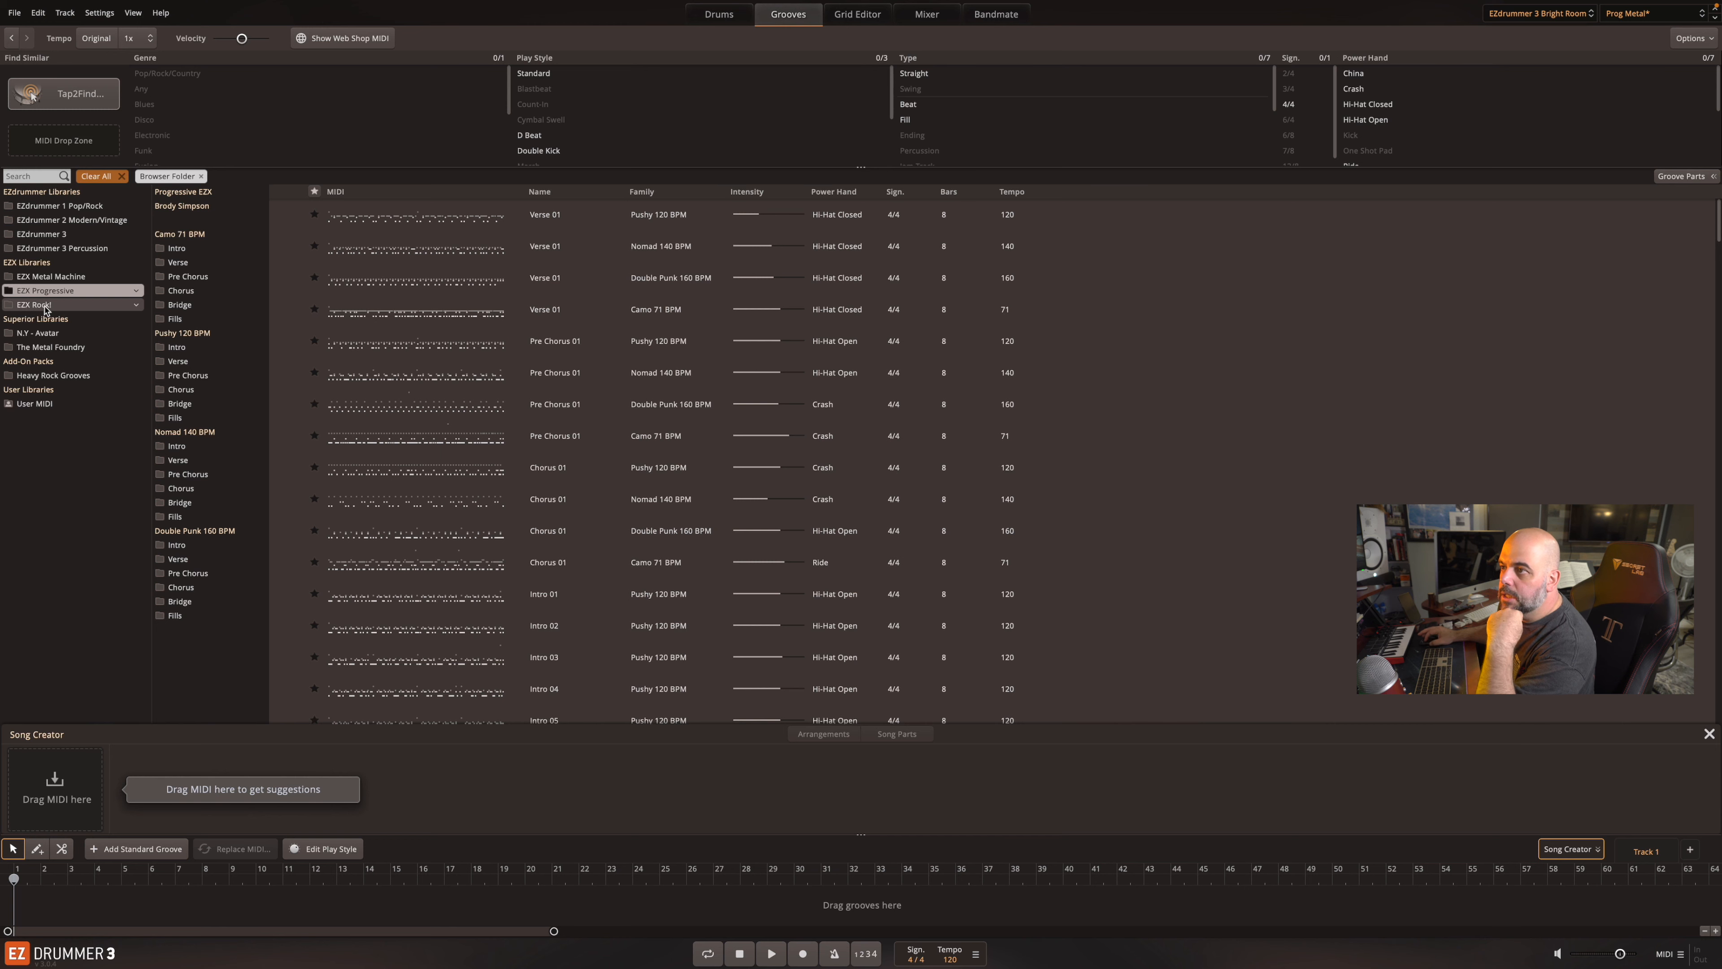
{"action": "left_click", "coordinate": [46, 307]}
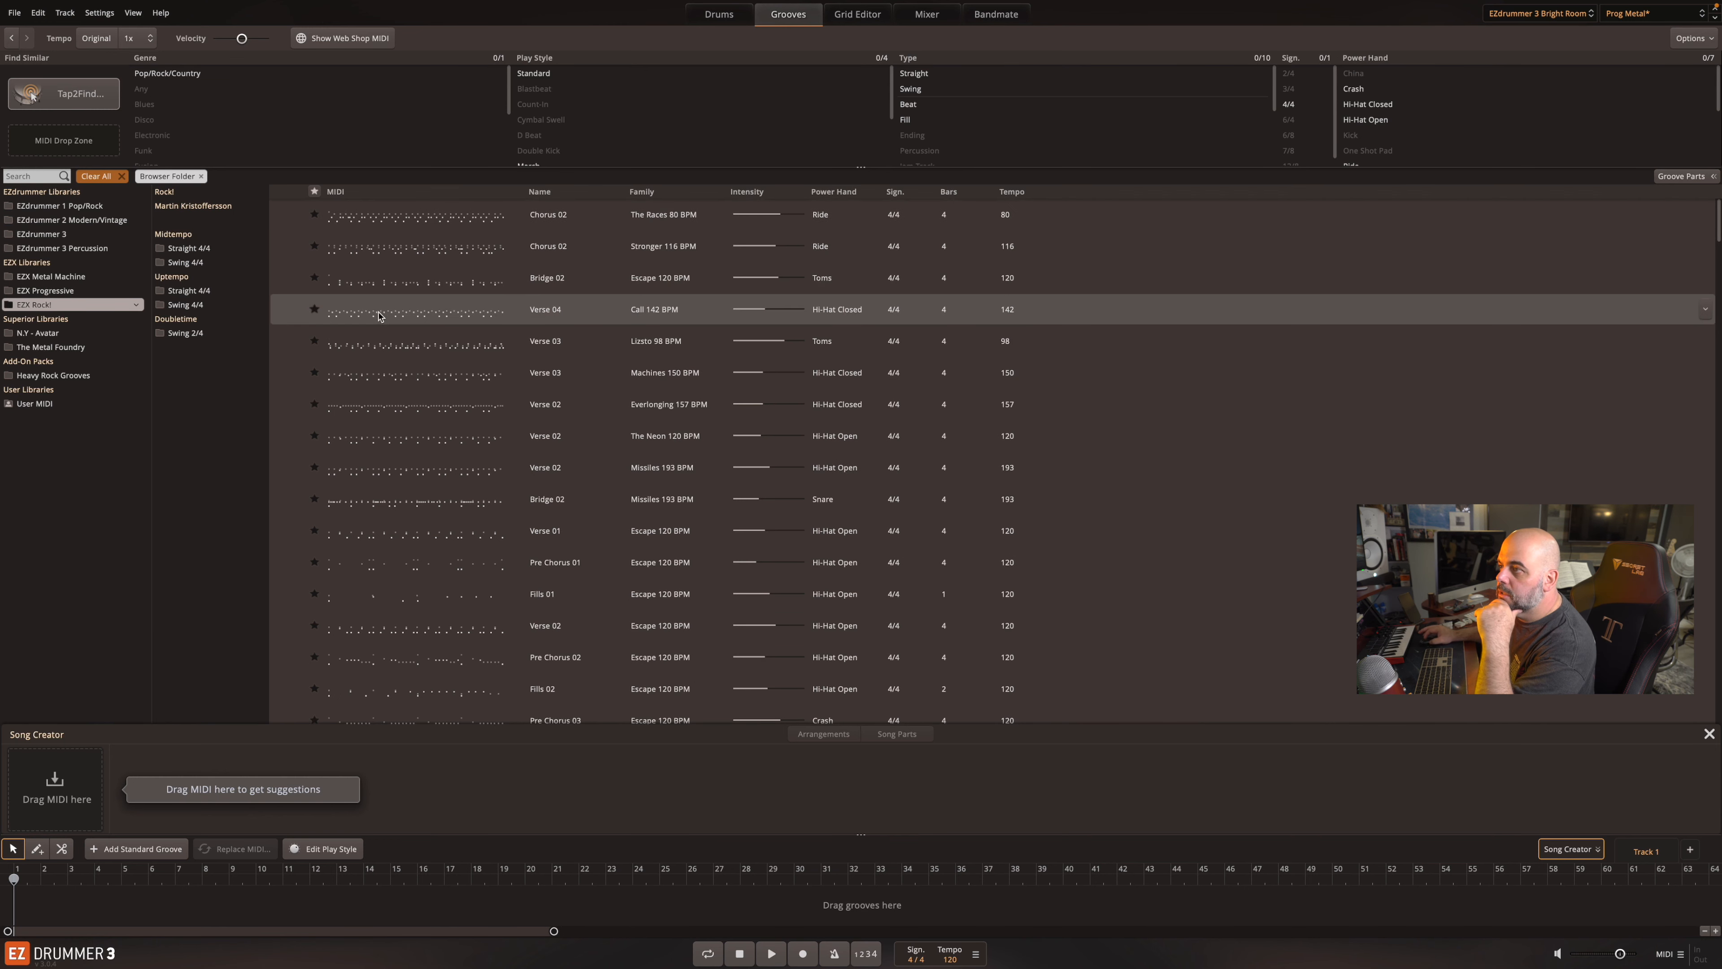
{"action": "left_click", "coordinate": [288, 215]}
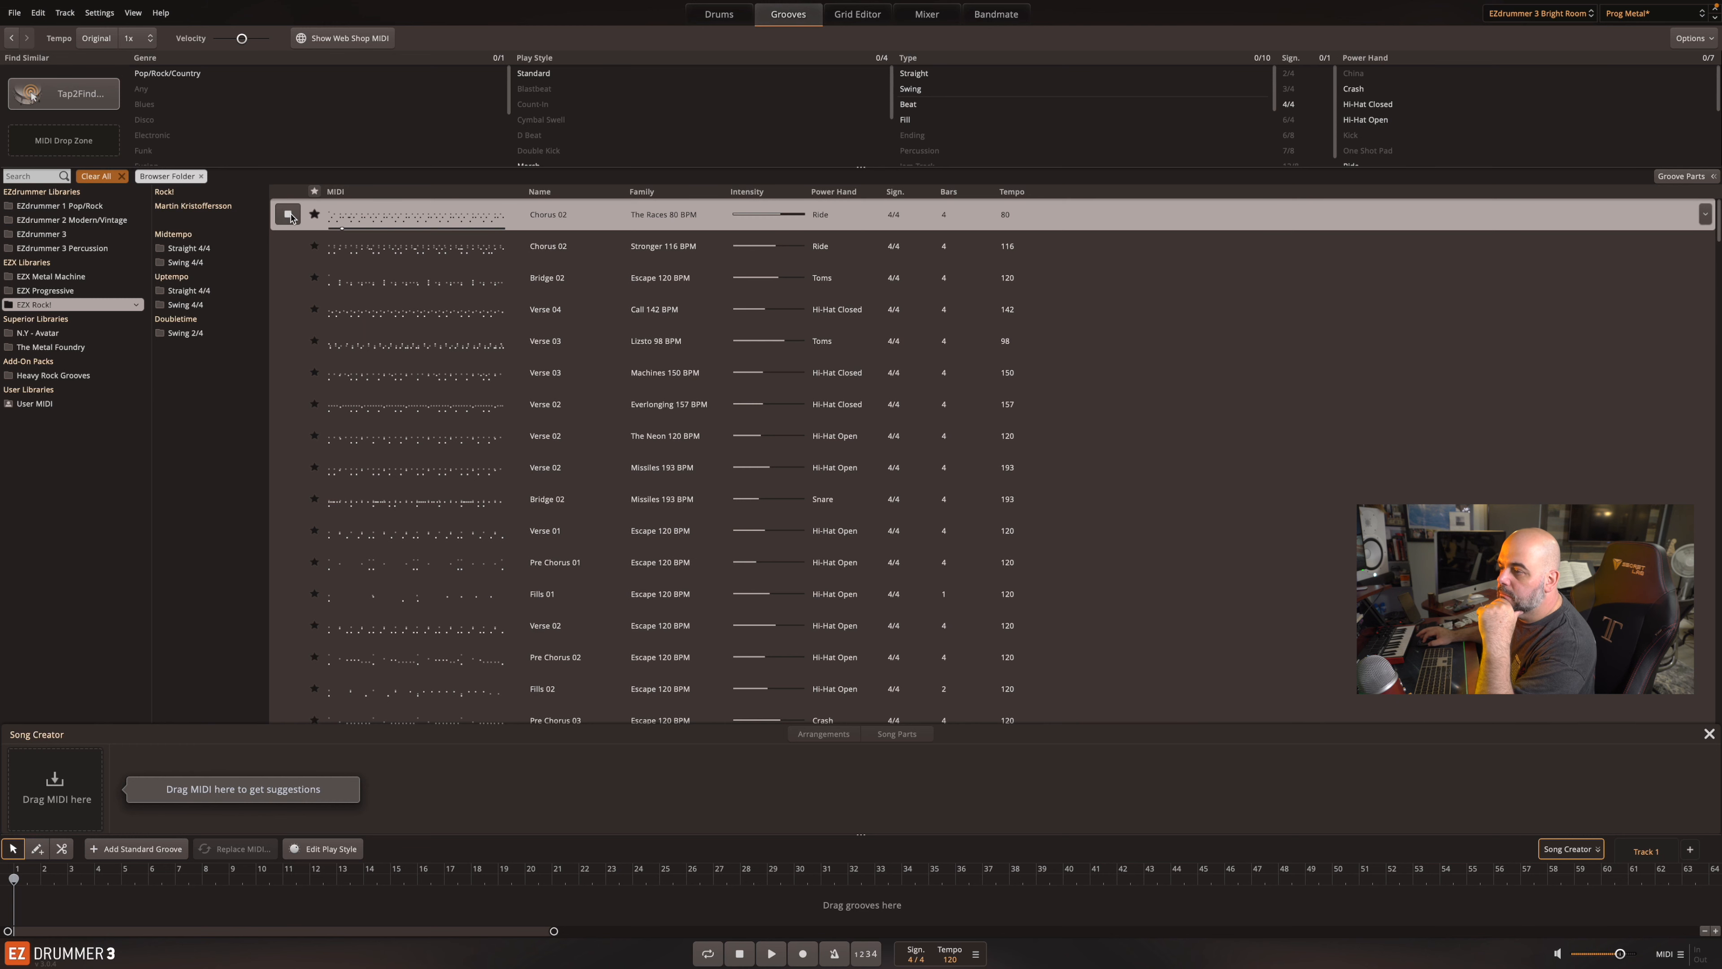
{"action": "left_click", "coordinate": [288, 215]}
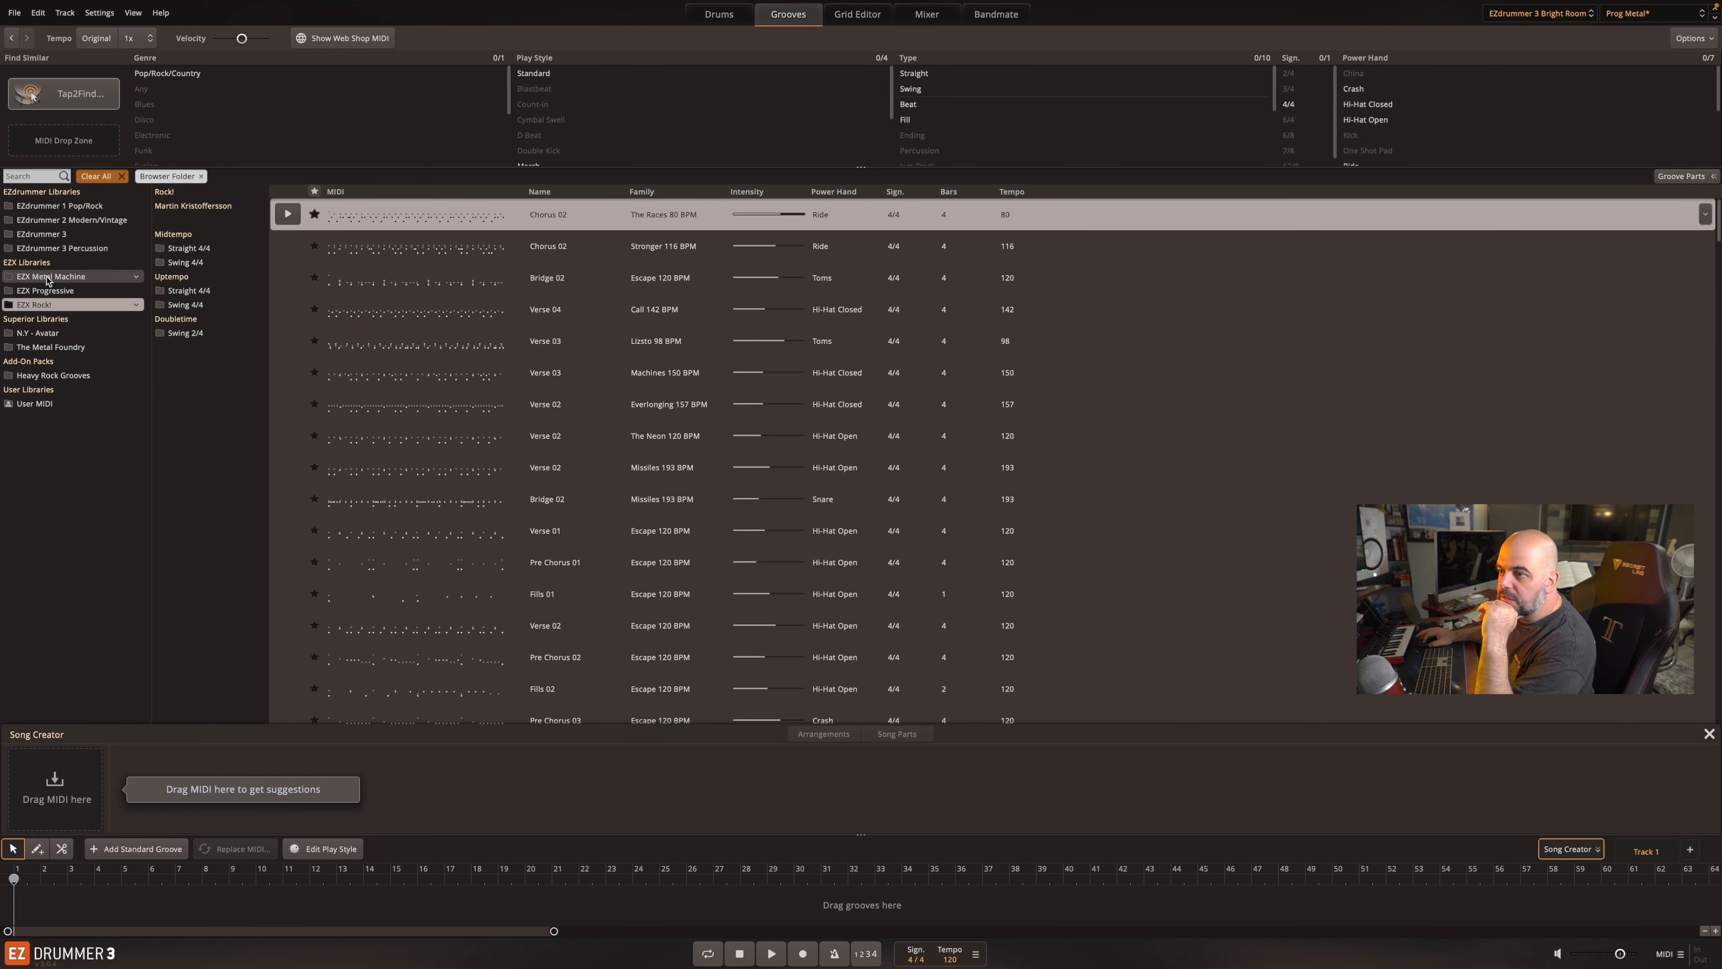
- Audition Bridge 03 of the Pirate family and Solo 06 of the Gods family in the EZX Metal Machine library
{"action": "left_click", "coordinate": [48, 278]}
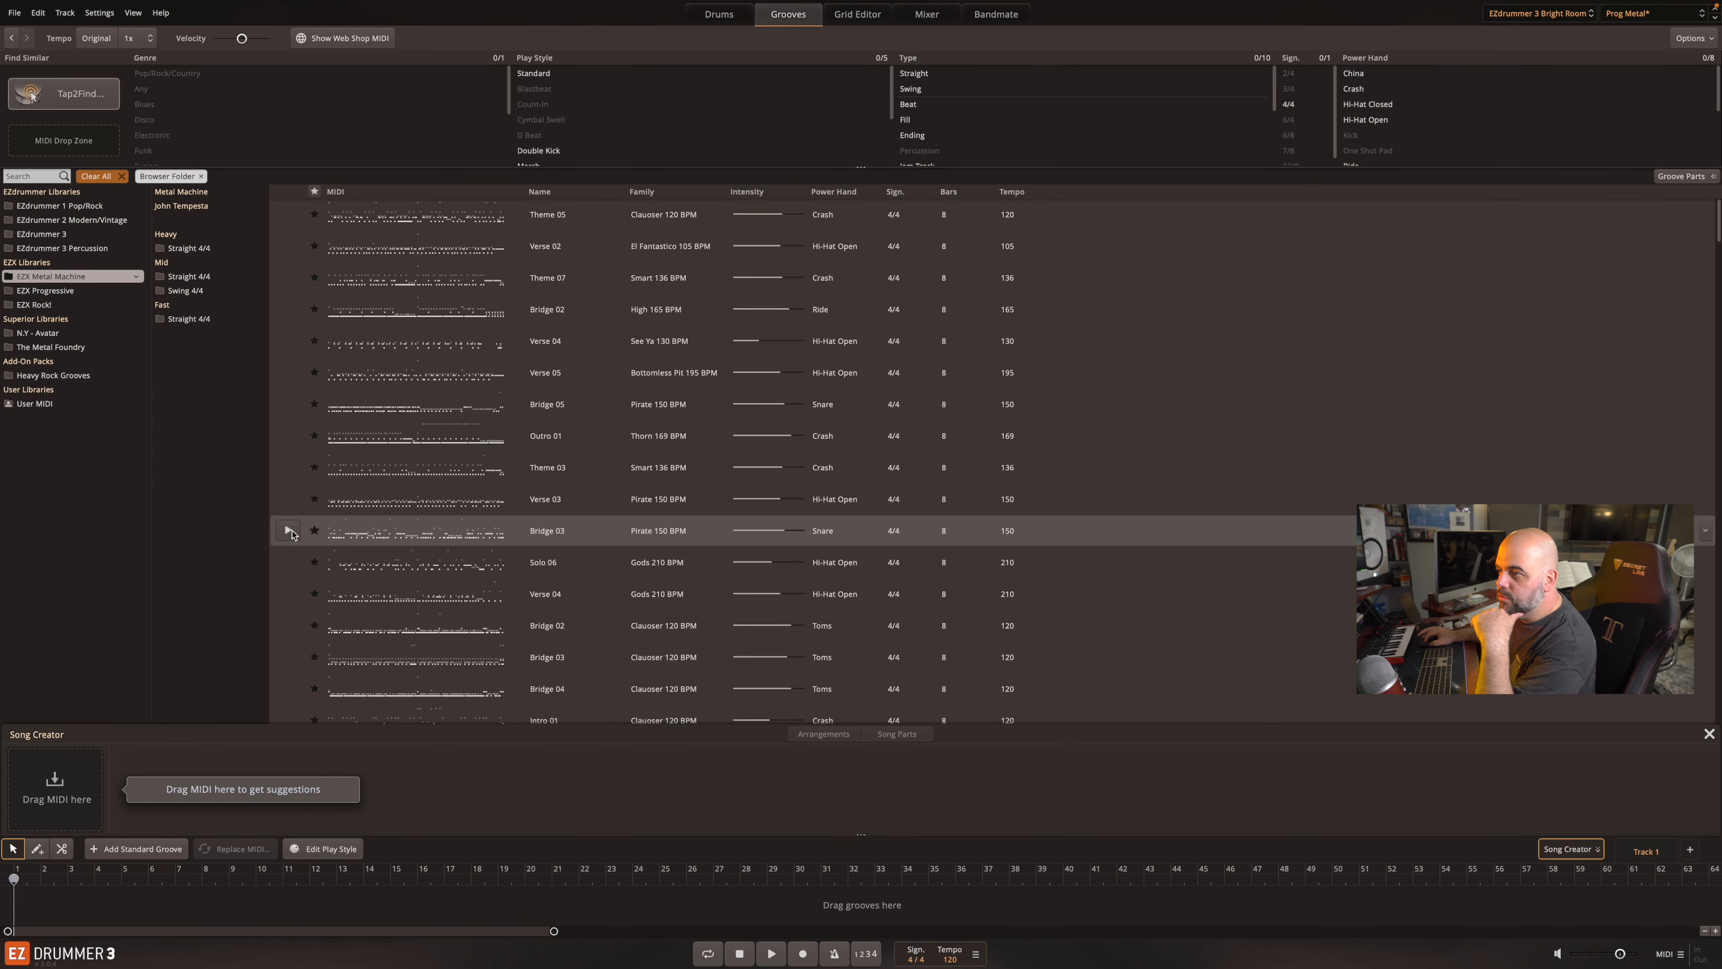
{"action": "left_click", "coordinate": [289, 531]}
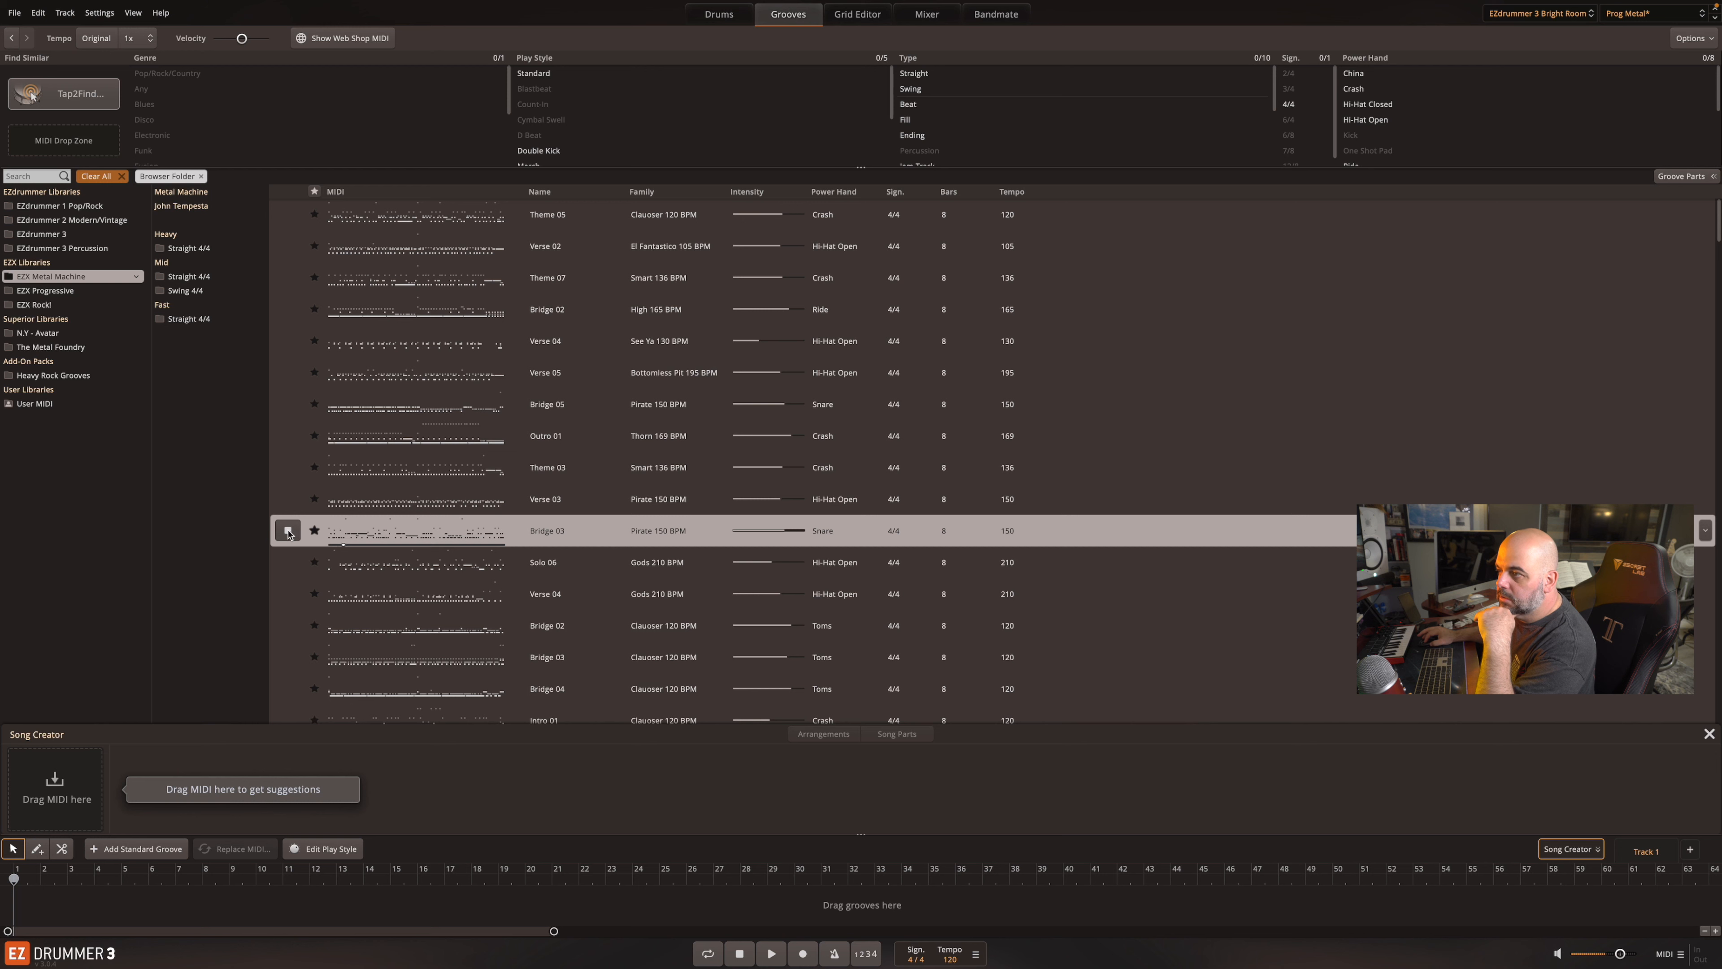
{"action": "left_click", "coordinate": [288, 531]}
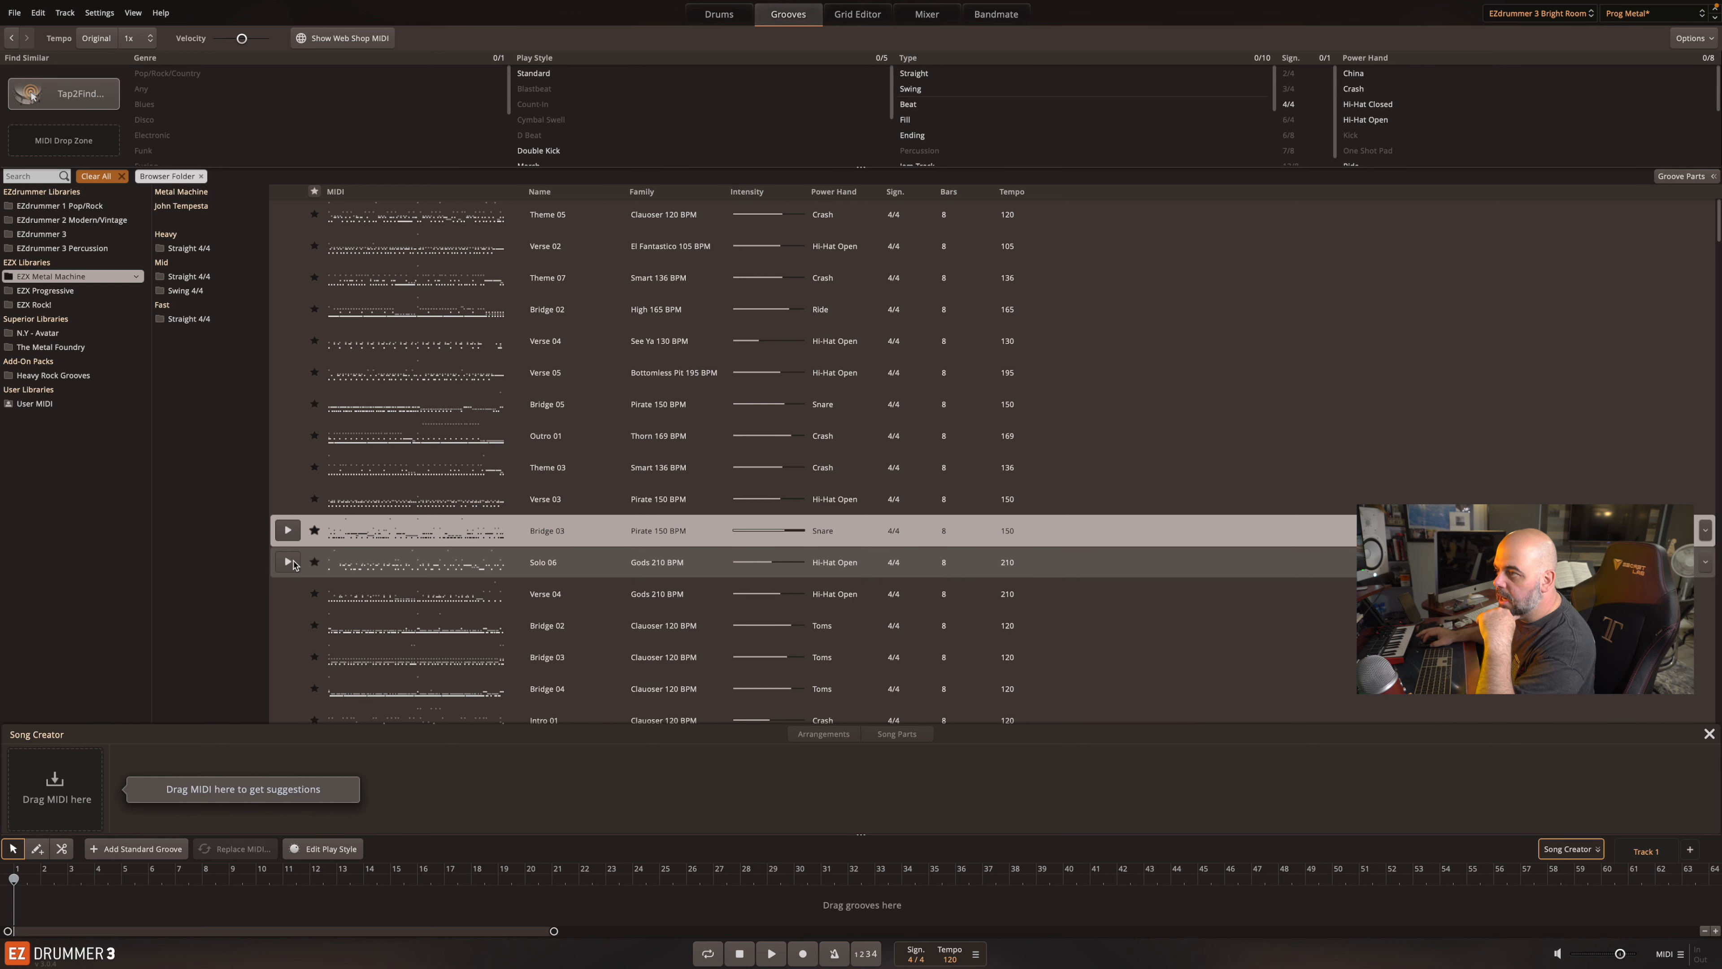
{"action": "left_click", "coordinate": [288, 562]}
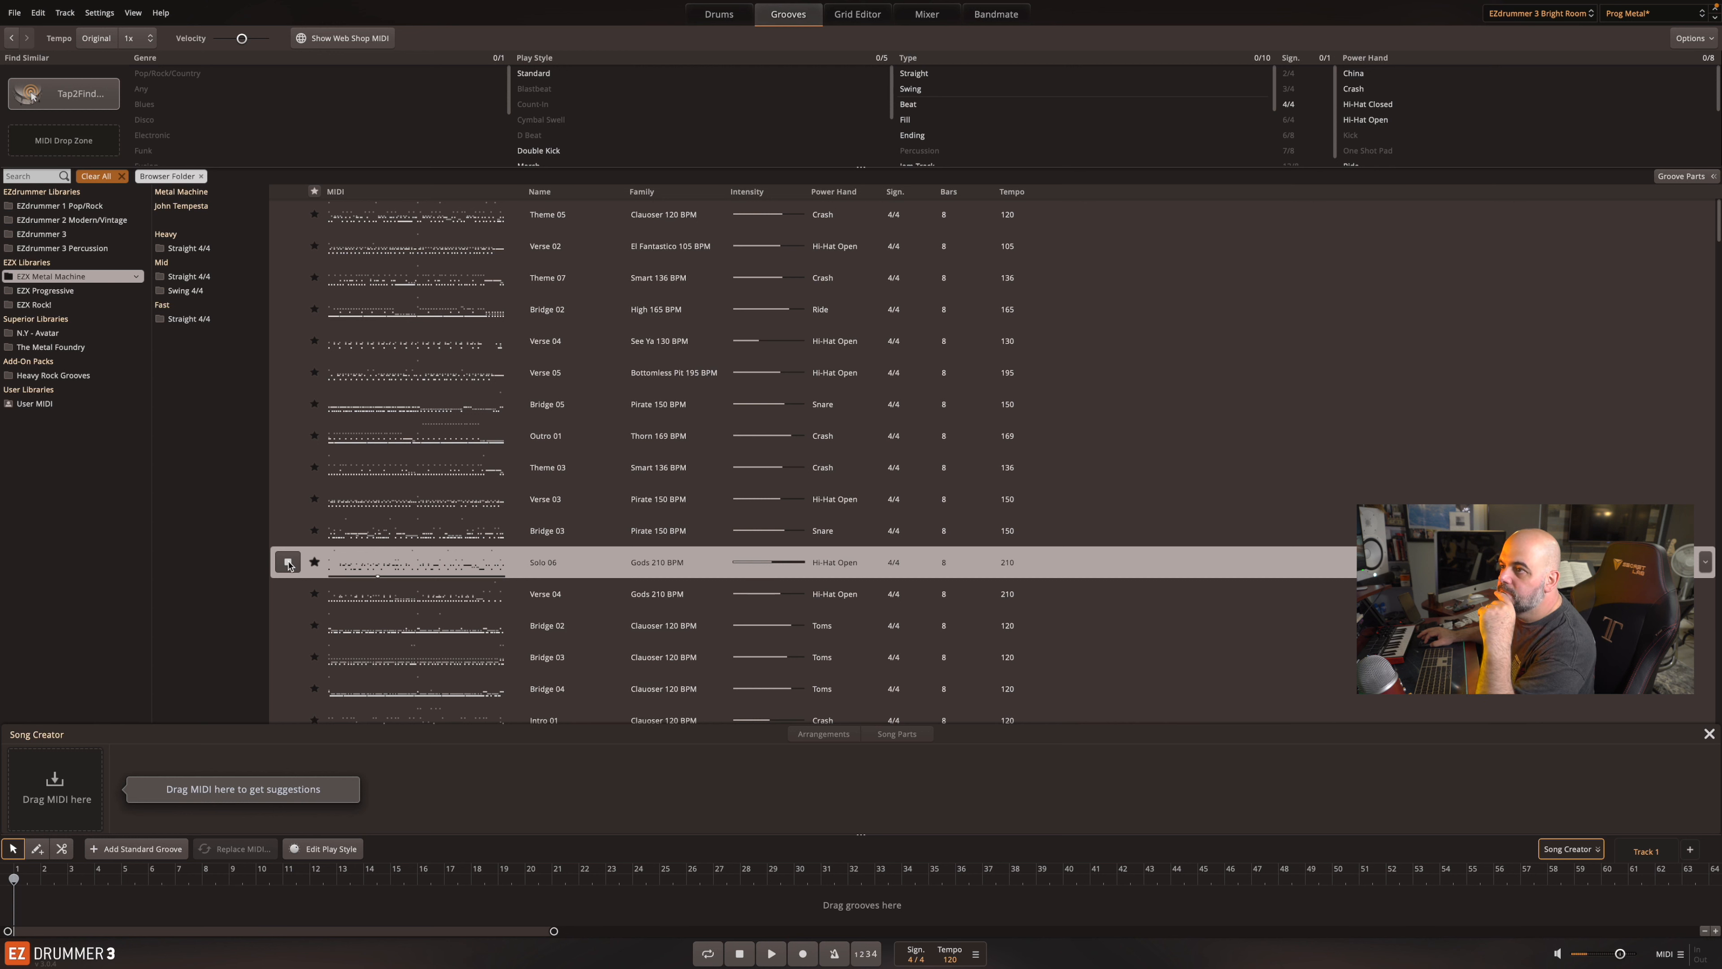
{"action": "left_click", "coordinate": [289, 563]}
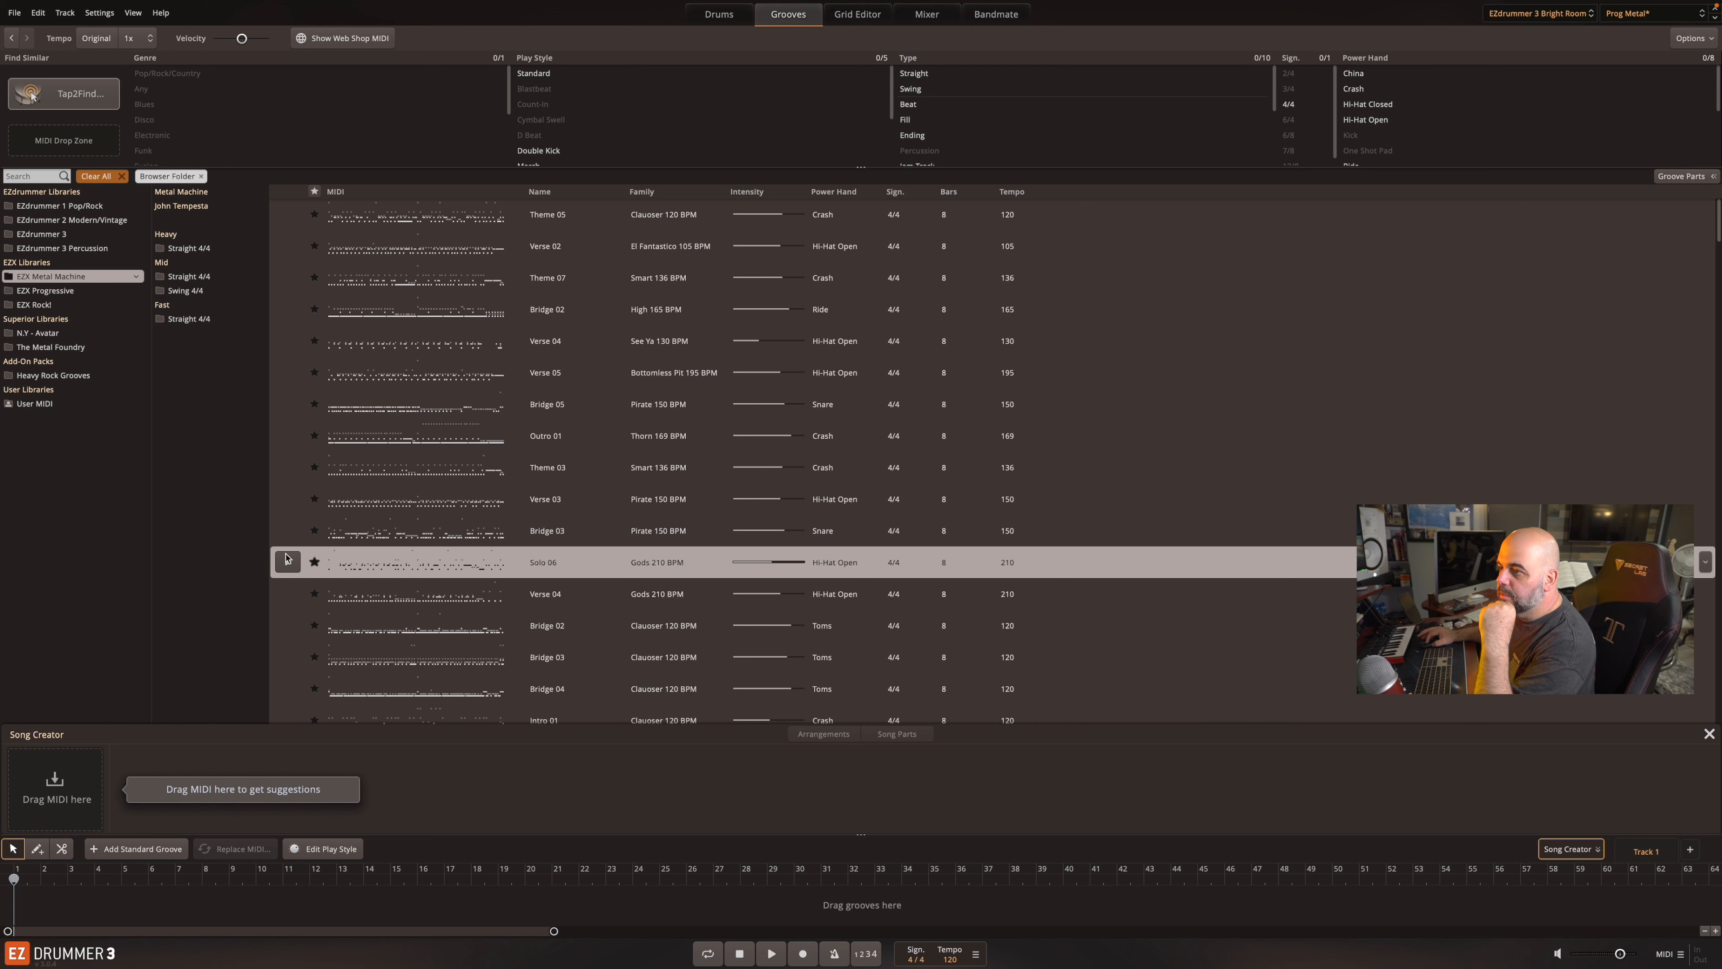
{"action": "left_click", "coordinate": [286, 560]}
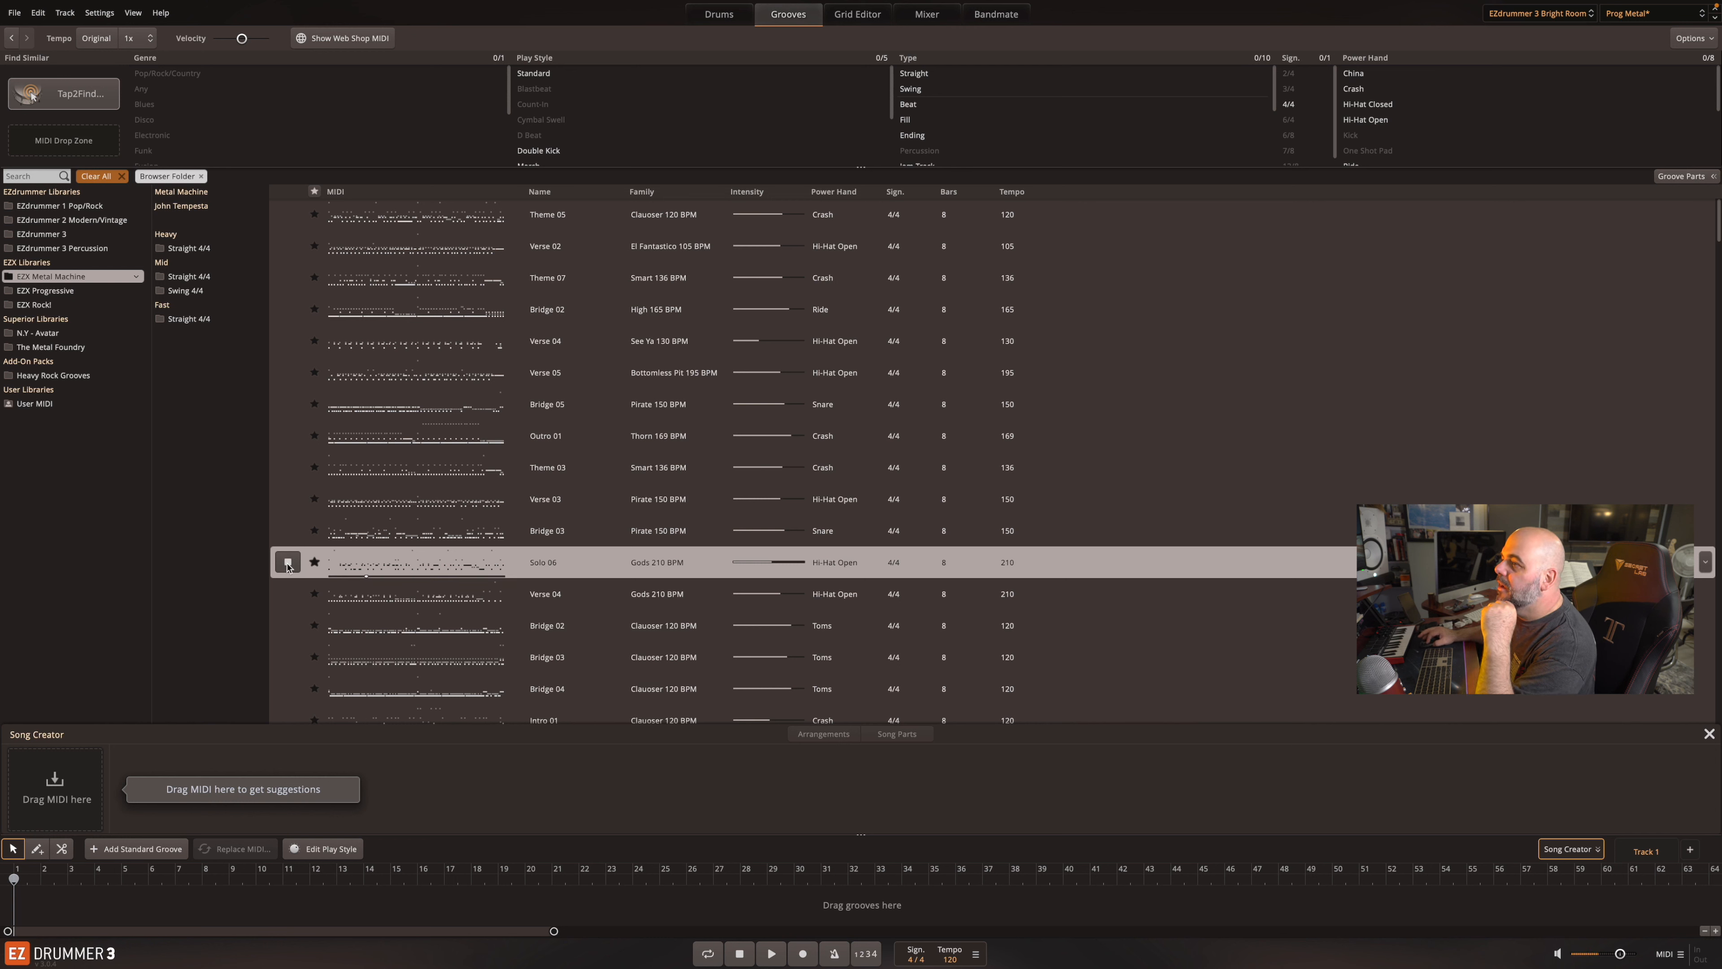
{"action": "left_click", "coordinate": [288, 563]}
- Load the Solo 06 groove into the Song Creator as the source MIDI and set the song tempo to 210
{"action": "left_click_drag", "start_coordinate": [414, 567], "coordinate": [51, 800]}
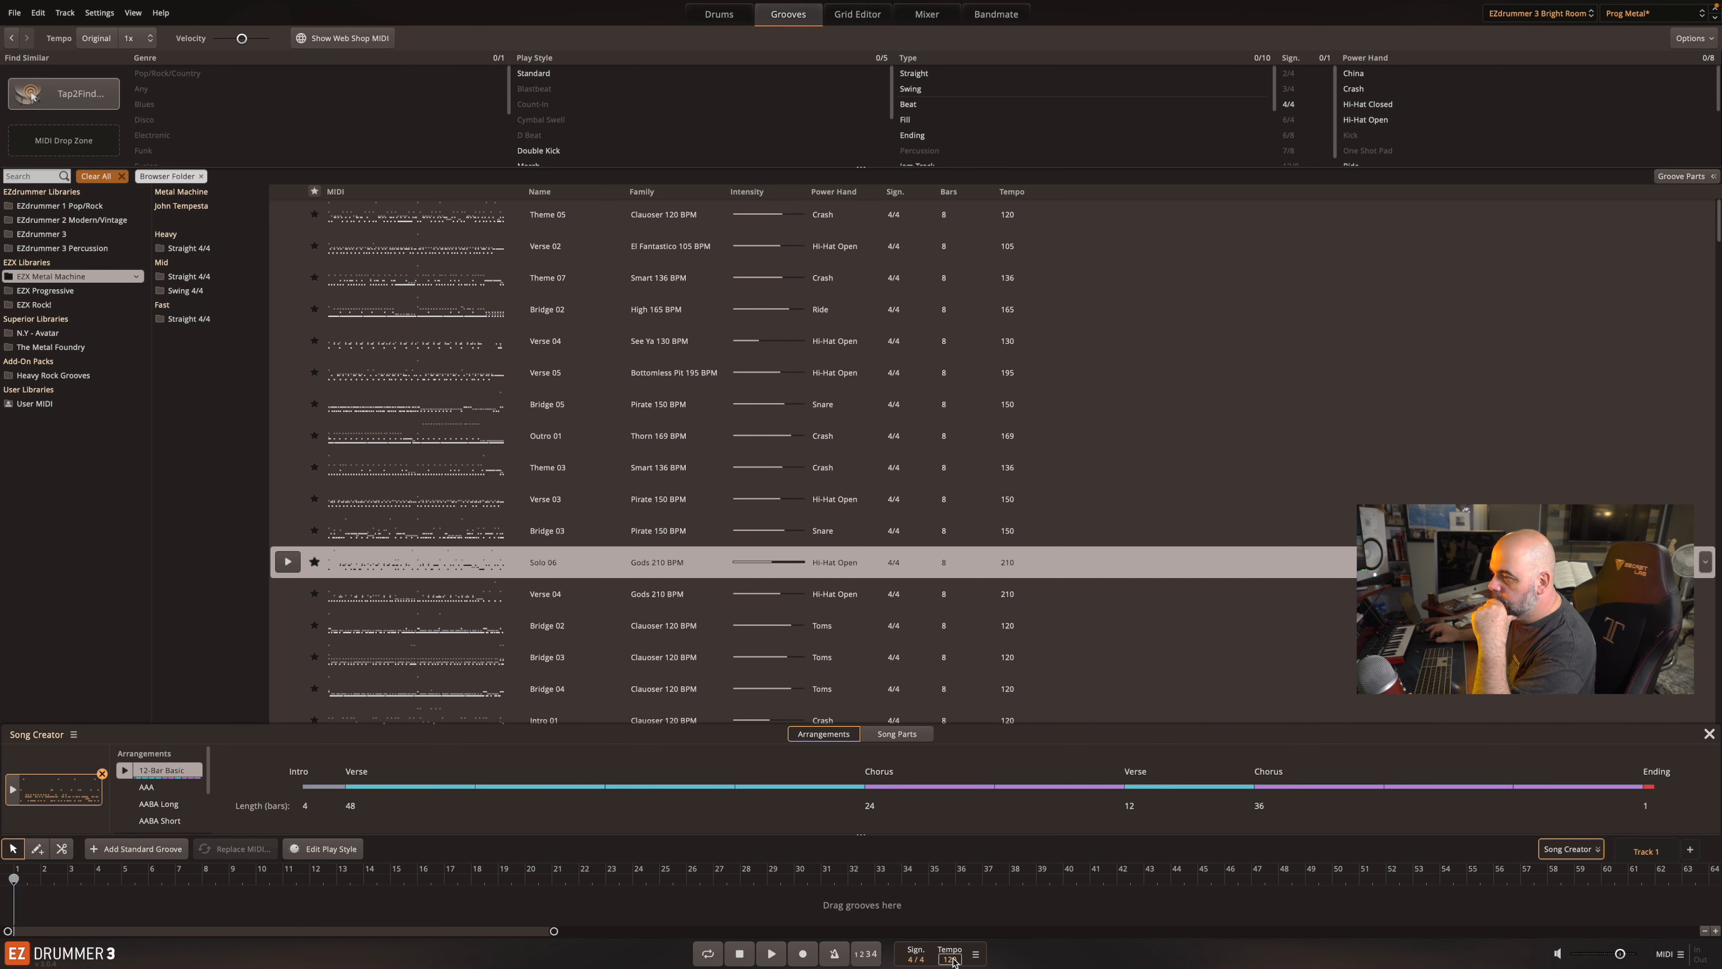
{"action": "mouse_move", "coordinate": [949, 956]}
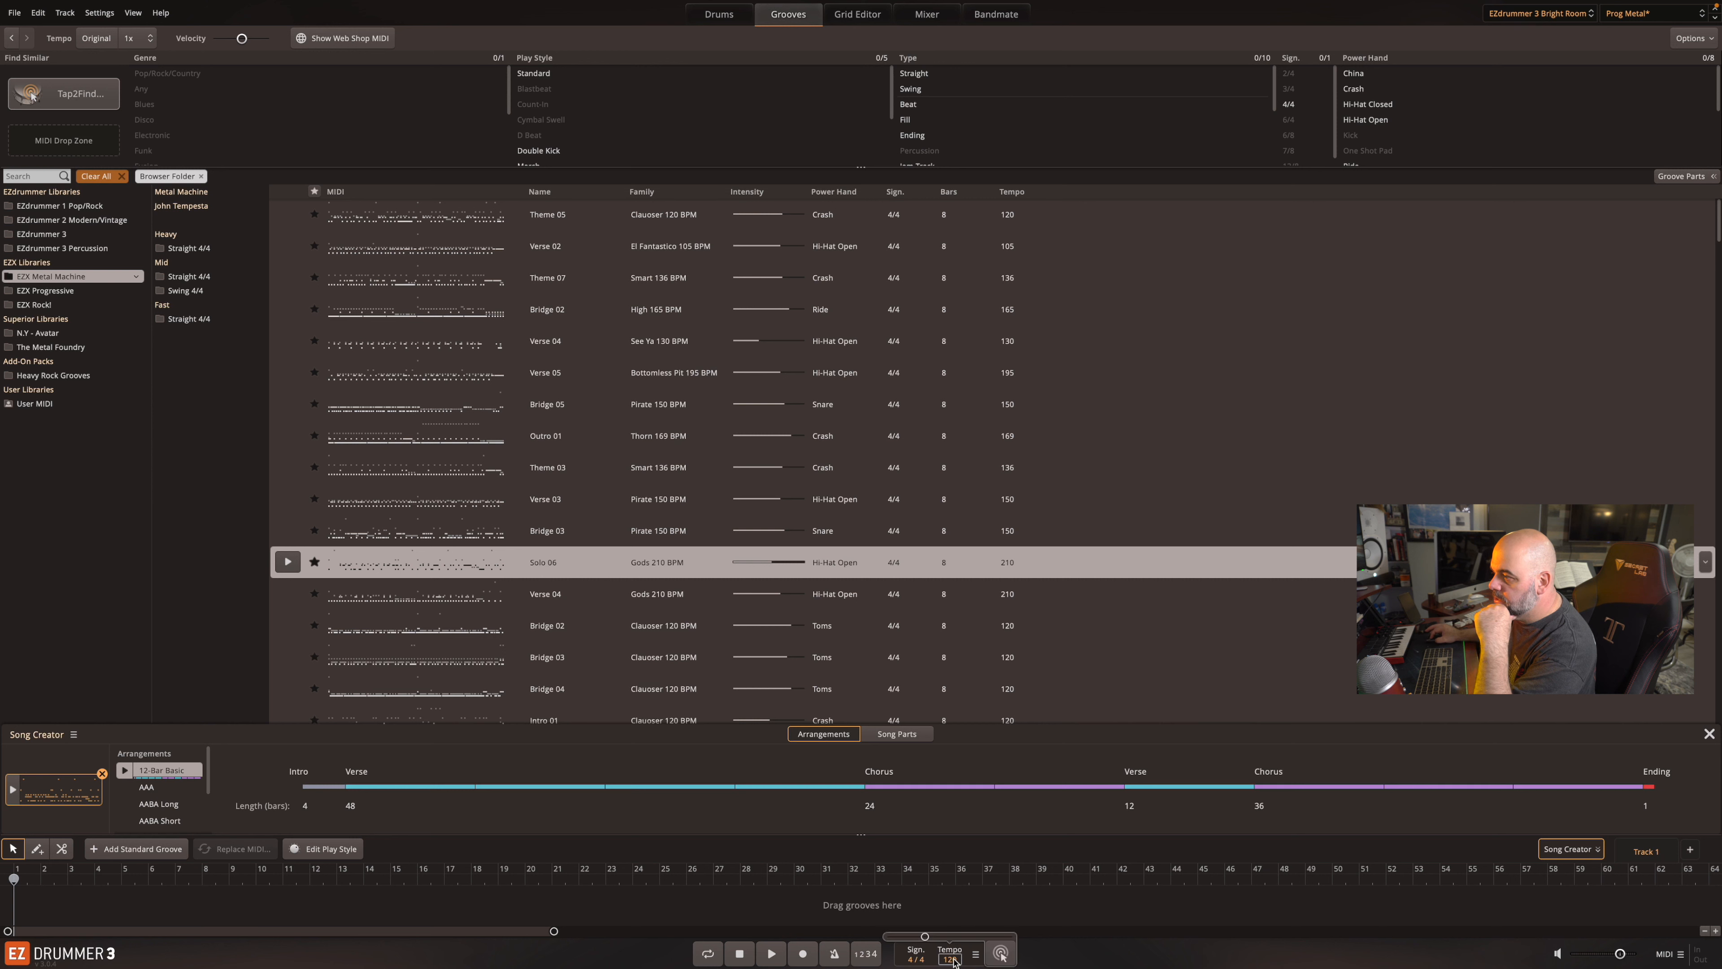
{"action": "double_click", "coordinate": [950, 959]}
{"action": "type", "text": "210"}
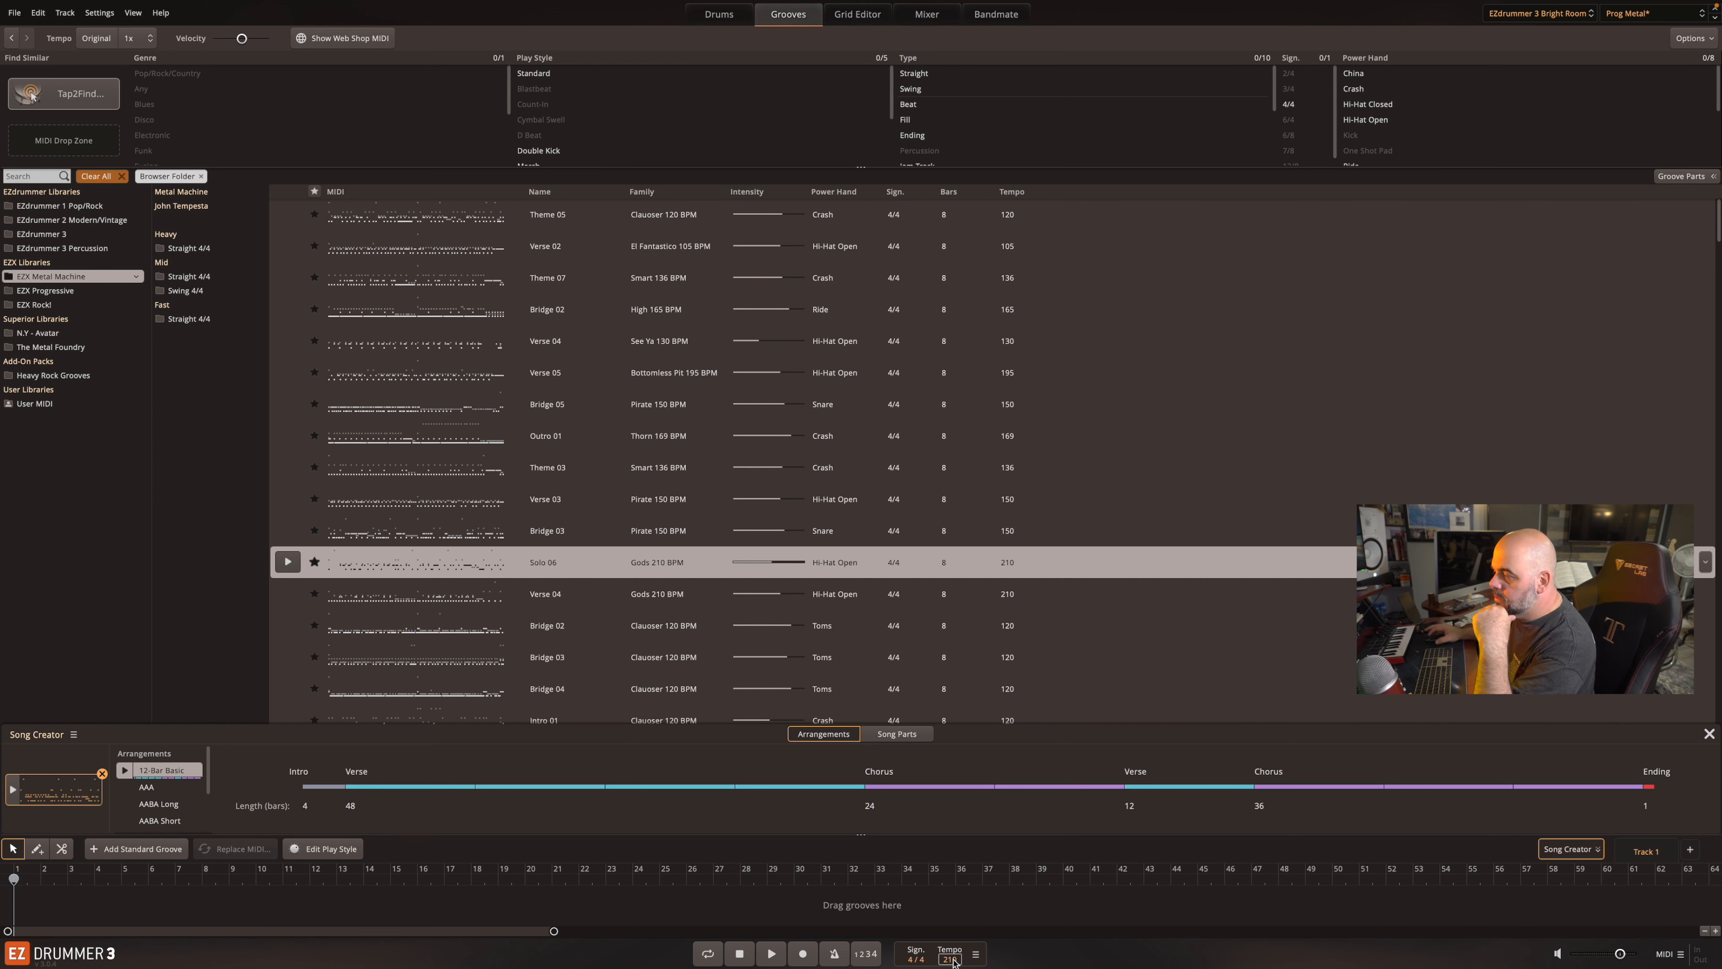
{"action": "key", "text": "Return"}
{"action": "left_click", "coordinate": [12, 789]}
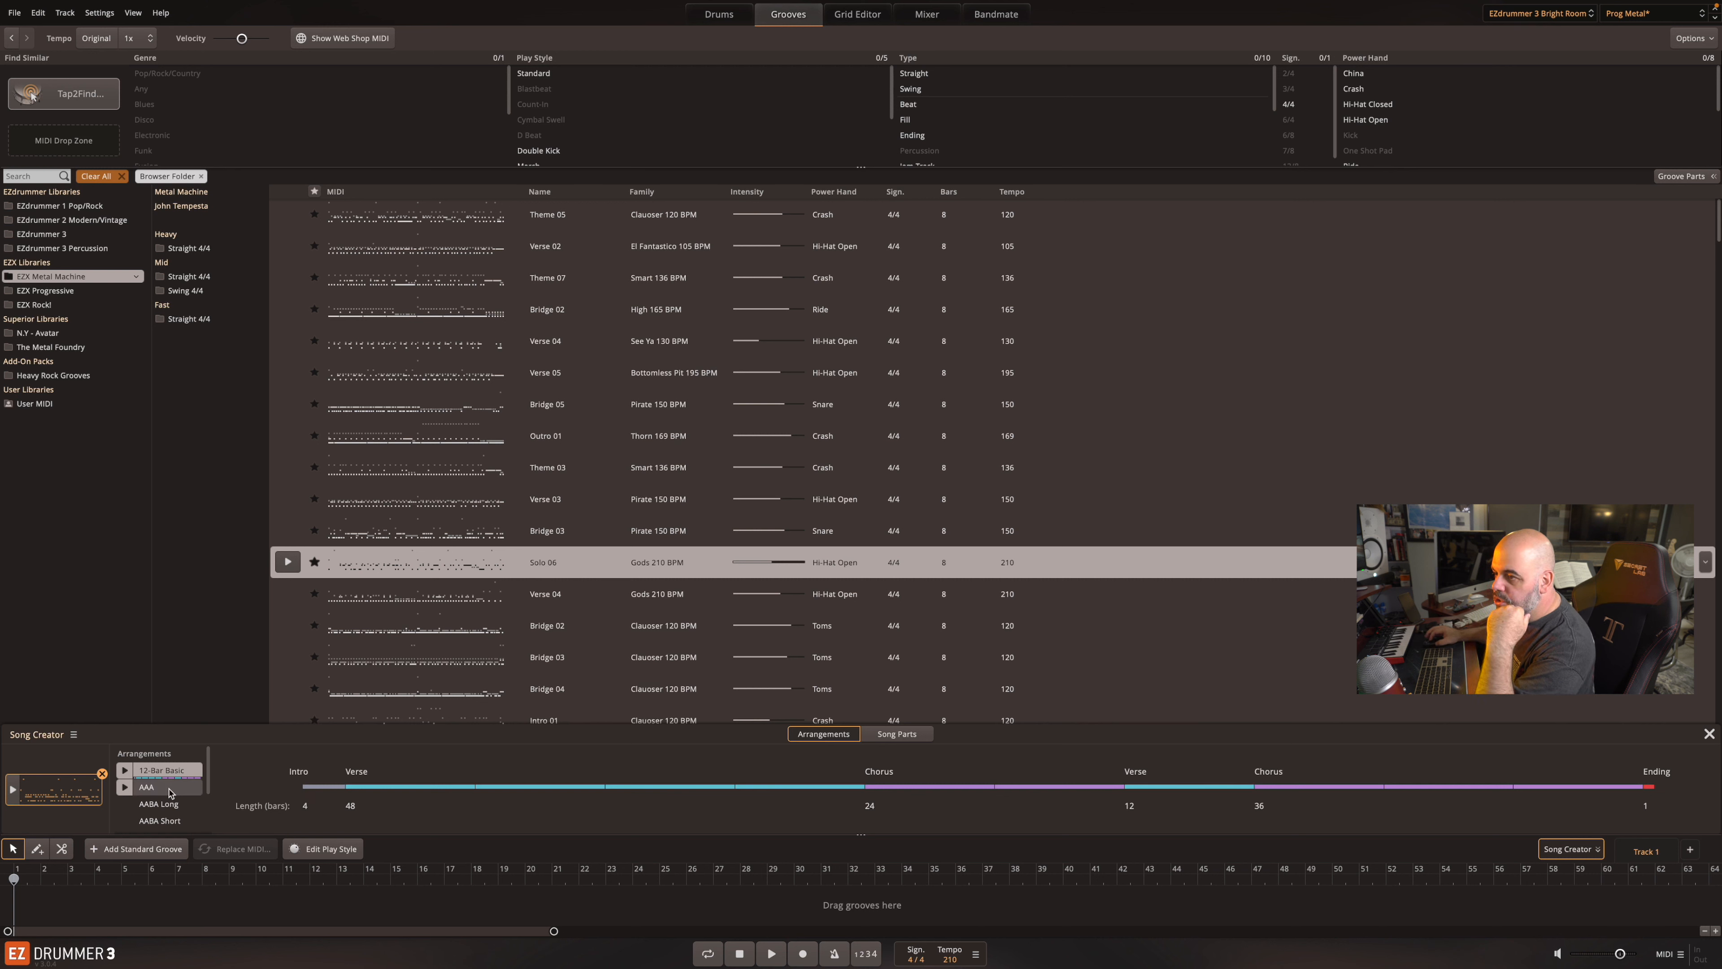
- Look through the Song Creator arrangements and select ABAB Short
{"action": "scroll", "coordinate": [165, 787], "scroll_direction": "down", "scroll_amount": 2}
{"action": "scroll", "coordinate": [169, 793], "scroll_direction": "down", "scroll_amount": 2}
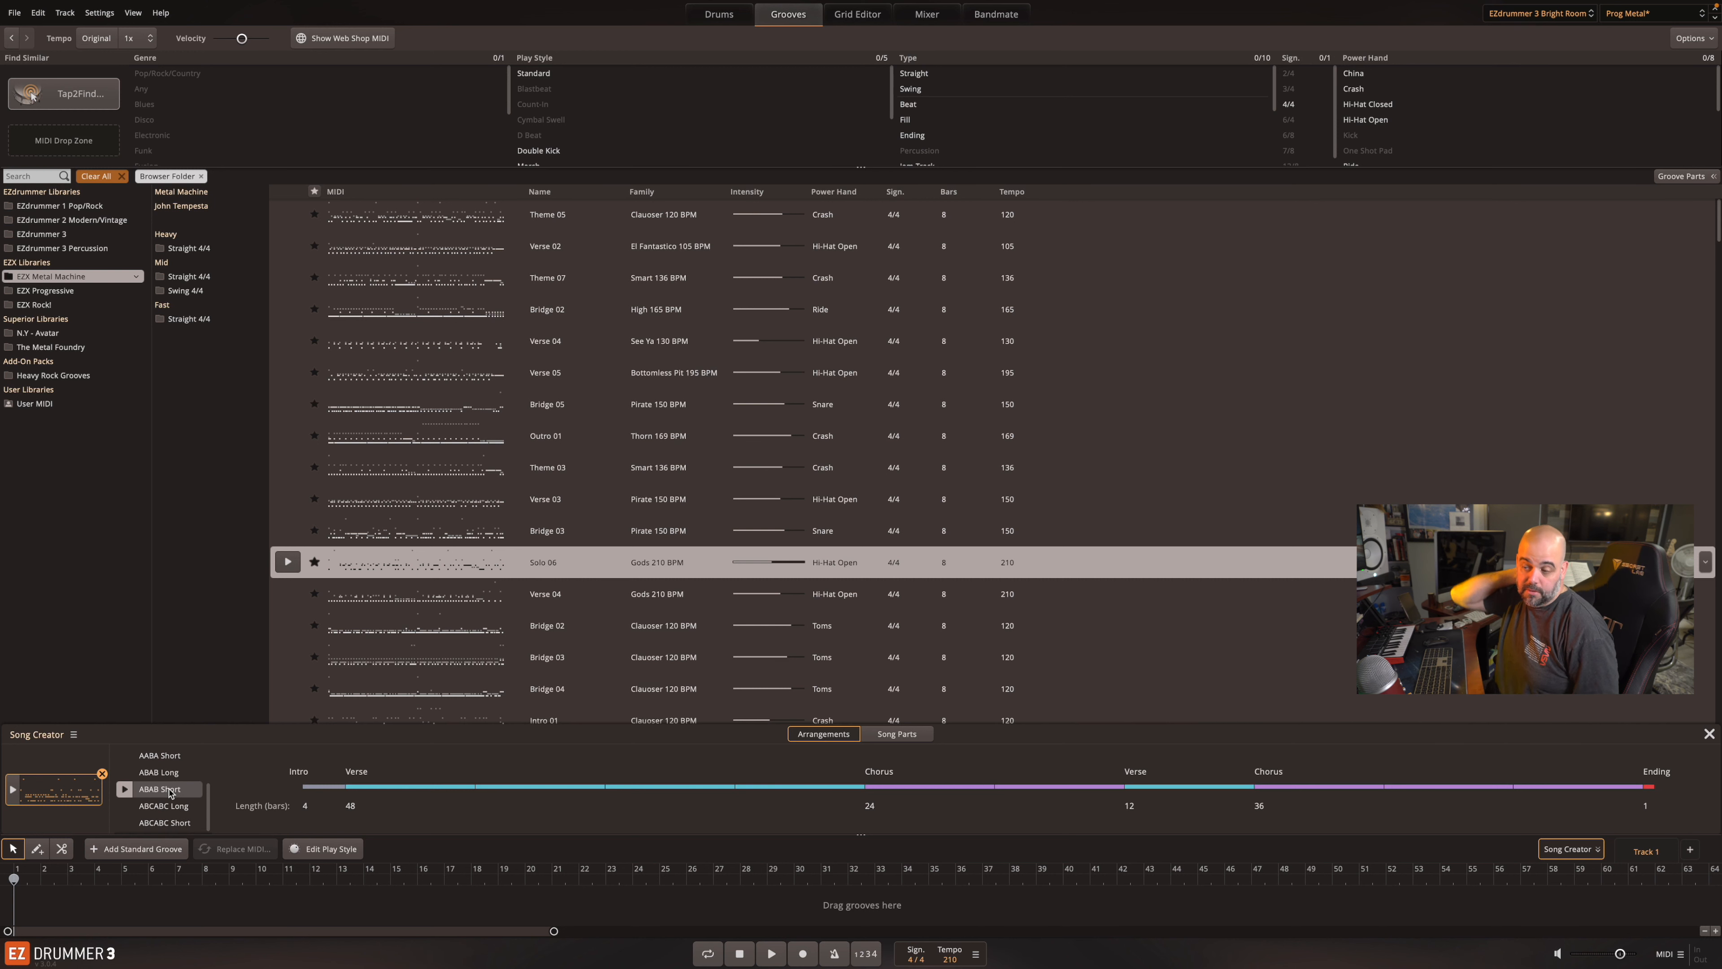
{"action": "scroll", "coordinate": [163, 789], "scroll_direction": "up", "scroll_amount": 4}
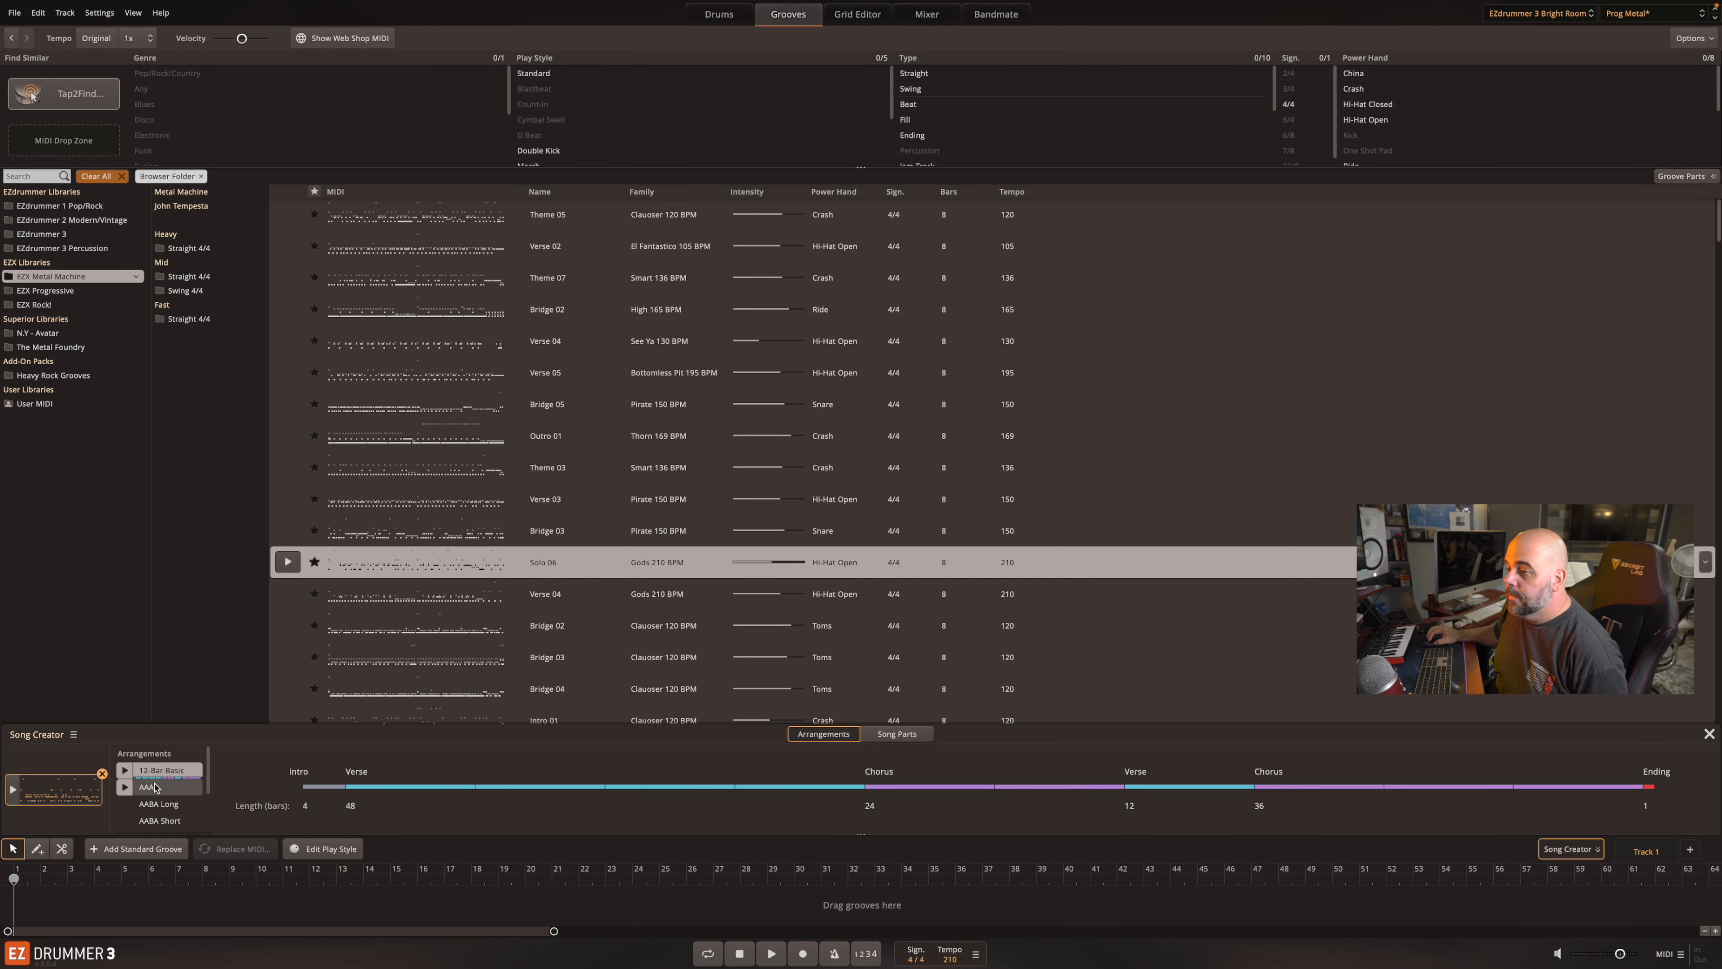
{"action": "scroll", "coordinate": [155, 787], "scroll_direction": "down", "scroll_amount": 3}
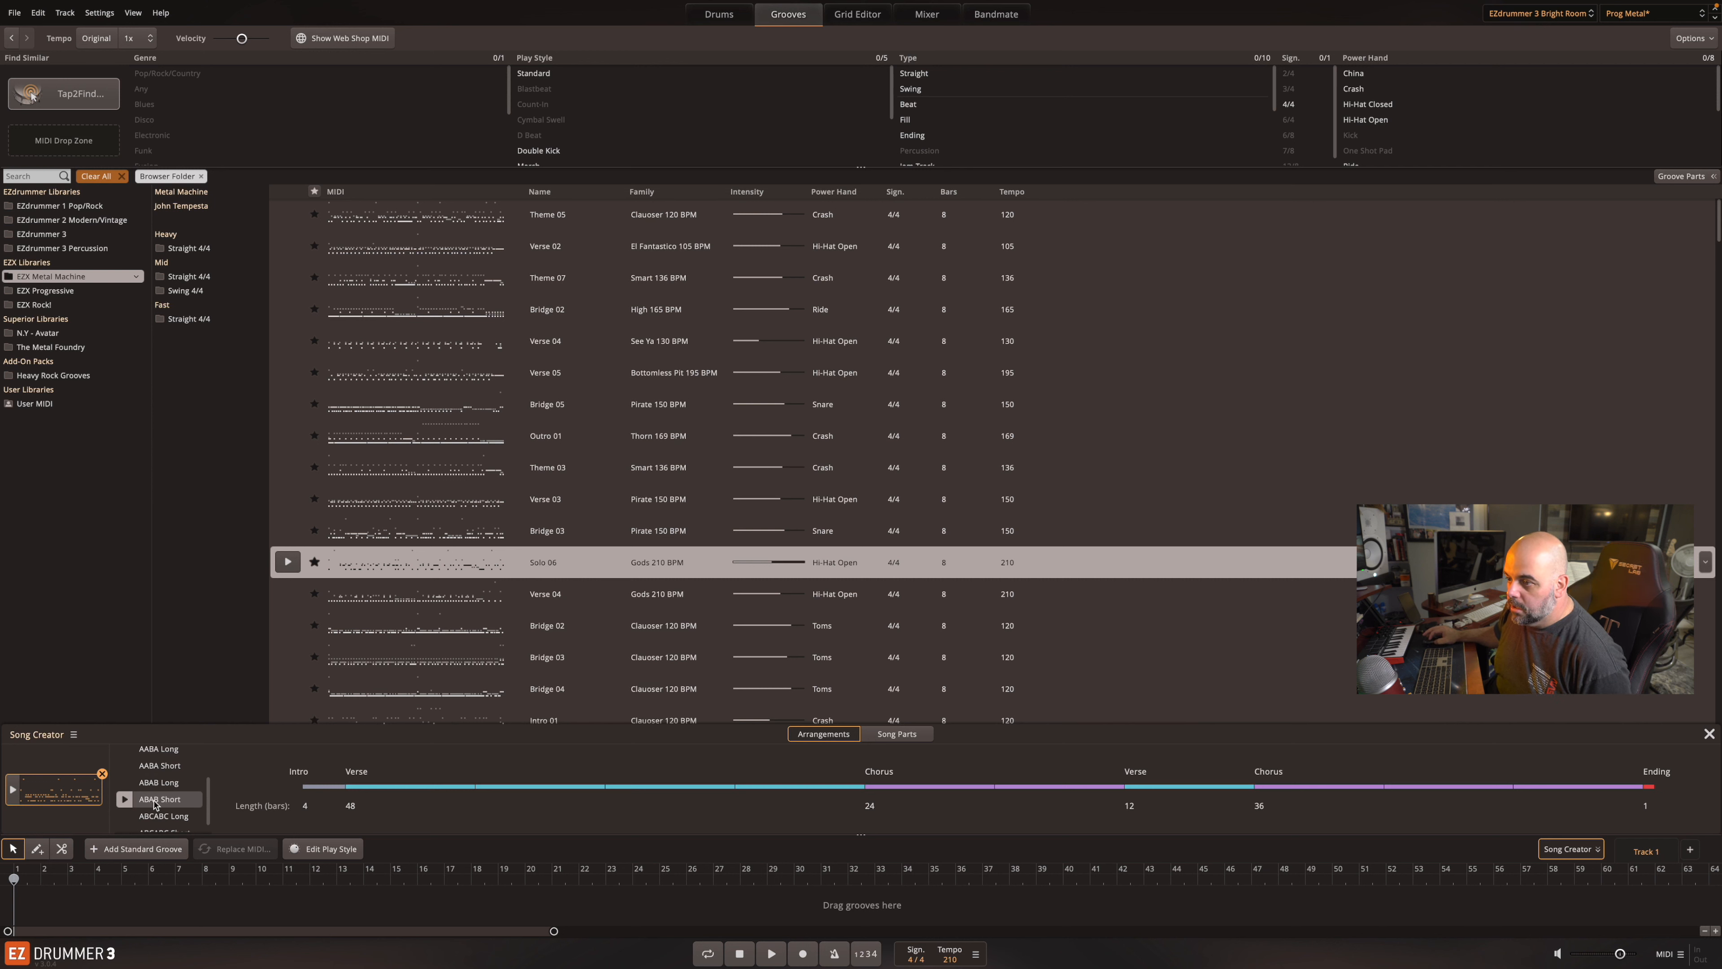
{"action": "scroll", "coordinate": [163, 823], "scroll_direction": "down", "scroll_amount": 1}
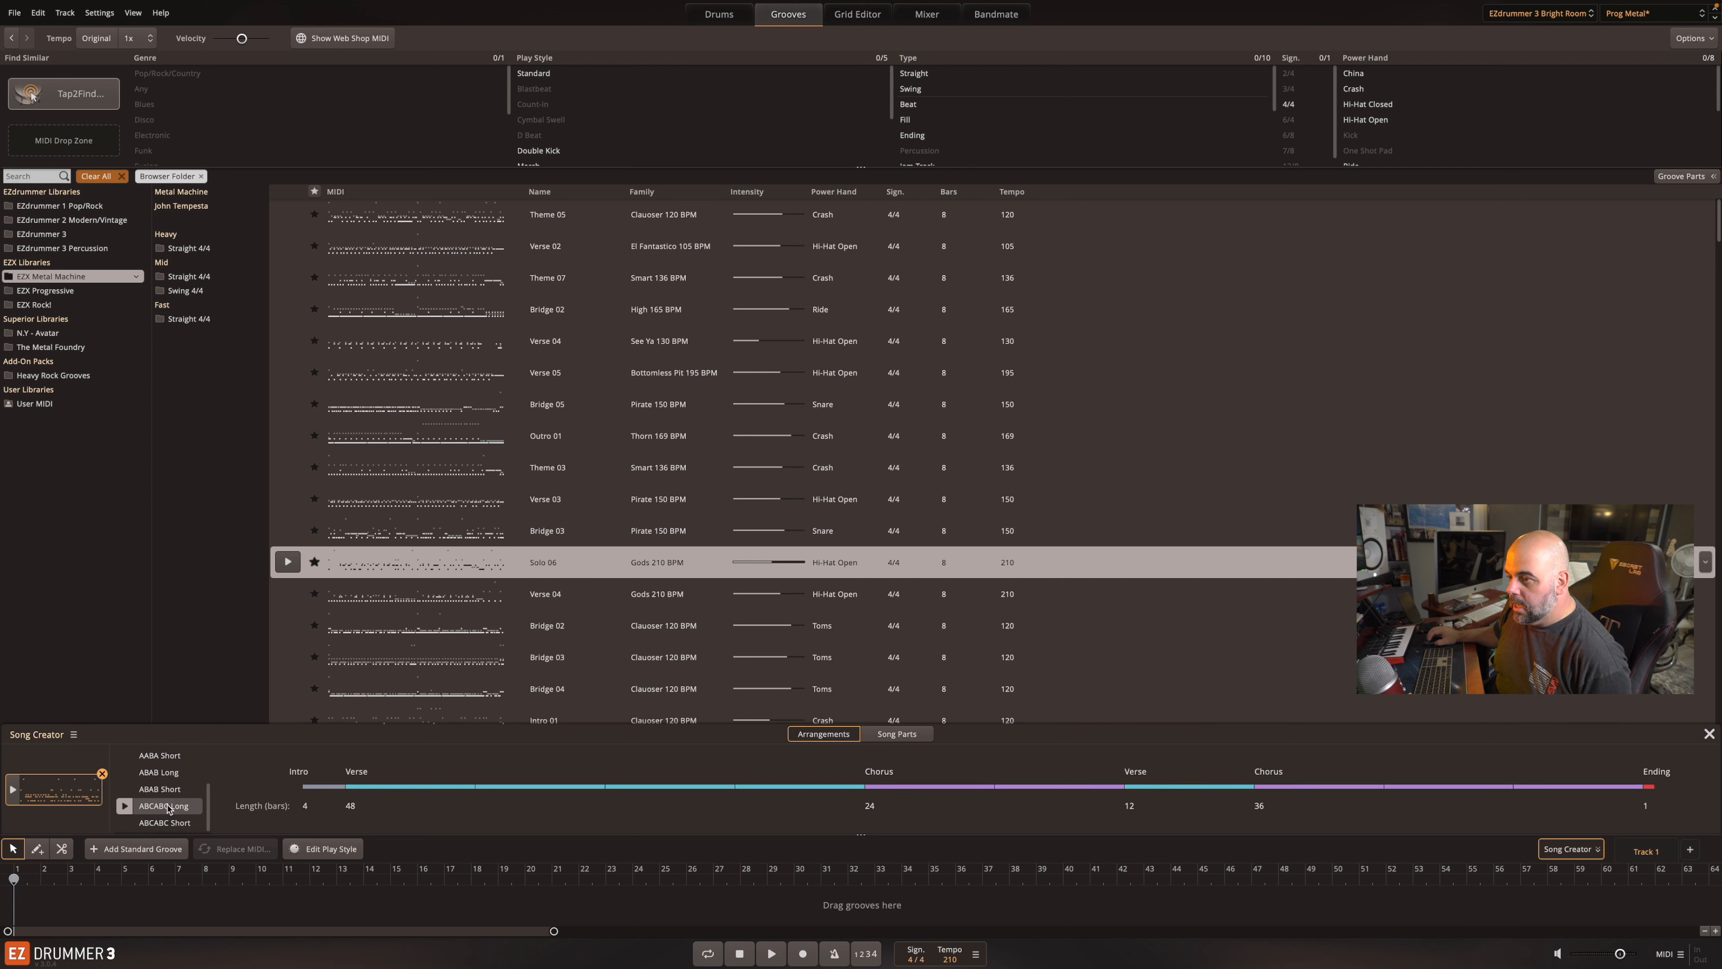
{"action": "scroll", "coordinate": [158, 808], "scroll_direction": "up", "scroll_amount": 2}
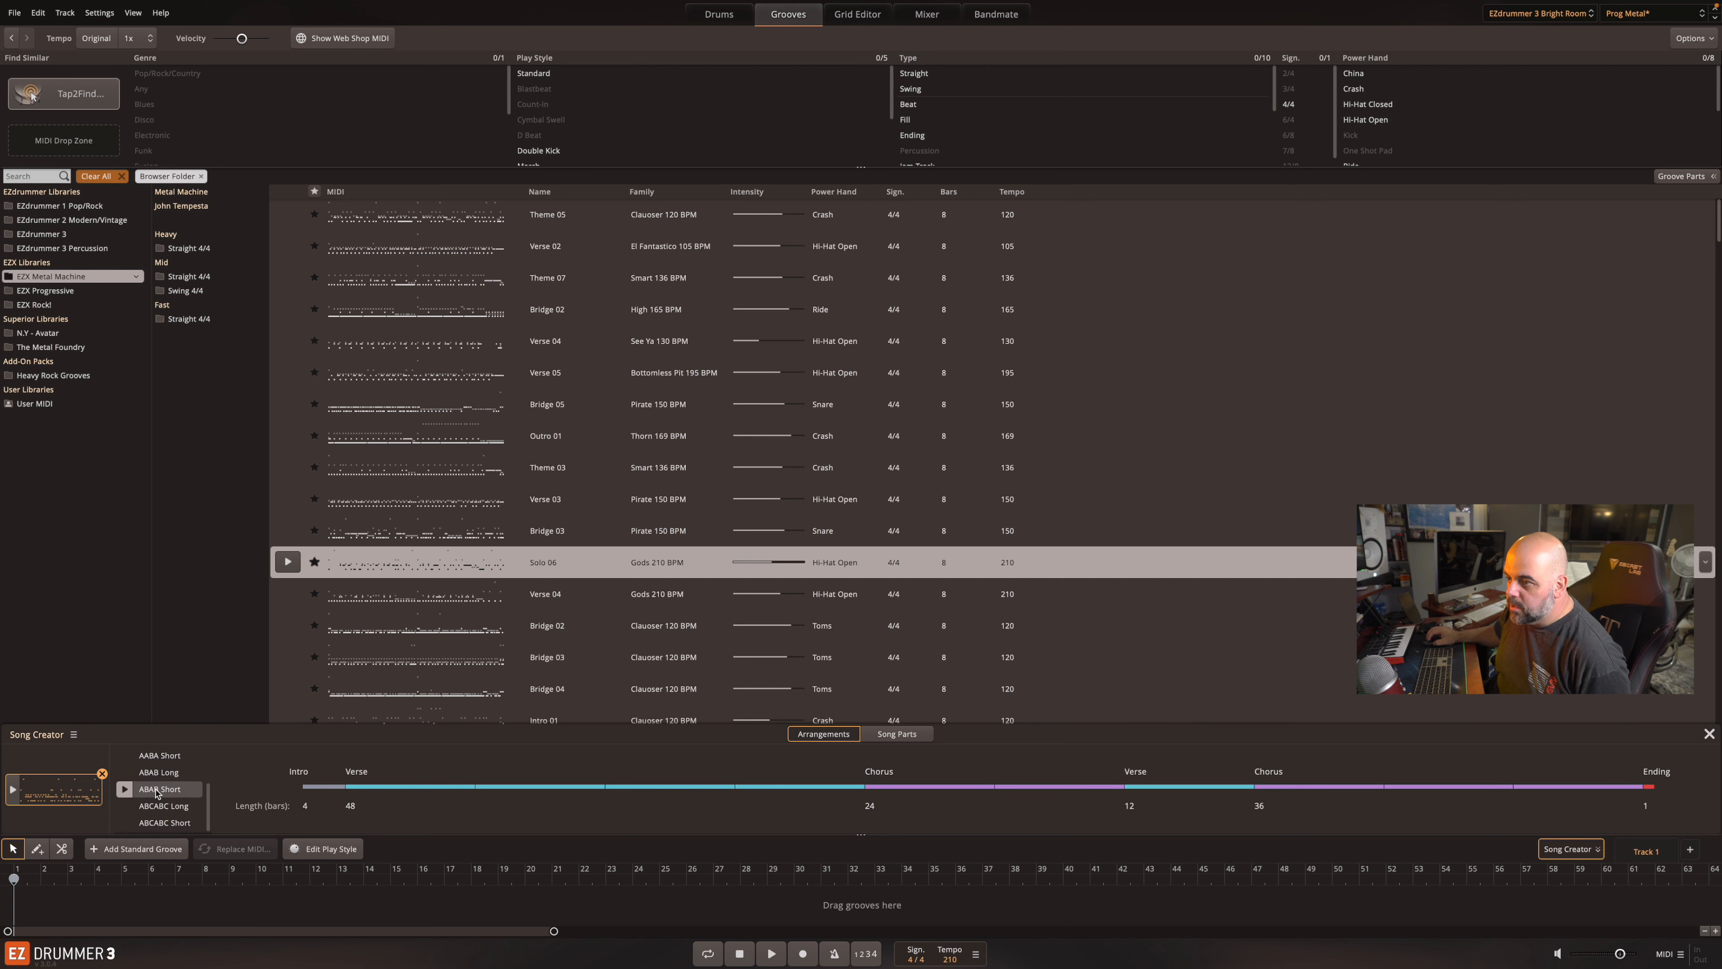
{"action": "scroll", "coordinate": [155, 799], "scroll_direction": "down", "scroll_amount": 1}
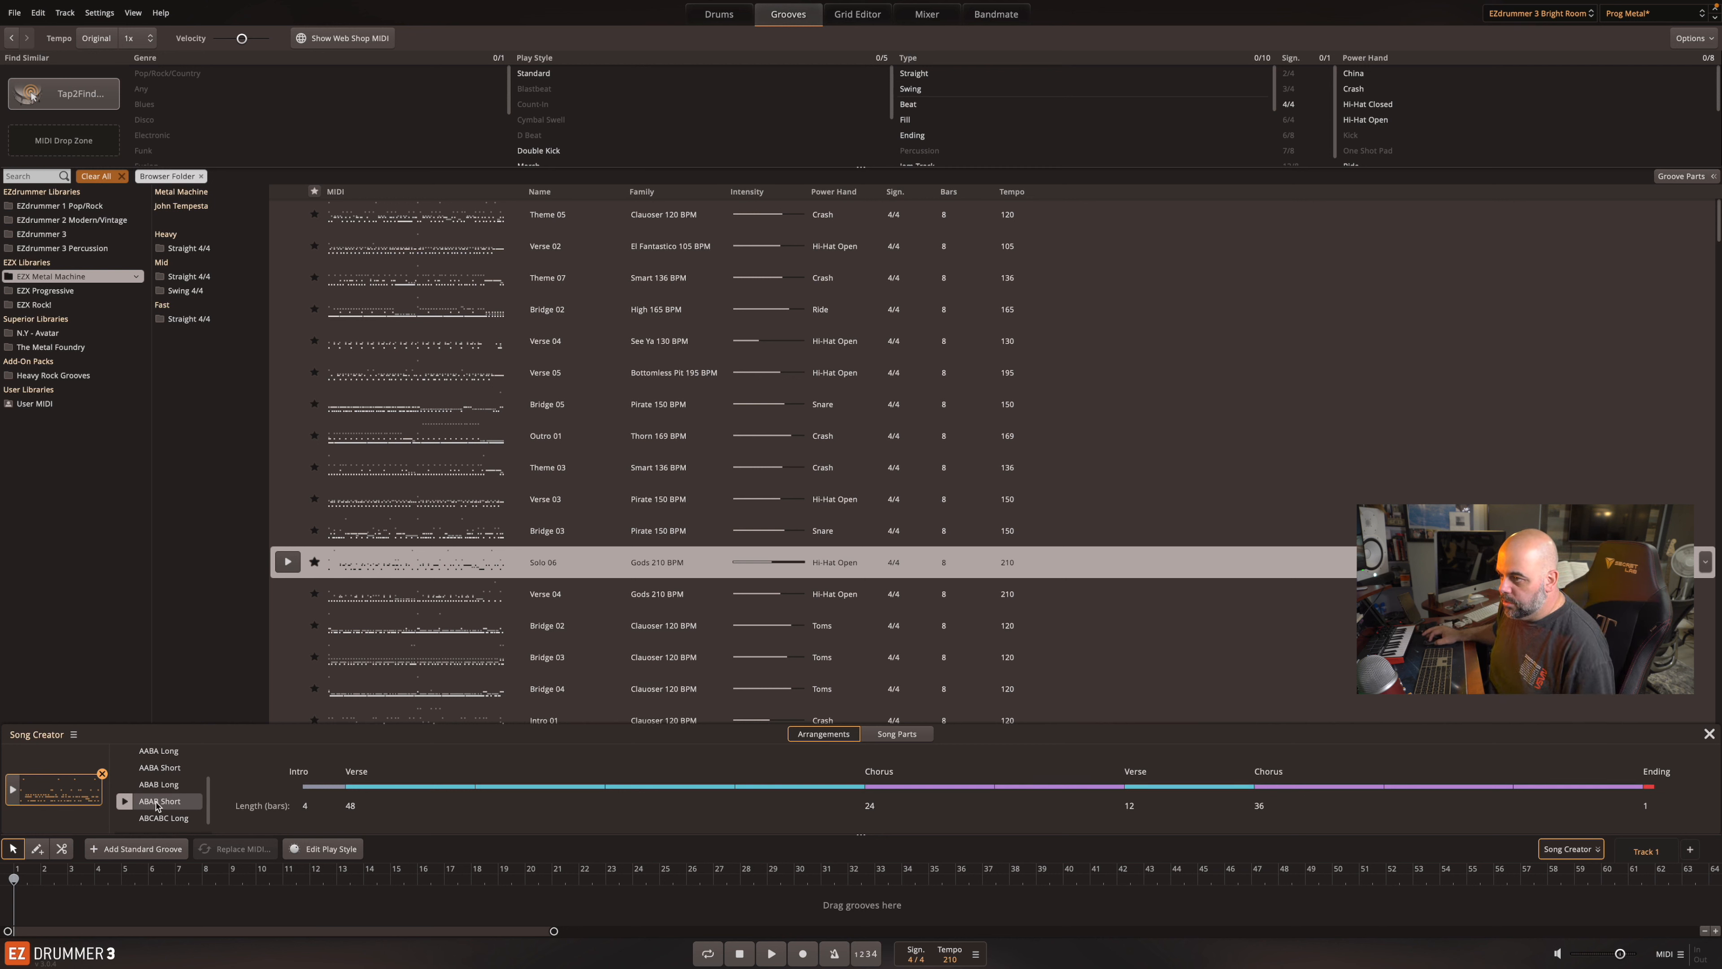
{"action": "left_click", "coordinate": [156, 802]}
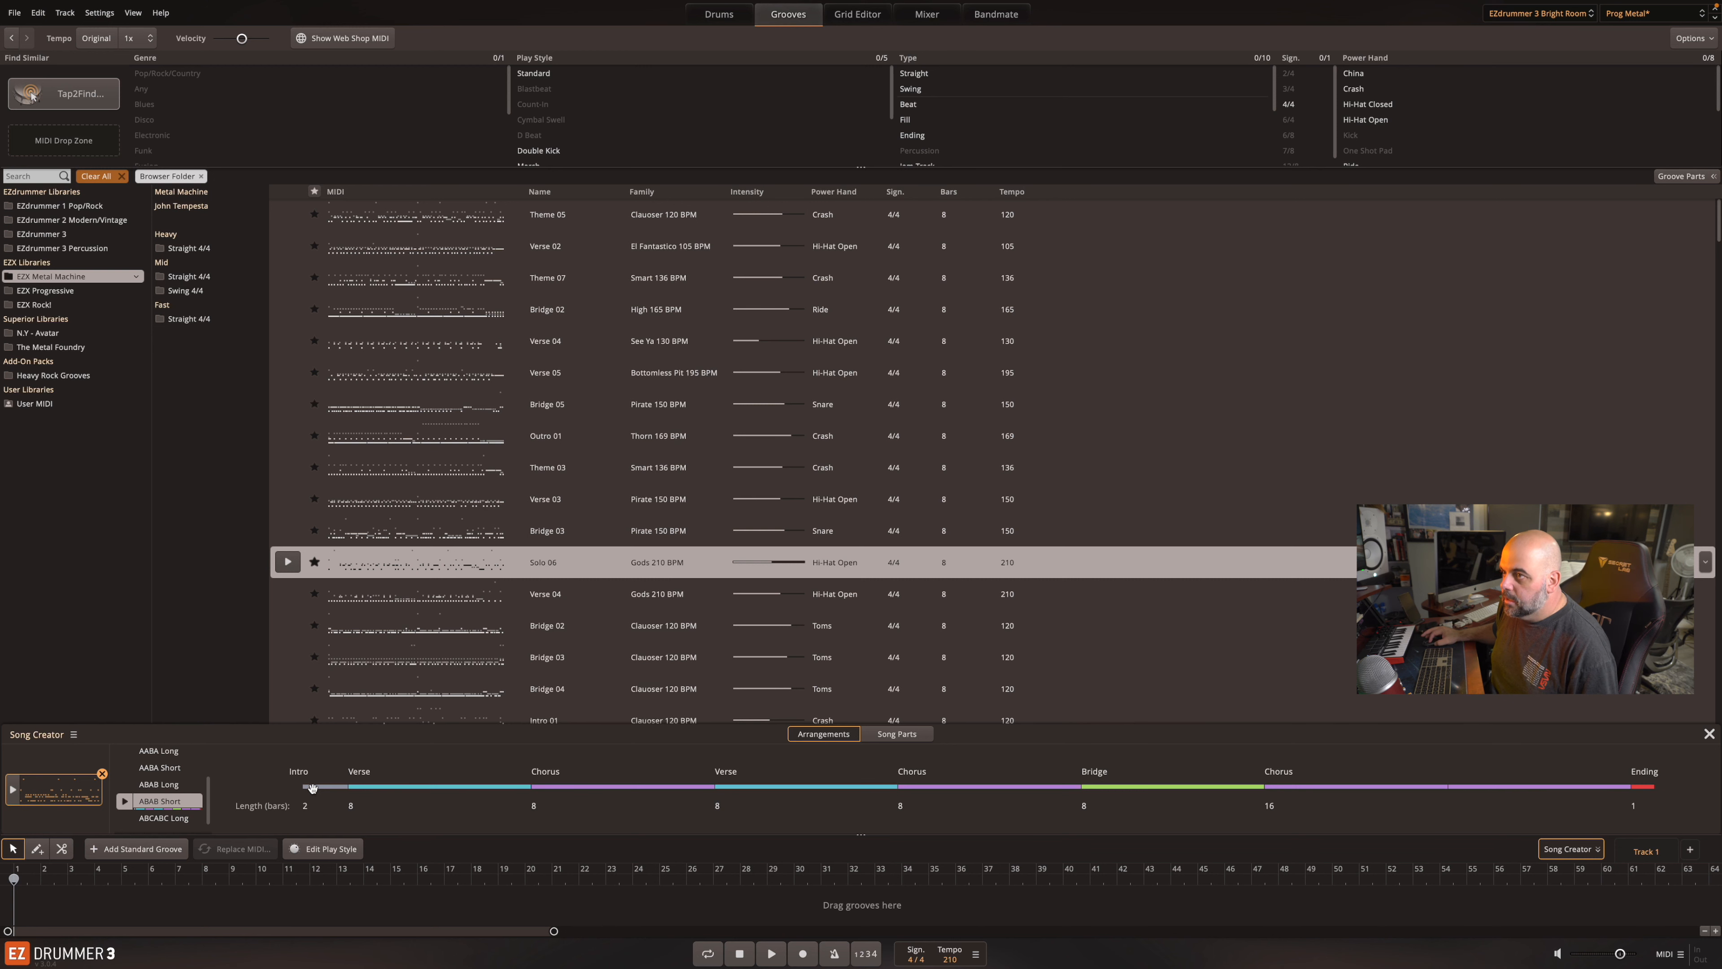
- Place the whole ABAB Short arrangement on the song track starting at bar 1
{"action": "left_click_drag", "start_coordinate": [311, 787], "coordinate": [410, 789]}
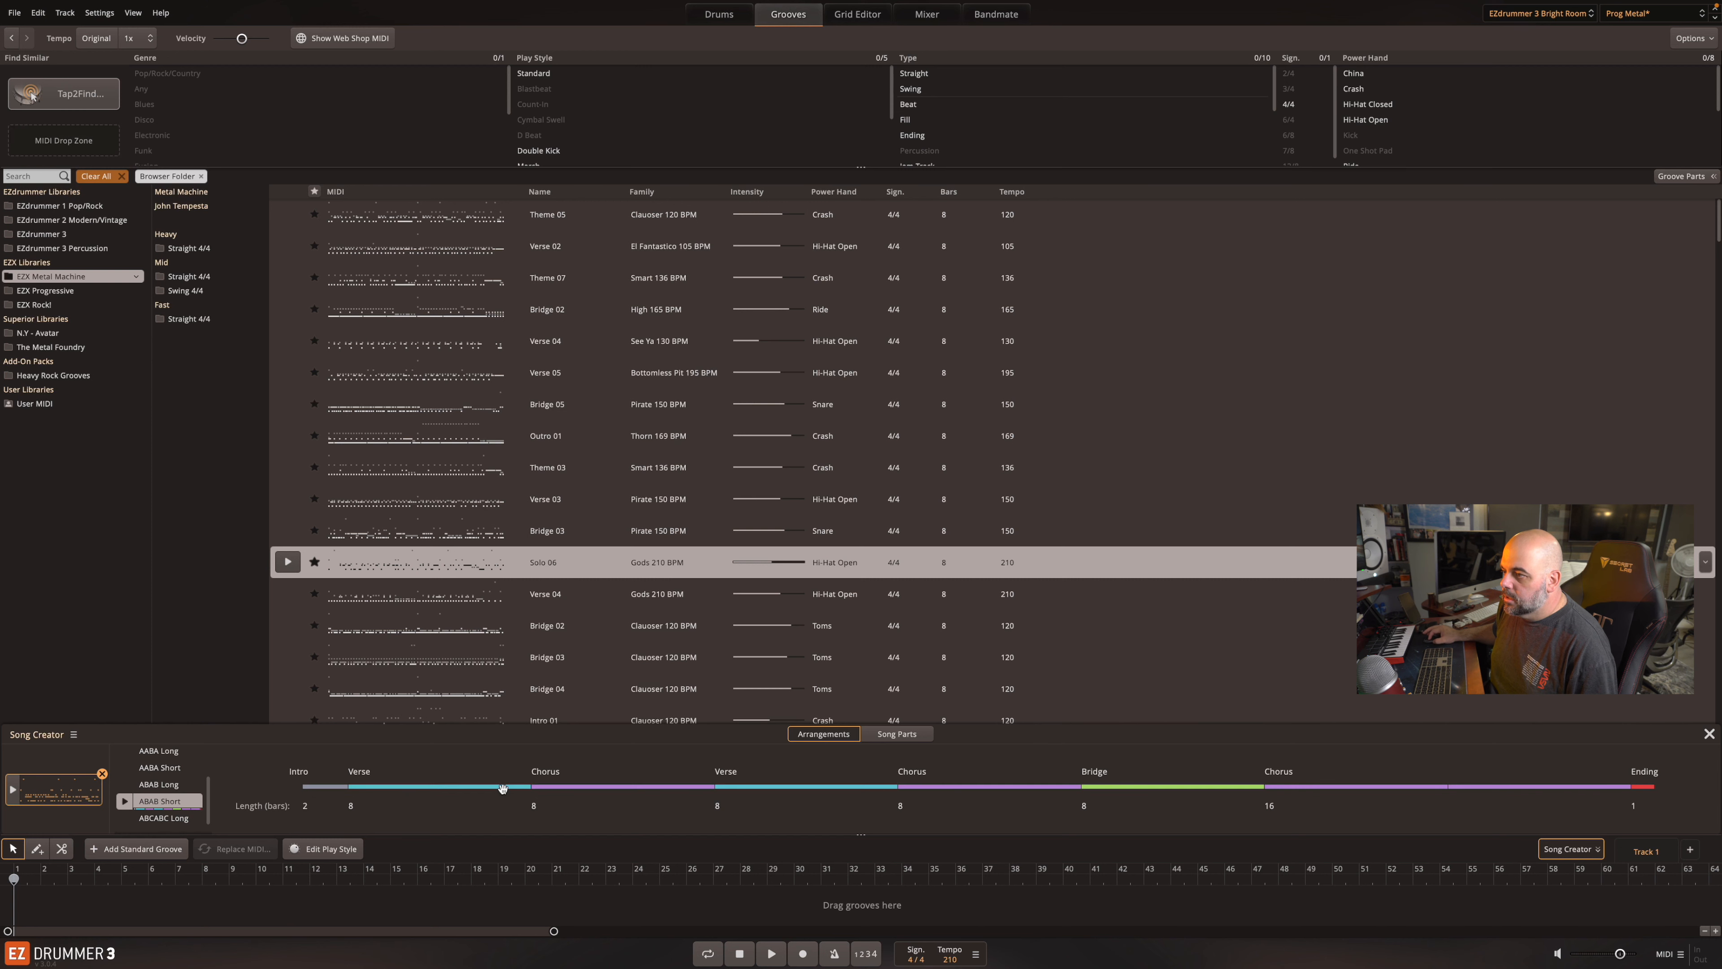
{"action": "left_click_drag", "start_coordinate": [620, 789], "coordinate": [623, 789]}
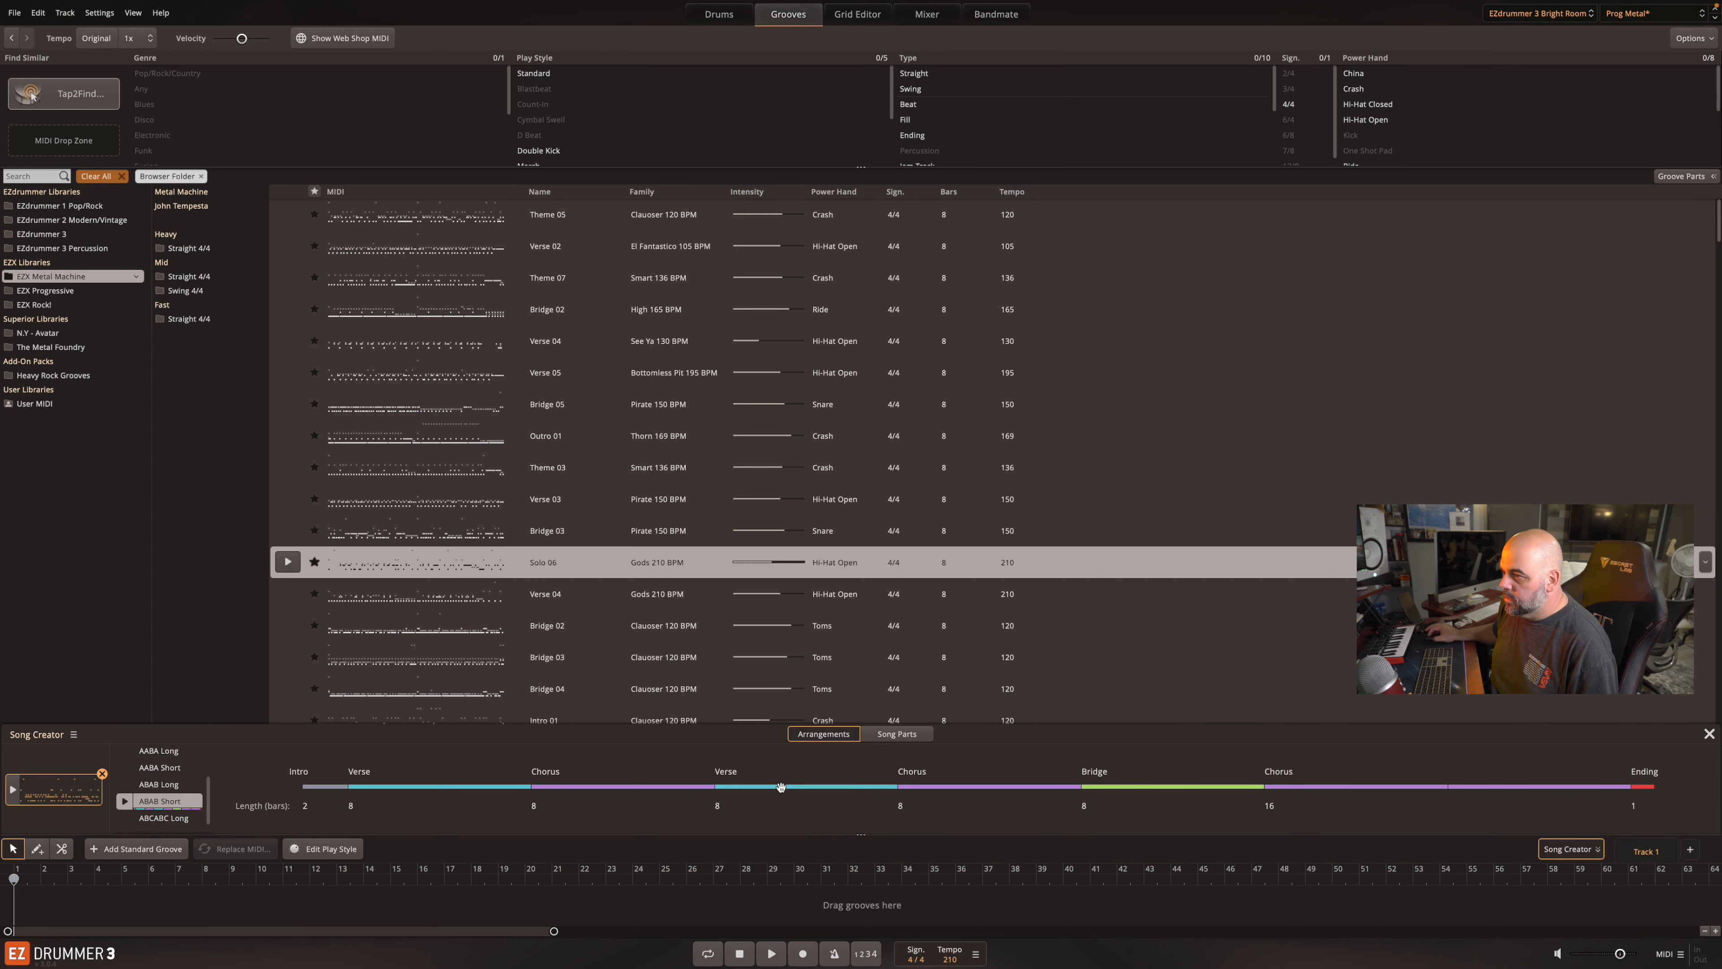
{"action": "left_click_drag", "start_coordinate": [936, 790], "coordinate": [938, 790]}
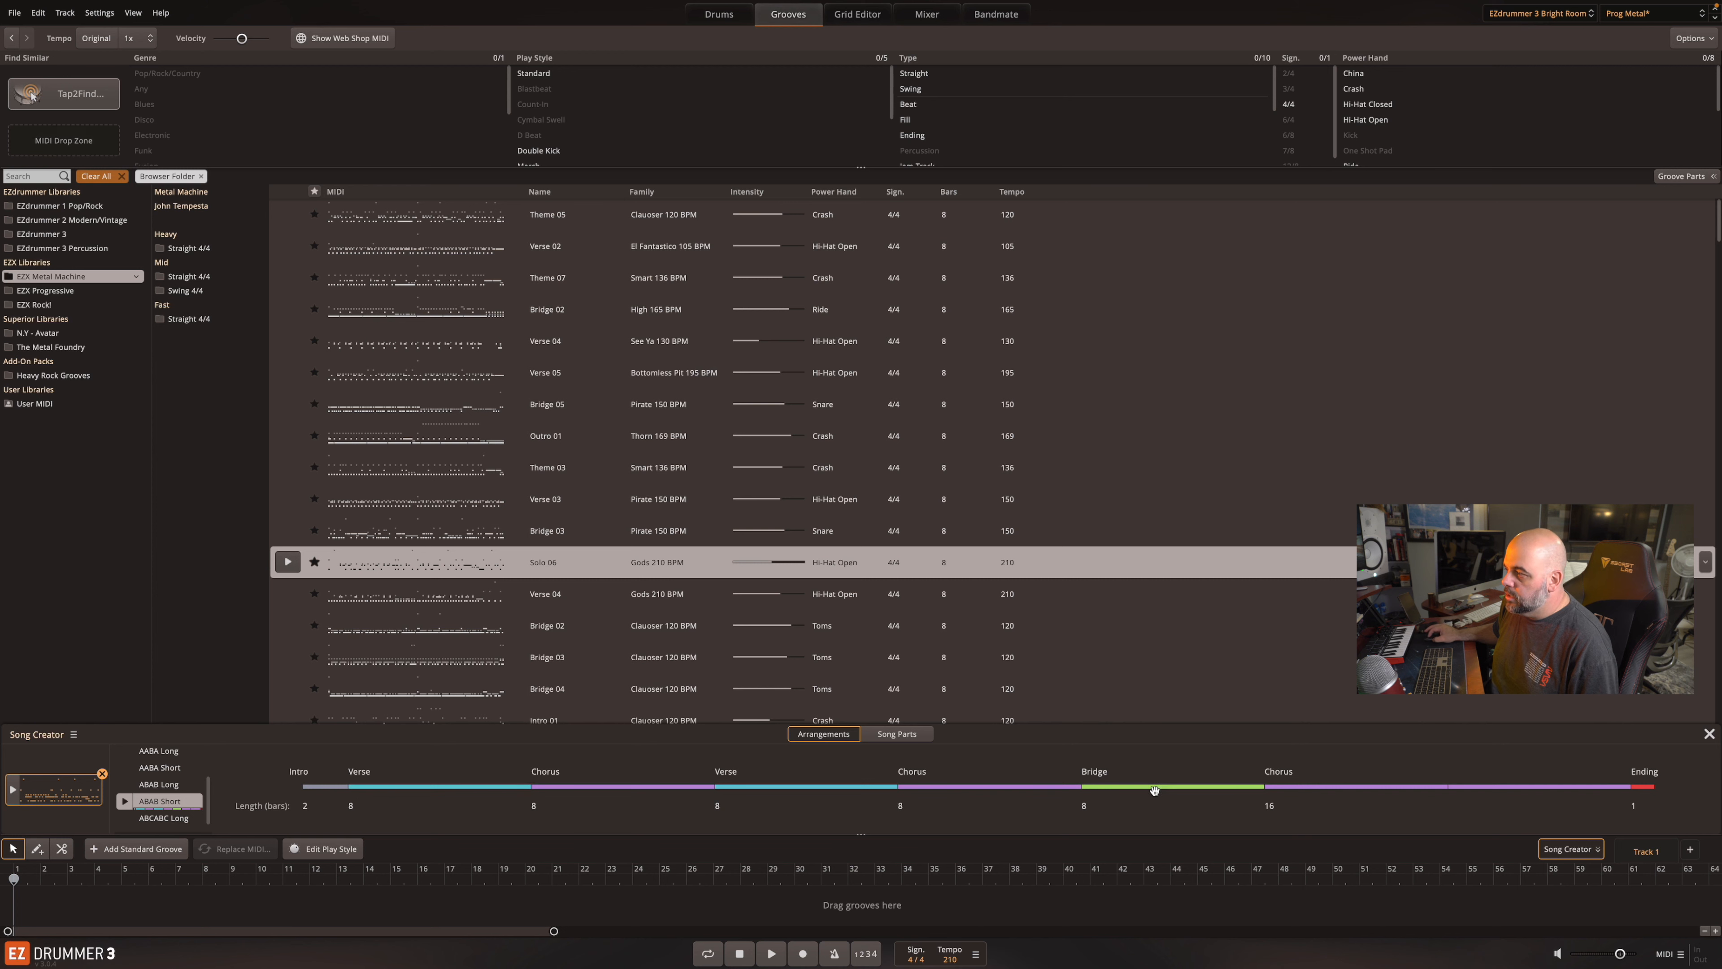
{"action": "left_click_drag", "start_coordinate": [1328, 789], "coordinate": [1330, 789]}
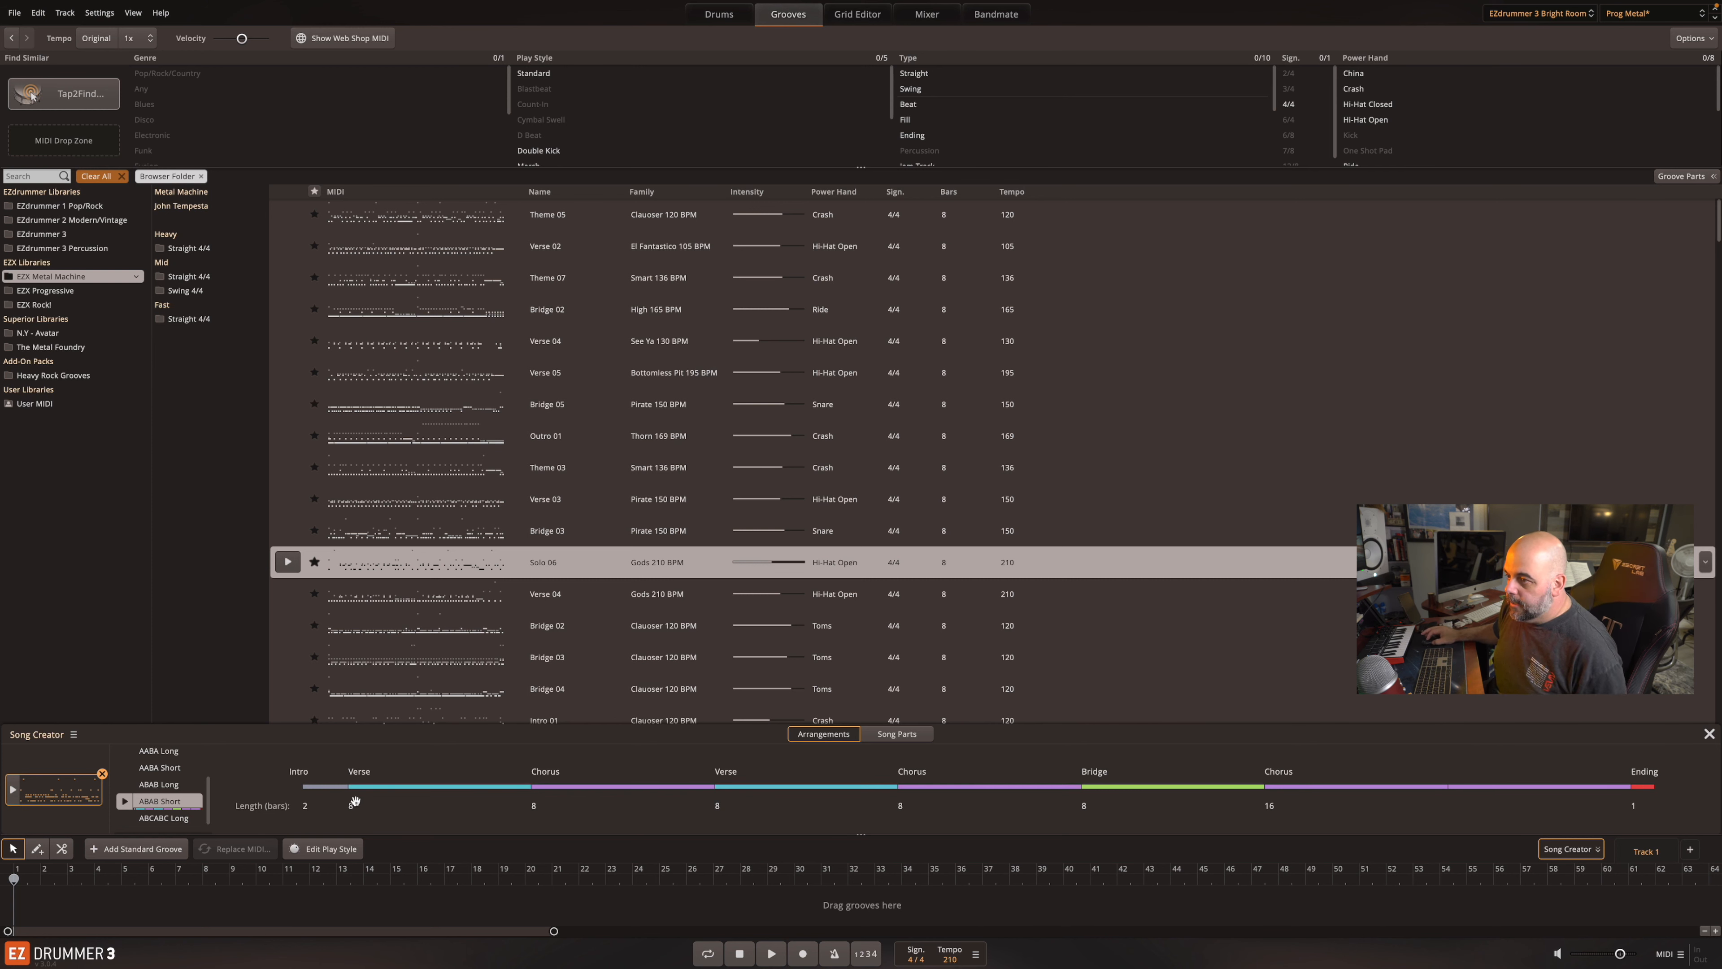
{"action": "left_click_drag", "start_coordinate": [325, 786], "coordinate": [25, 905]}
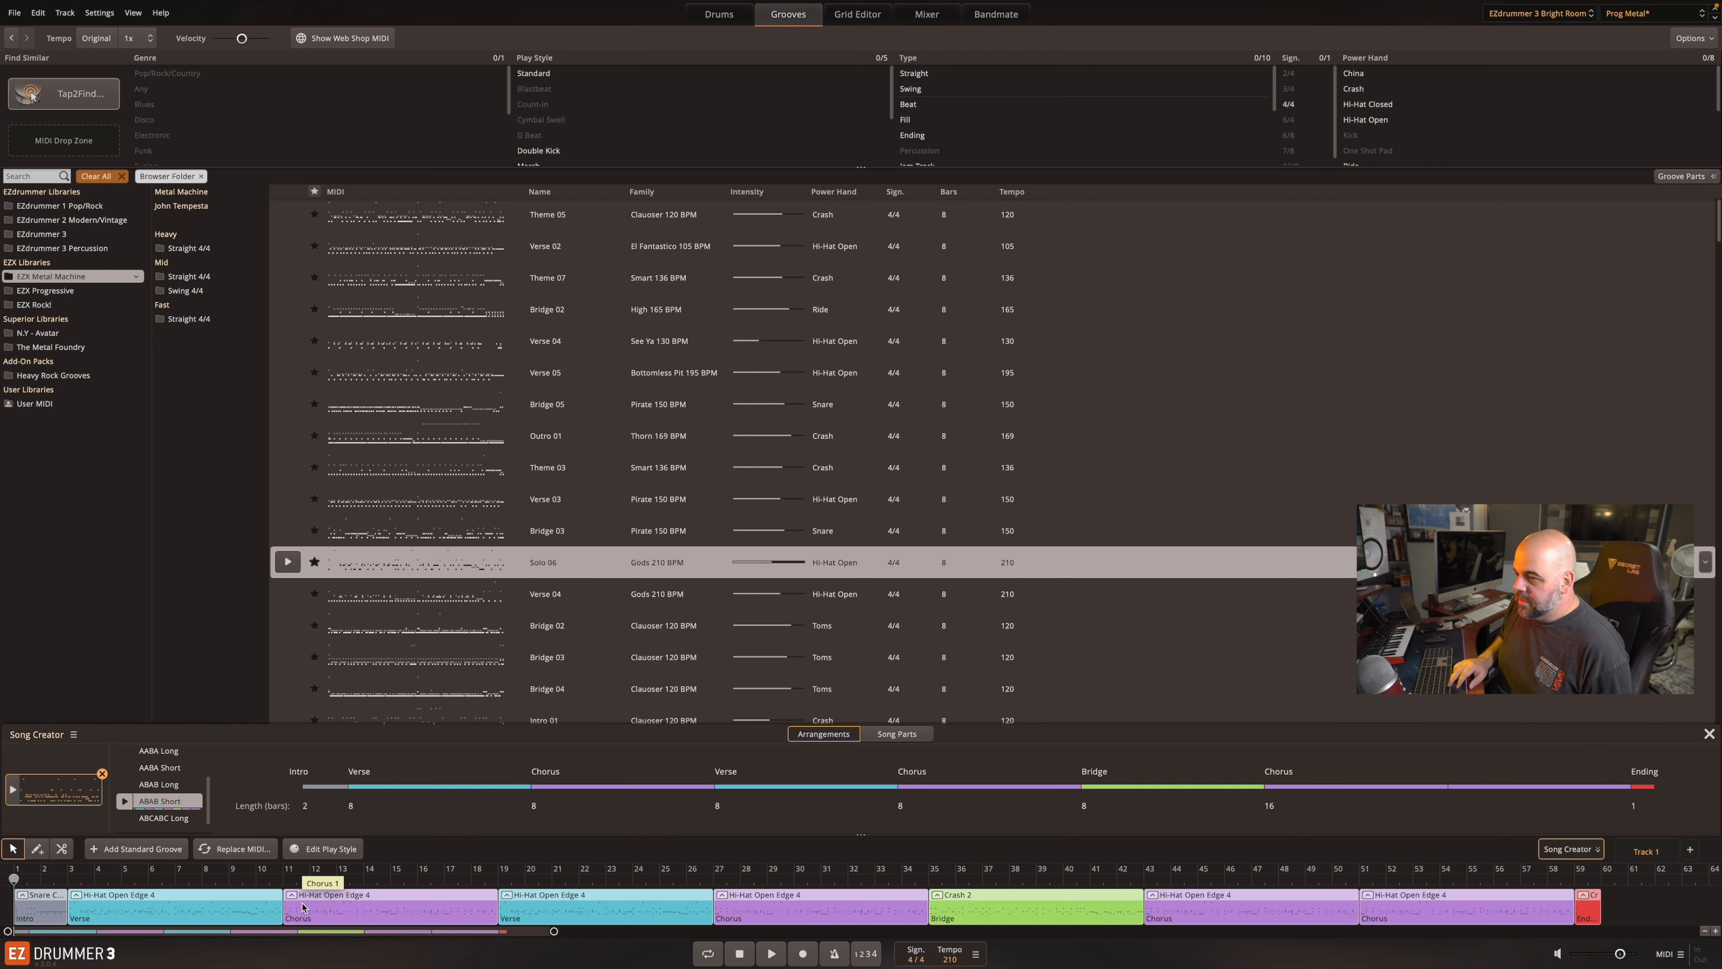
- Play the arranged song through to its ending and review the list of other arrangements
{"action": "left_click", "coordinate": [773, 954]}
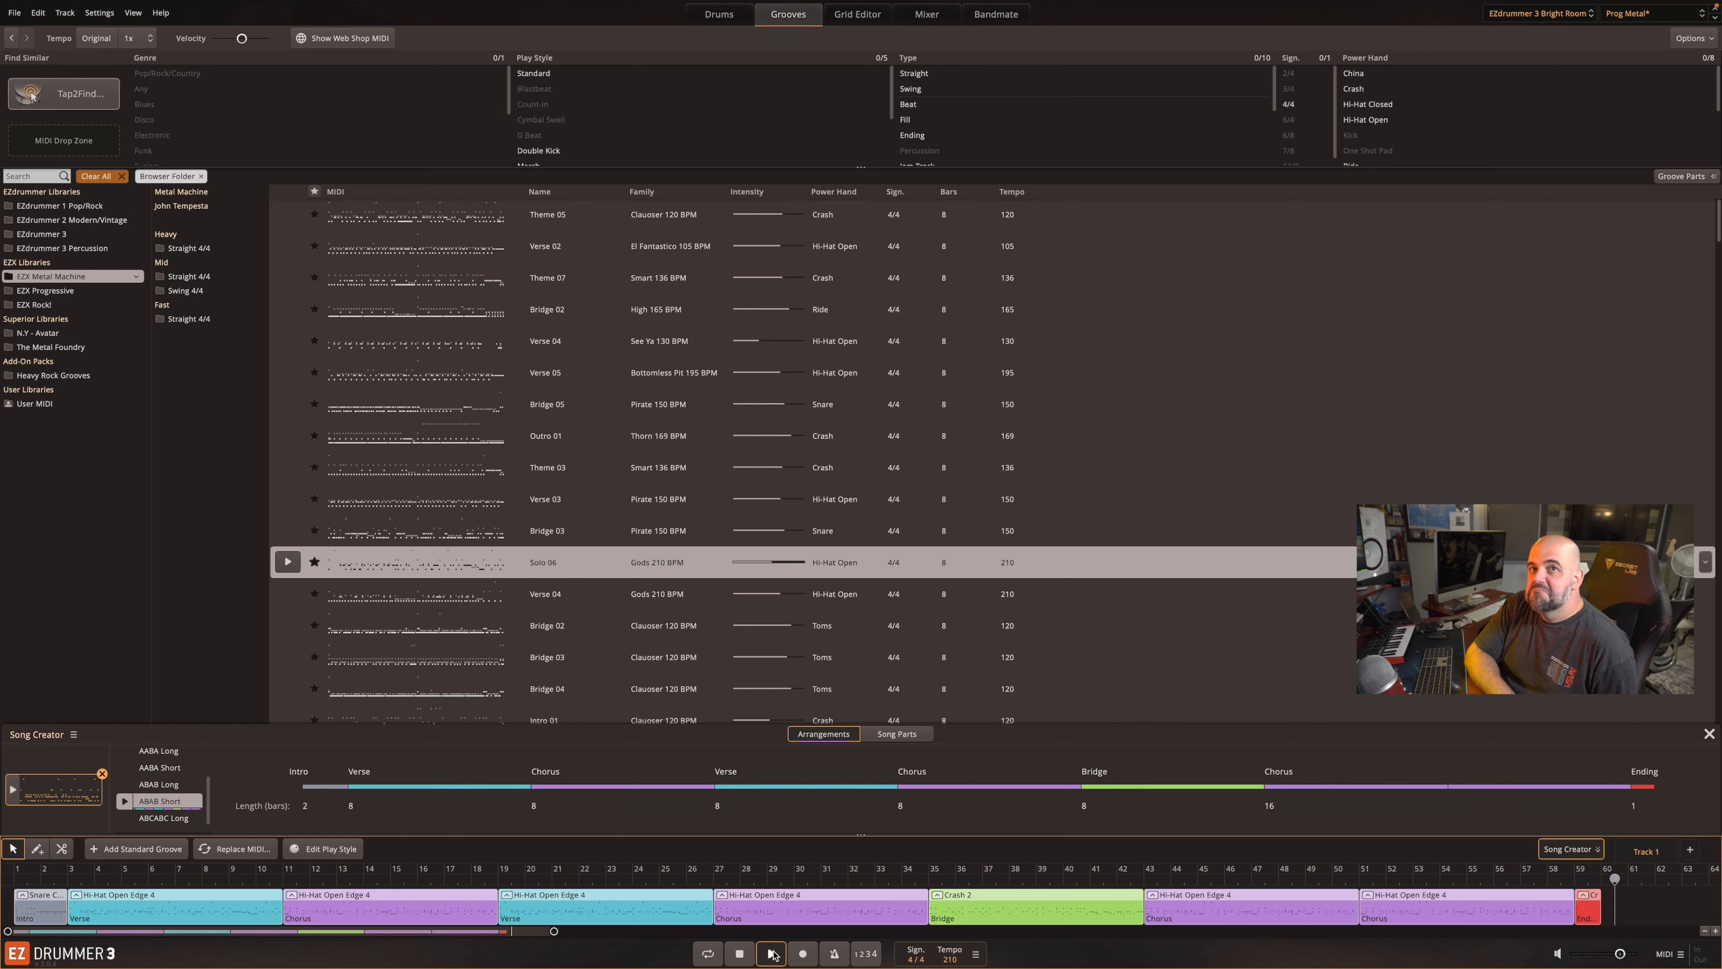
{"action": "left_click", "coordinate": [773, 954]}
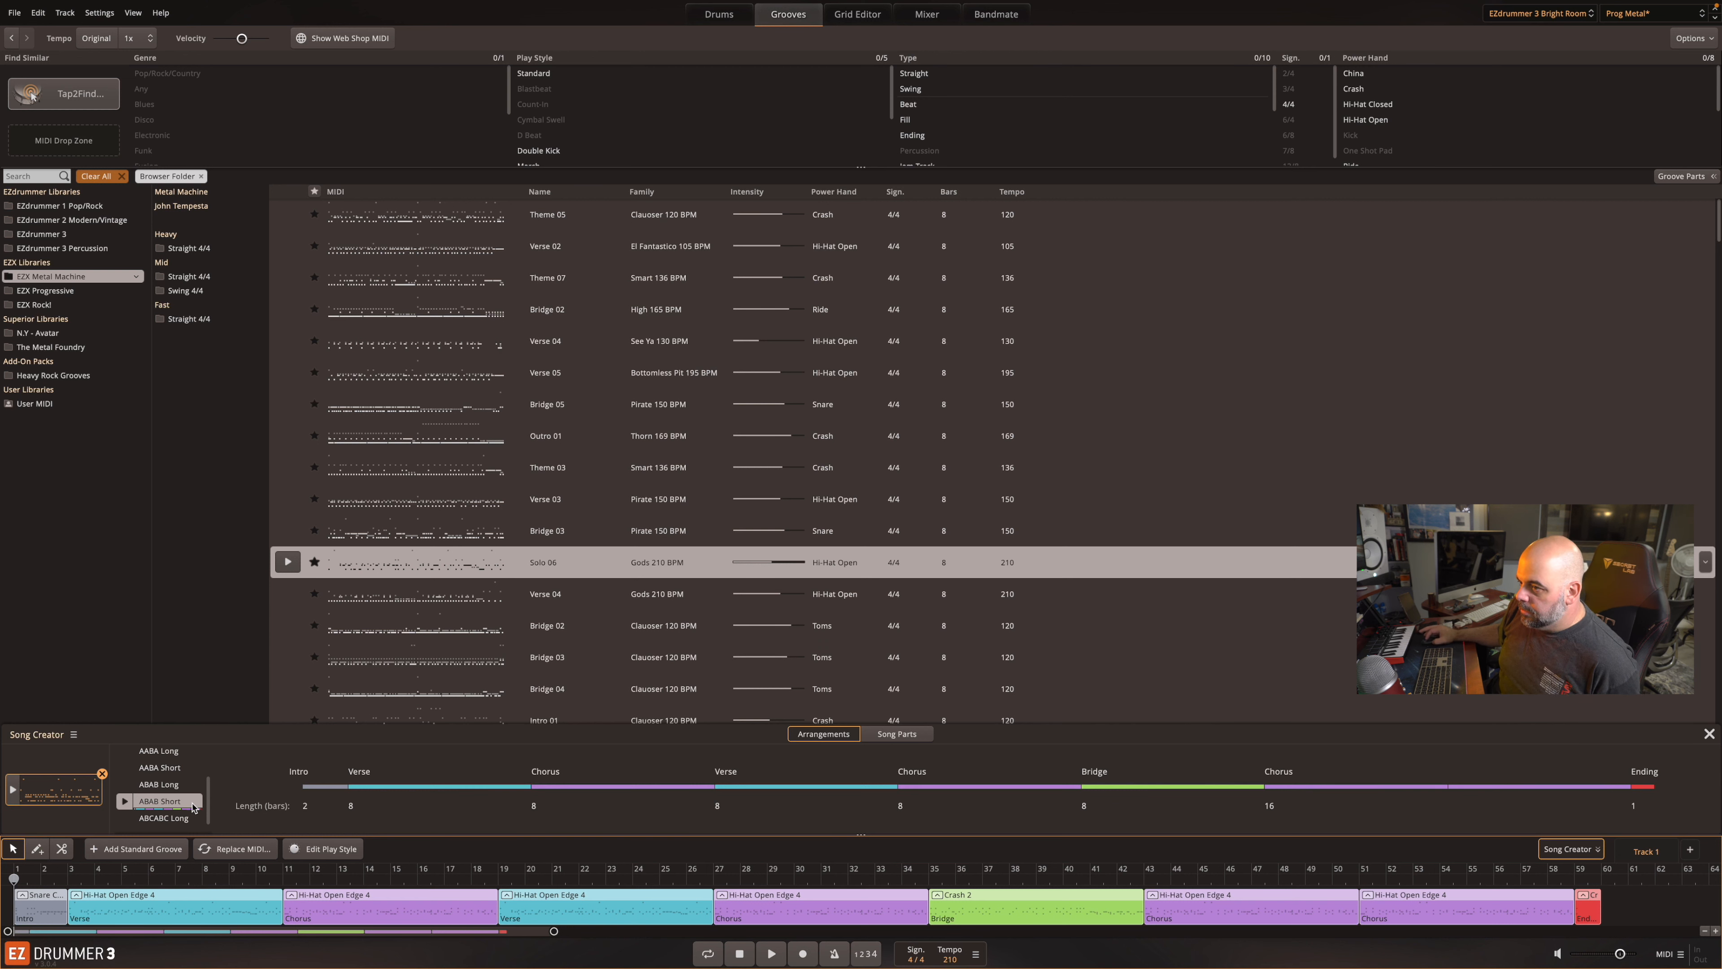
{"action": "scroll", "coordinate": [180, 808], "scroll_direction": "down", "scroll_amount": 1}
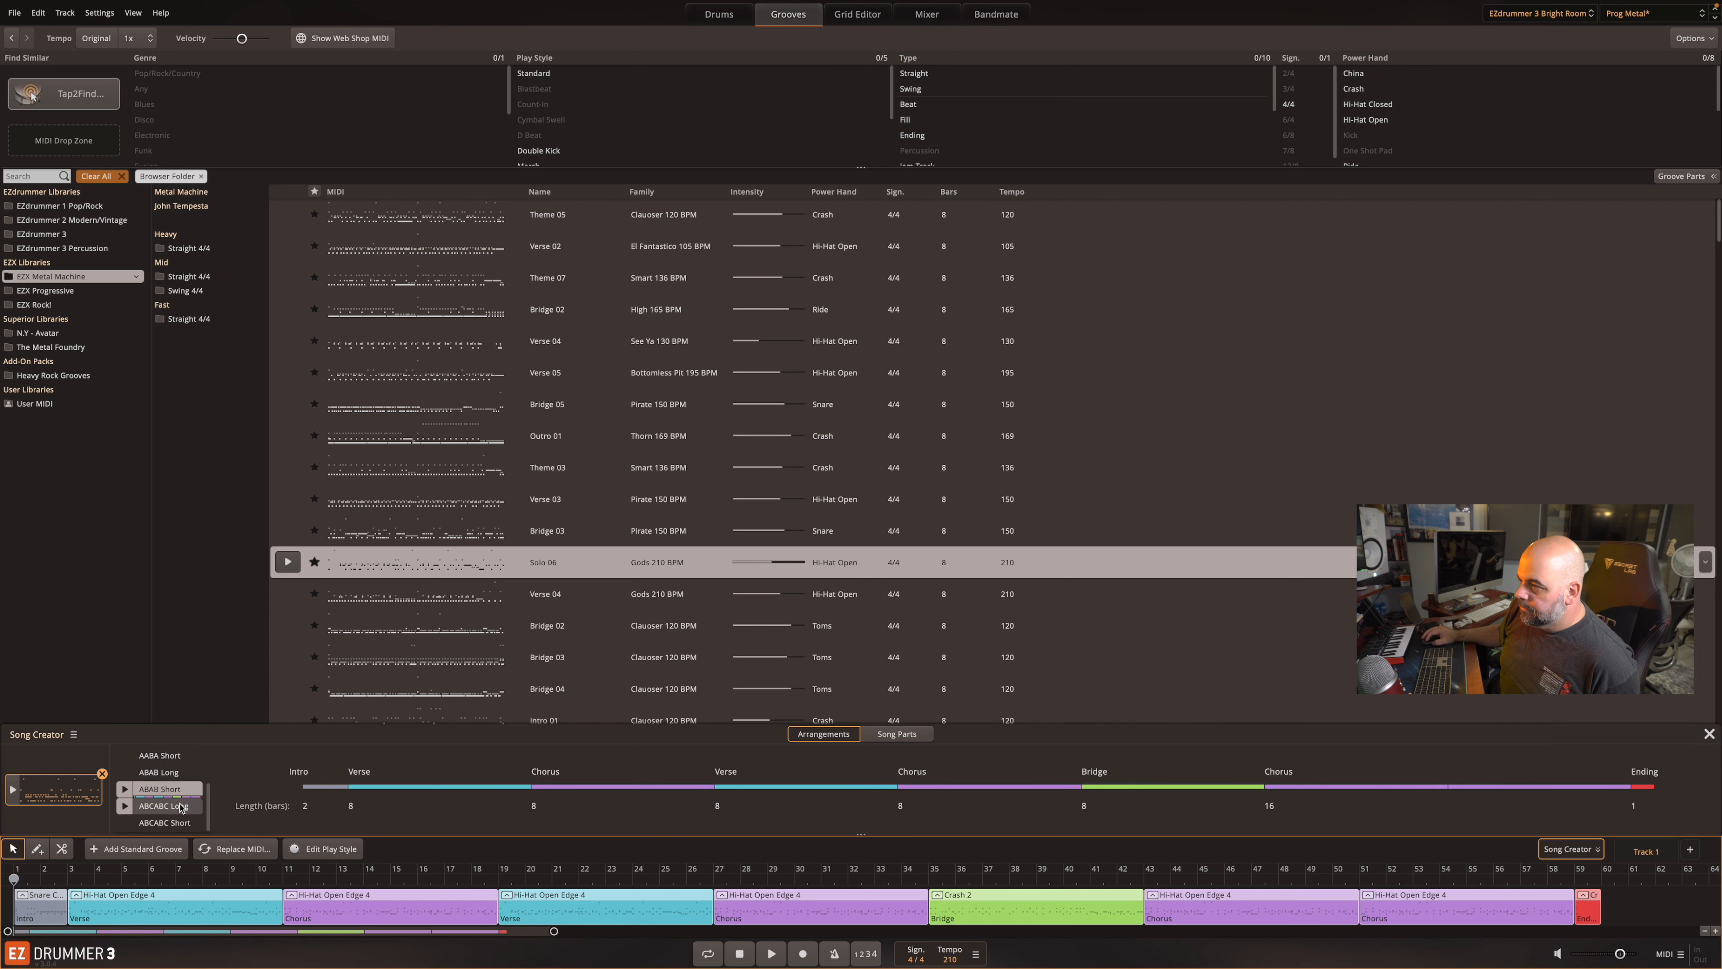
{"action": "scroll", "coordinate": [181, 806], "scroll_direction": "up", "scroll_amount": 4}
{"action": "scroll", "coordinate": [180, 808], "scroll_direction": "down", "scroll_amount": 4}
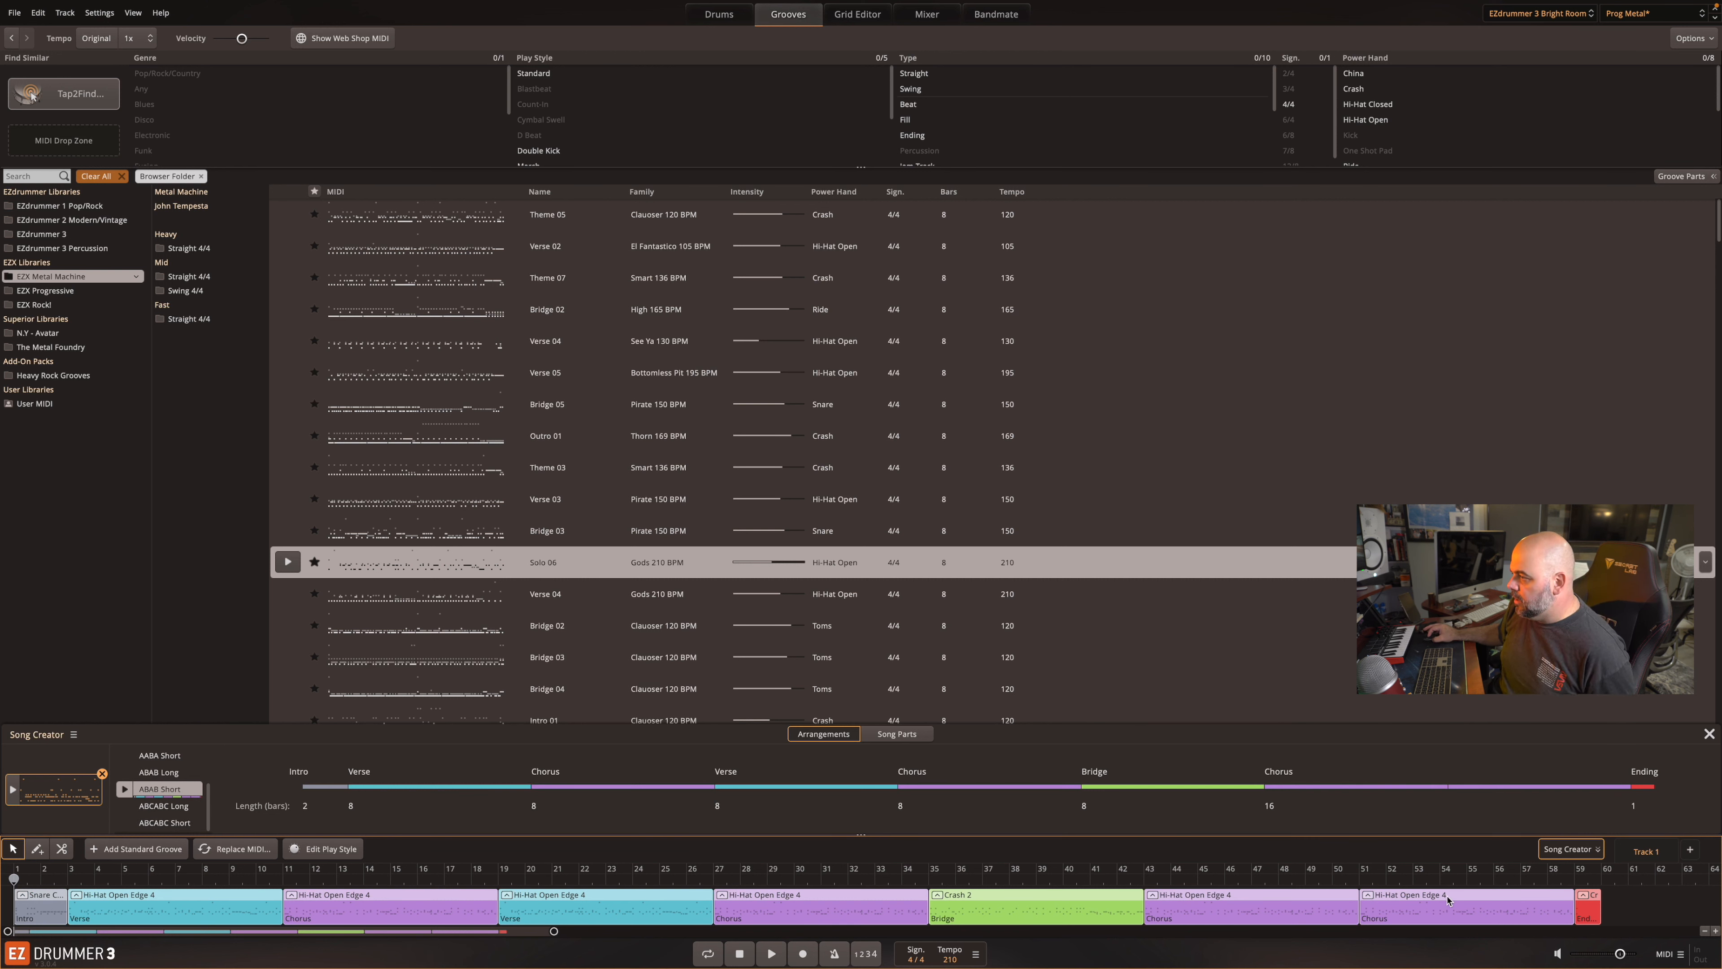
- Open the first Chorus block at bar 11 in Edit Play Style and view the hi-hat's Power Hand articulation options
{"action": "left_click", "coordinate": [814, 912]}
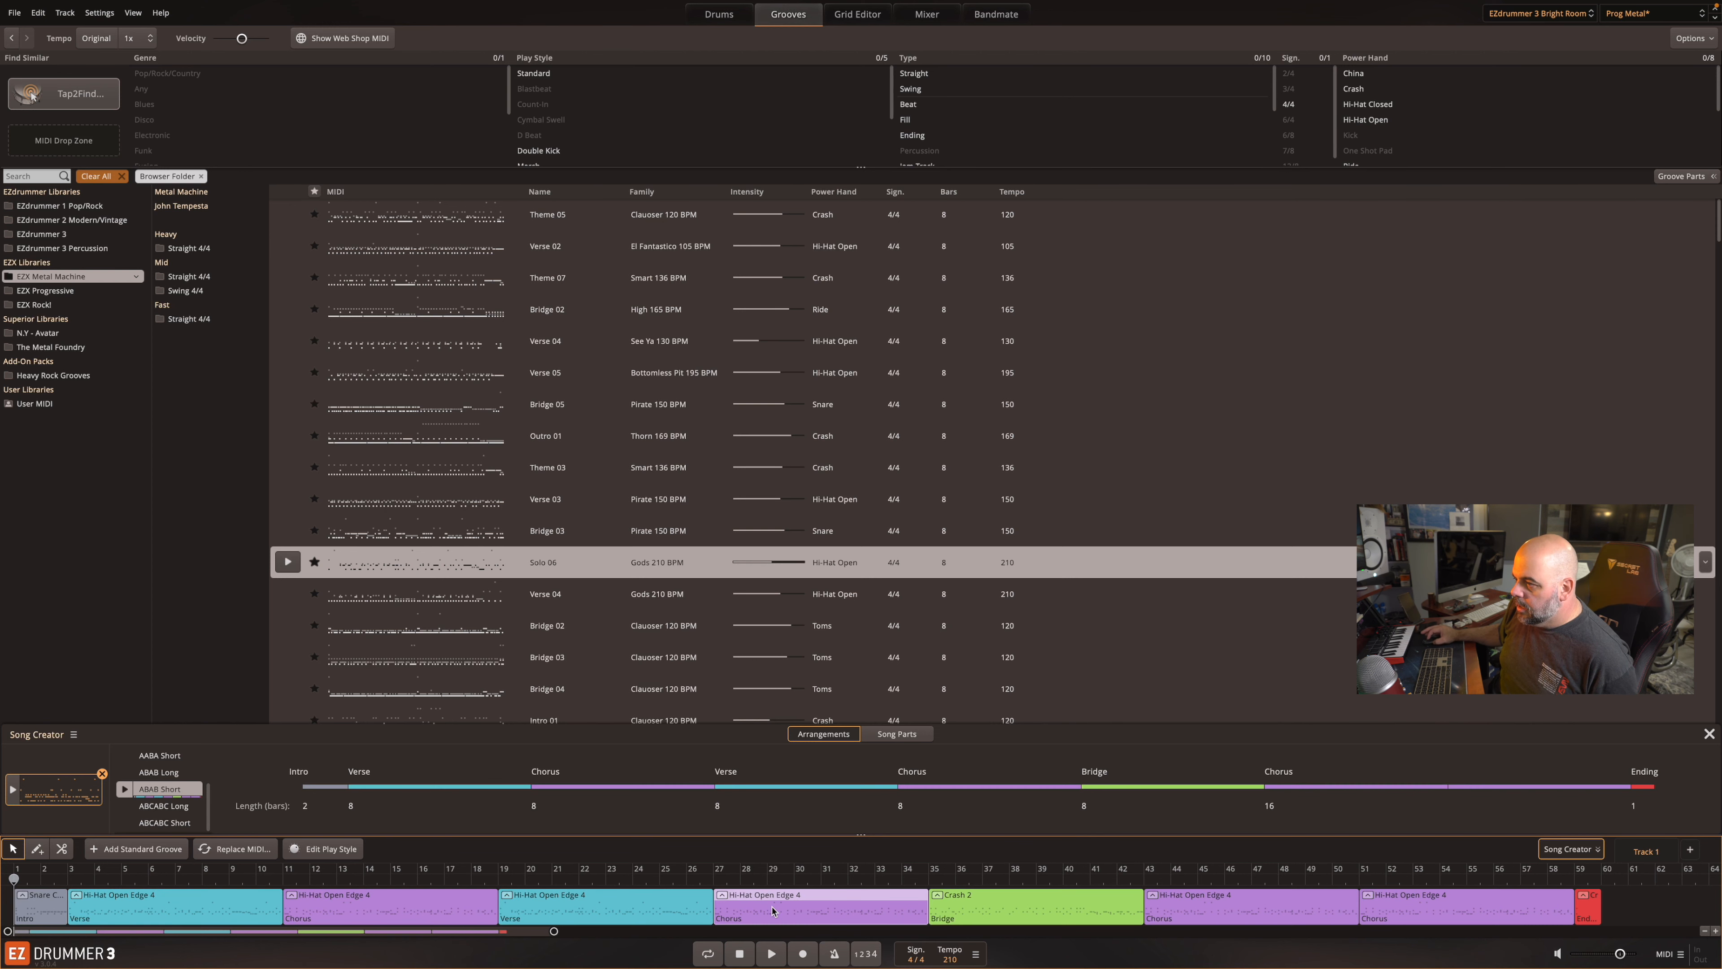
{"action": "left_click", "coordinate": [359, 910]}
{"action": "left_click", "coordinate": [292, 896]}
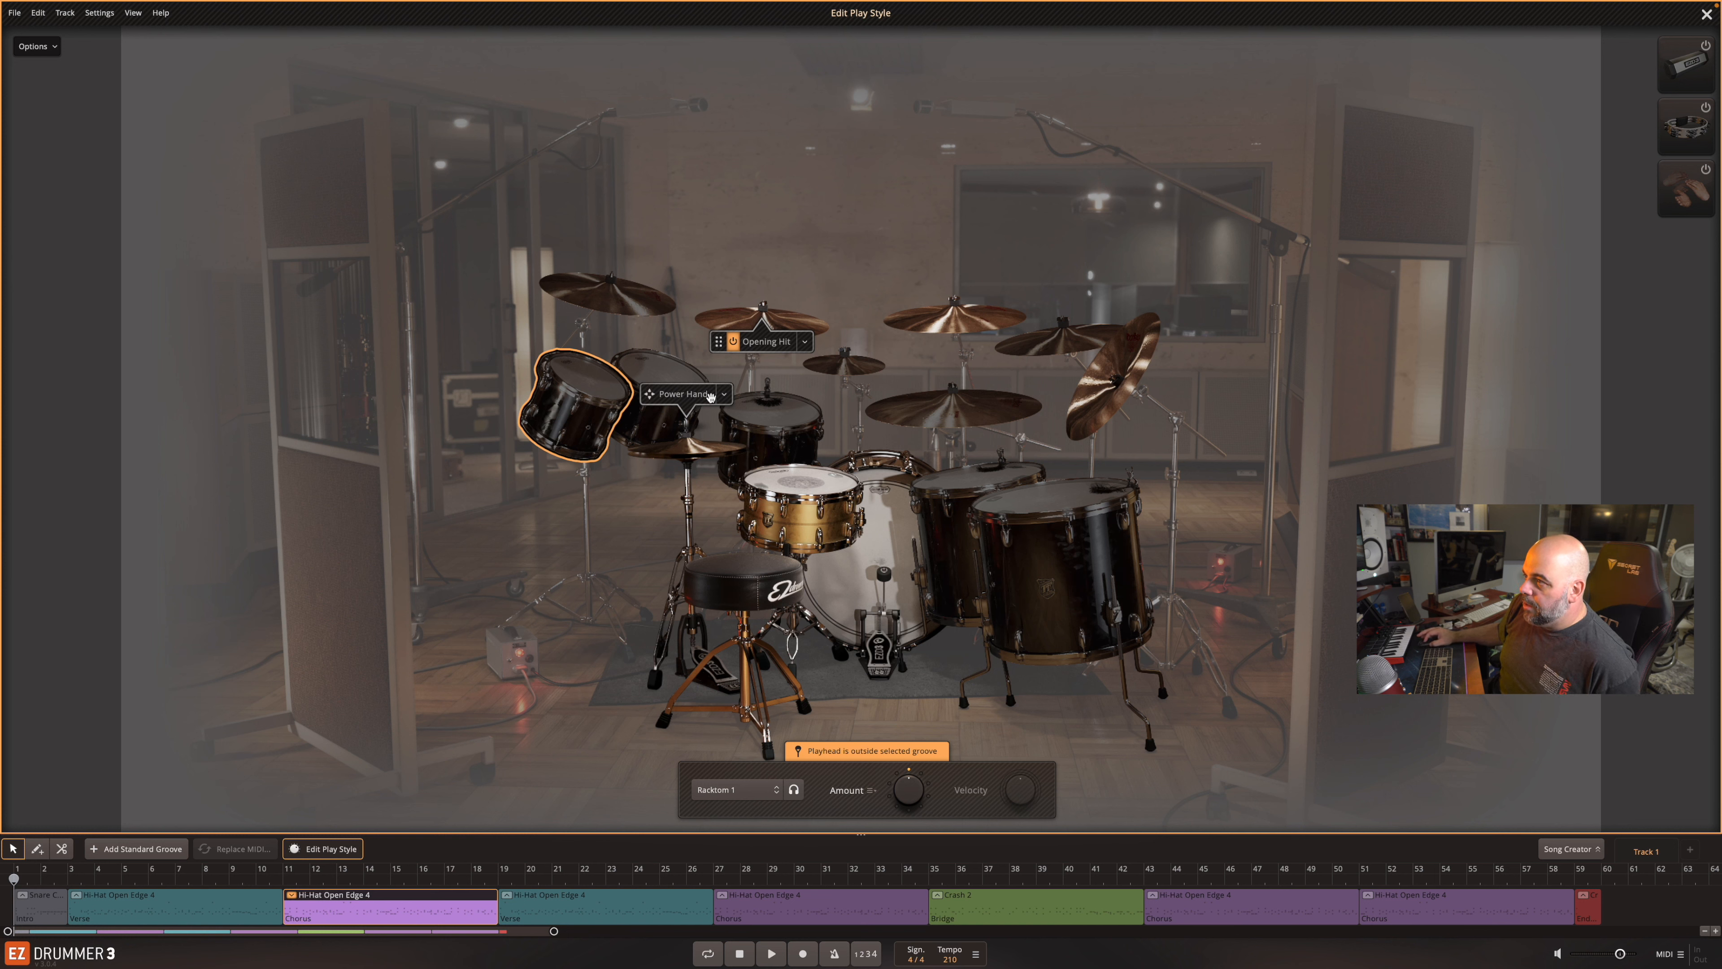
{"action": "left_click", "coordinate": [724, 394]}
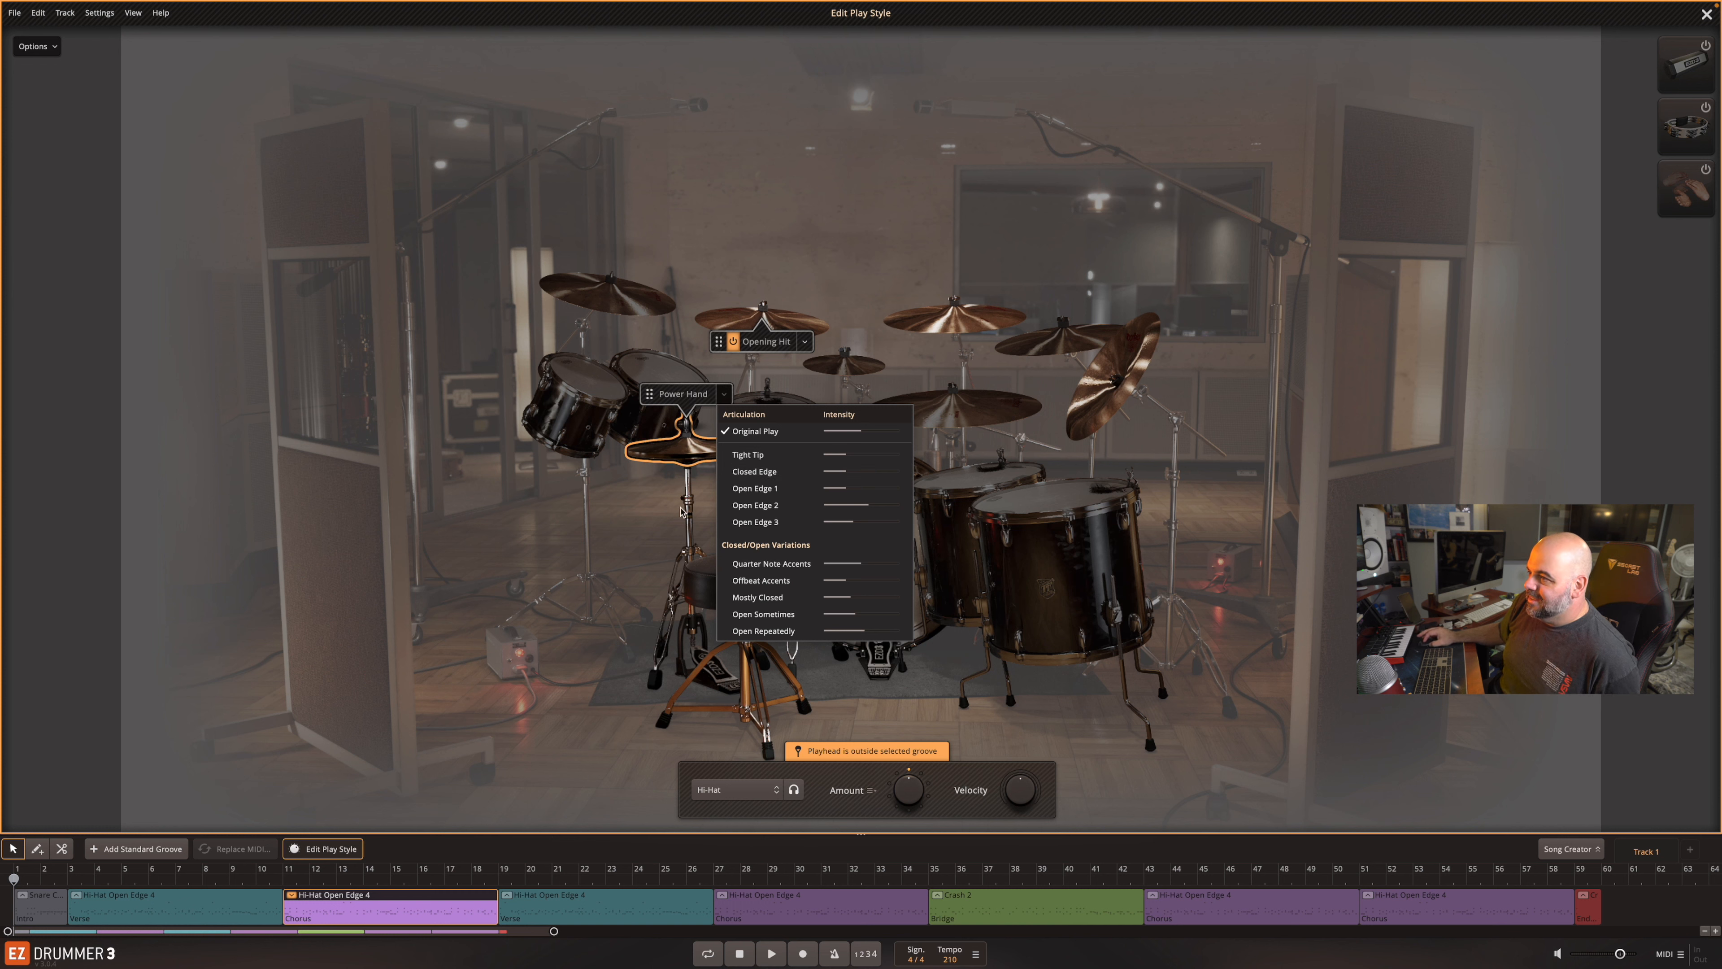
{"action": "left_click", "coordinate": [680, 448]}
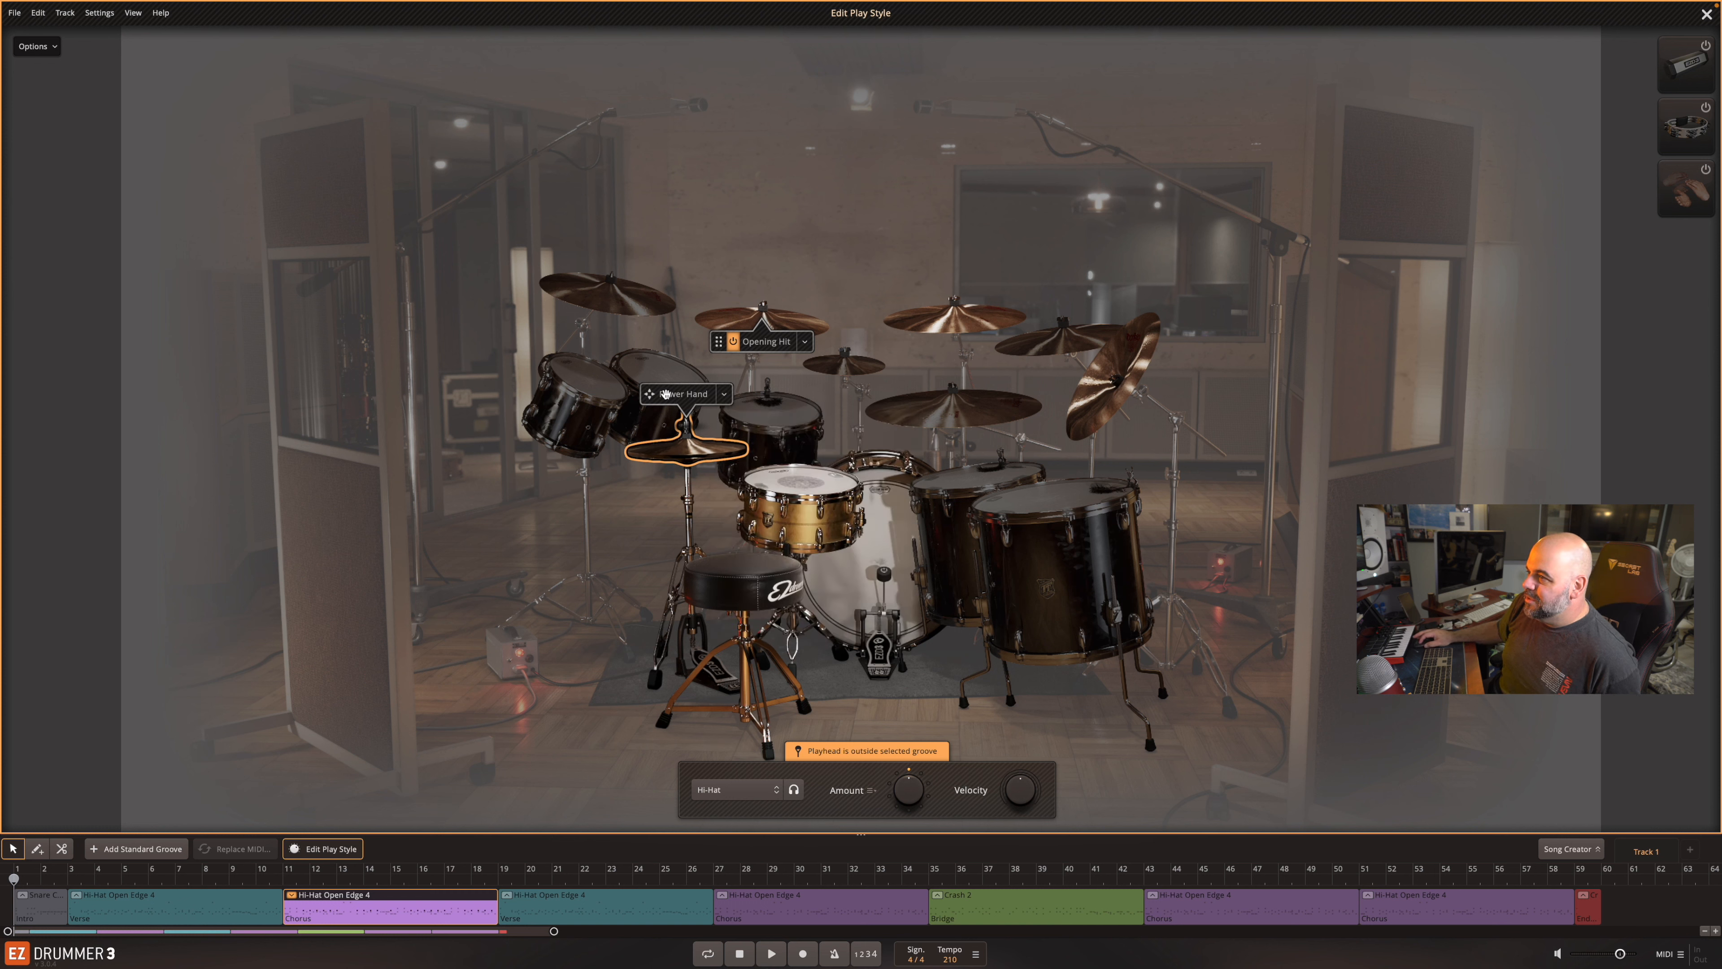
- Try the Tight Tip and then the Closed Edge articulation for the hi-hat's Power Hand, playing the Chorus from bar 11
{"action": "left_click", "coordinate": [724, 394]}
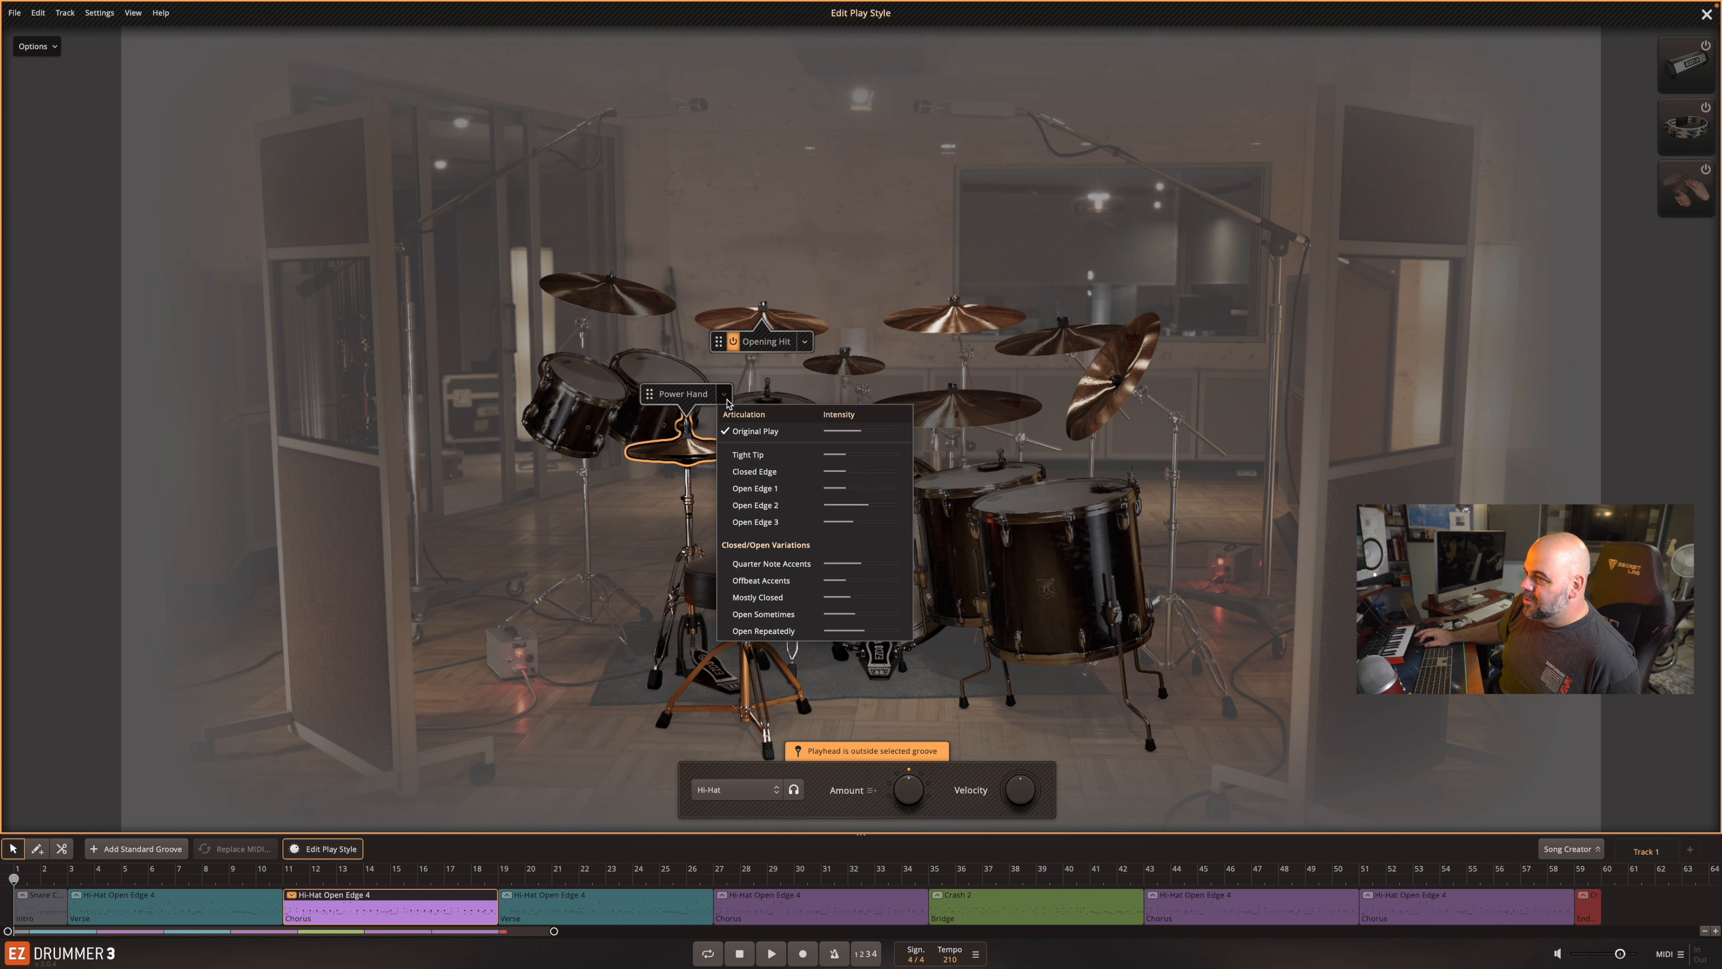
{"action": "left_click", "coordinate": [757, 455]}
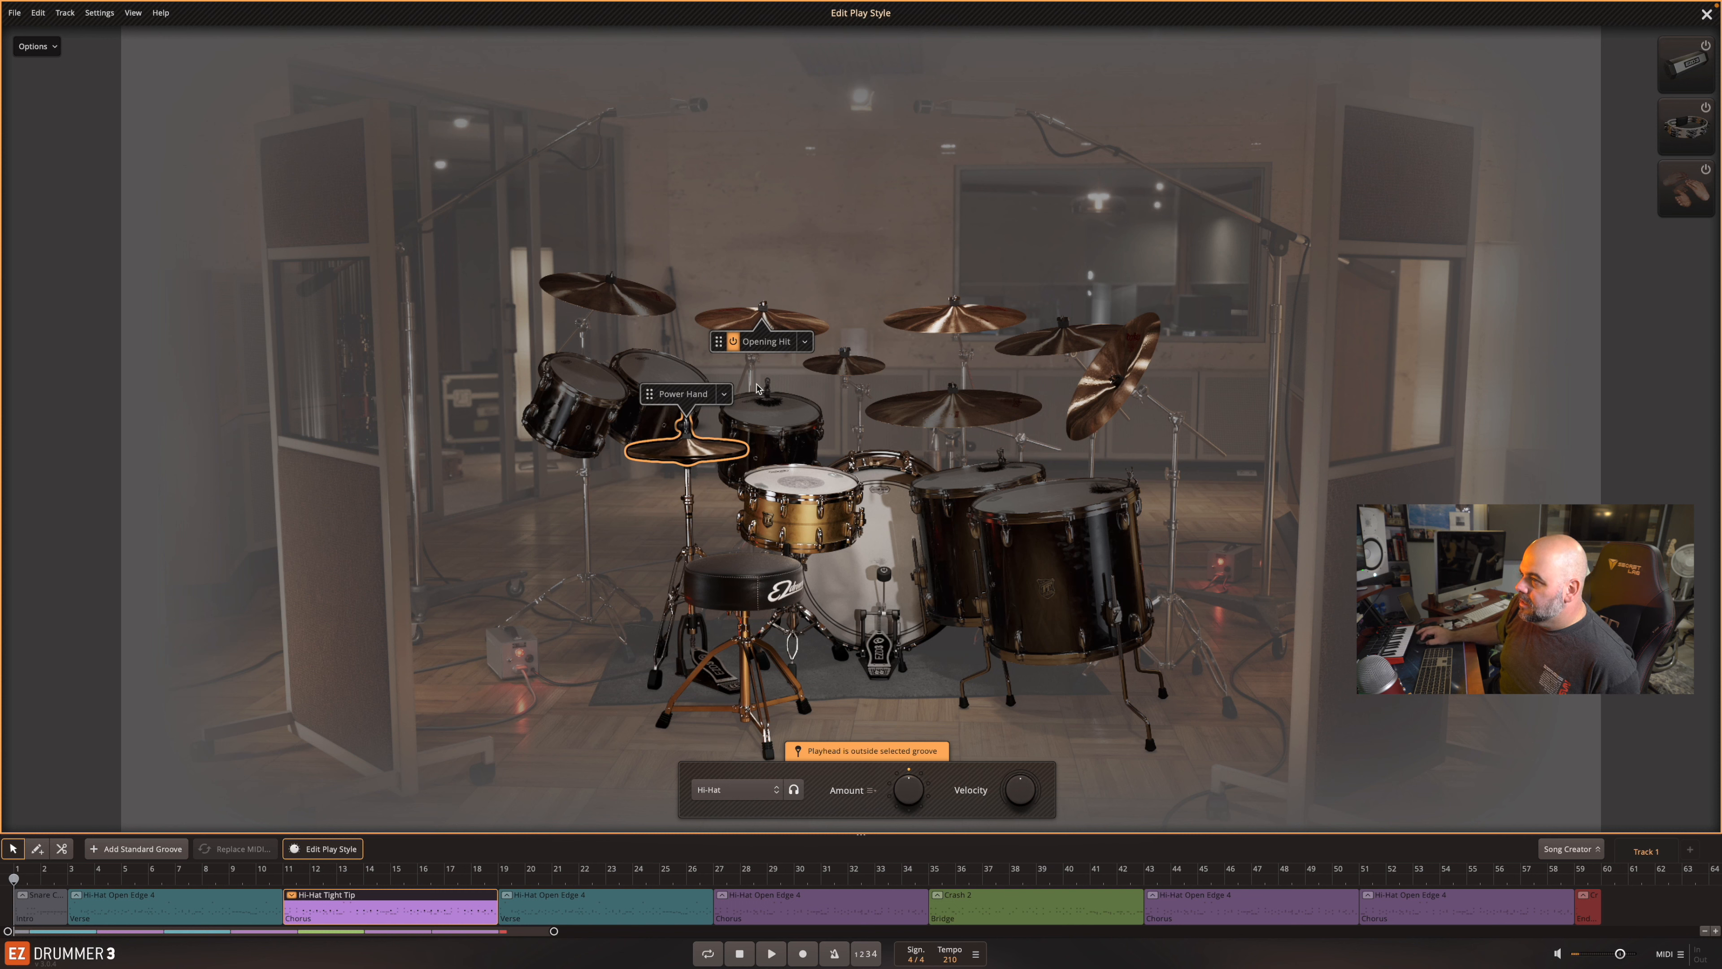
{"action": "left_click", "coordinate": [723, 395]}
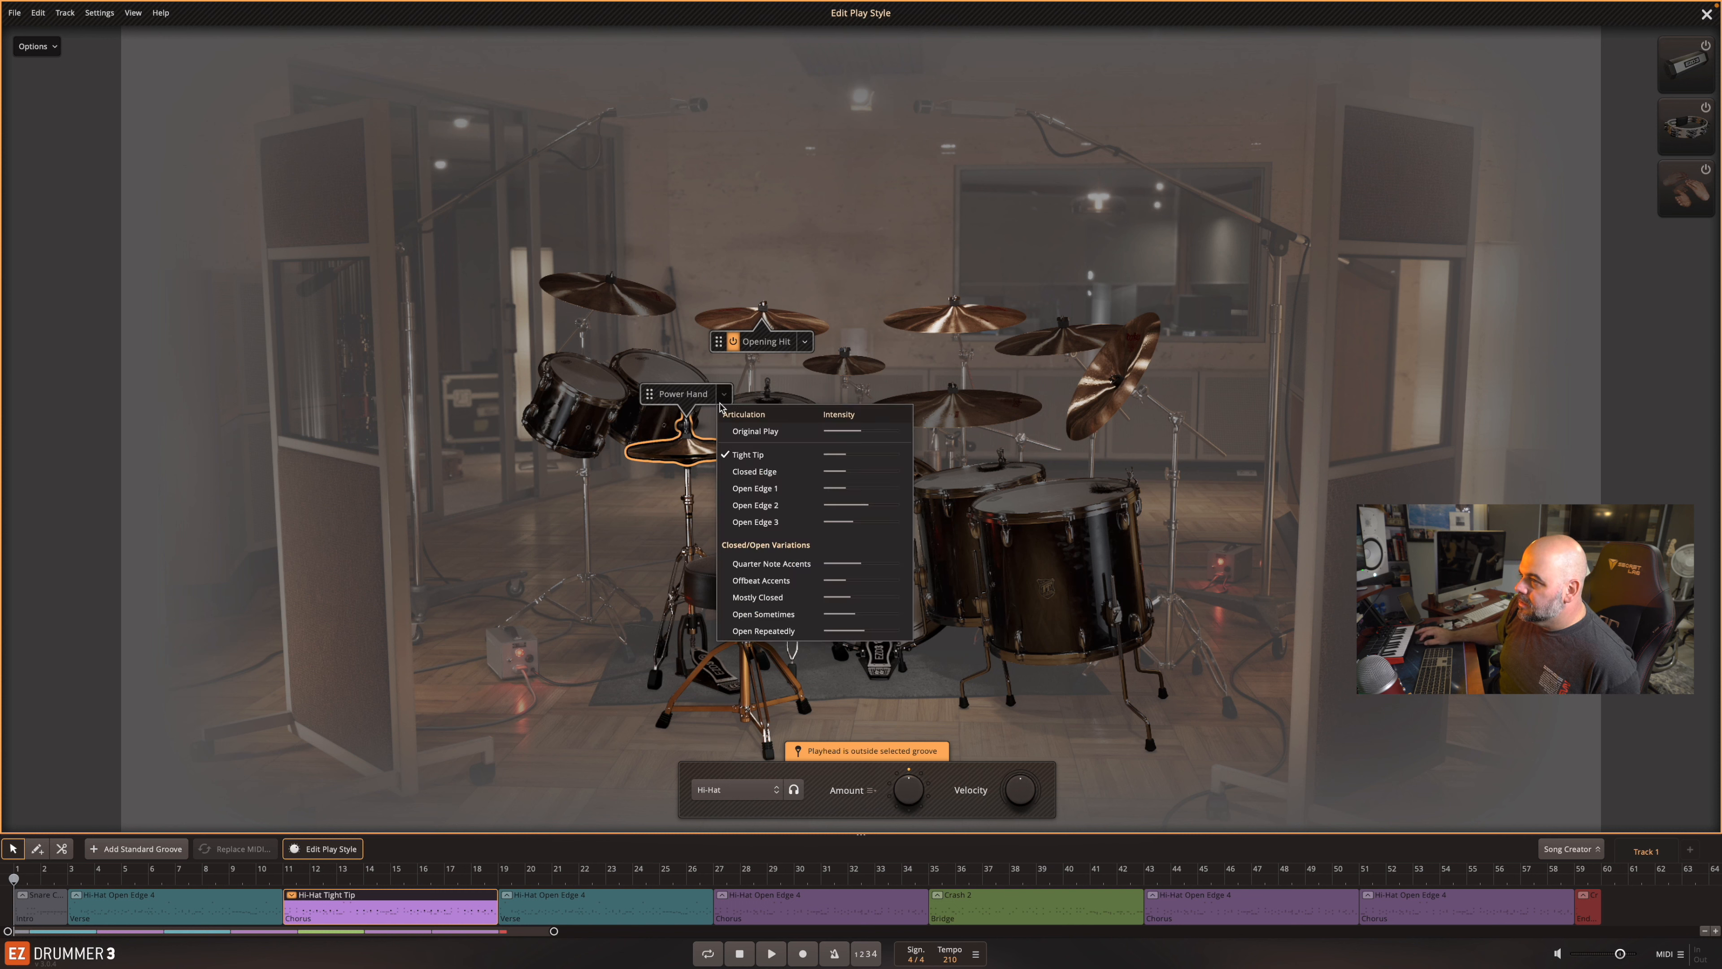
{"action": "left_click", "coordinate": [754, 472]}
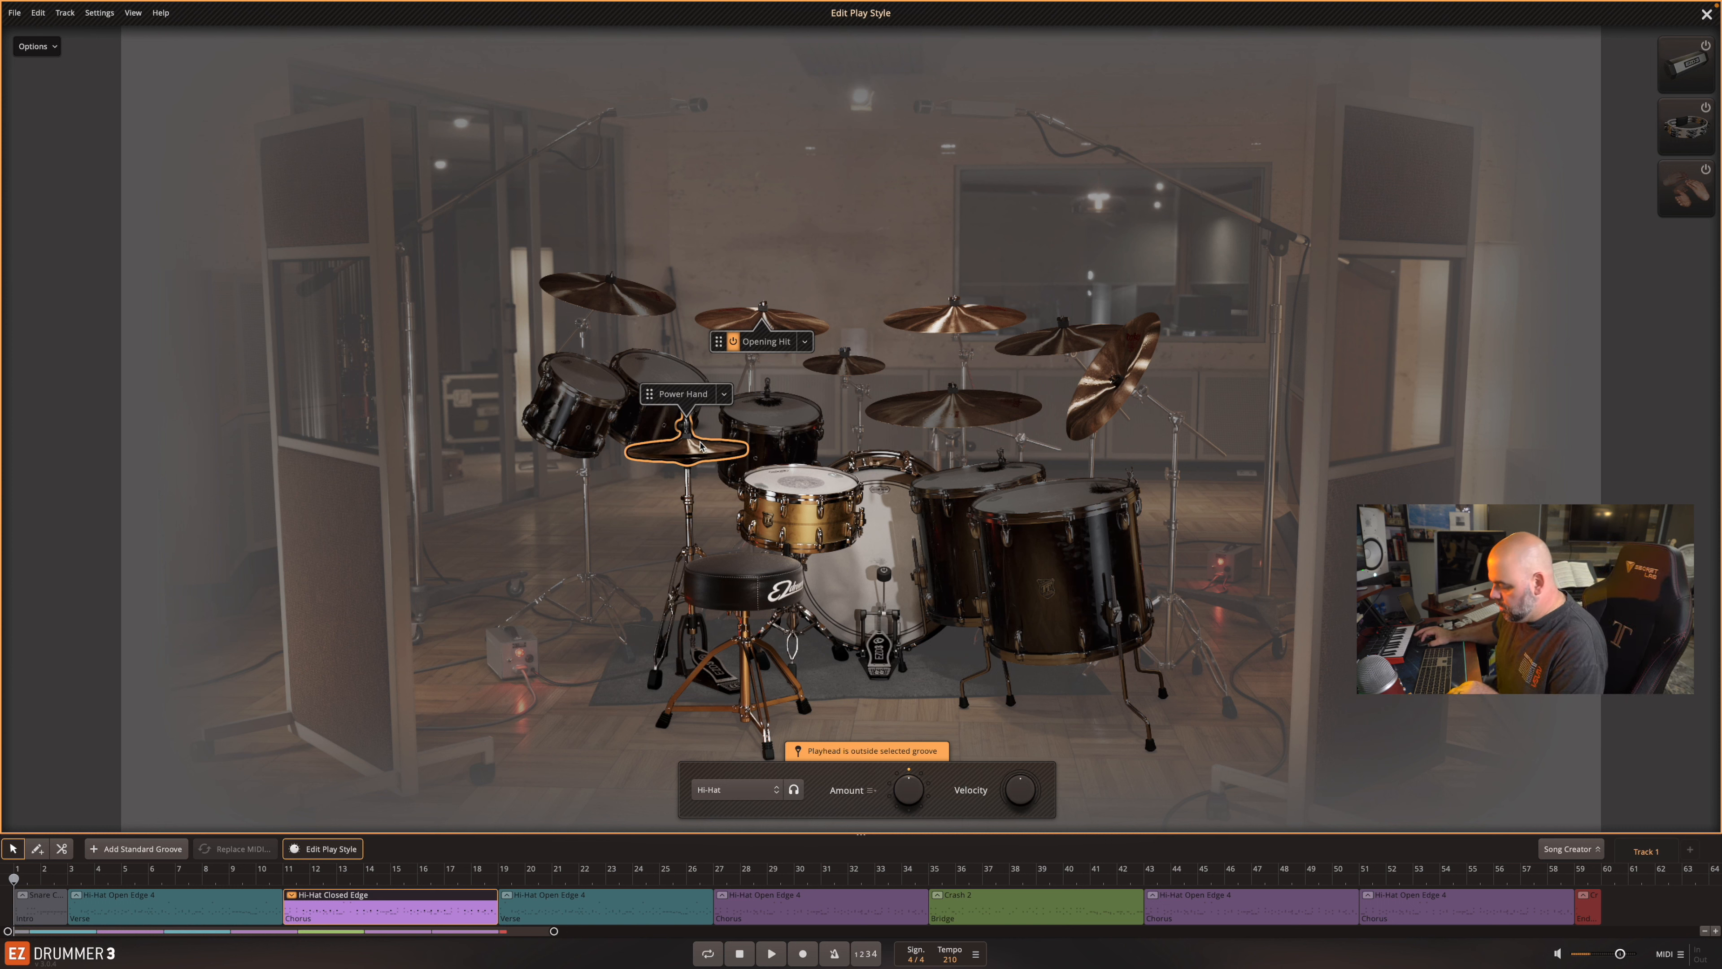
{"action": "left_click", "coordinate": [289, 889]}
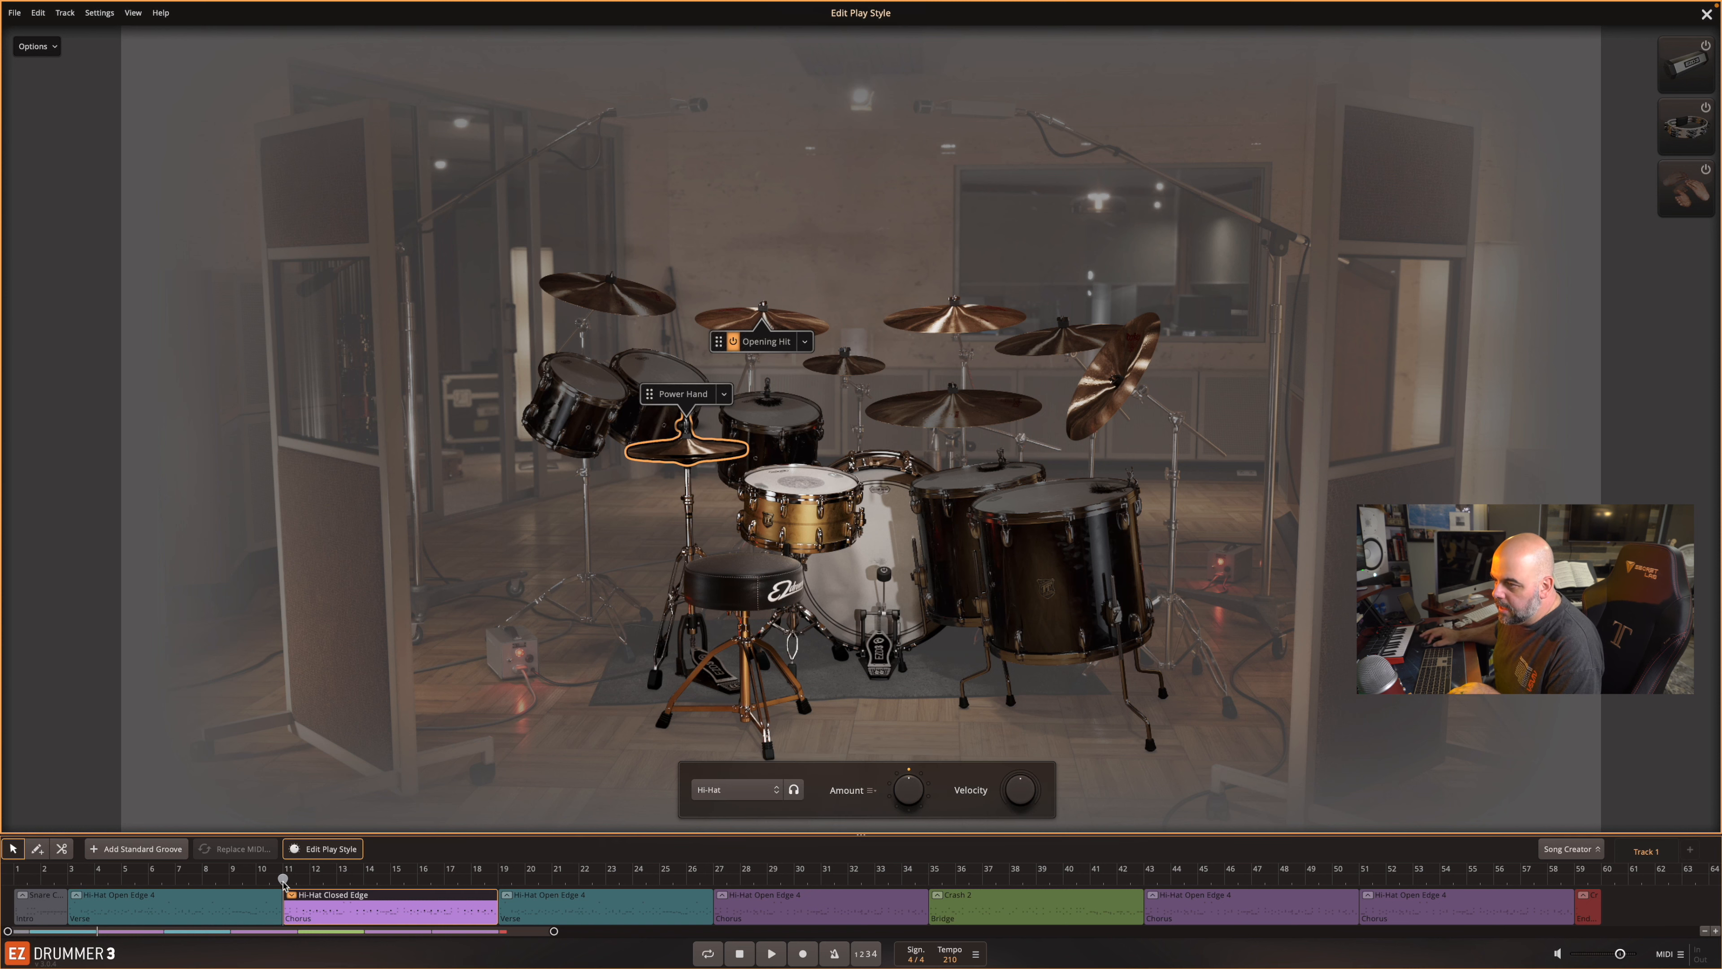
{"action": "key", "text": "space"}
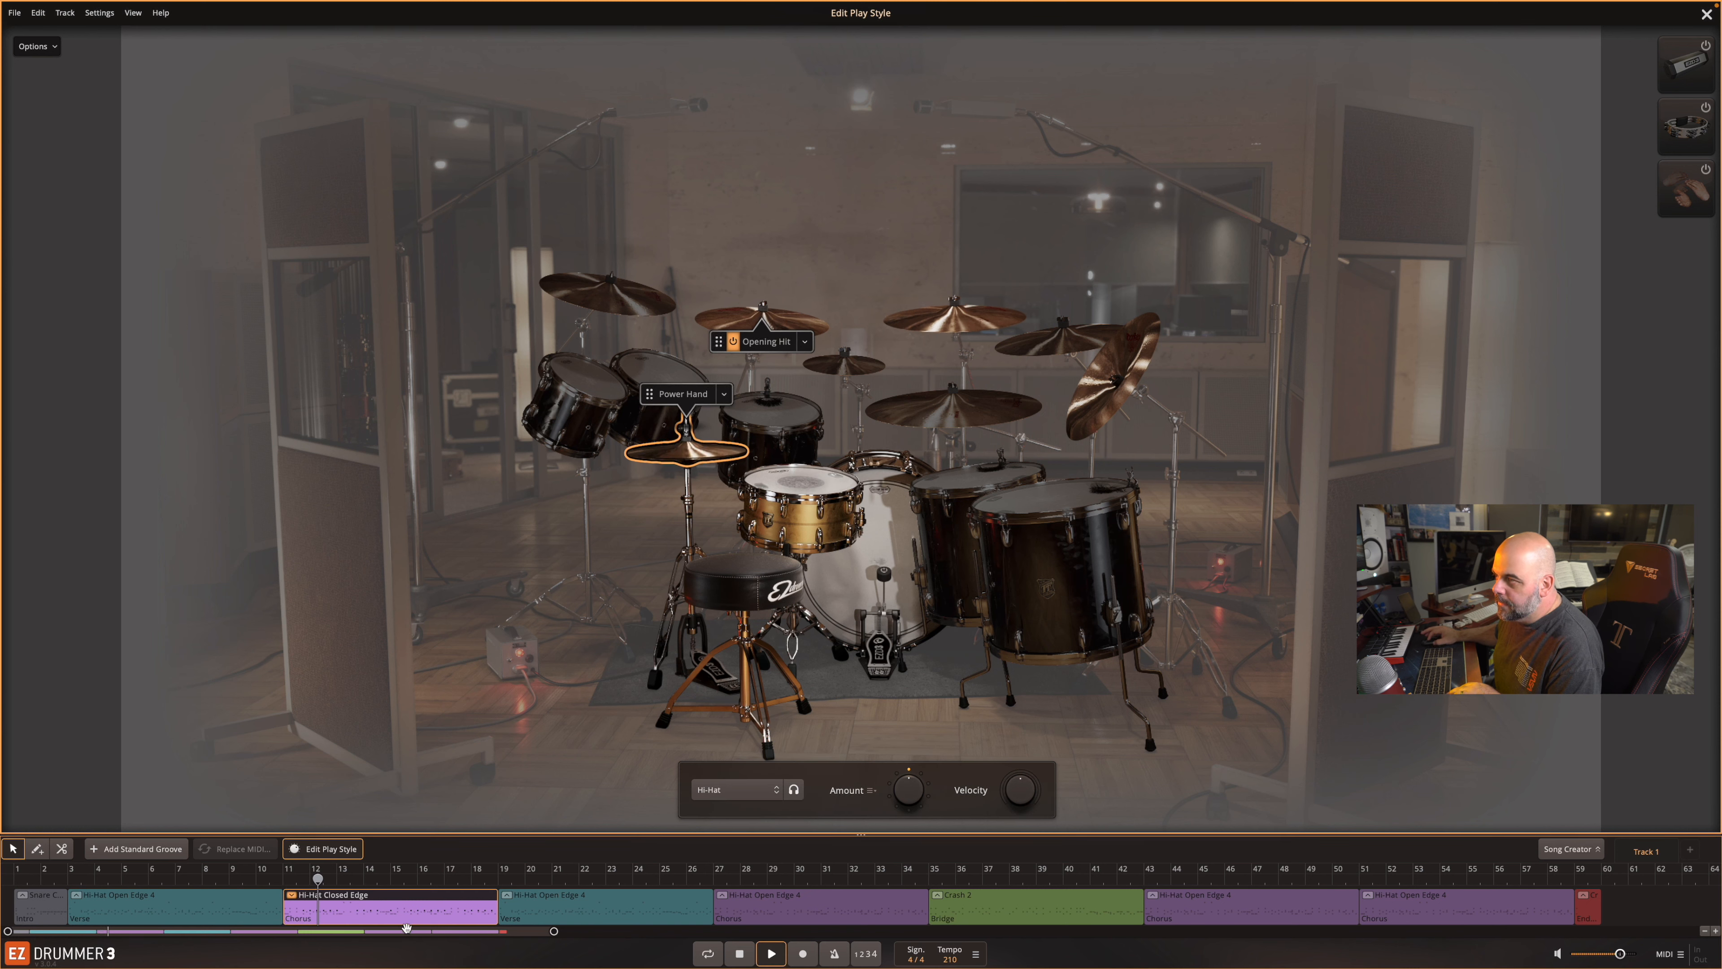
{"action": "key", "text": "space"}
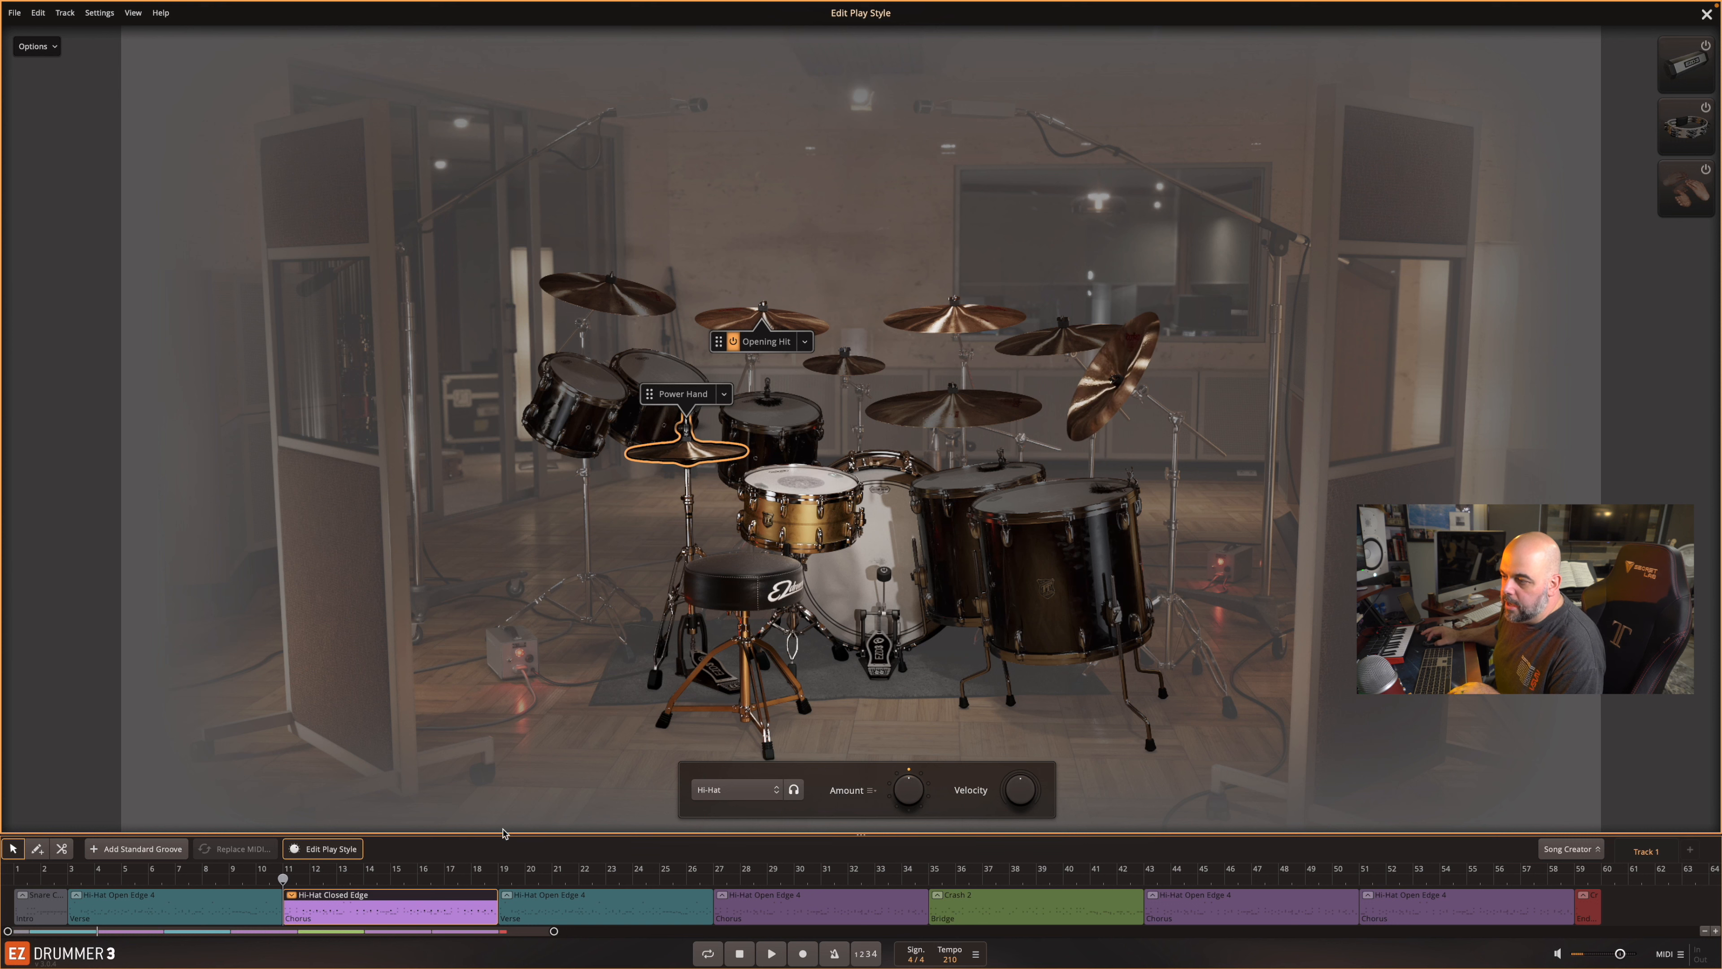
- Switch the hi-hat's Power Hand articulation to Tight Tip and play the Chorus from bar 11 to compare
{"action": "left_click", "coordinate": [725, 394]}
{"action": "left_click", "coordinate": [754, 456]}
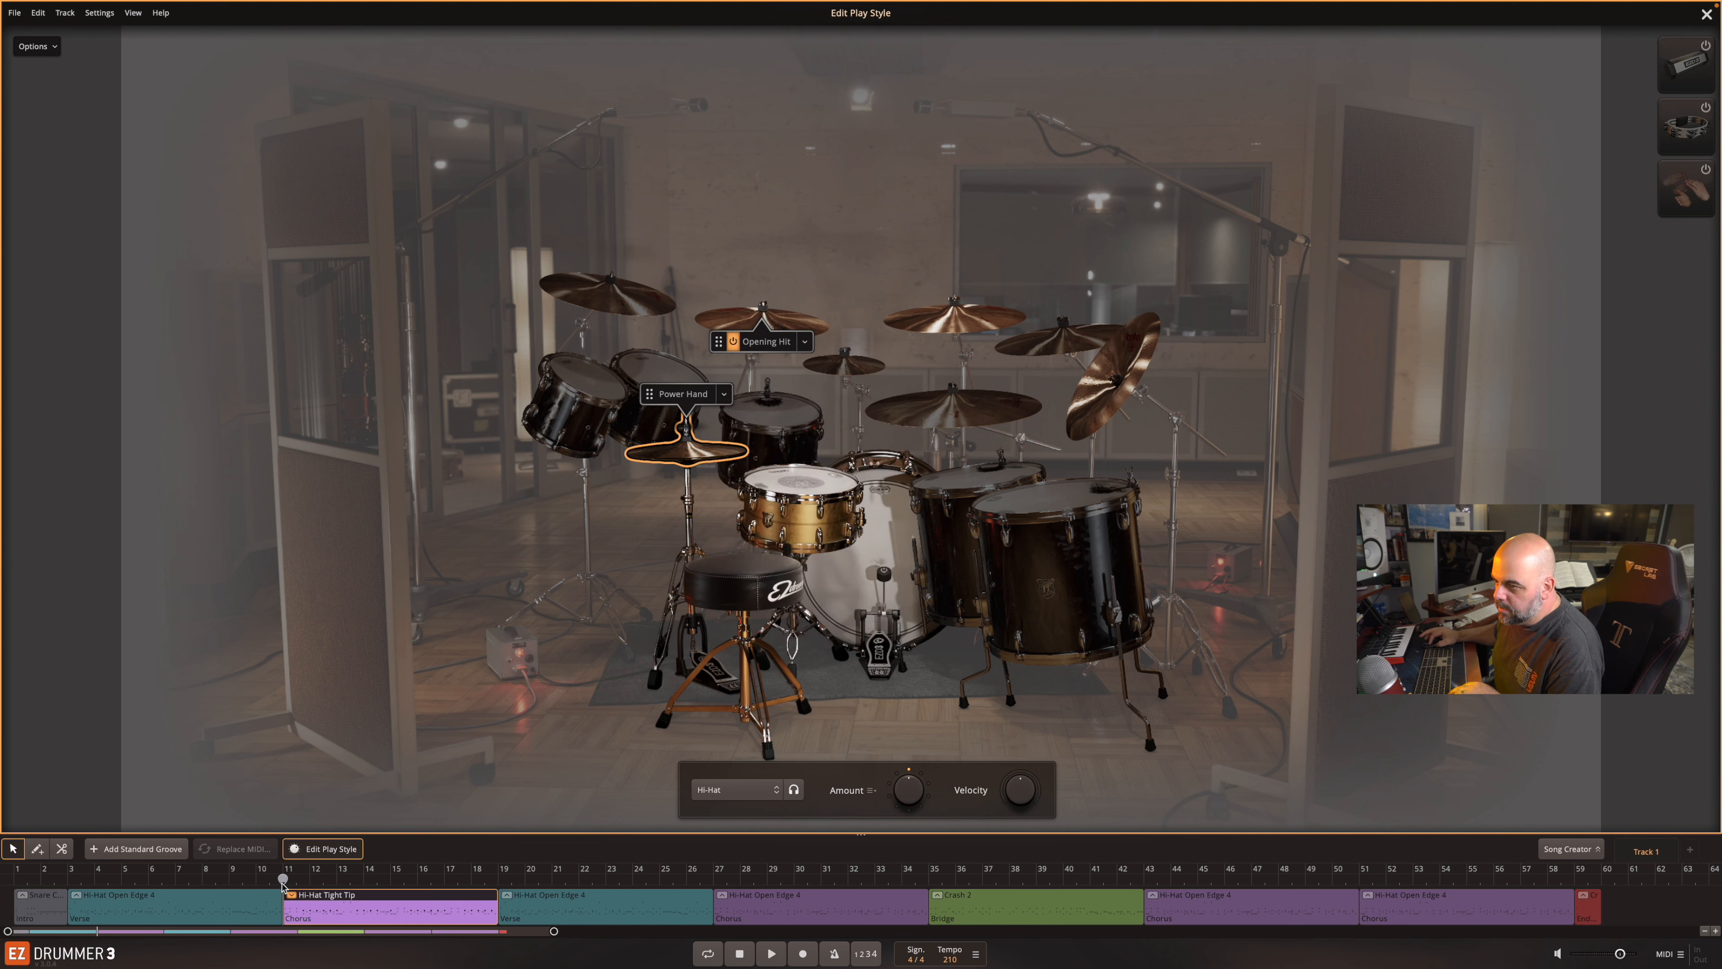
{"action": "key", "text": "space"}
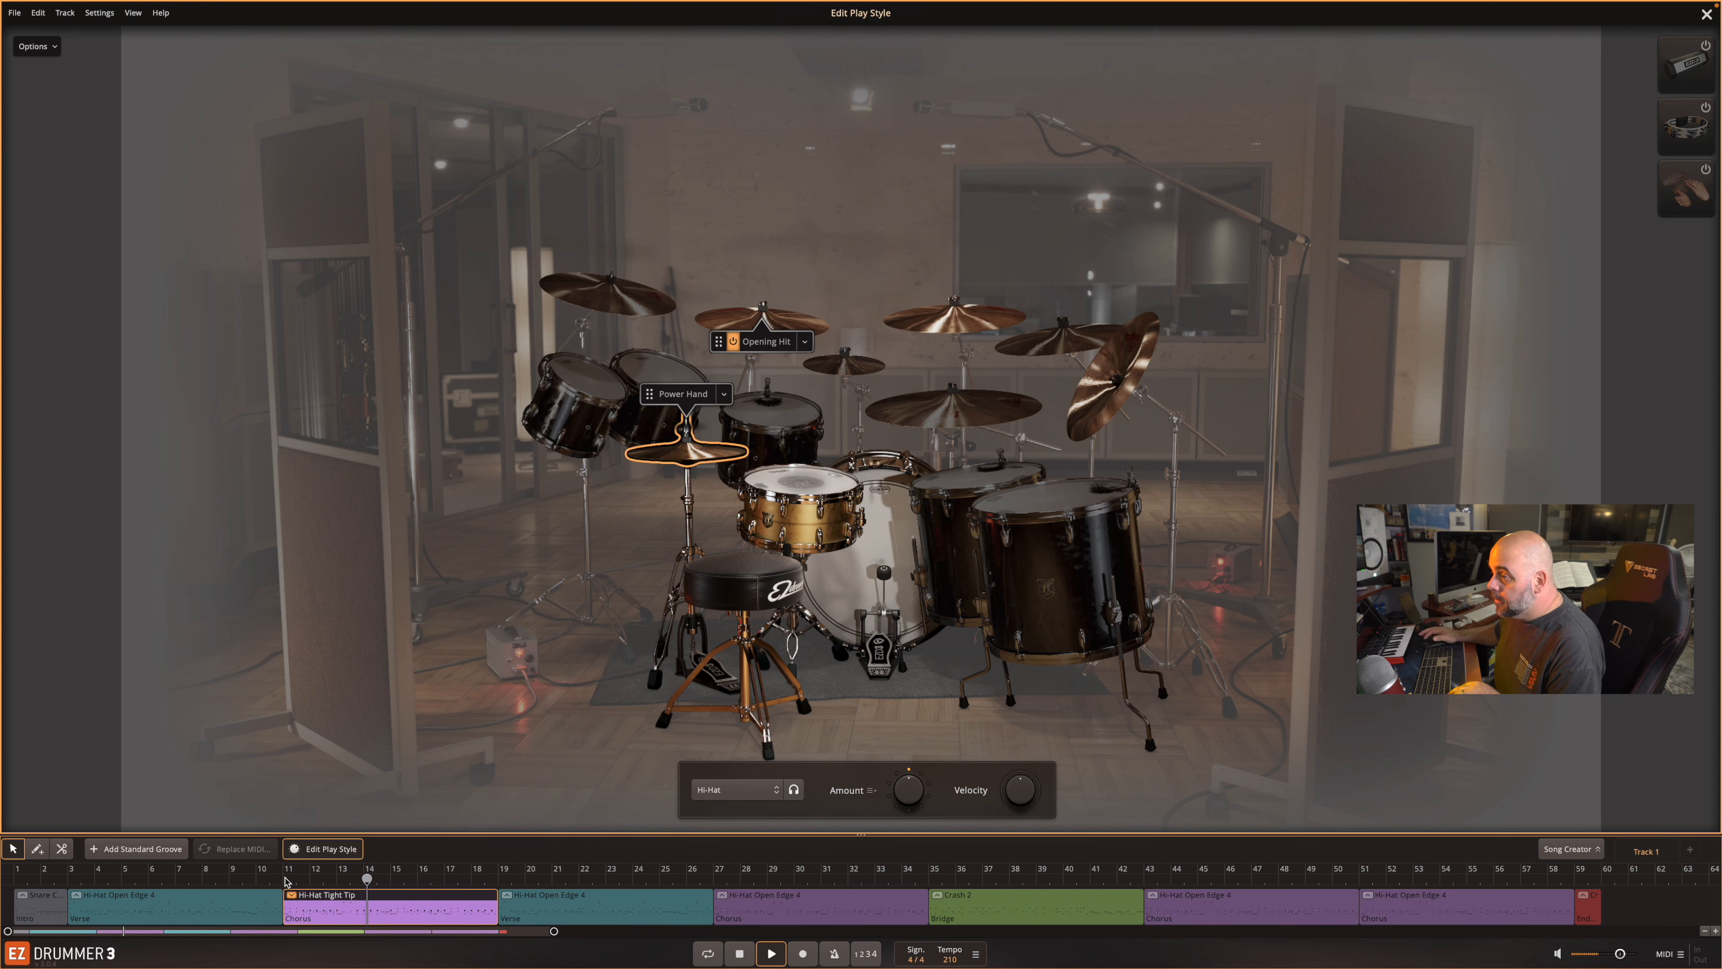
{"action": "key", "text": "space"}
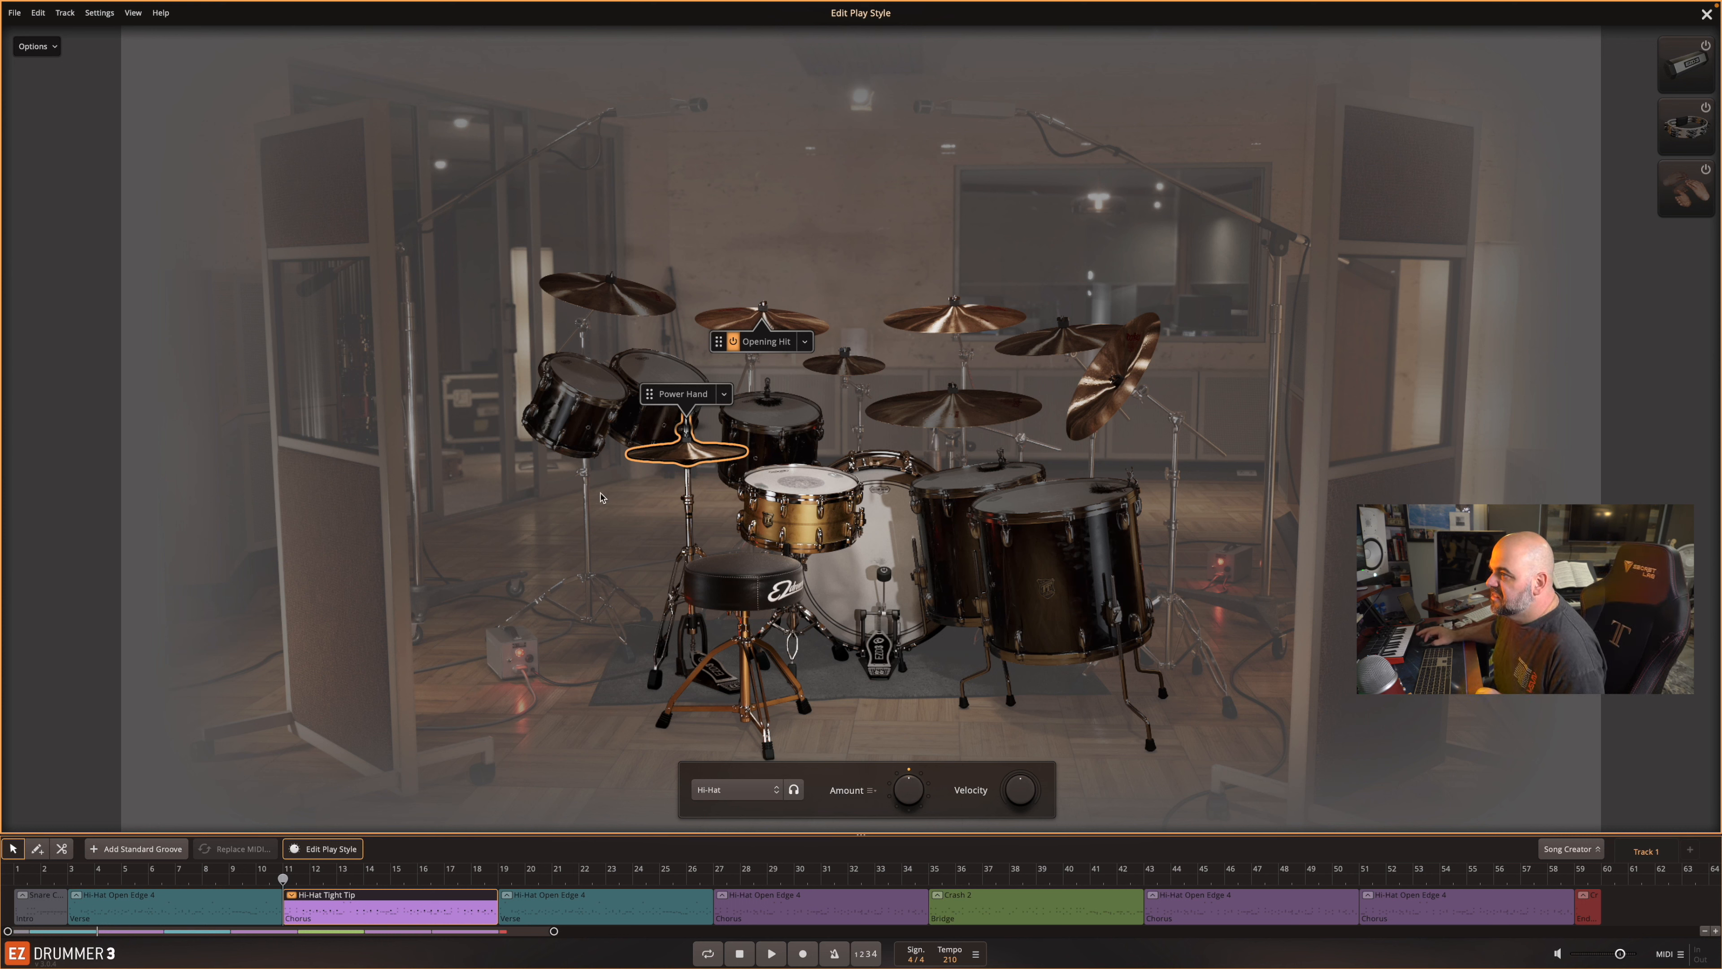
- Set the hi-hat's Power Hand to the Quarter Note Accents variation and play the Chorus from bar 11
{"action": "left_click", "coordinate": [724, 393]}
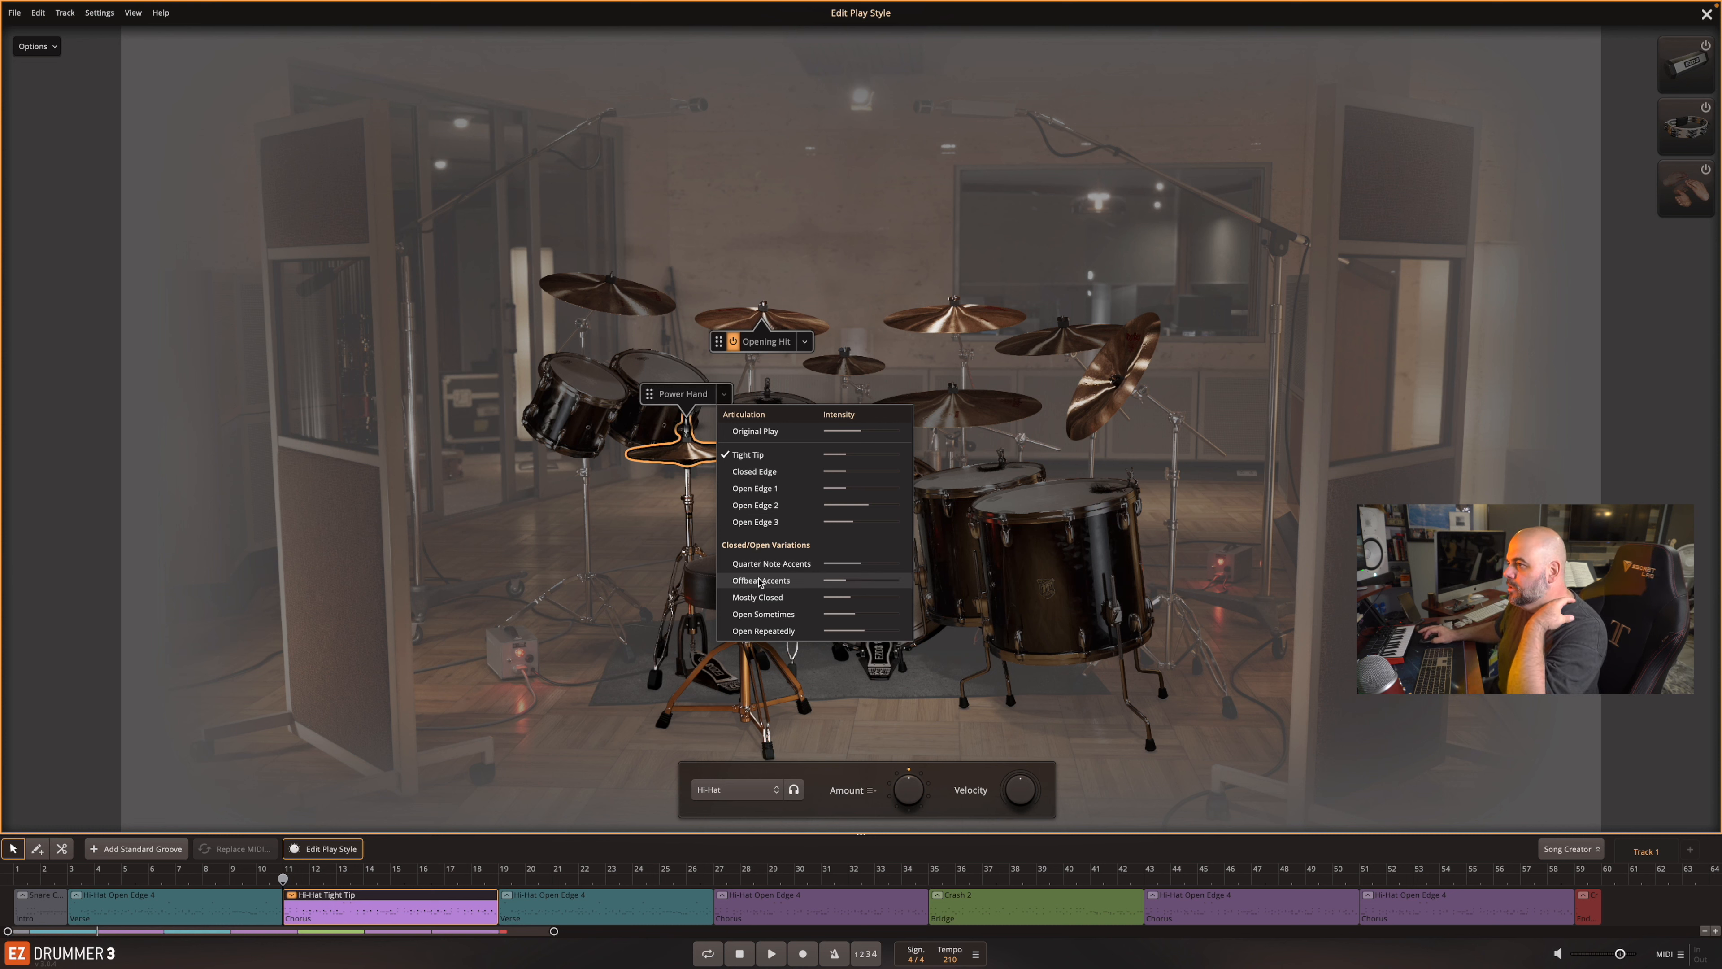
{"action": "left_click", "coordinate": [768, 564]}
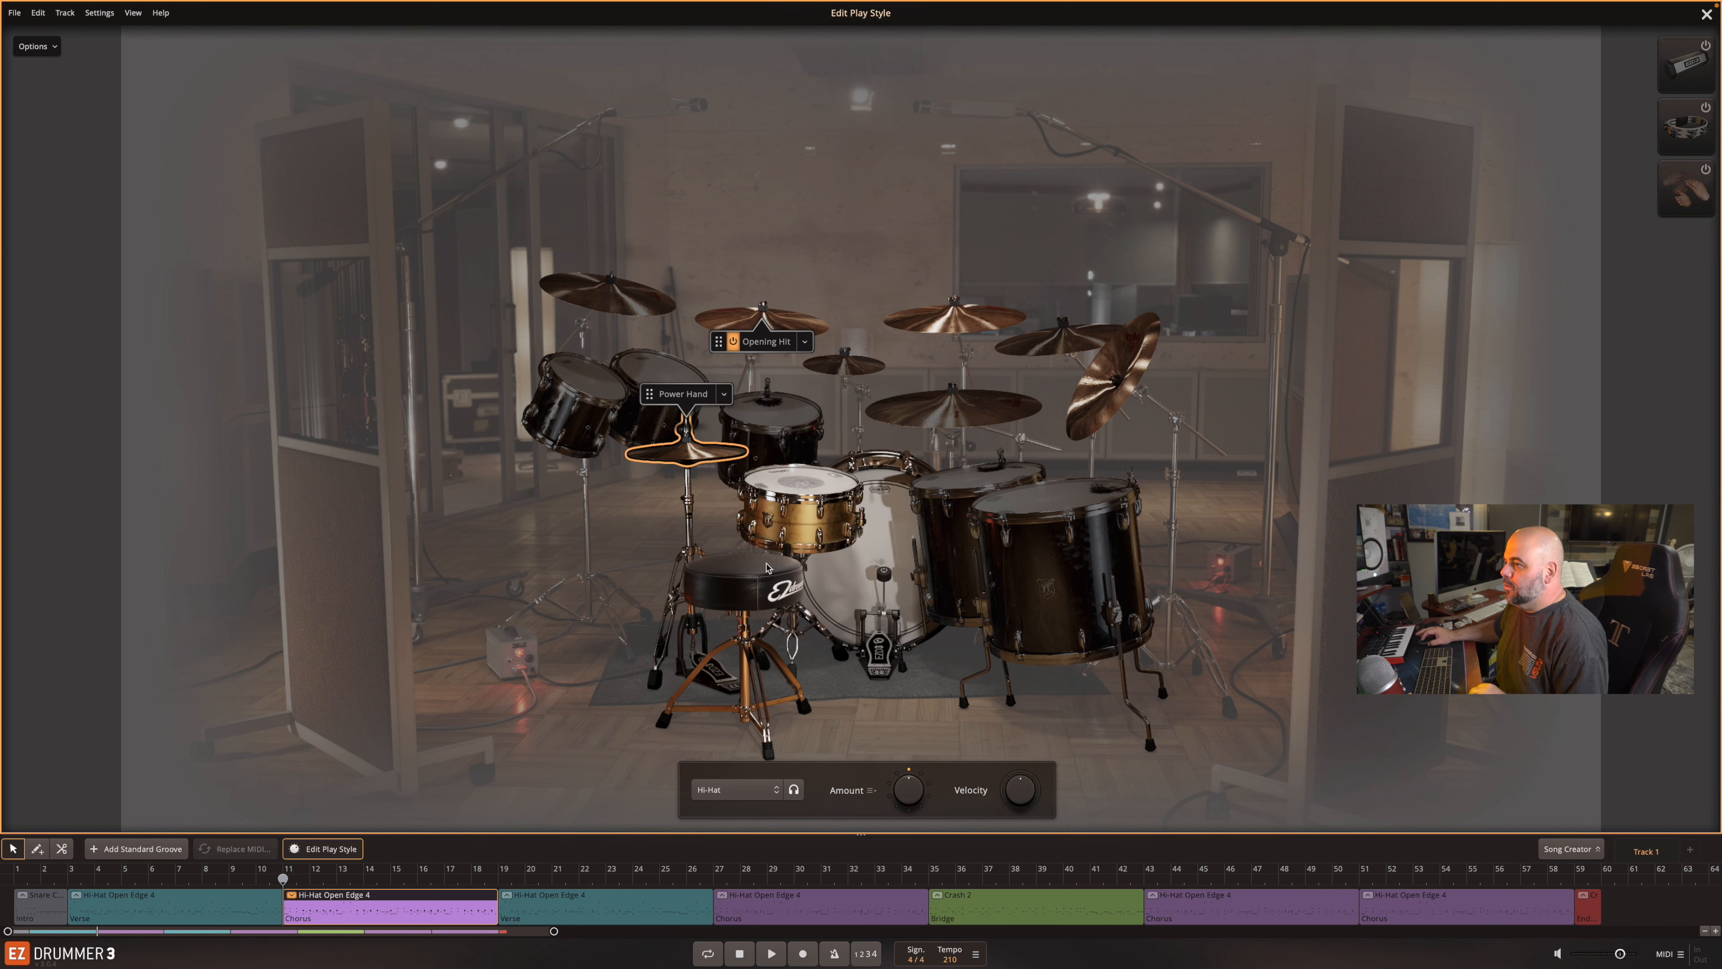
{"action": "key", "text": "space"}
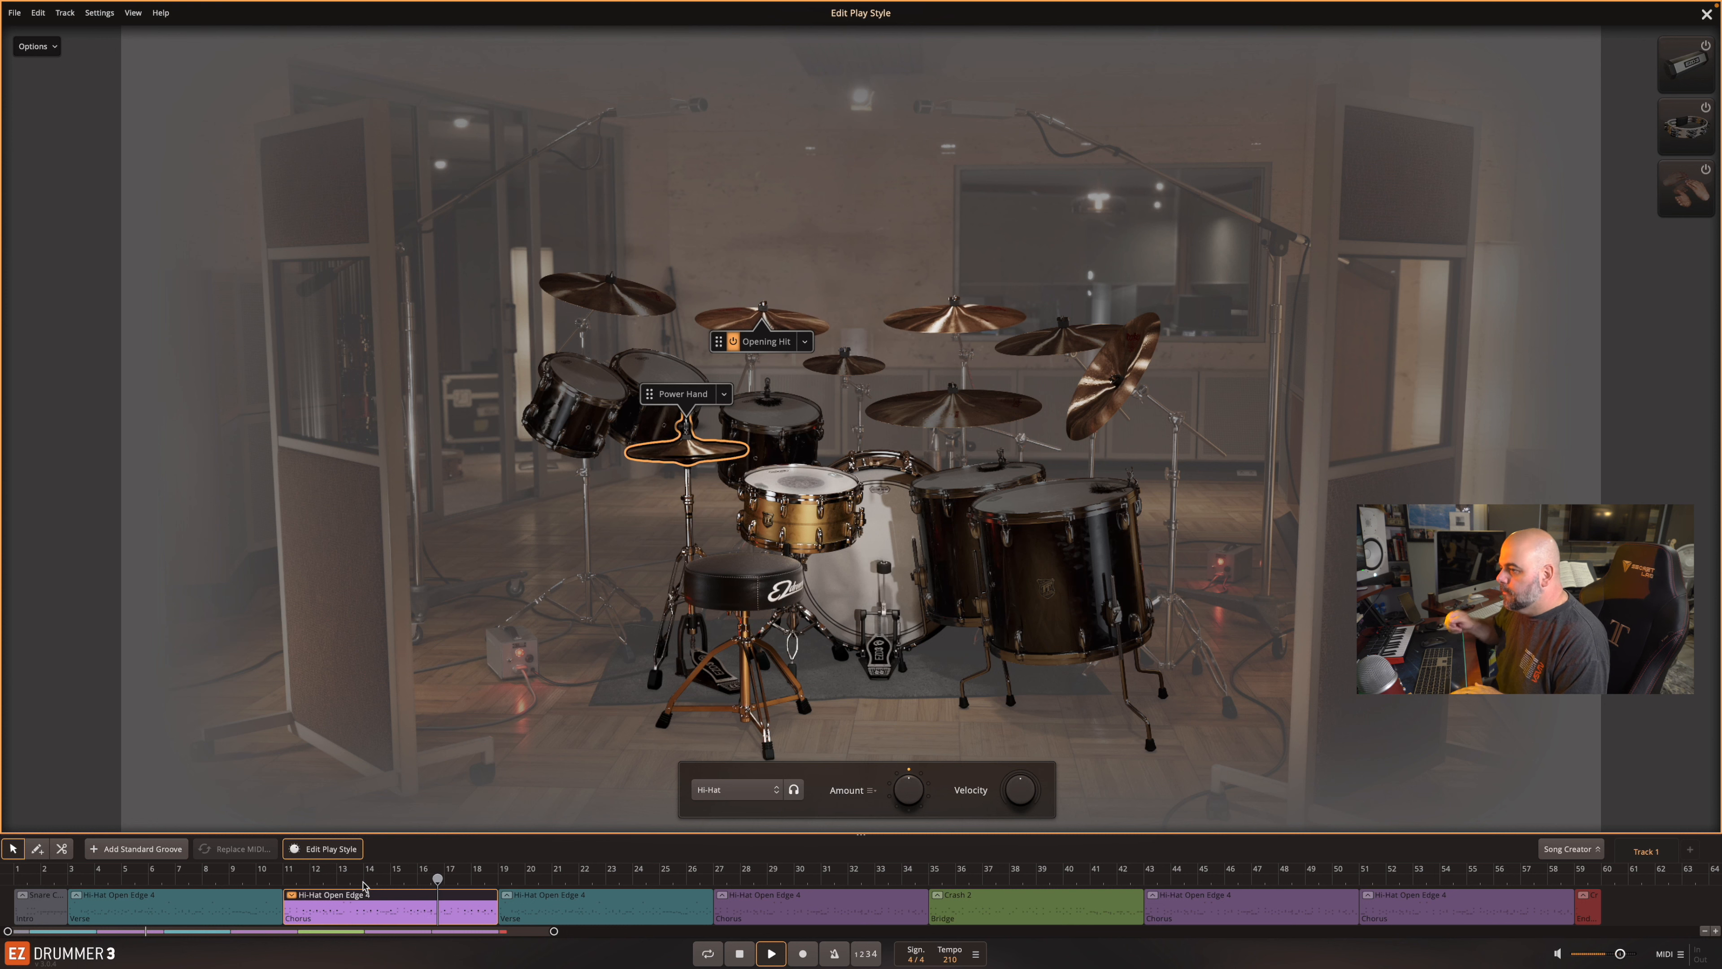
{"action": "key", "text": "space"}
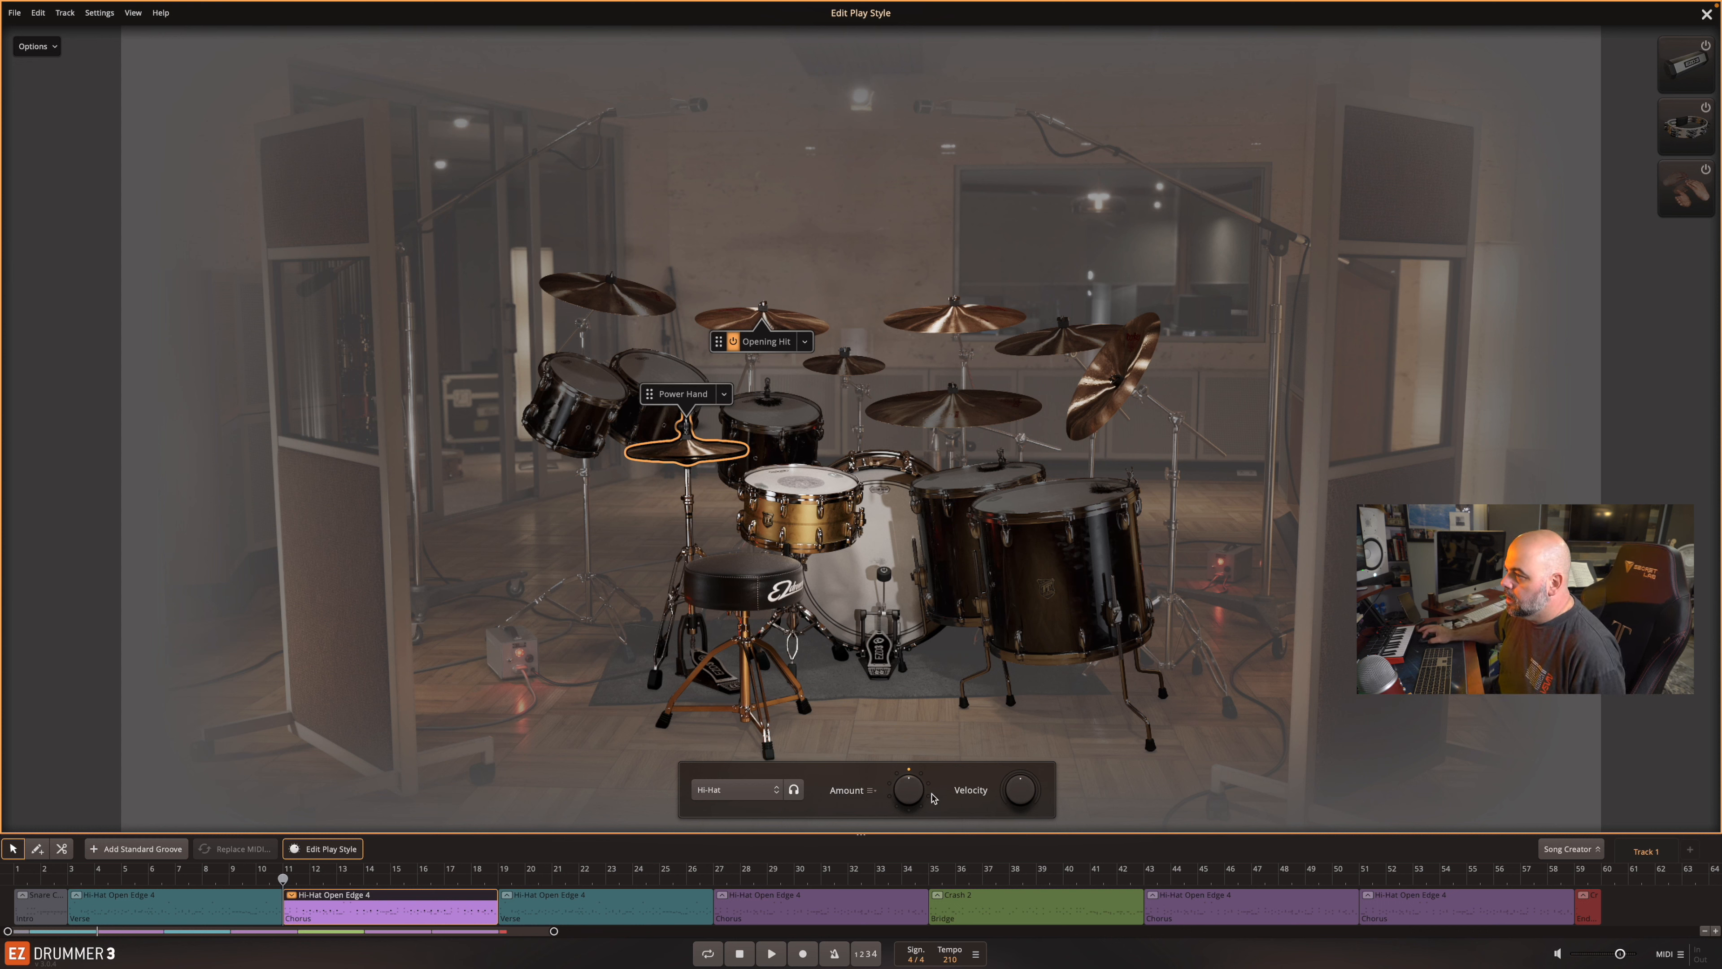
- Try the Bow articulation for the Opening Hit on Crash 2 and play the start of the Chorus
{"action": "left_click", "coordinate": [766, 794]}
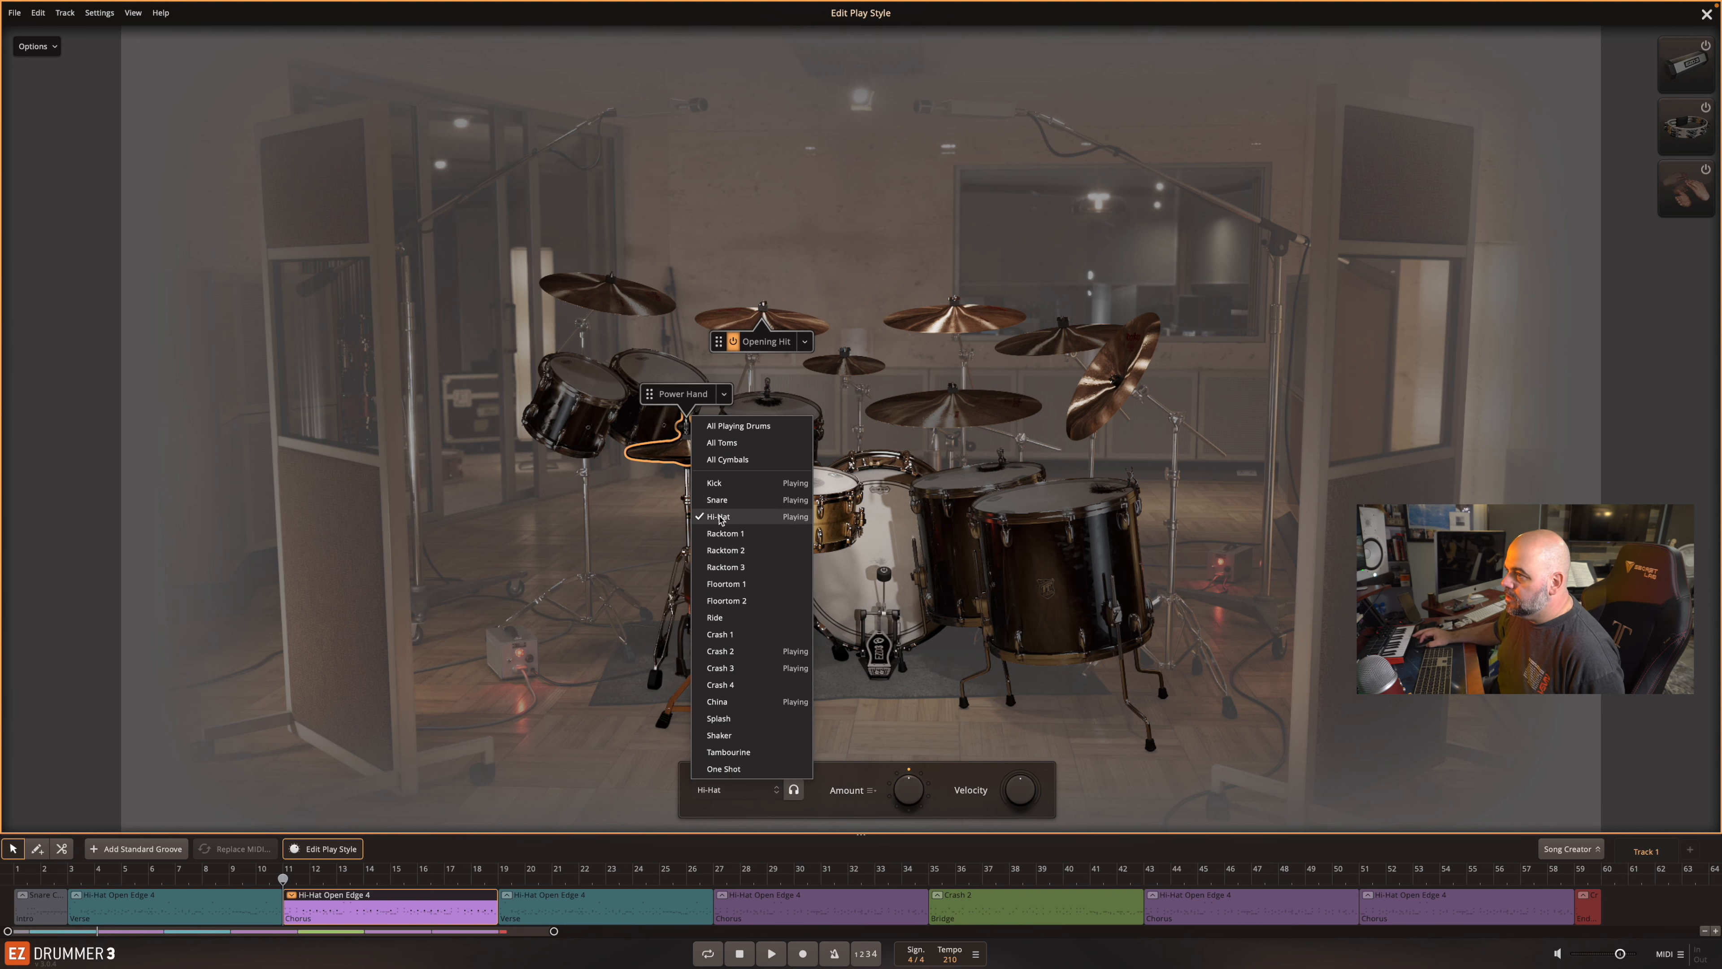
{"action": "left_click", "coordinate": [727, 395]}
{"action": "left_click", "coordinate": [805, 342]}
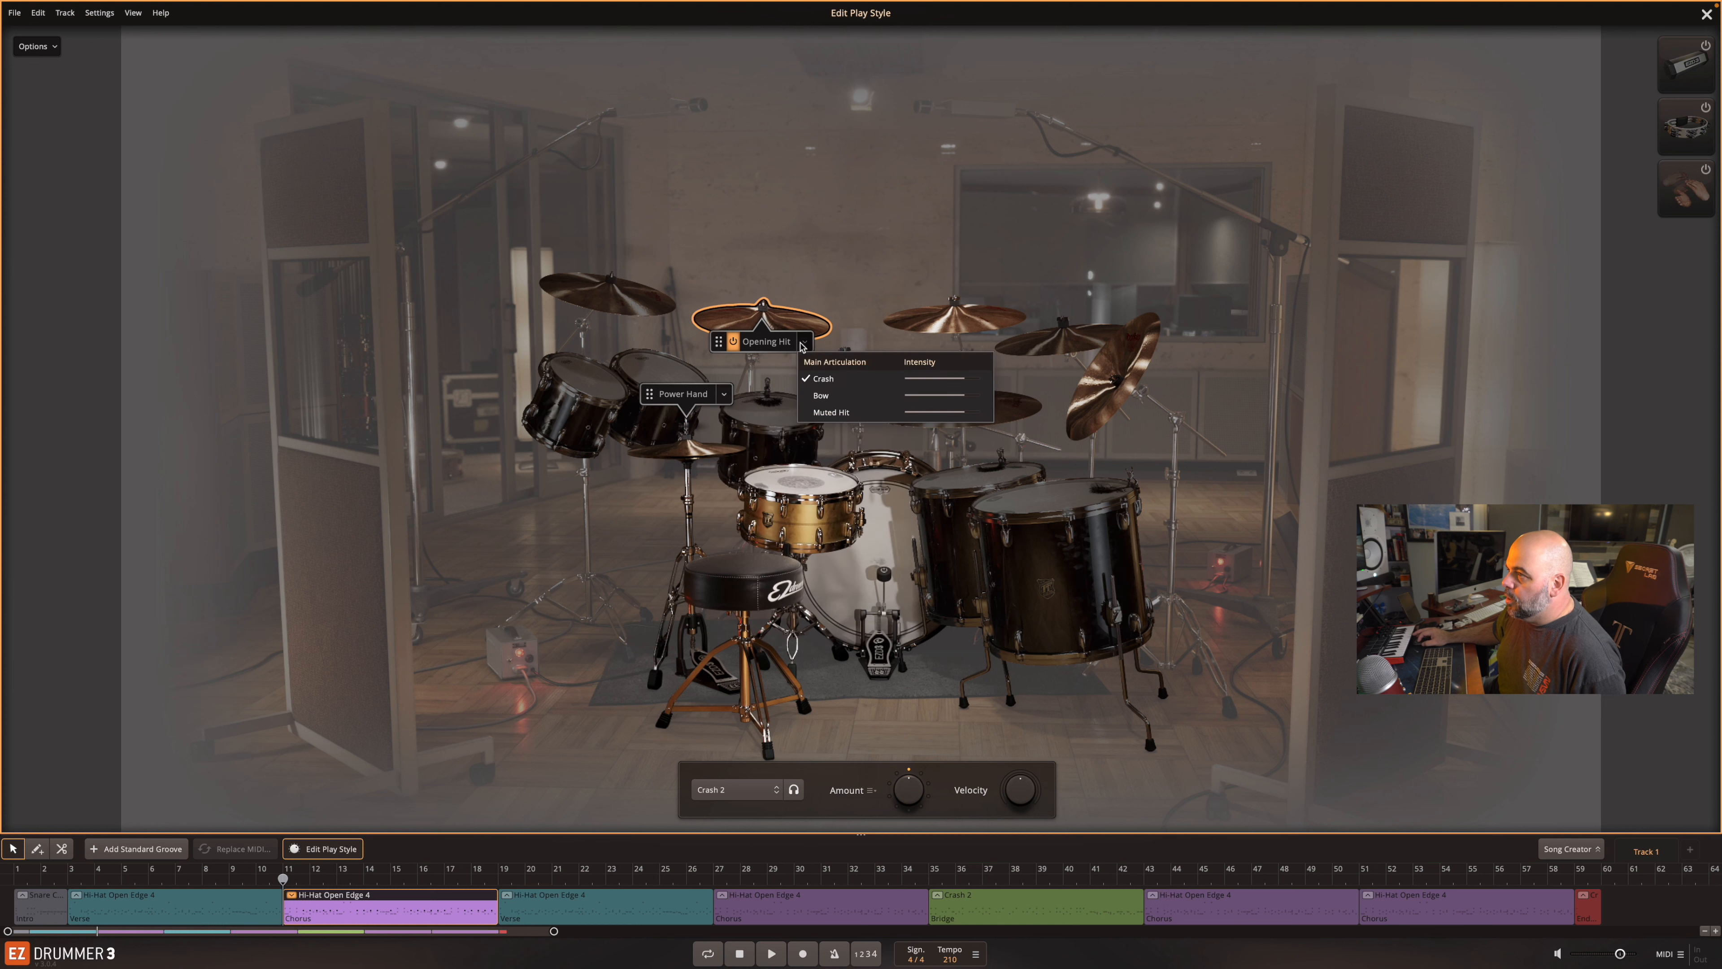
{"action": "left_click", "coordinate": [822, 397]}
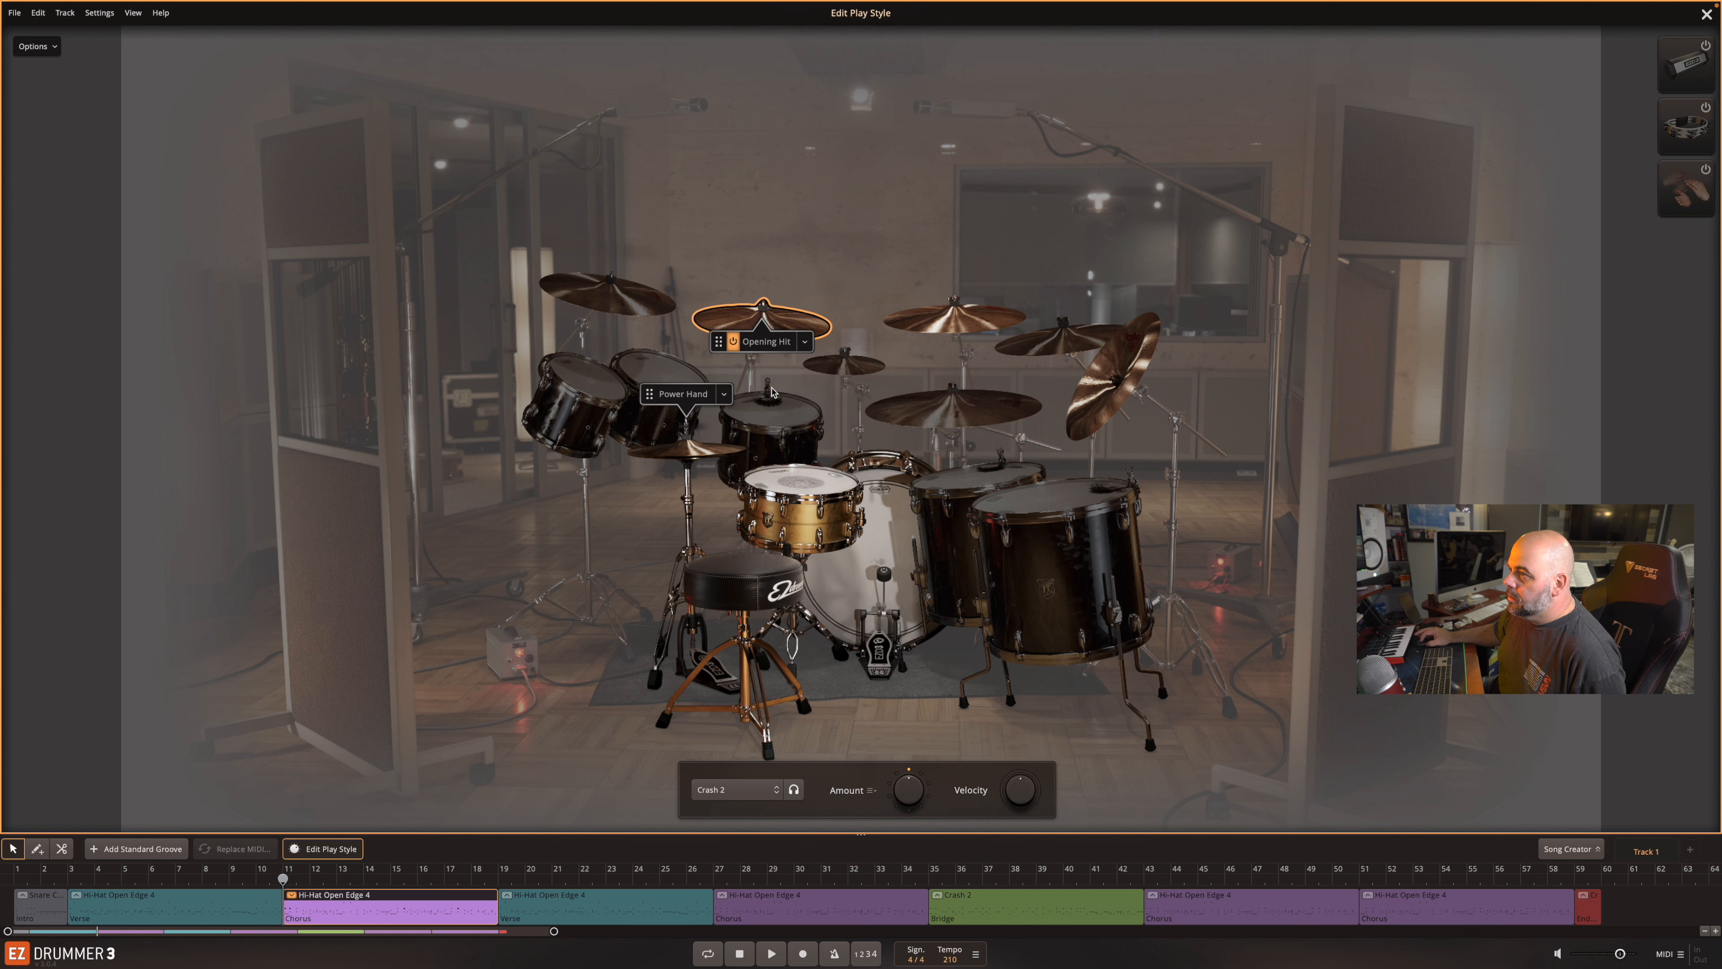
{"action": "key", "text": "space"}
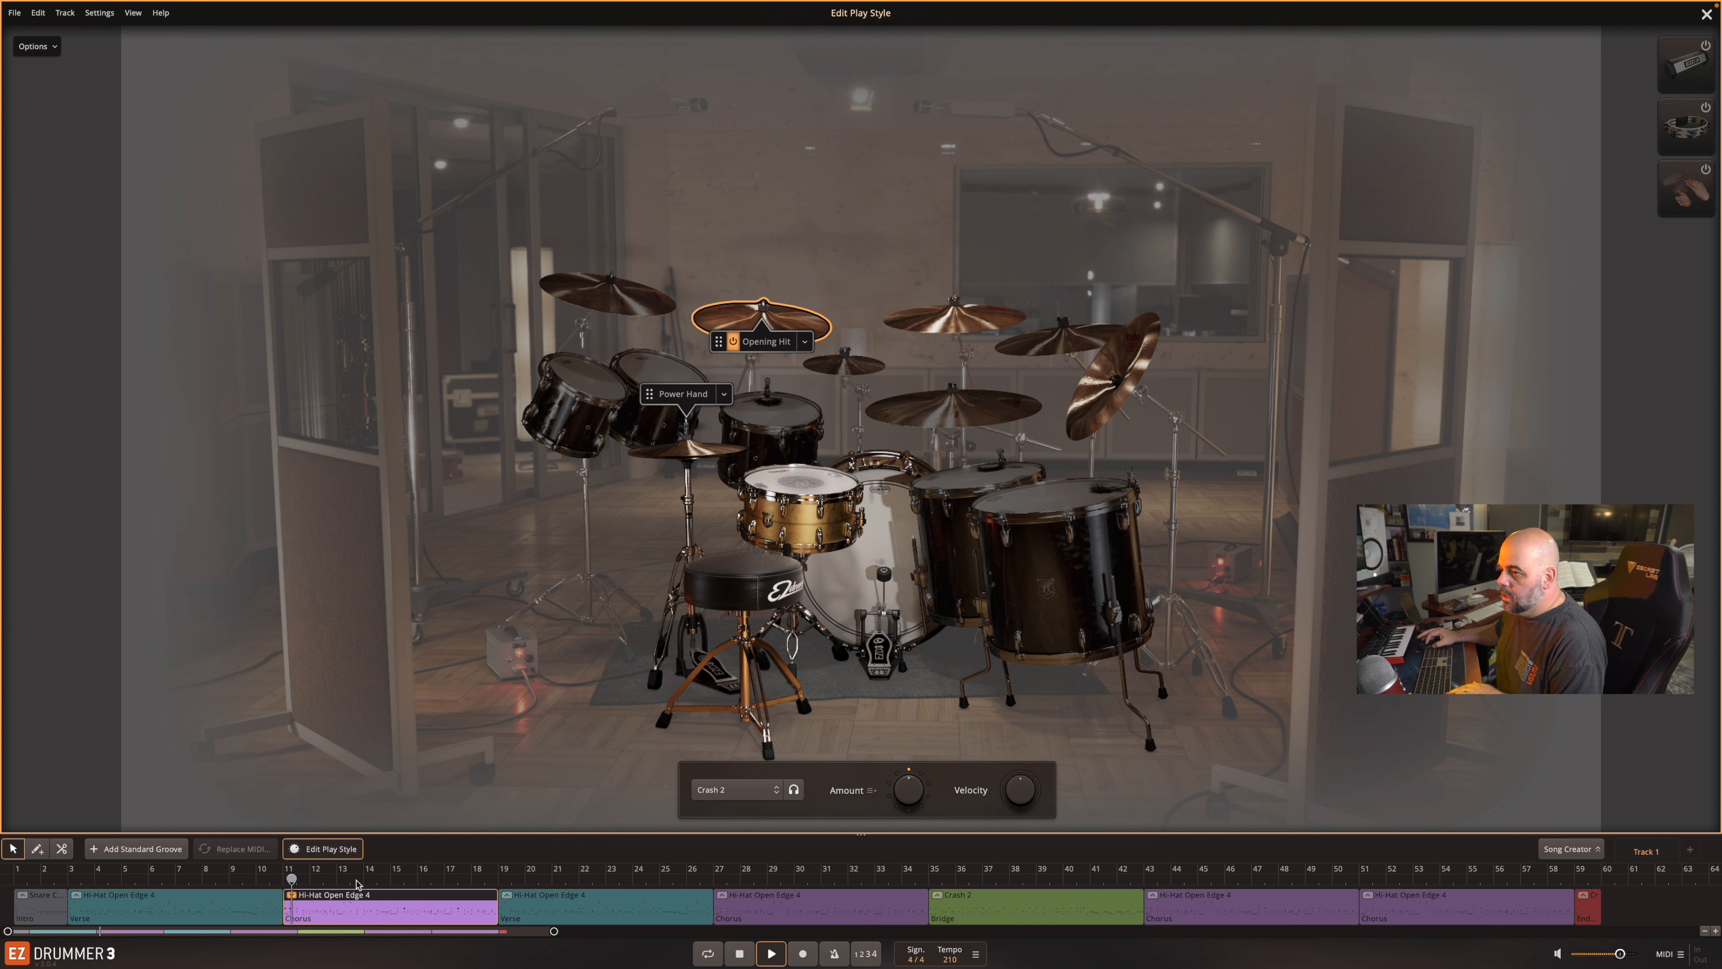
{"action": "key", "text": "space"}
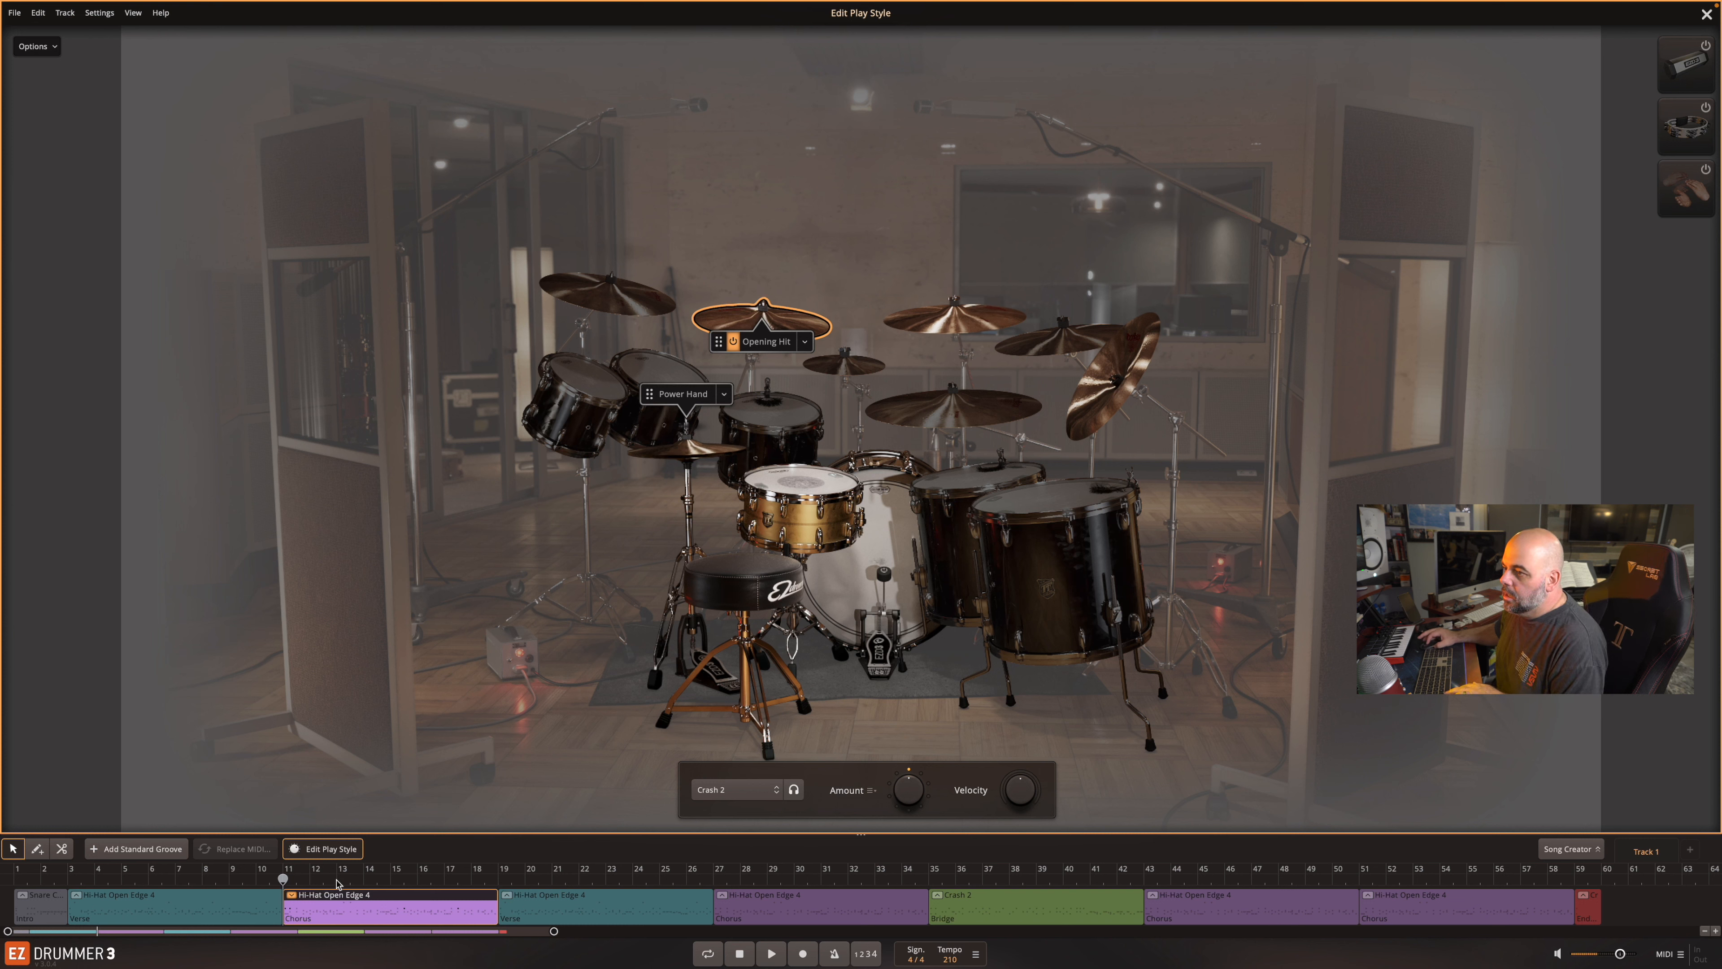
- Turn off the Opening Hit on Crash 2, play the Chorus from bar 11, and turn the hit back on
{"action": "left_click", "coordinate": [17, 882]}
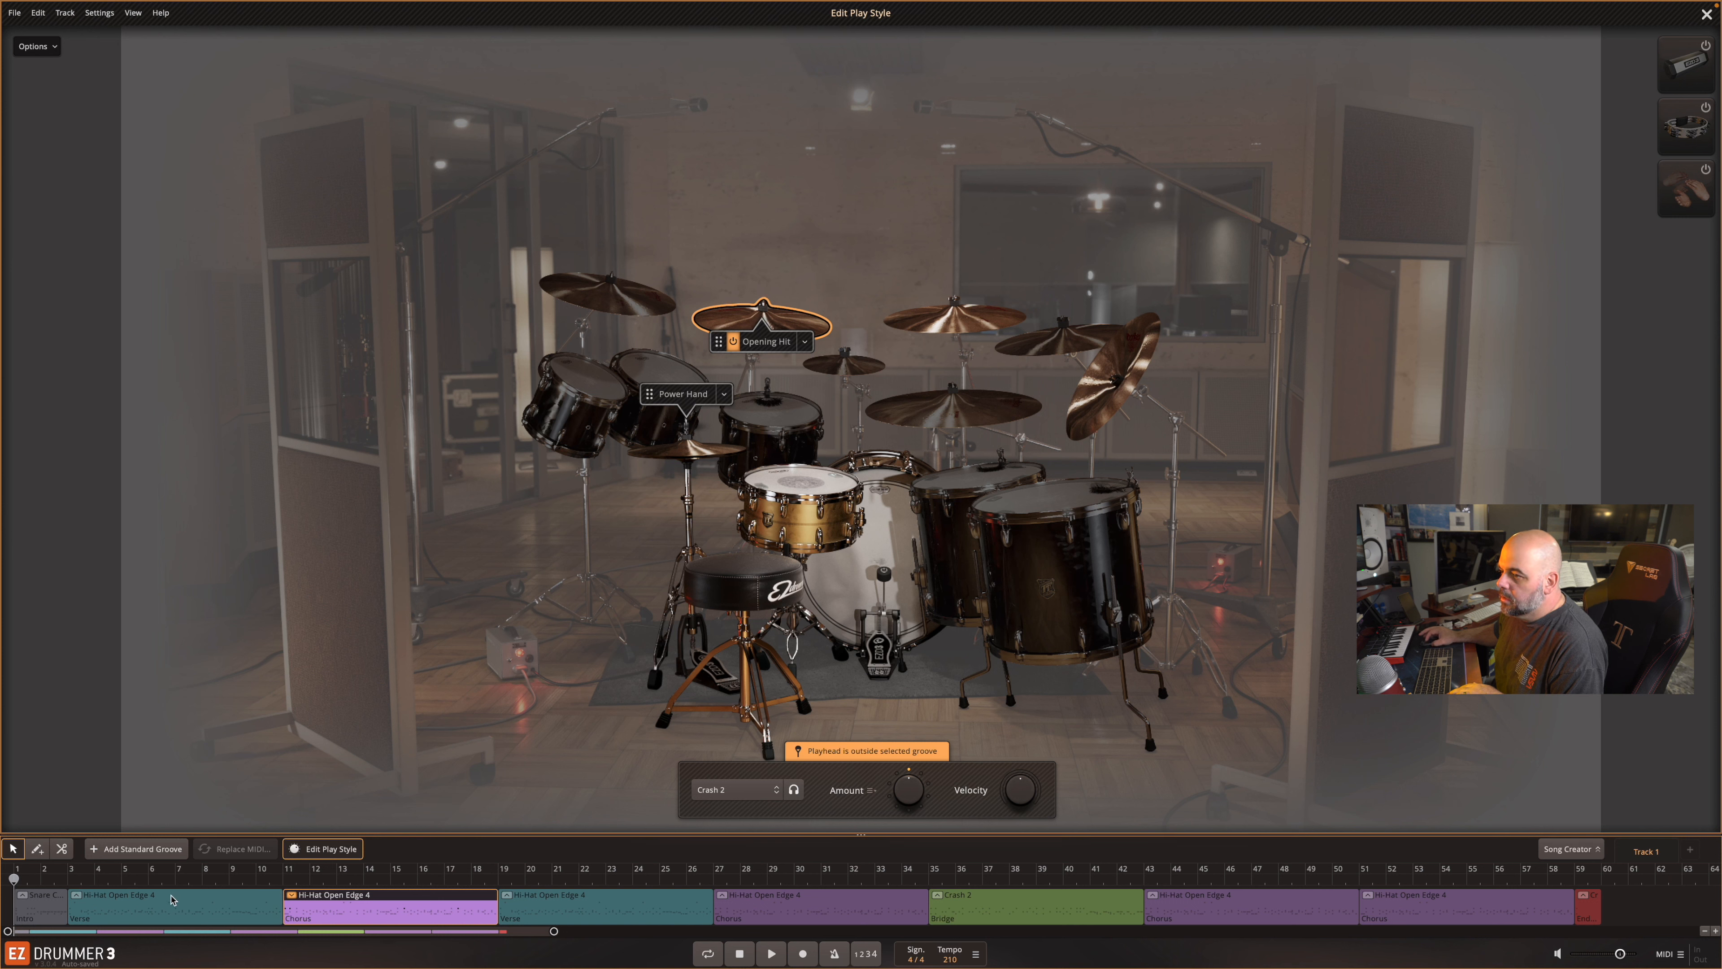
{"action": "left_click", "coordinate": [284, 880]}
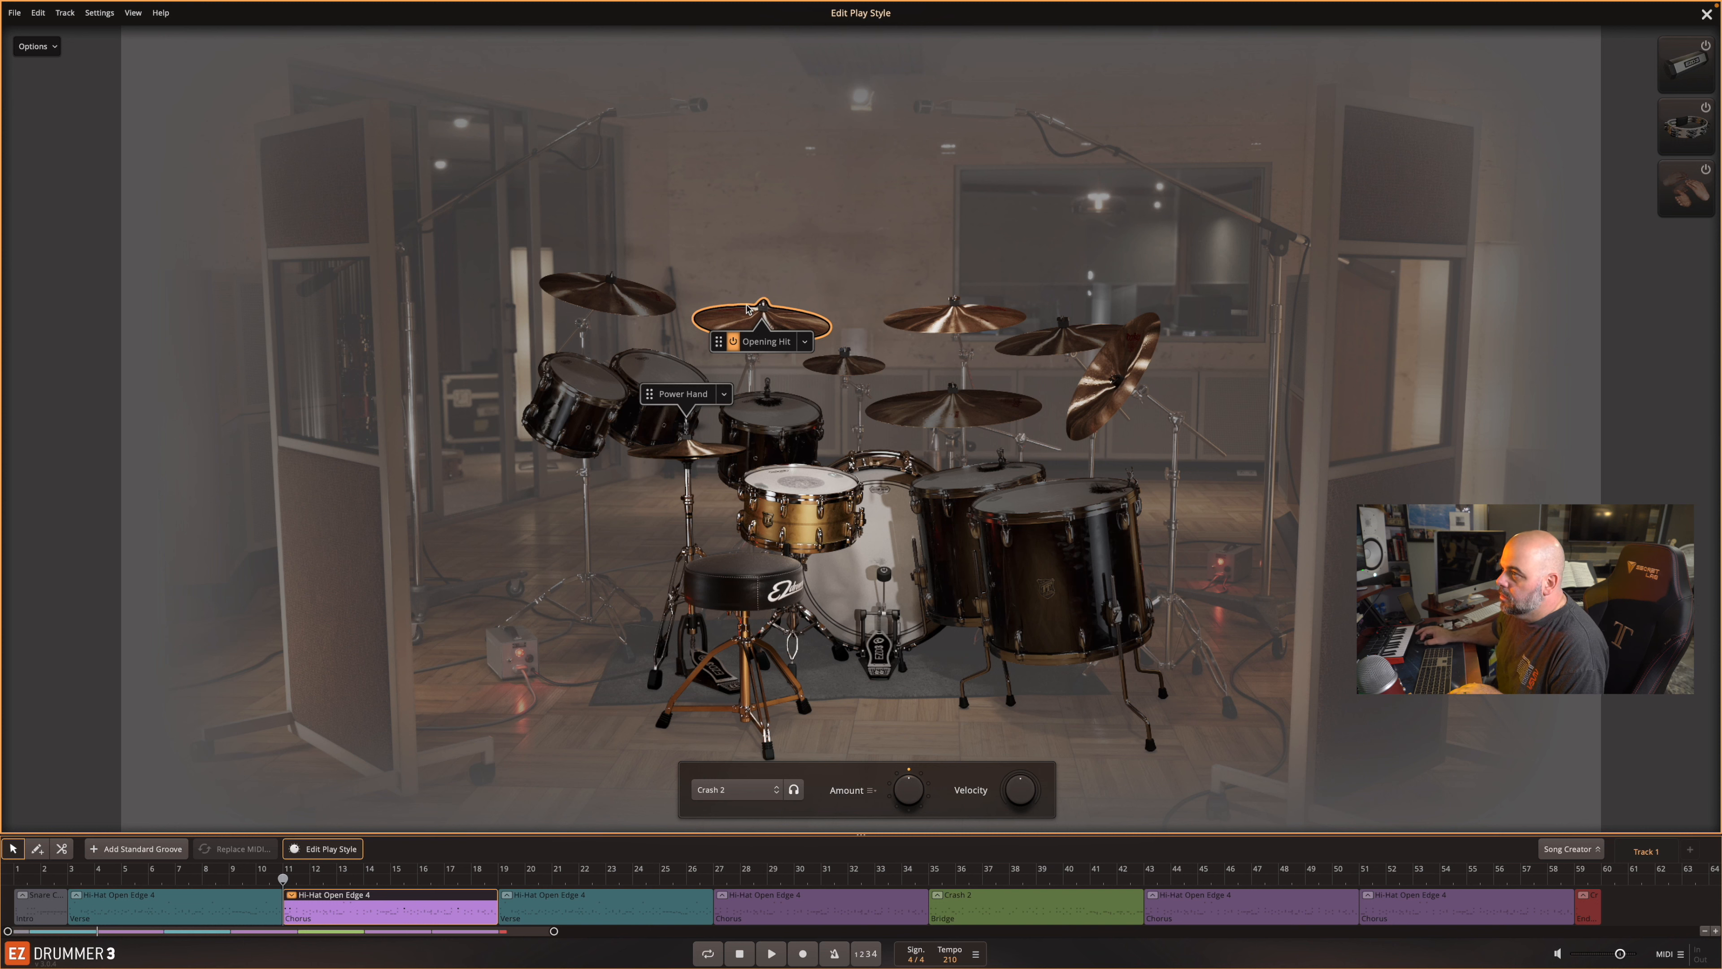
{"action": "left_click", "coordinate": [734, 342]}
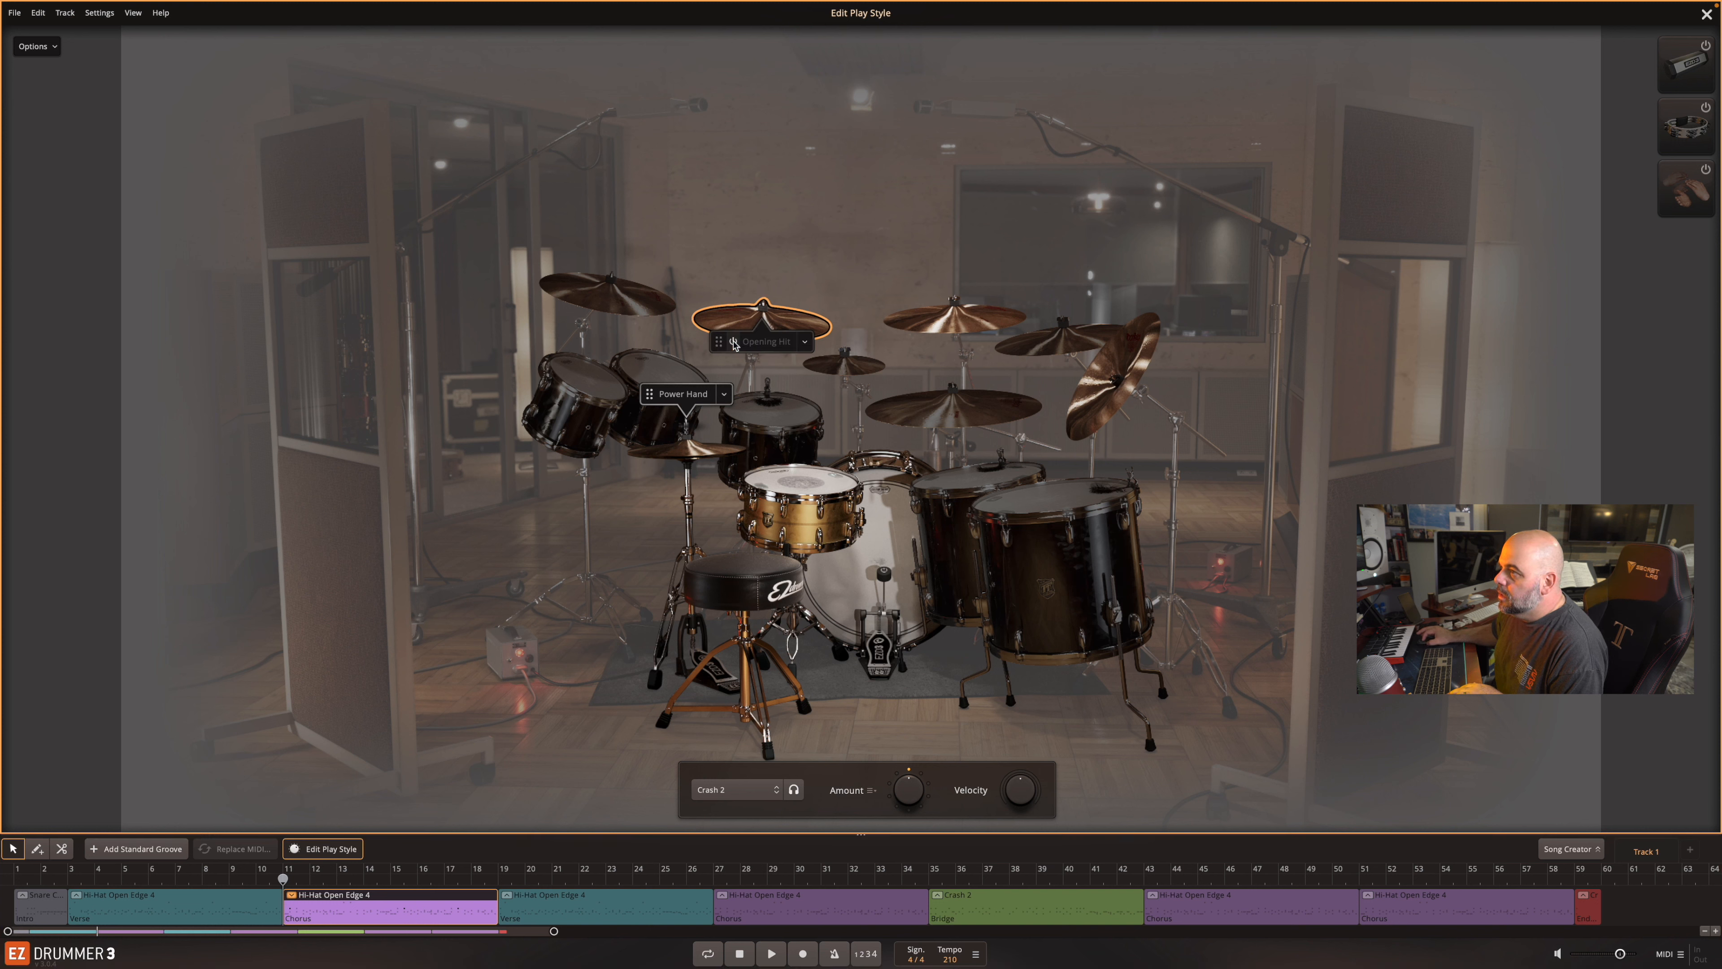
{"action": "key", "text": "space"}
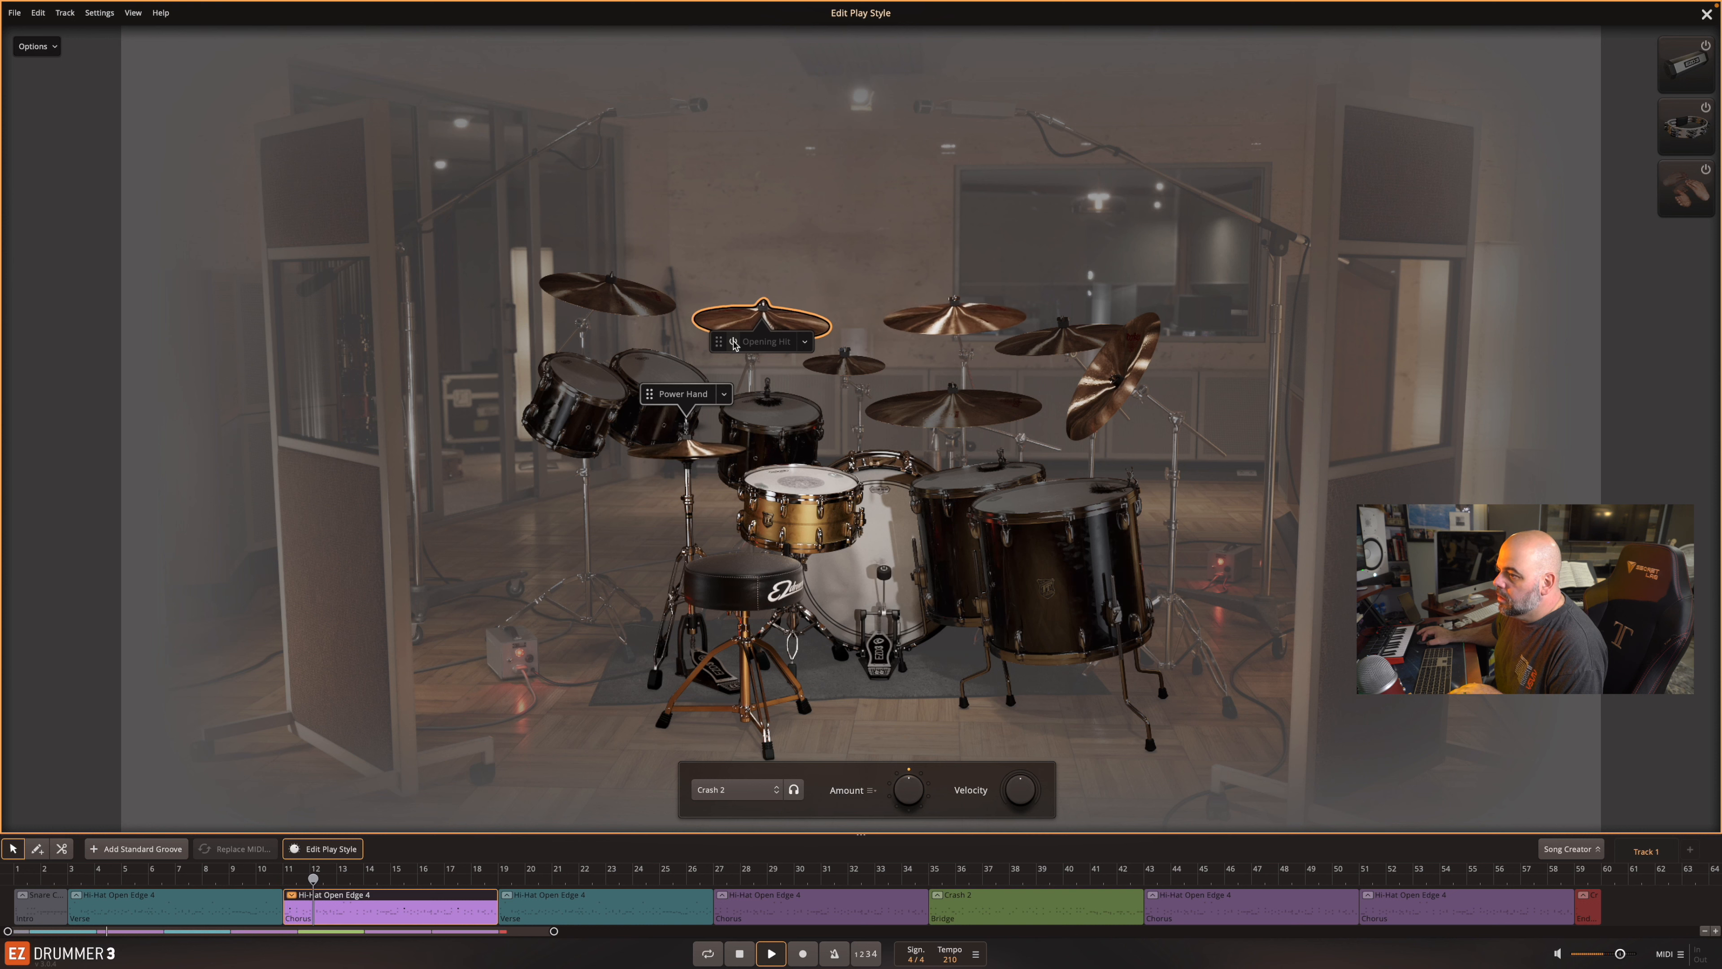
{"action": "left_click", "coordinate": [734, 341]}
{"action": "key", "text": "space"}
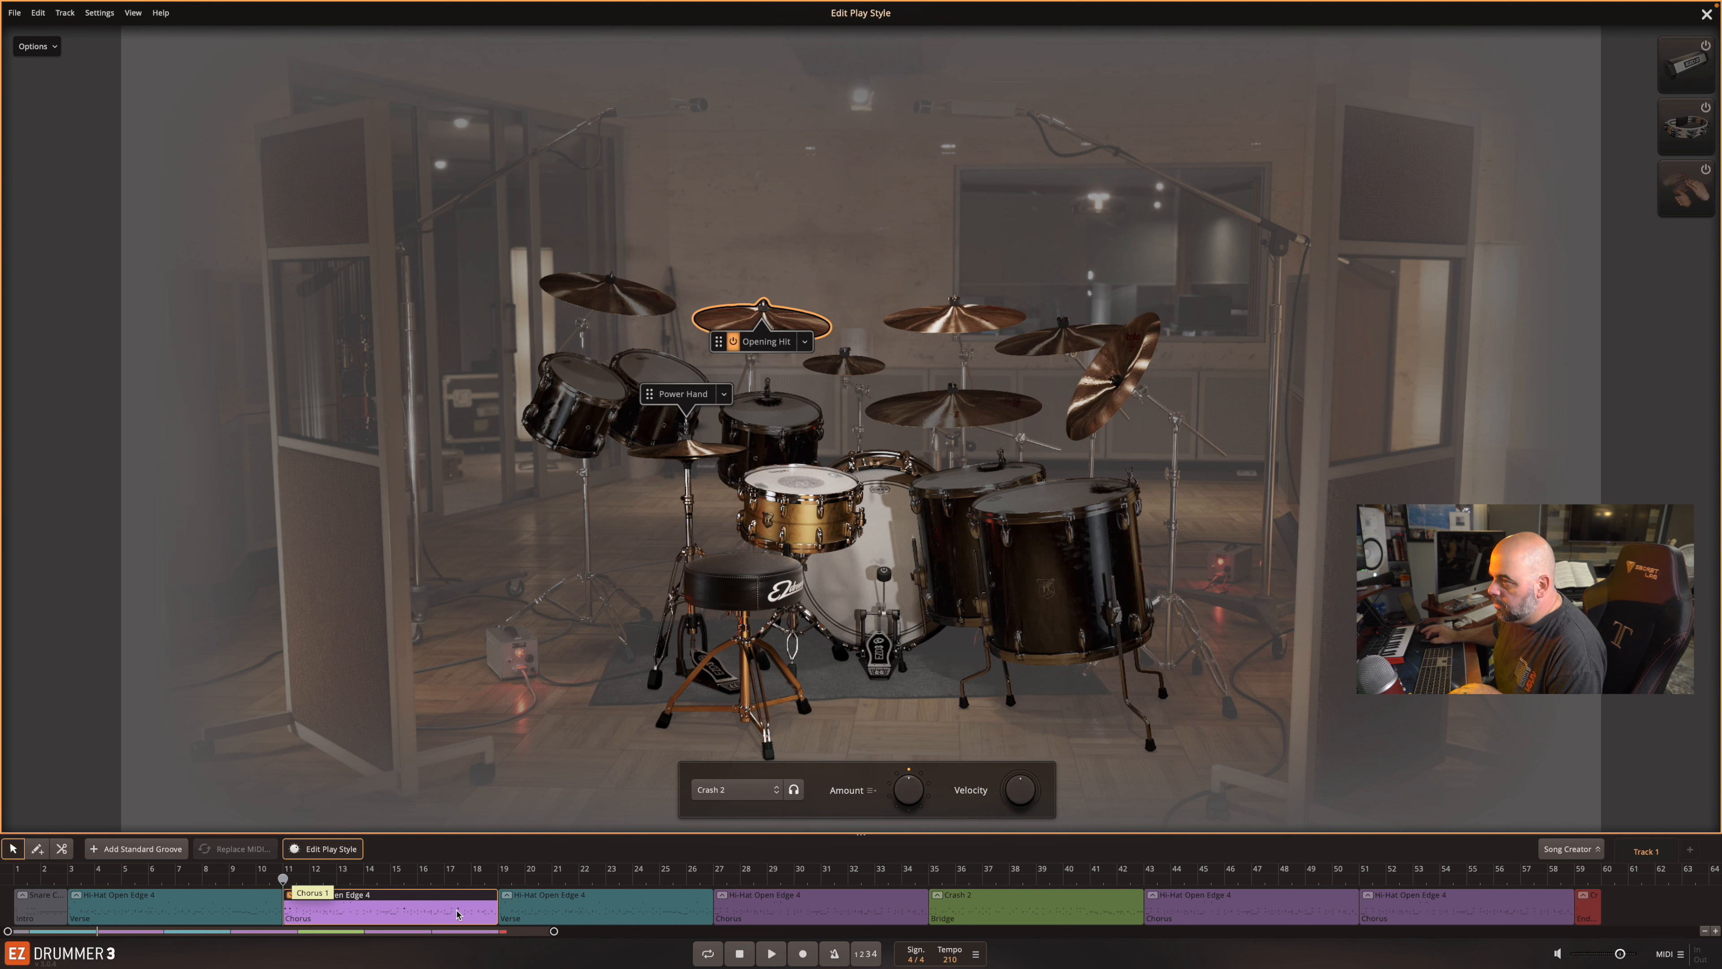
- Try the Muted Hit articulation for the Opening Hit on Crash 2 and play the Chorus from bar 11 twice
{"action": "left_click", "coordinate": [805, 343]}
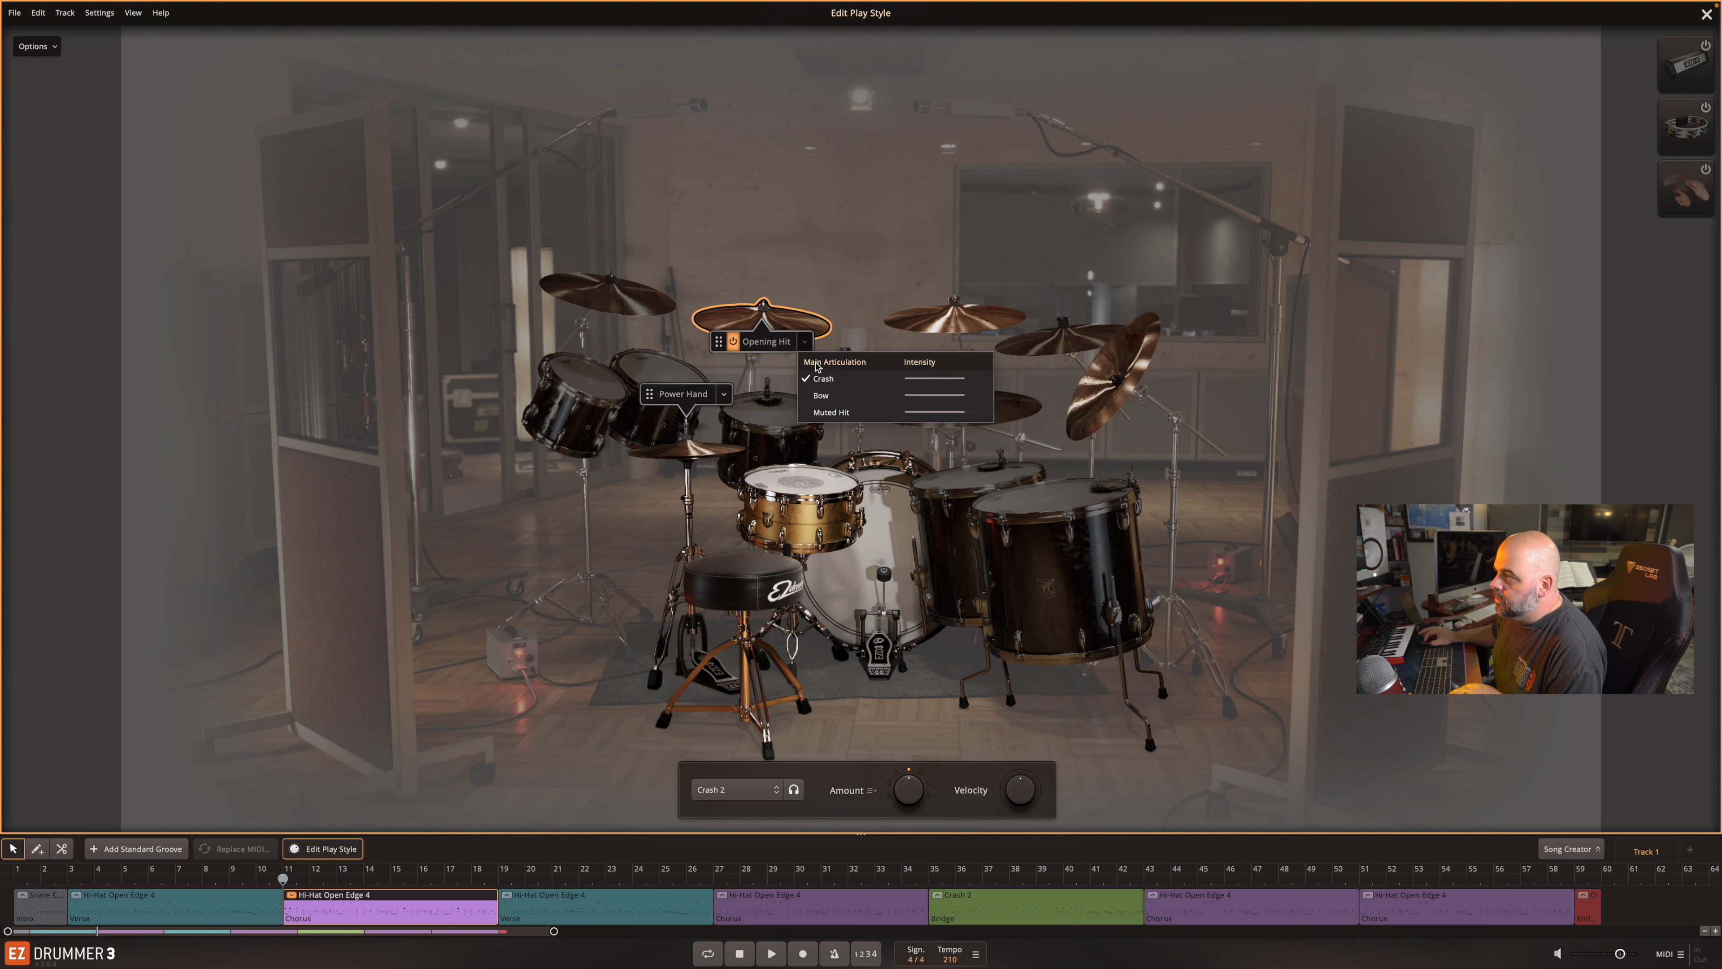
{"action": "left_click", "coordinate": [831, 413]}
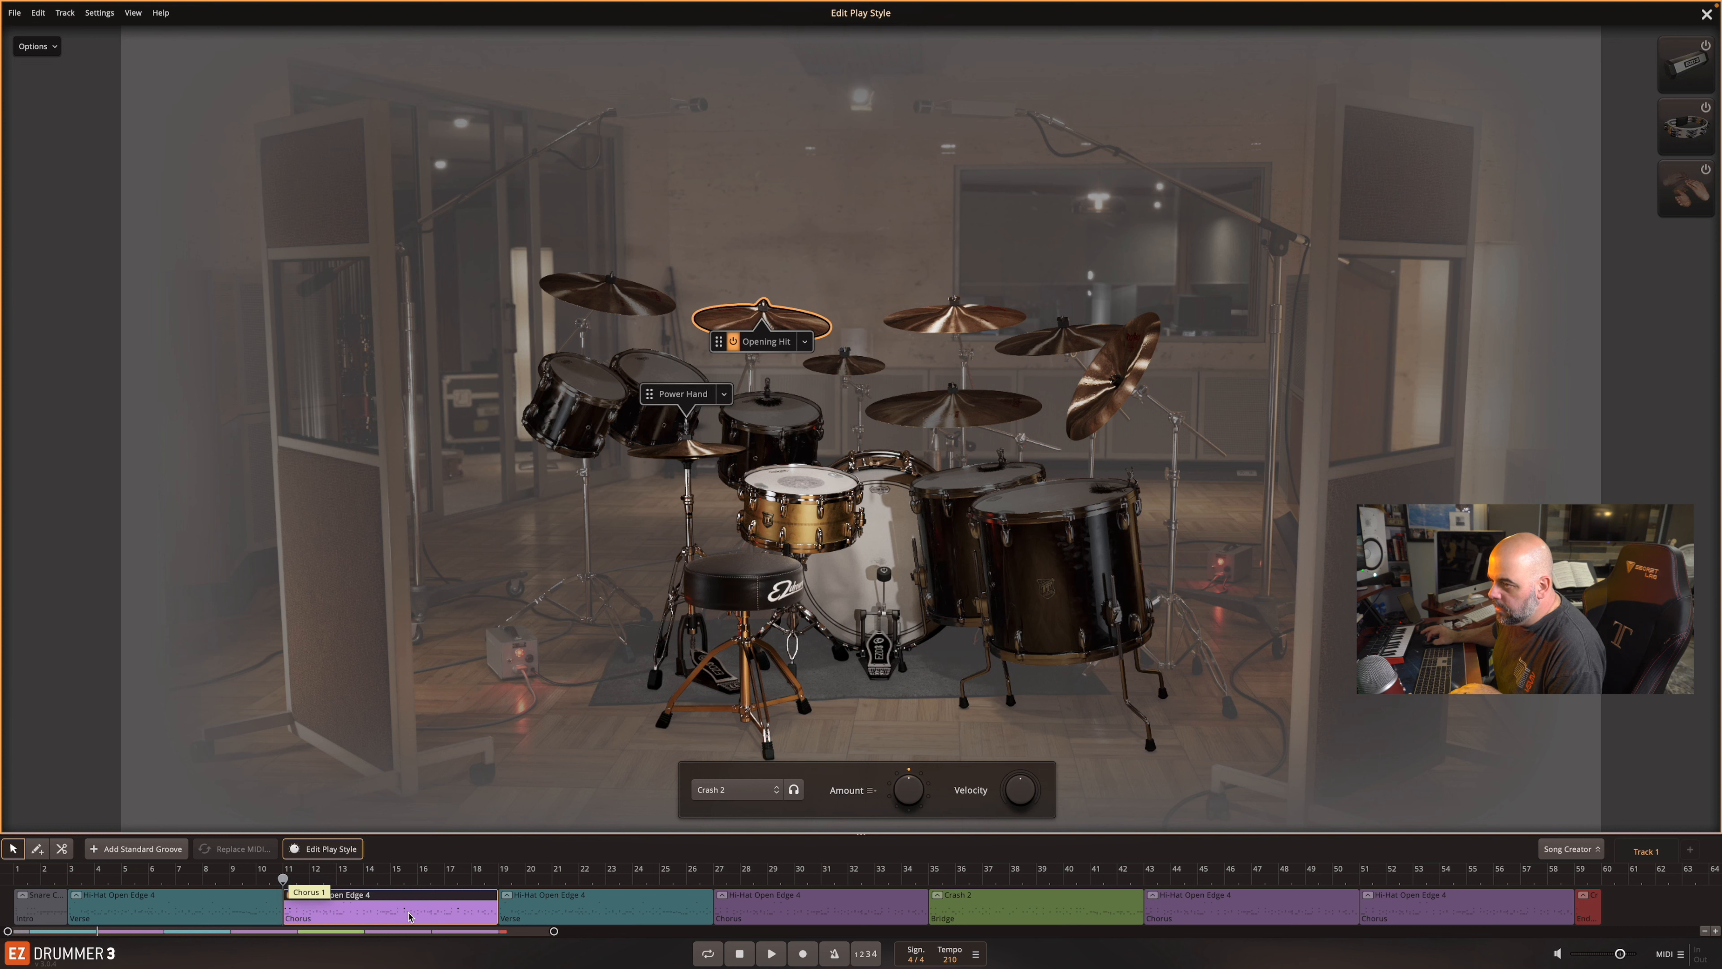
{"action": "key", "text": "space"}
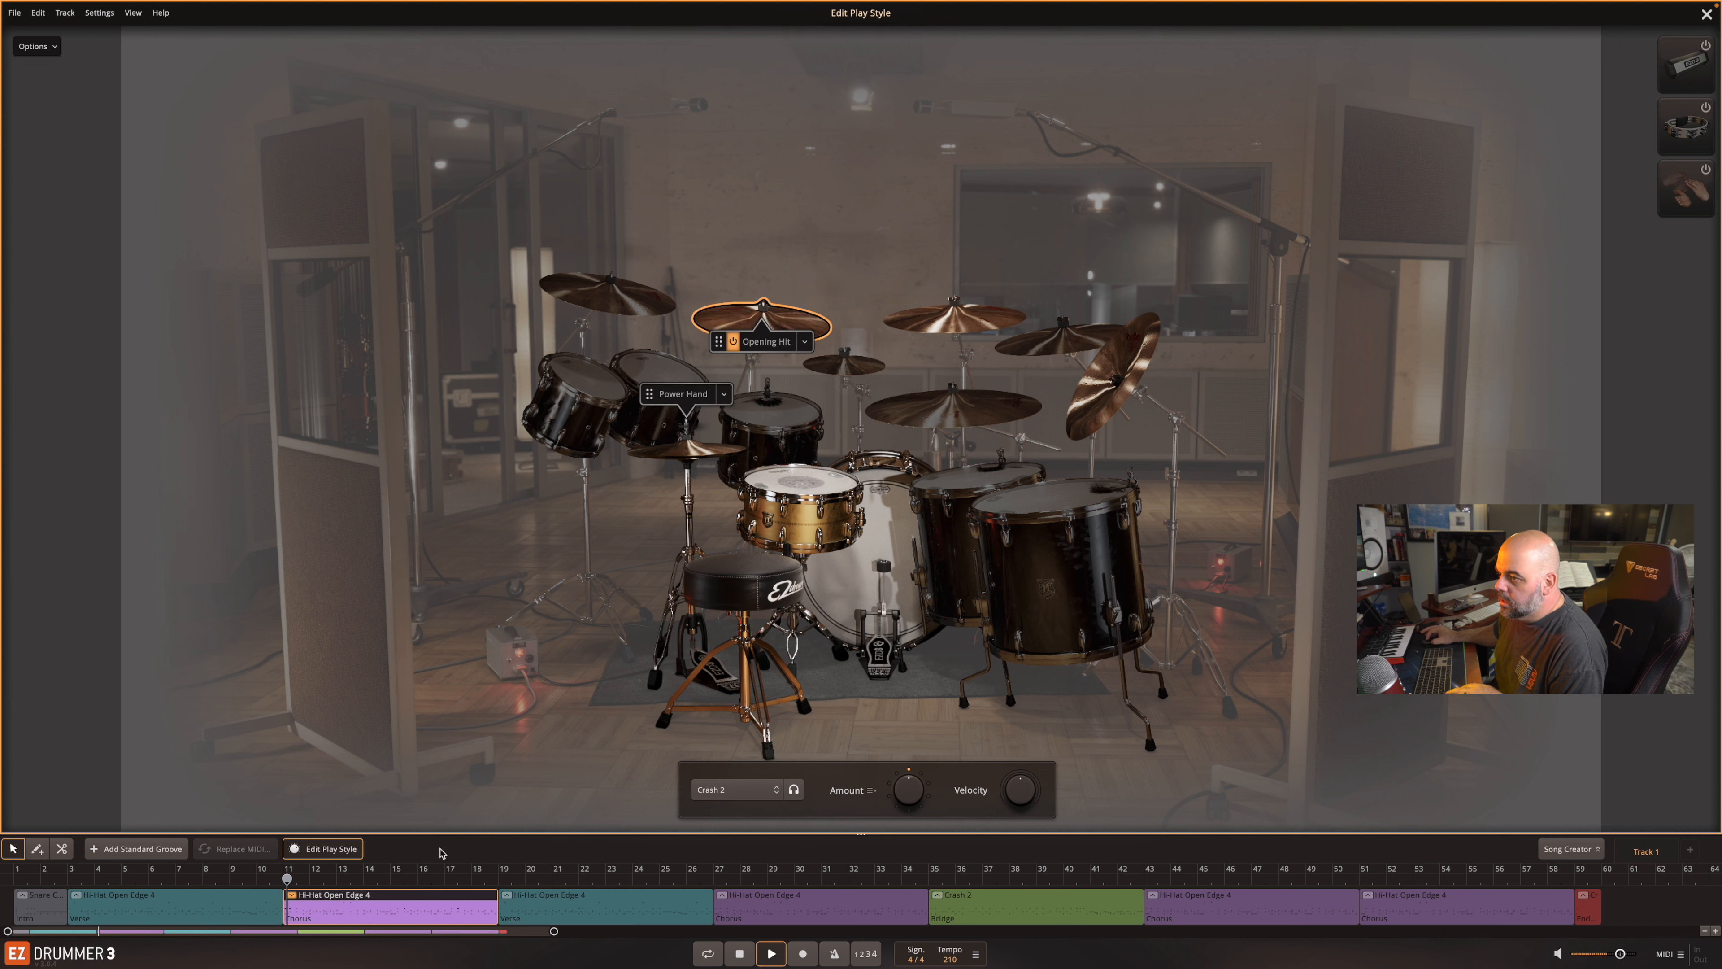
{"action": "key", "text": "space"}
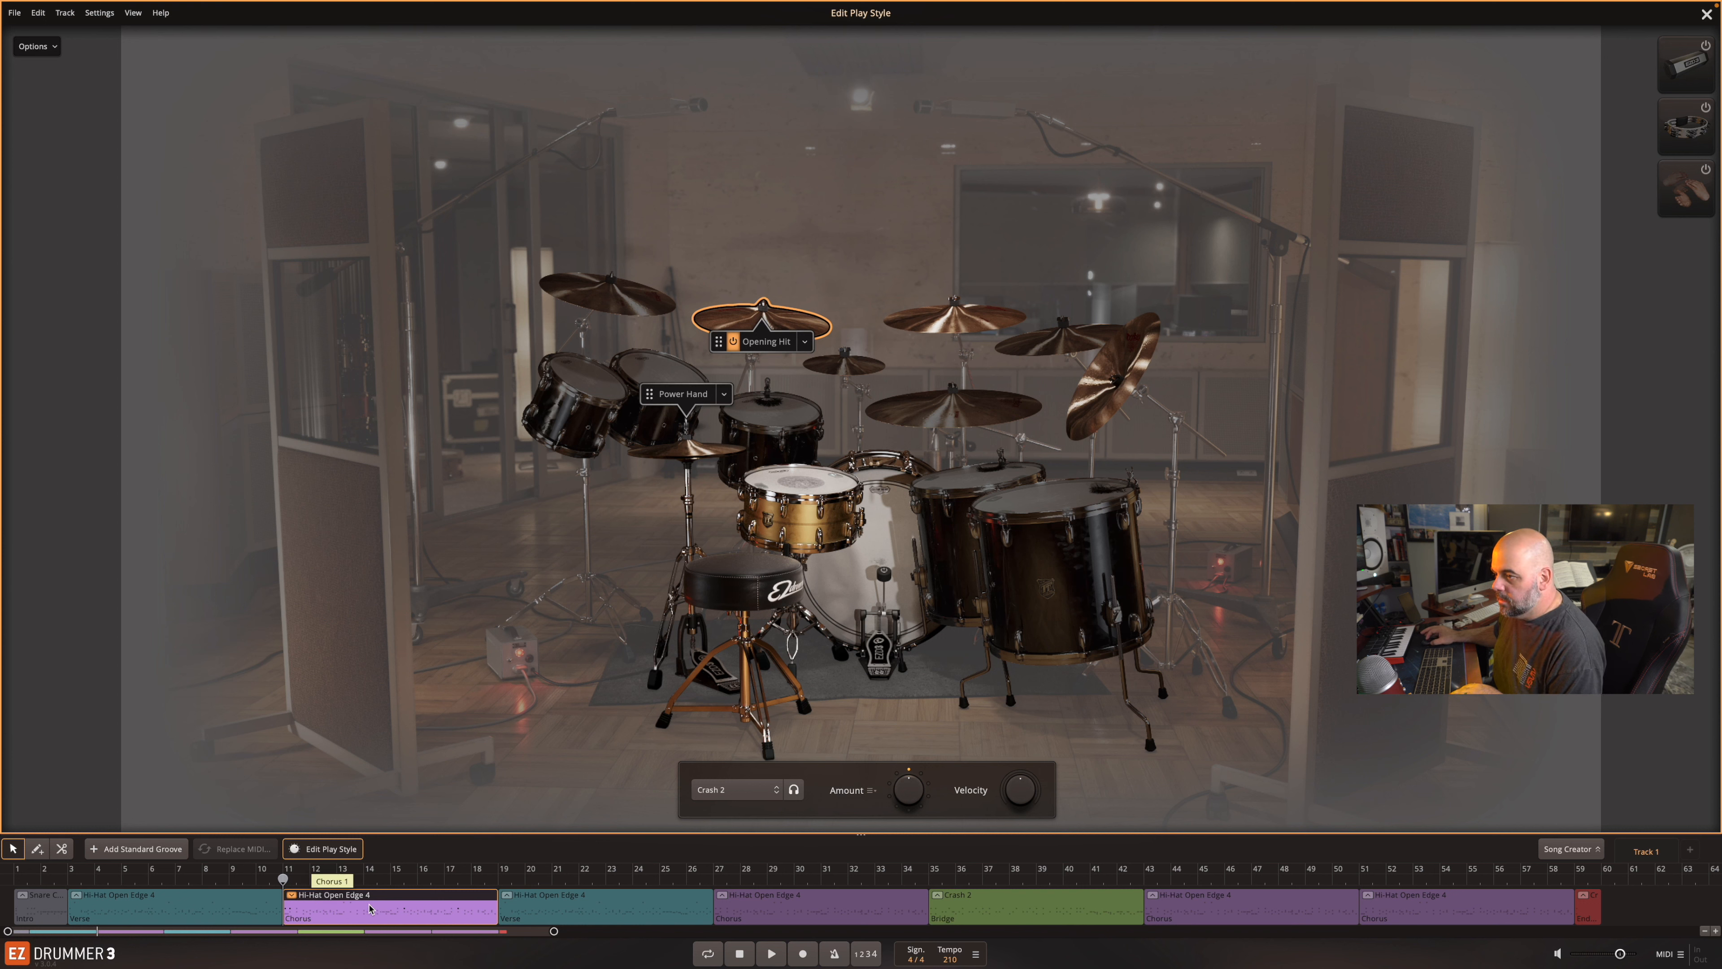
{"action": "key", "text": "space"}
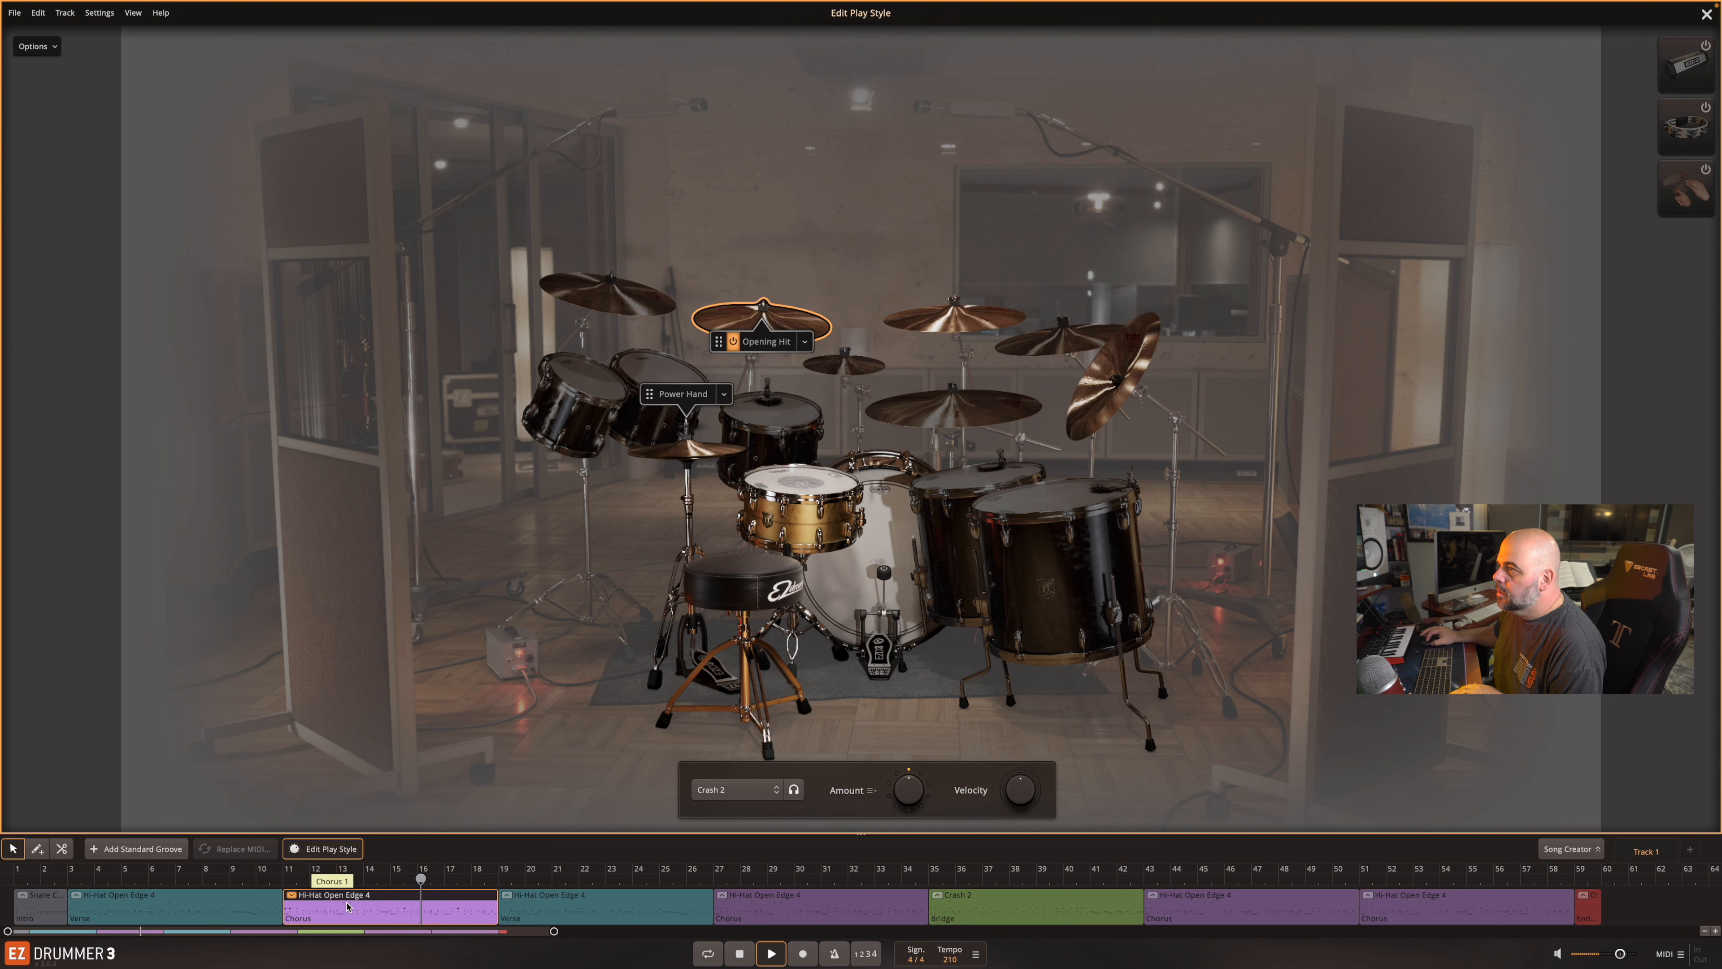
{"action": "key", "text": "space"}
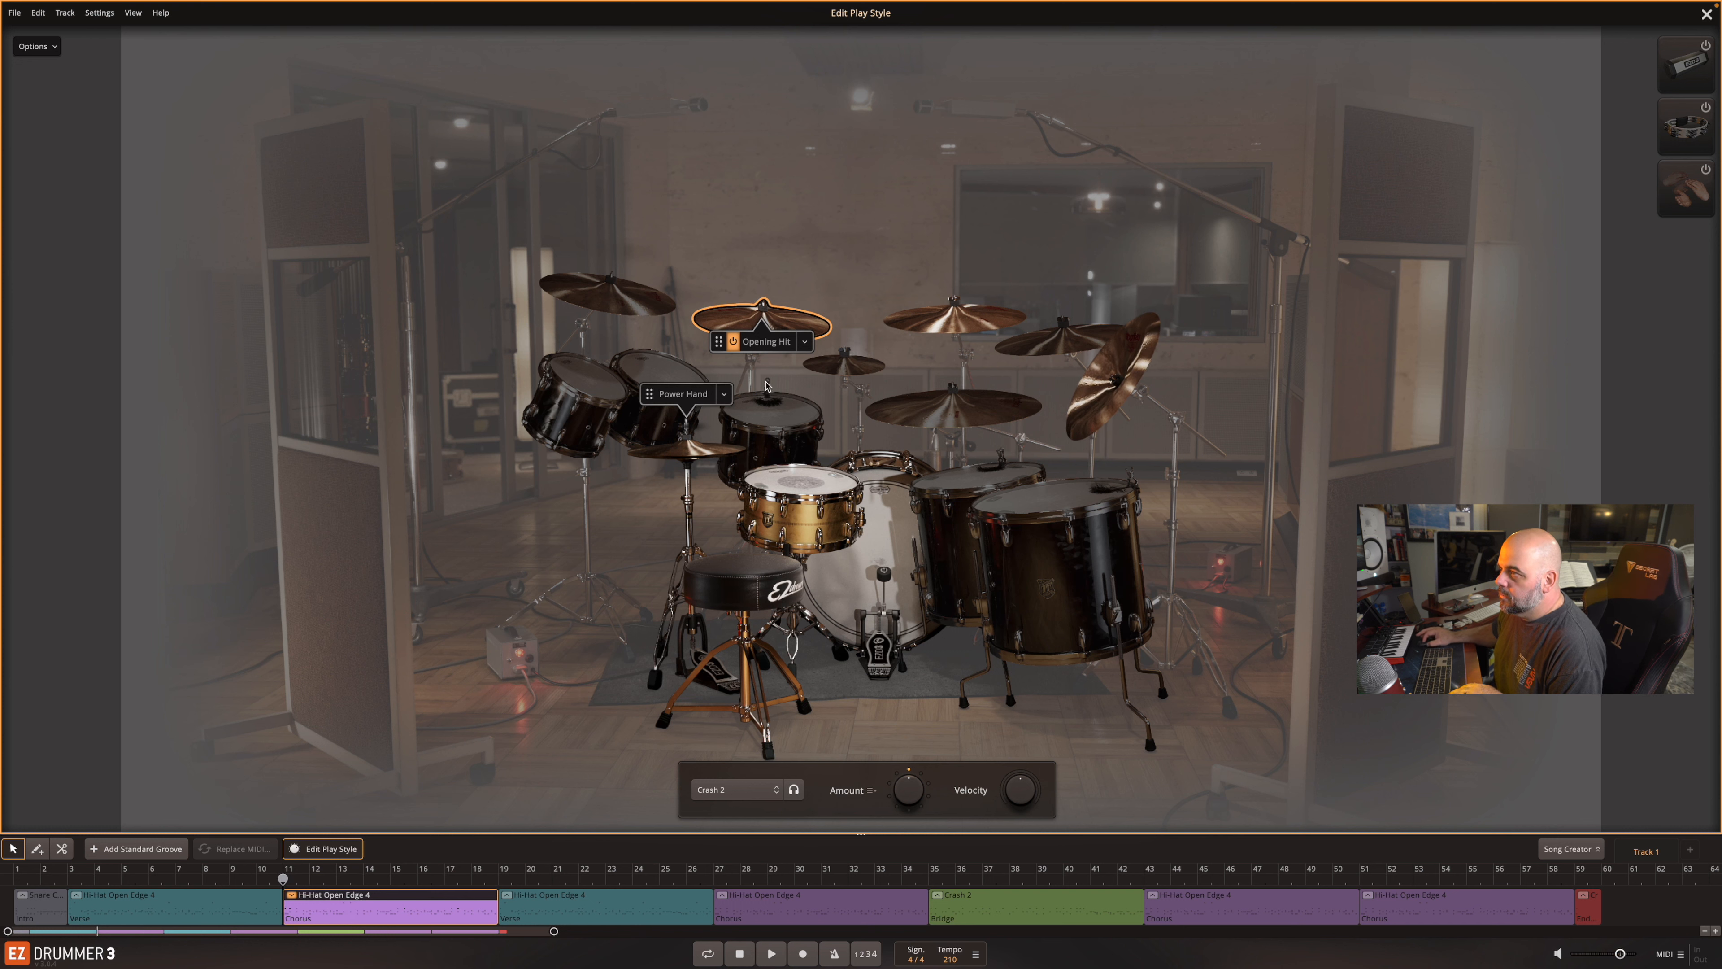
- Set the Opening Hit articulation on Crash 2 back to Crash and select the snare drum
{"action": "left_click", "coordinate": [805, 341]}
{"action": "left_click", "coordinate": [838, 386]}
{"action": "left_click", "coordinate": [822, 486]}
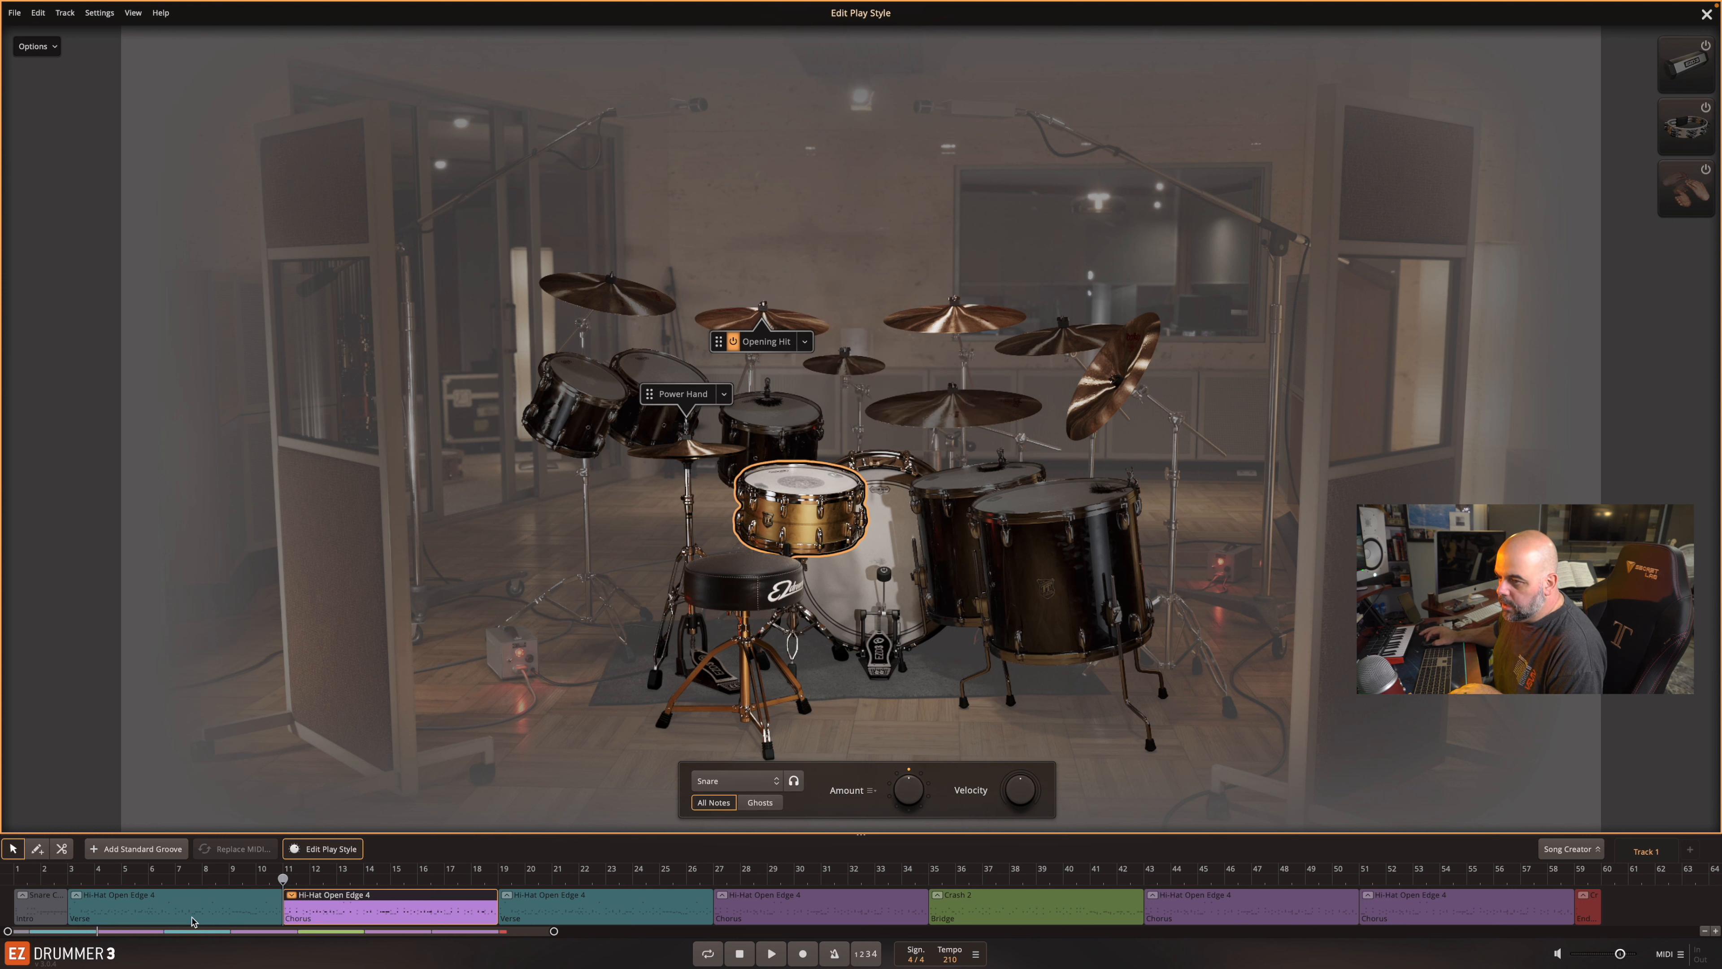
- Select the Intro block and play it from bar 1 to hear its snare part
{"action": "left_click", "coordinate": [34, 913]}
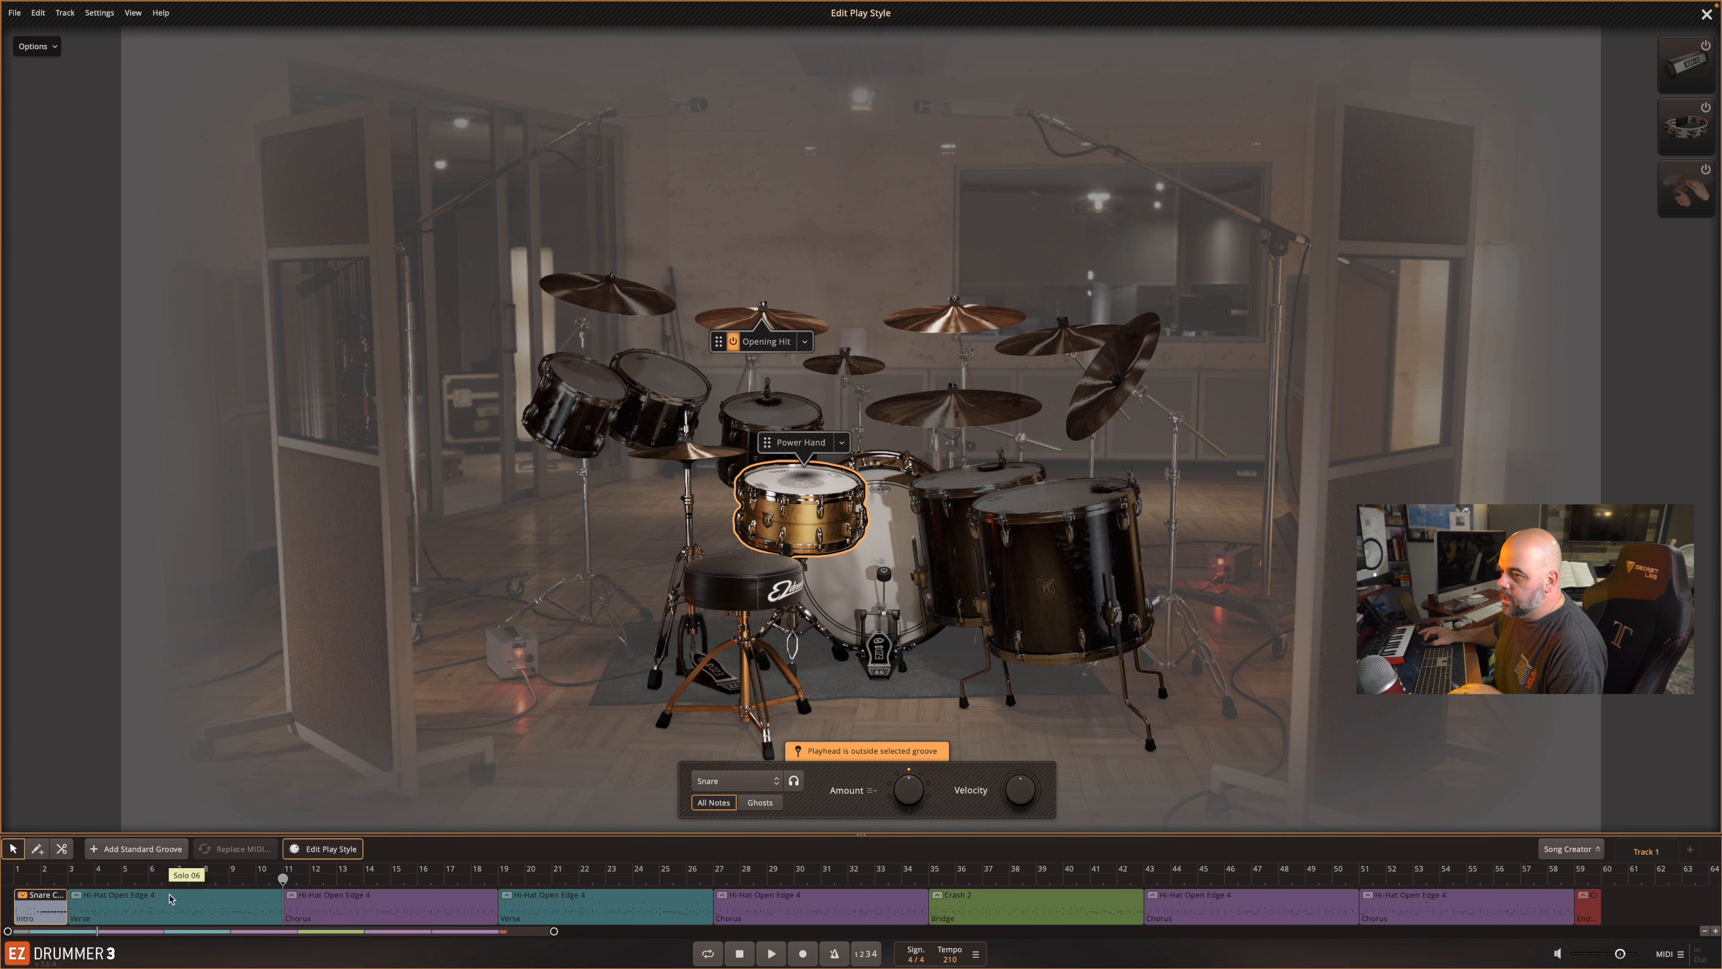
{"action": "left_click", "coordinate": [12, 881]}
{"action": "key", "text": "space"}
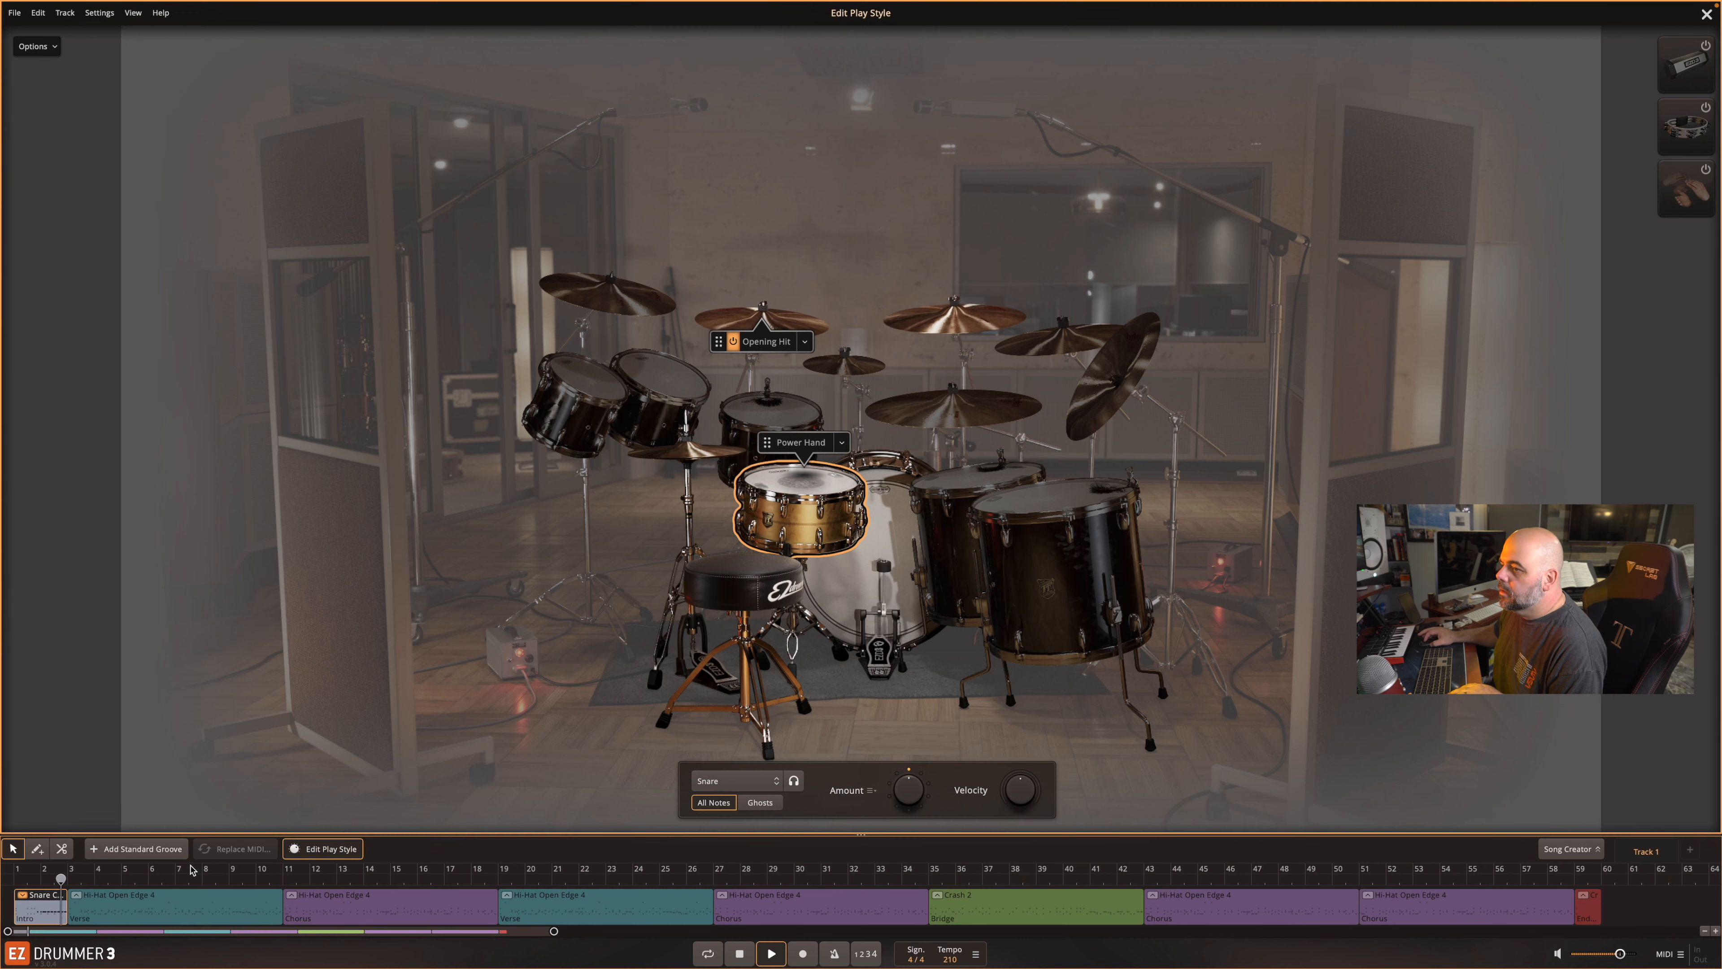
{"action": "key", "text": "space"}
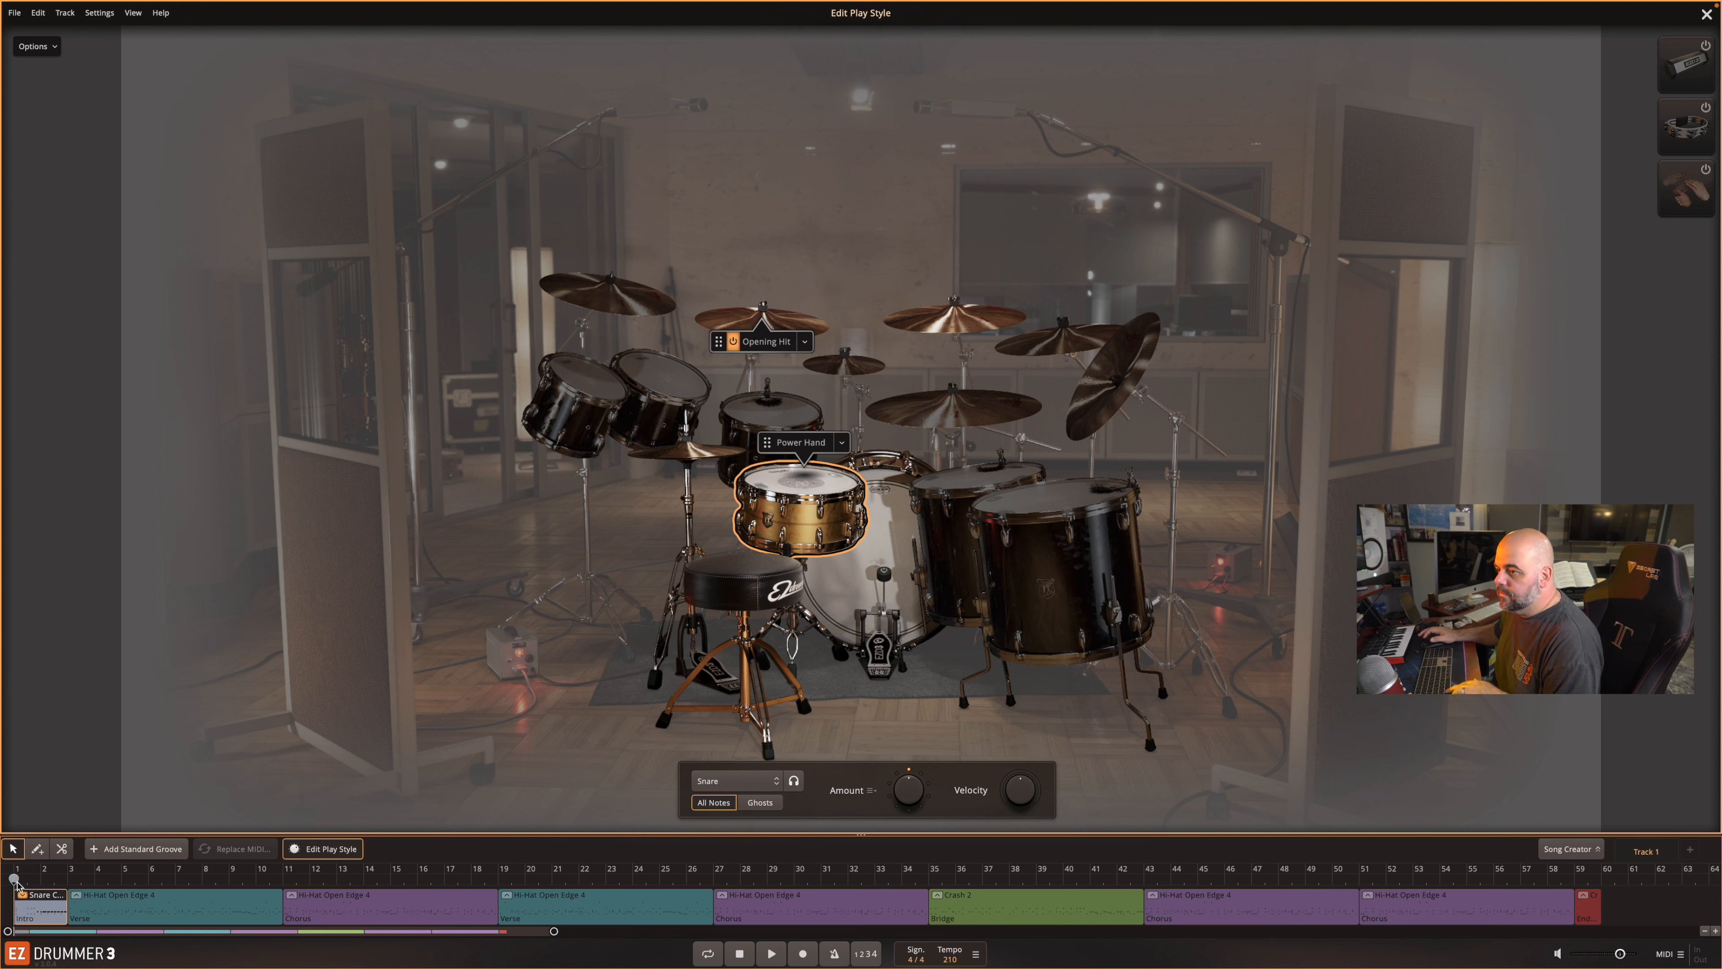
{"action": "key", "text": "space"}
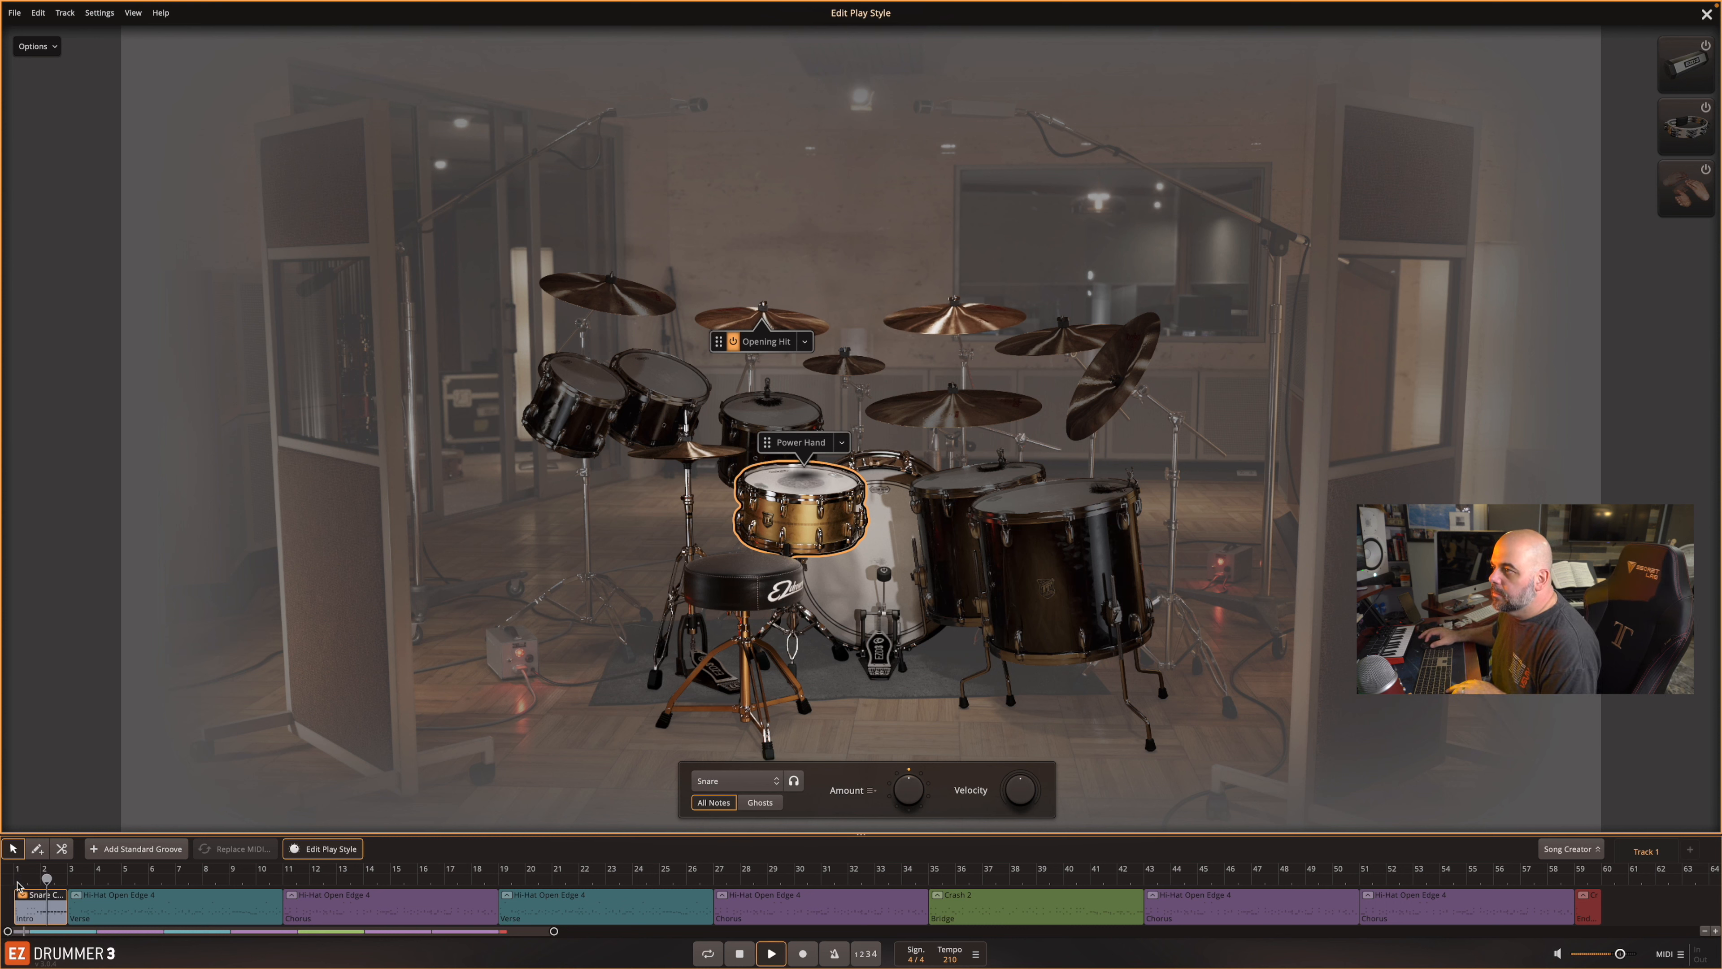
- Try the Rim Only articulation for the snare's Power Hand and play the Intro from bar 1
{"action": "key", "text": "space"}
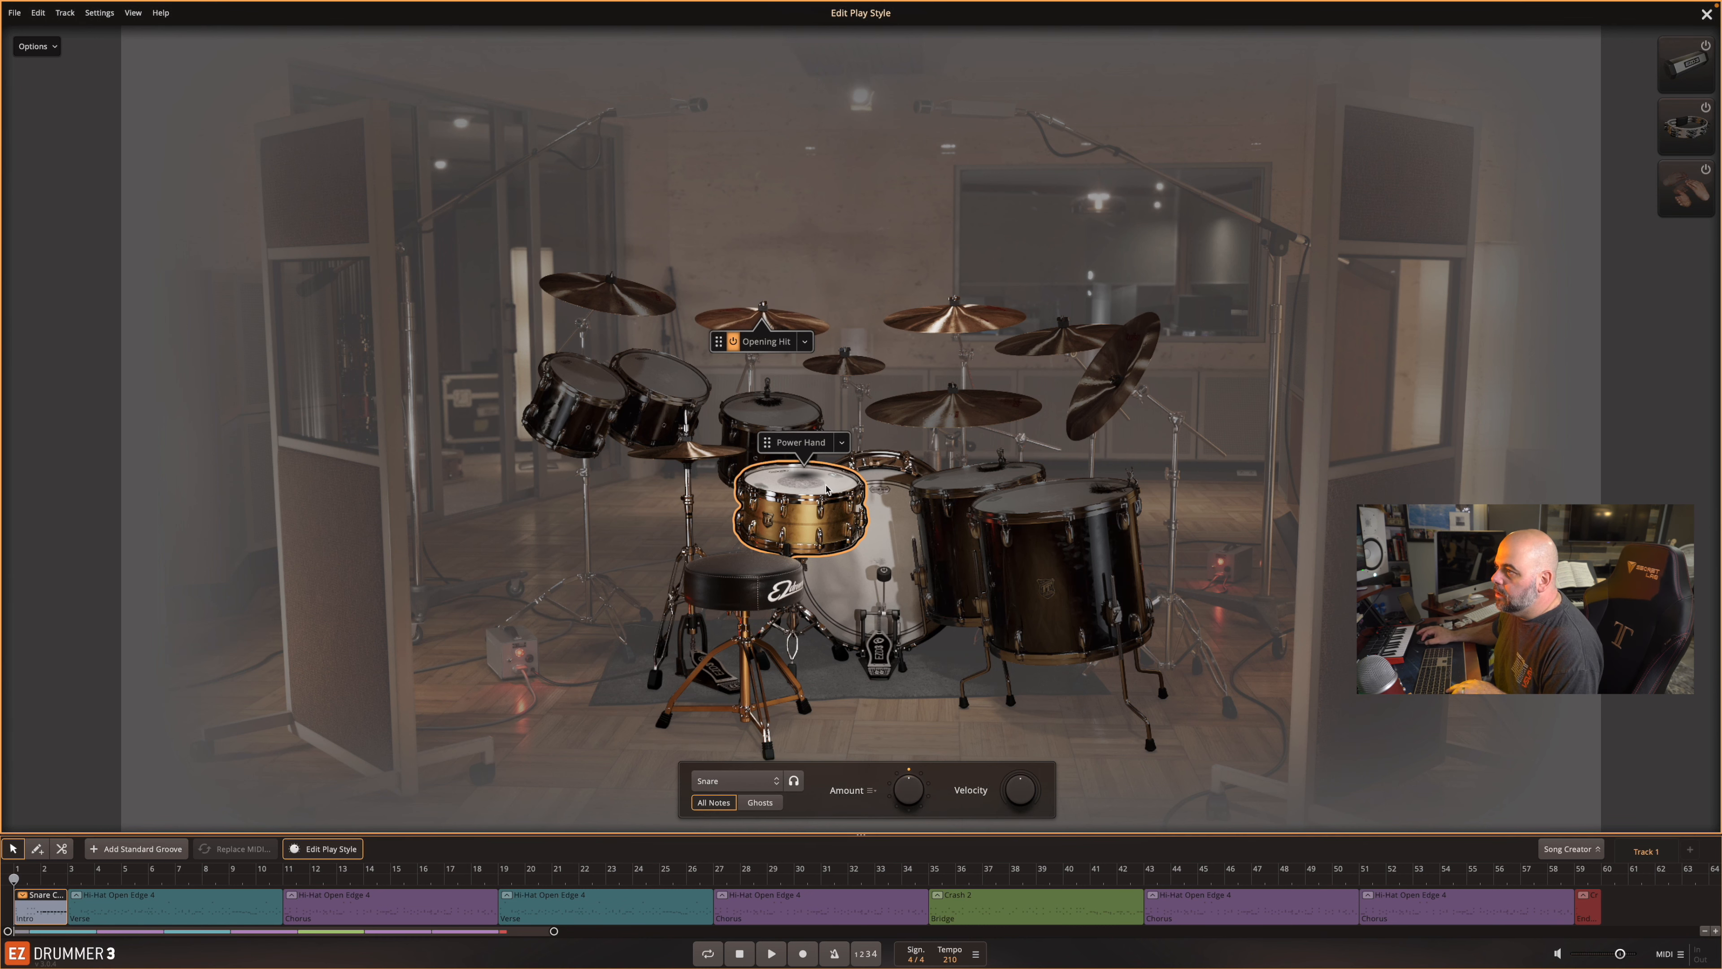
{"action": "left_click", "coordinate": [842, 442]}
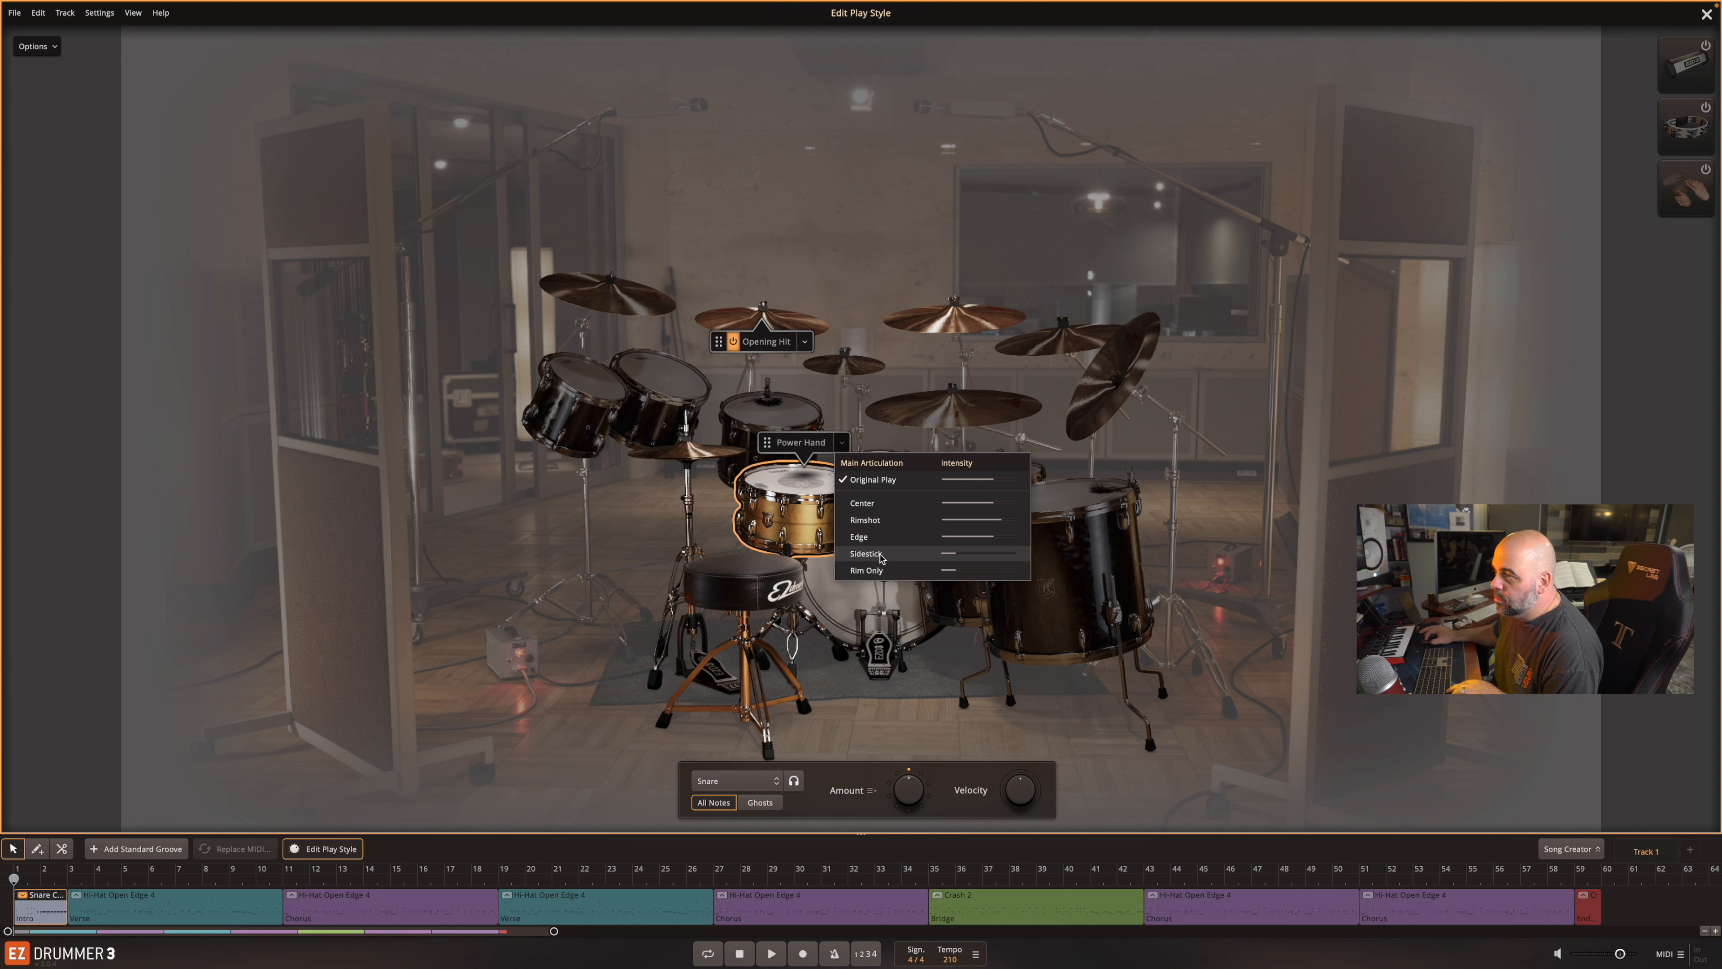
{"action": "left_click", "coordinate": [884, 572]}
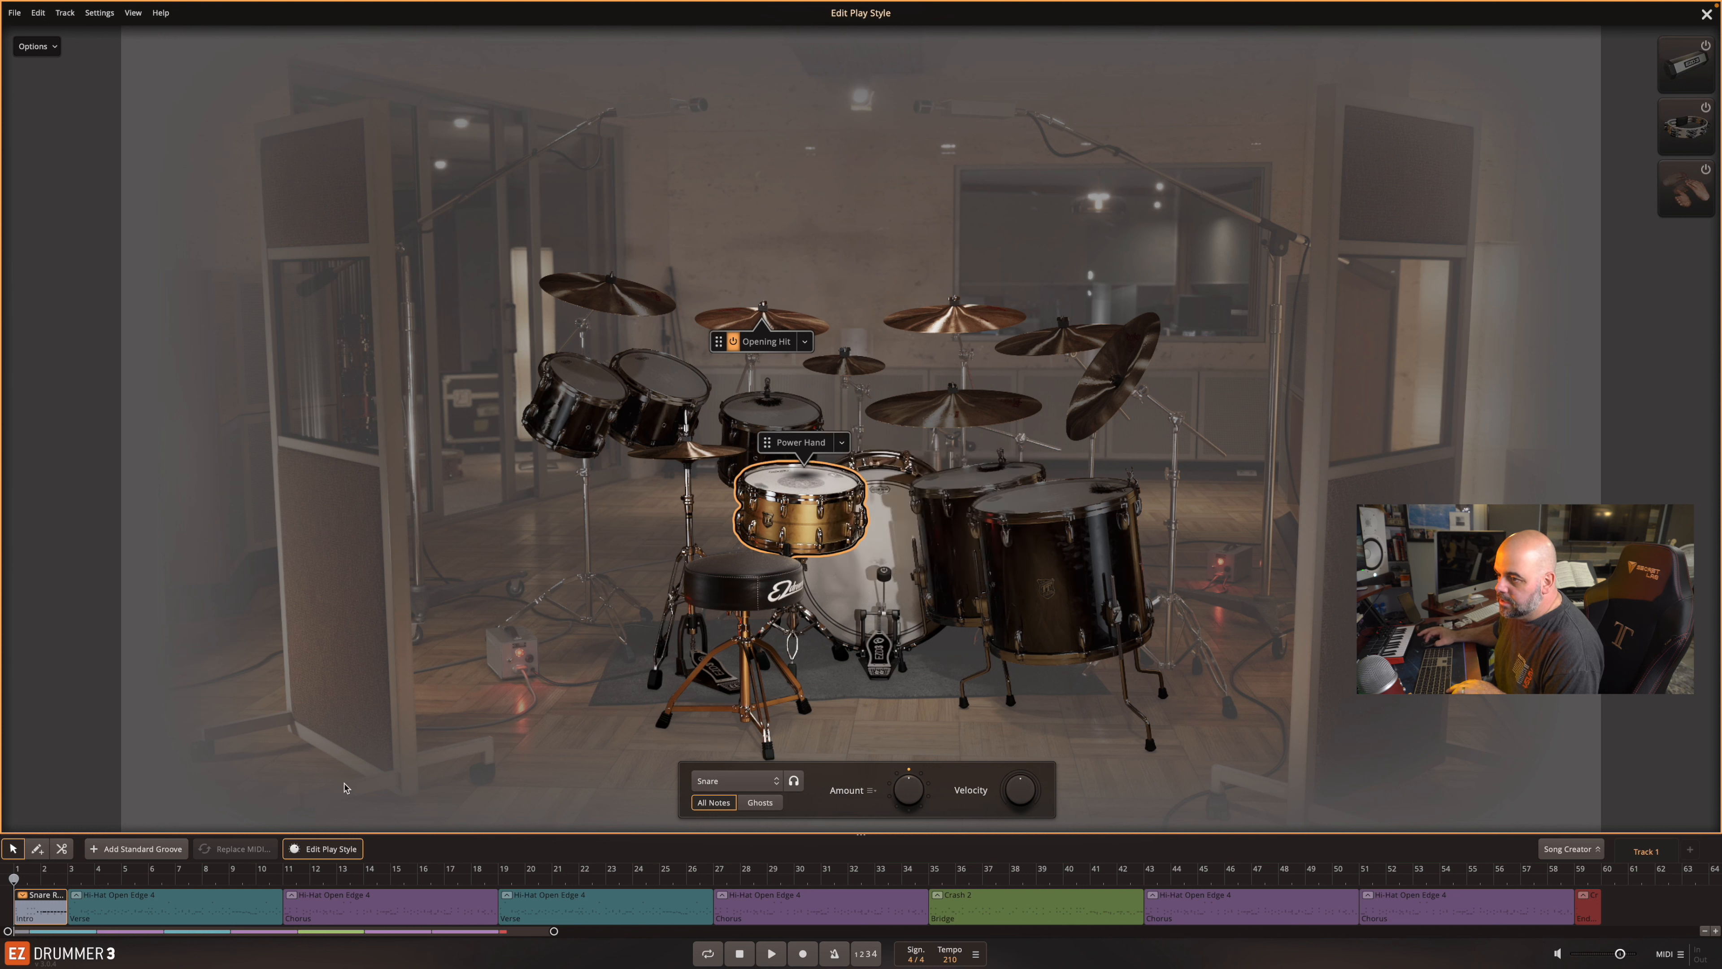
{"action": "key", "text": "space"}
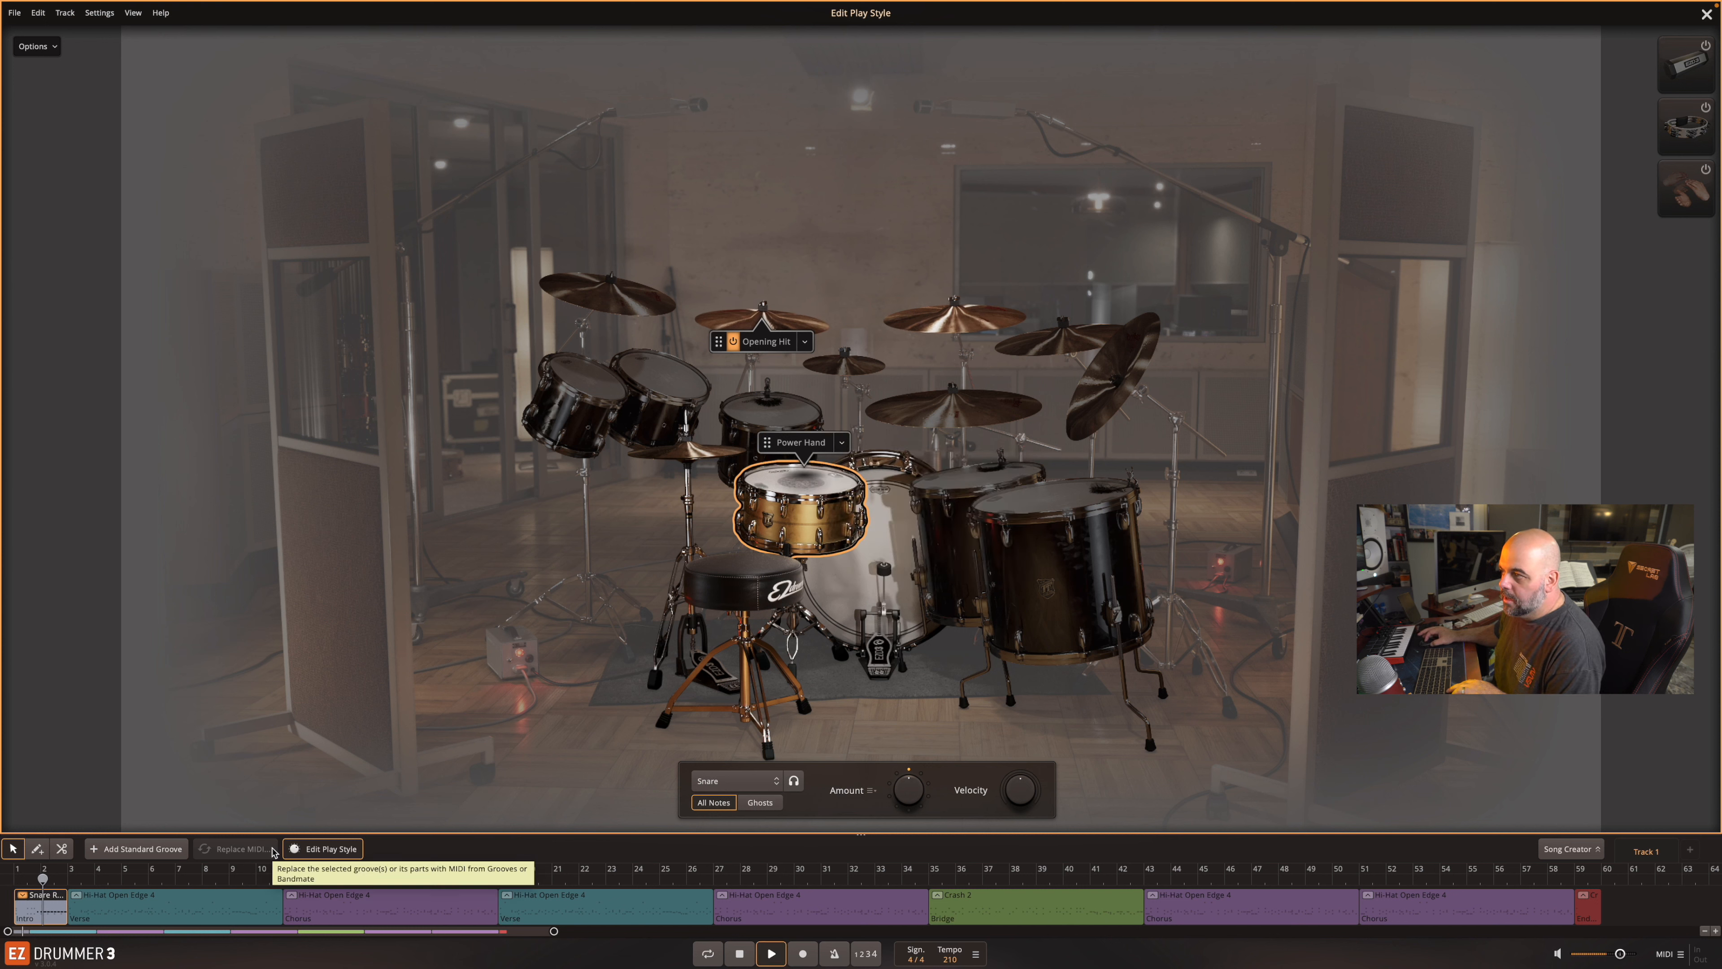
{"action": "key", "text": "space"}
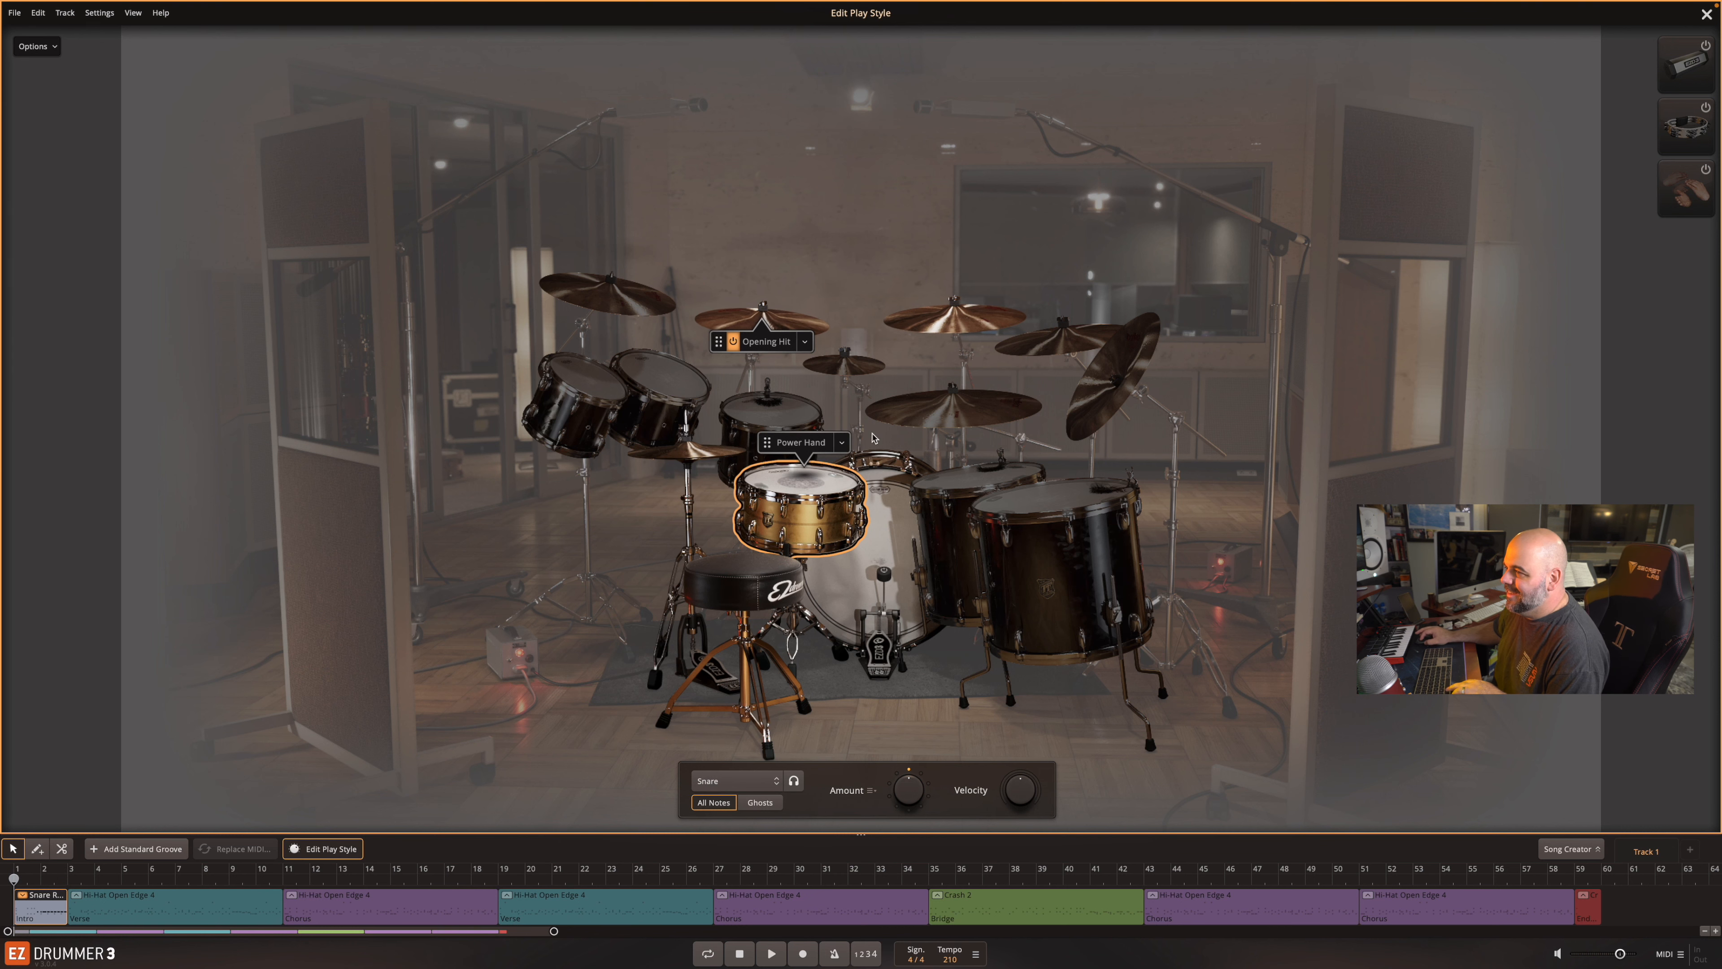
- Try the Sidestick articulation for the snare's Power Hand and play the Intro from bar 1
{"action": "left_click", "coordinate": [842, 441]}
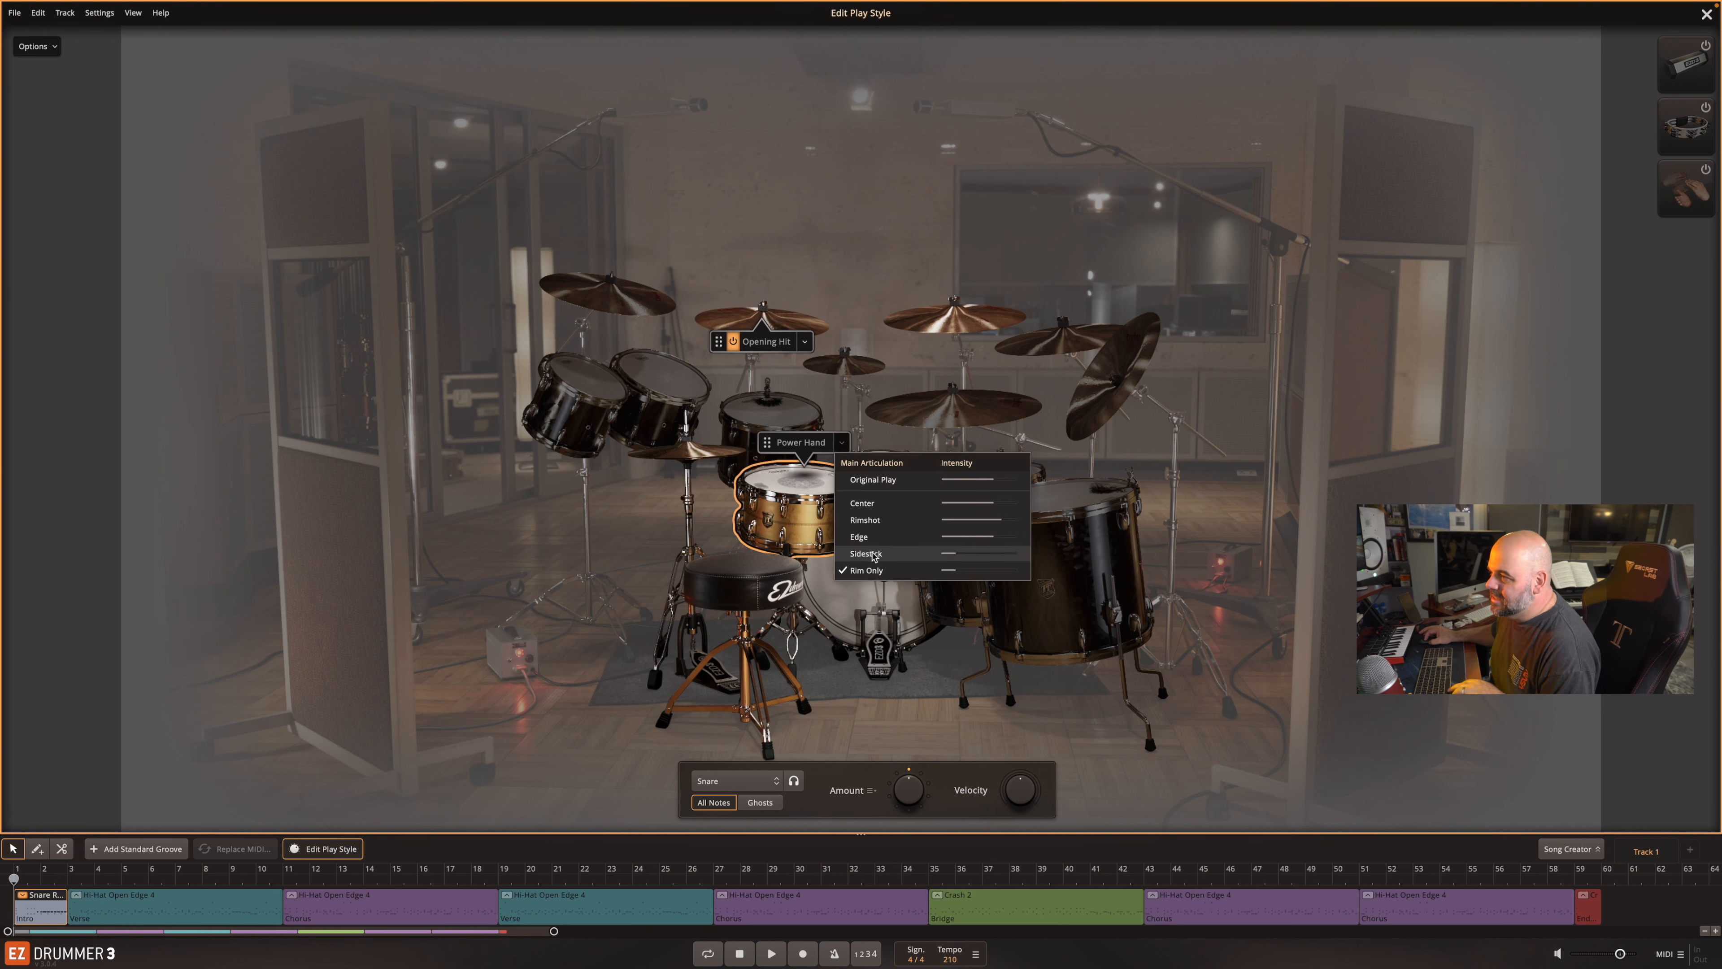
{"action": "left_click", "coordinate": [870, 553]}
{"action": "key", "text": "space"}
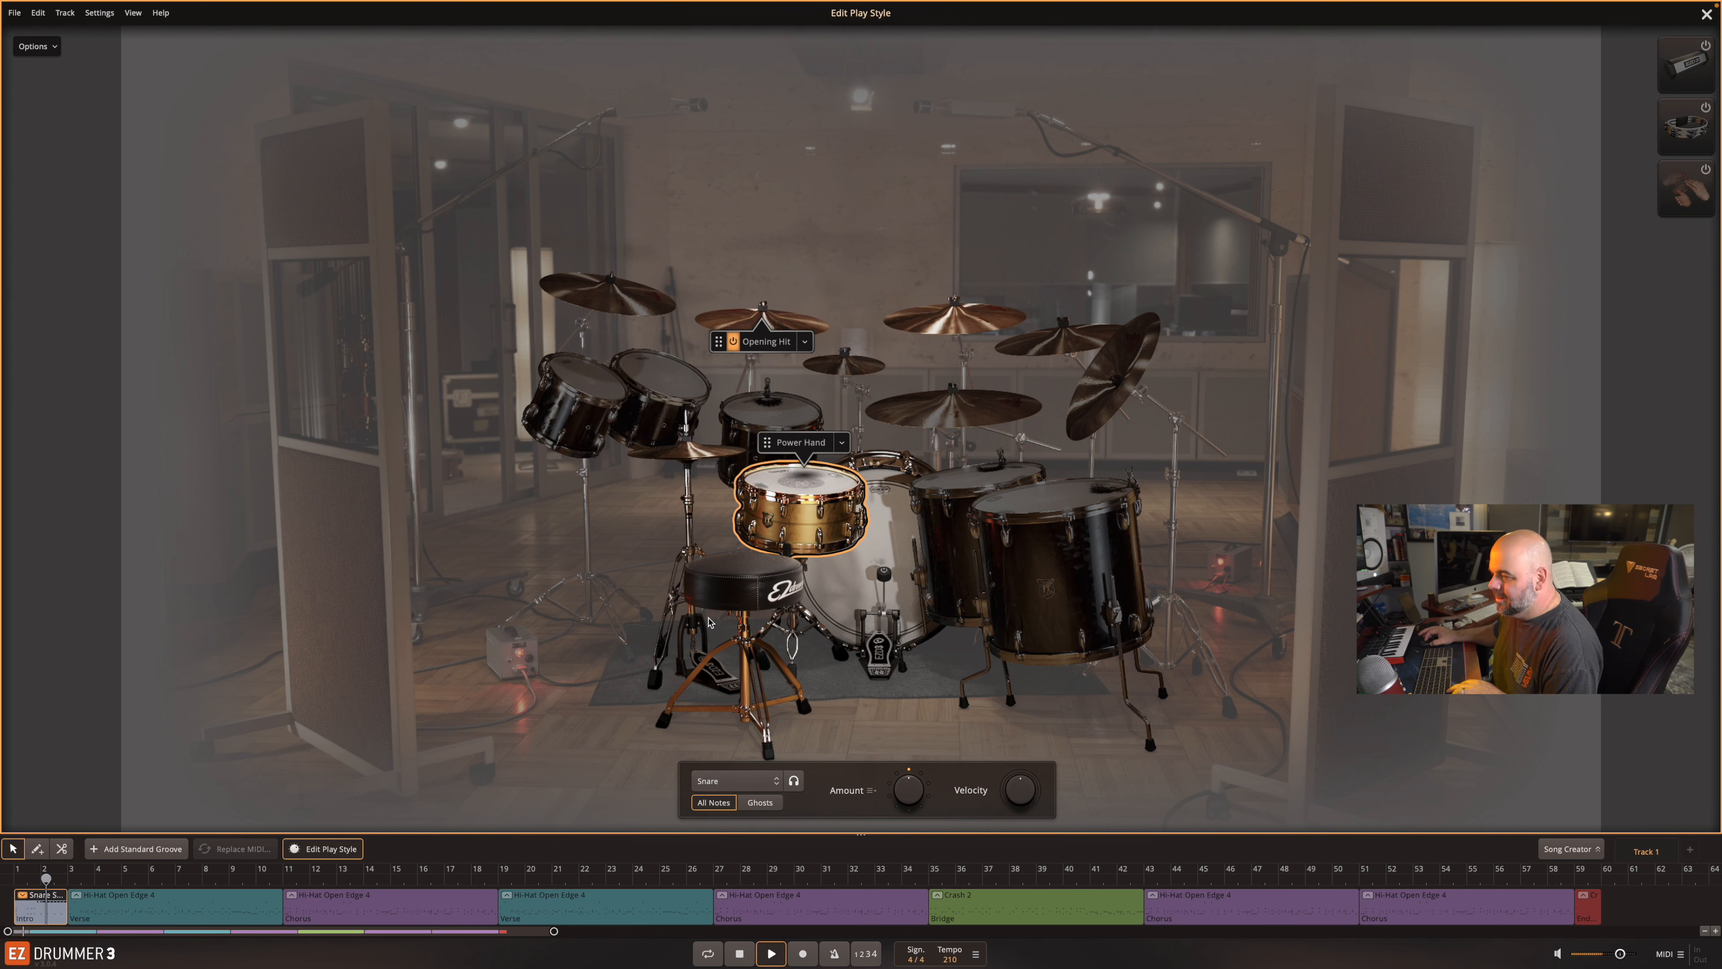
{"action": "key", "text": "space"}
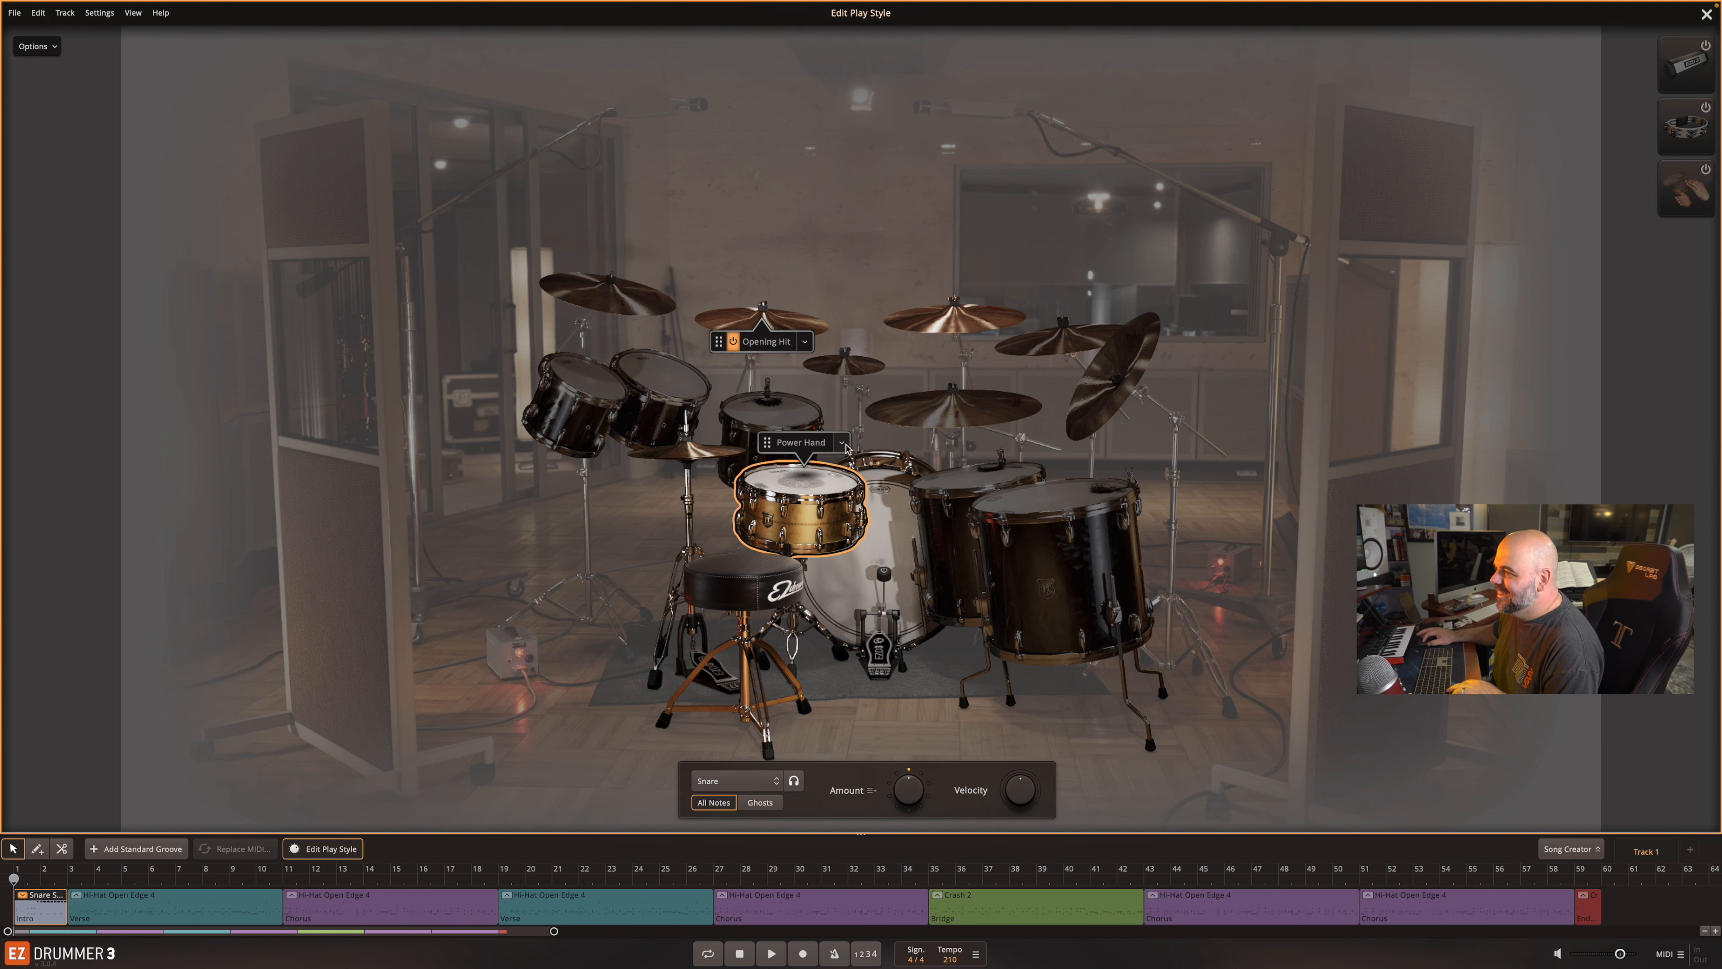
- Set the snare's Power Hand articulation back to Original Play and close Edit Play Style
{"action": "left_click", "coordinate": [841, 442]}
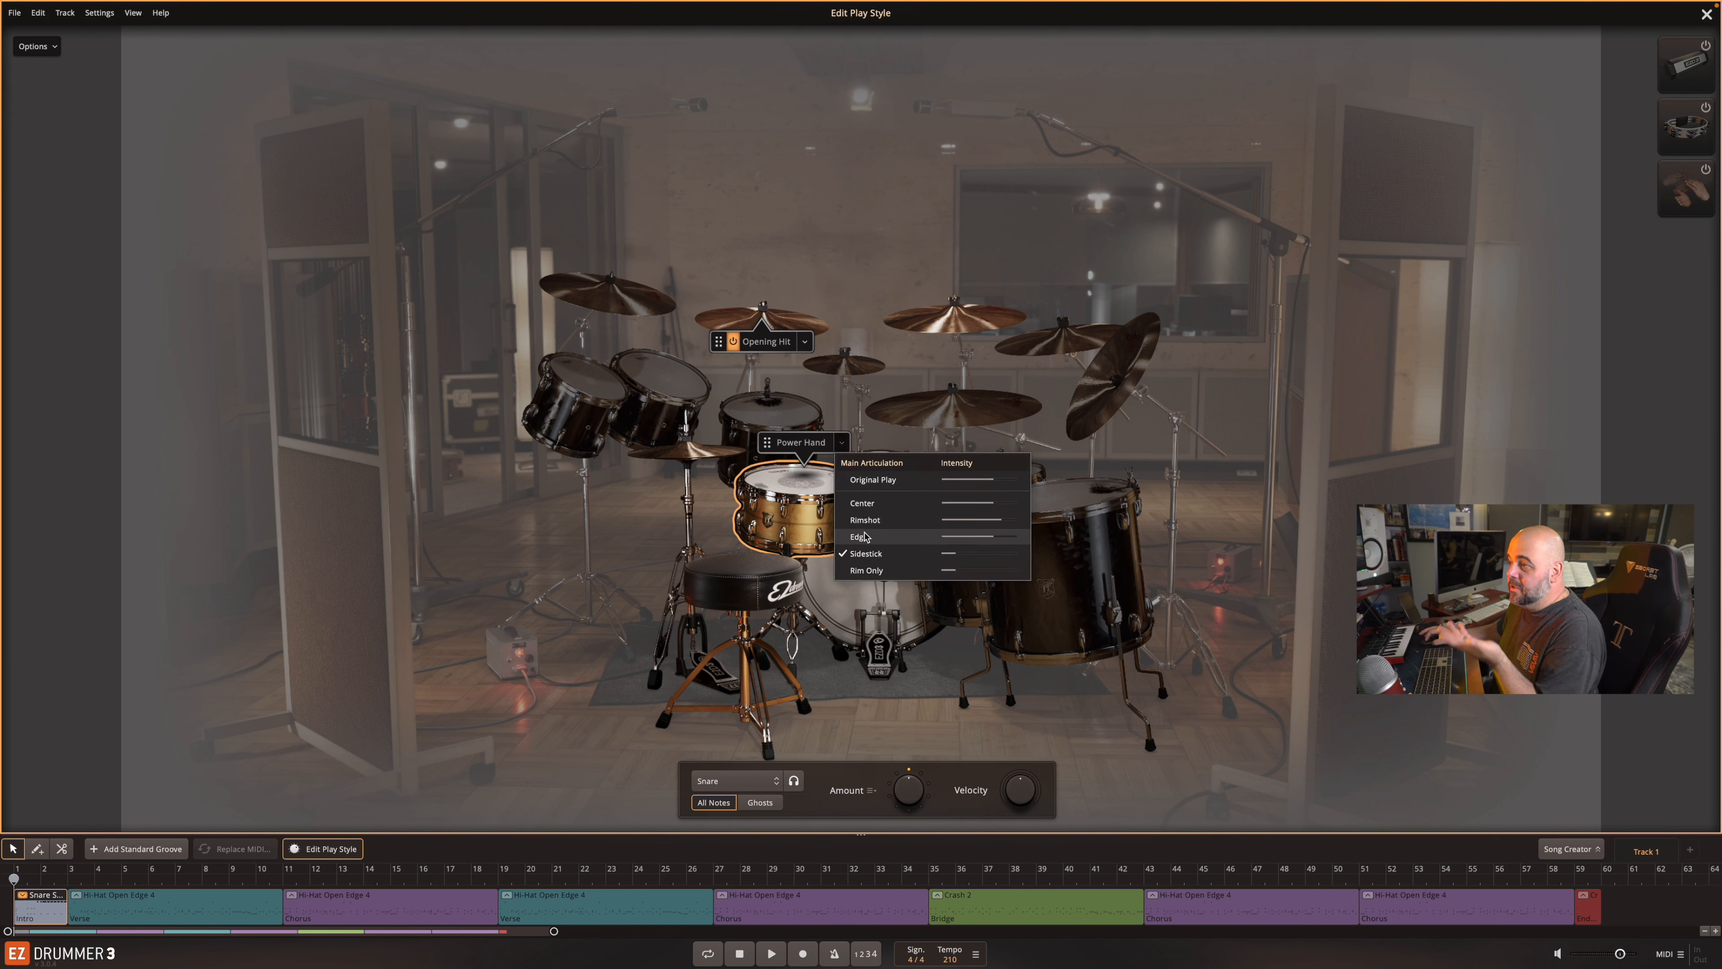
{"action": "left_click", "coordinate": [877, 485]}
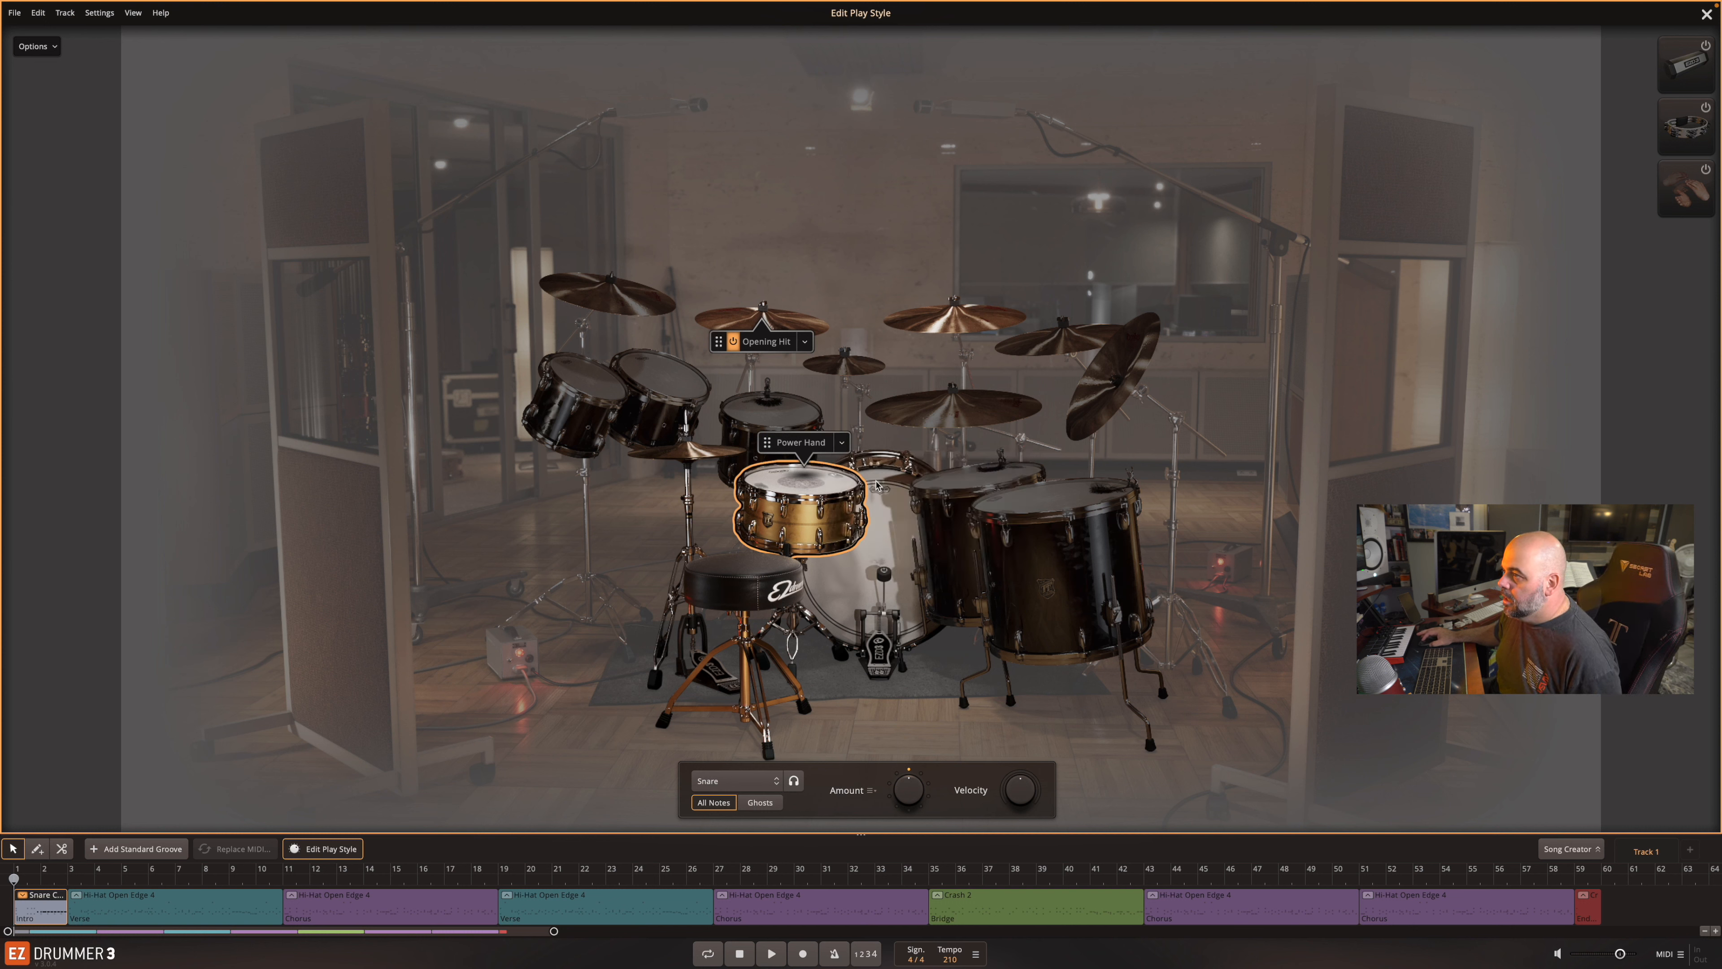
{"action": "left_click", "coordinate": [805, 342]}
{"action": "left_click", "coordinate": [805, 344]}
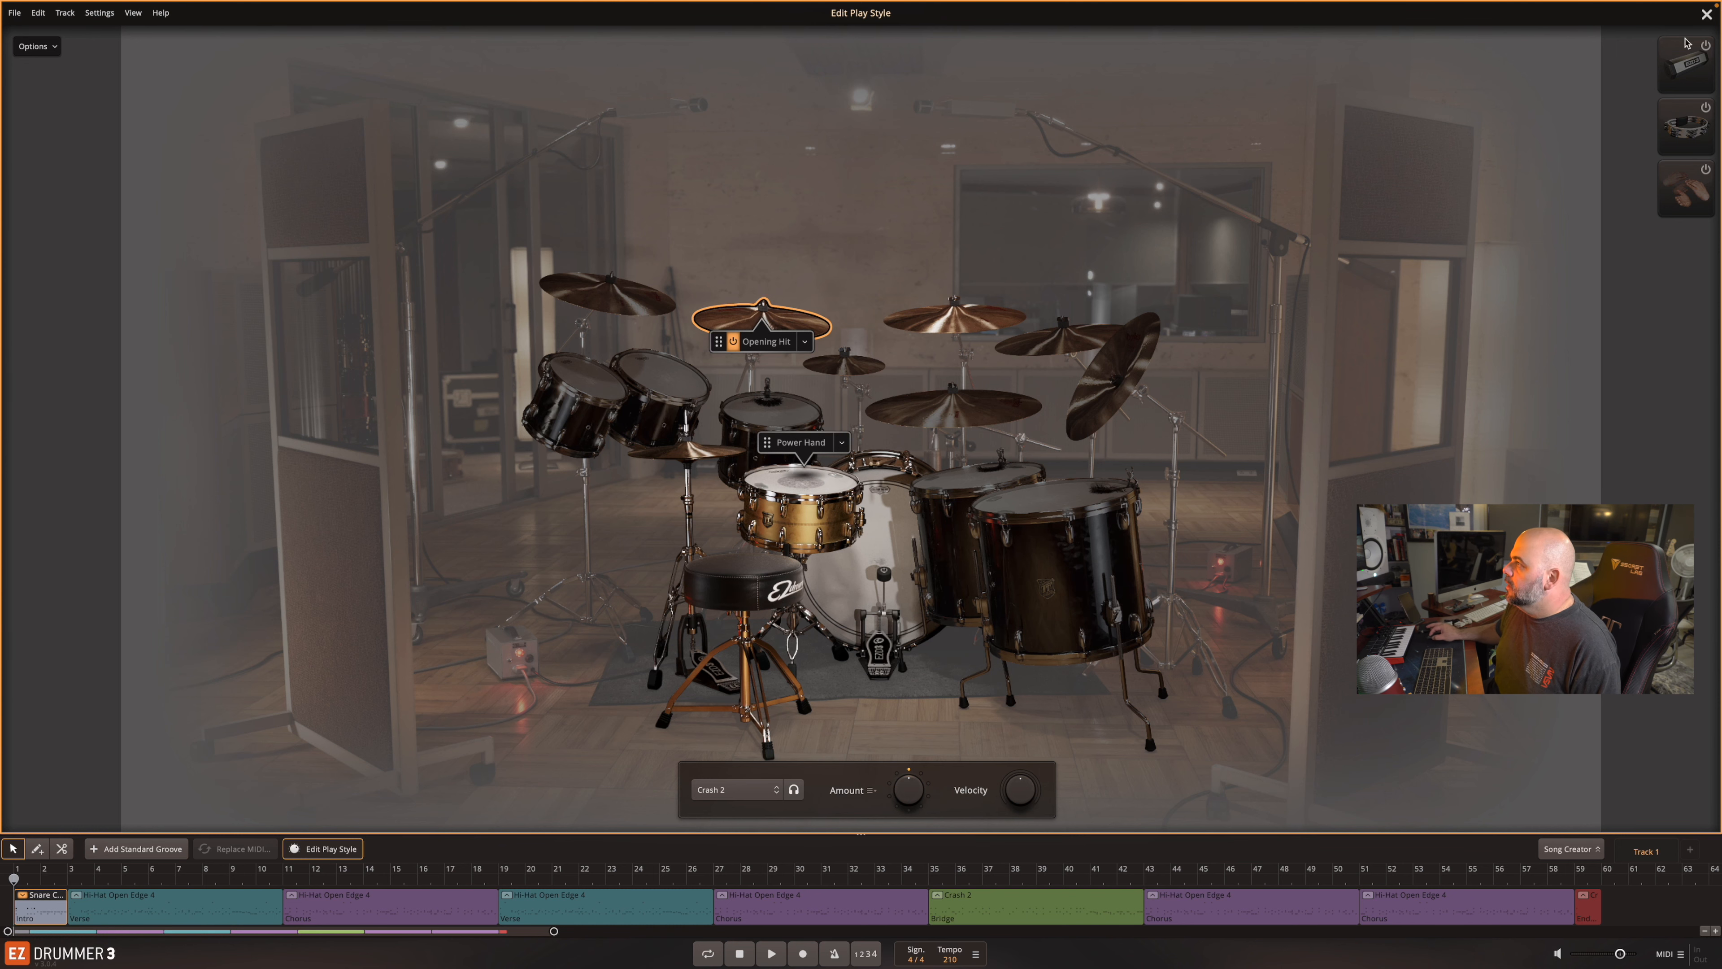
{"action": "left_click", "coordinate": [1707, 14]}
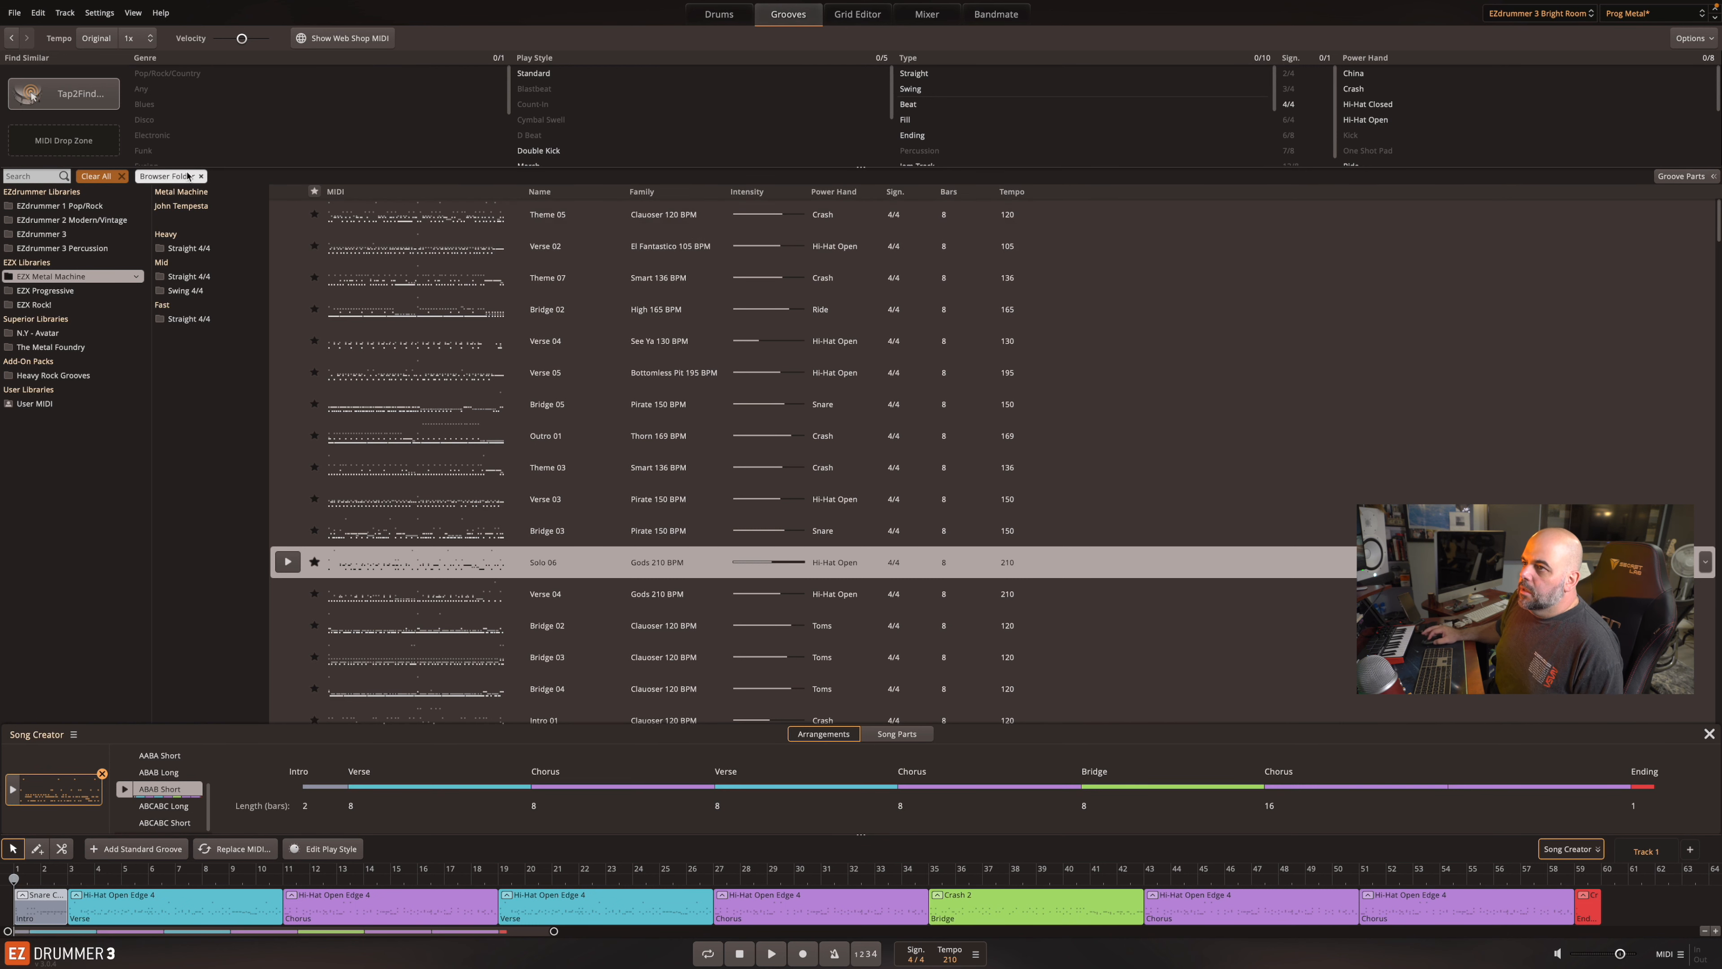
- Build a one-bar Tap2Find pattern with kicks on eighths 1, 2, 5 and 6 and snares on 3 and 7, play it, and search for matching grooves
{"action": "left_click", "coordinate": [85, 99]}
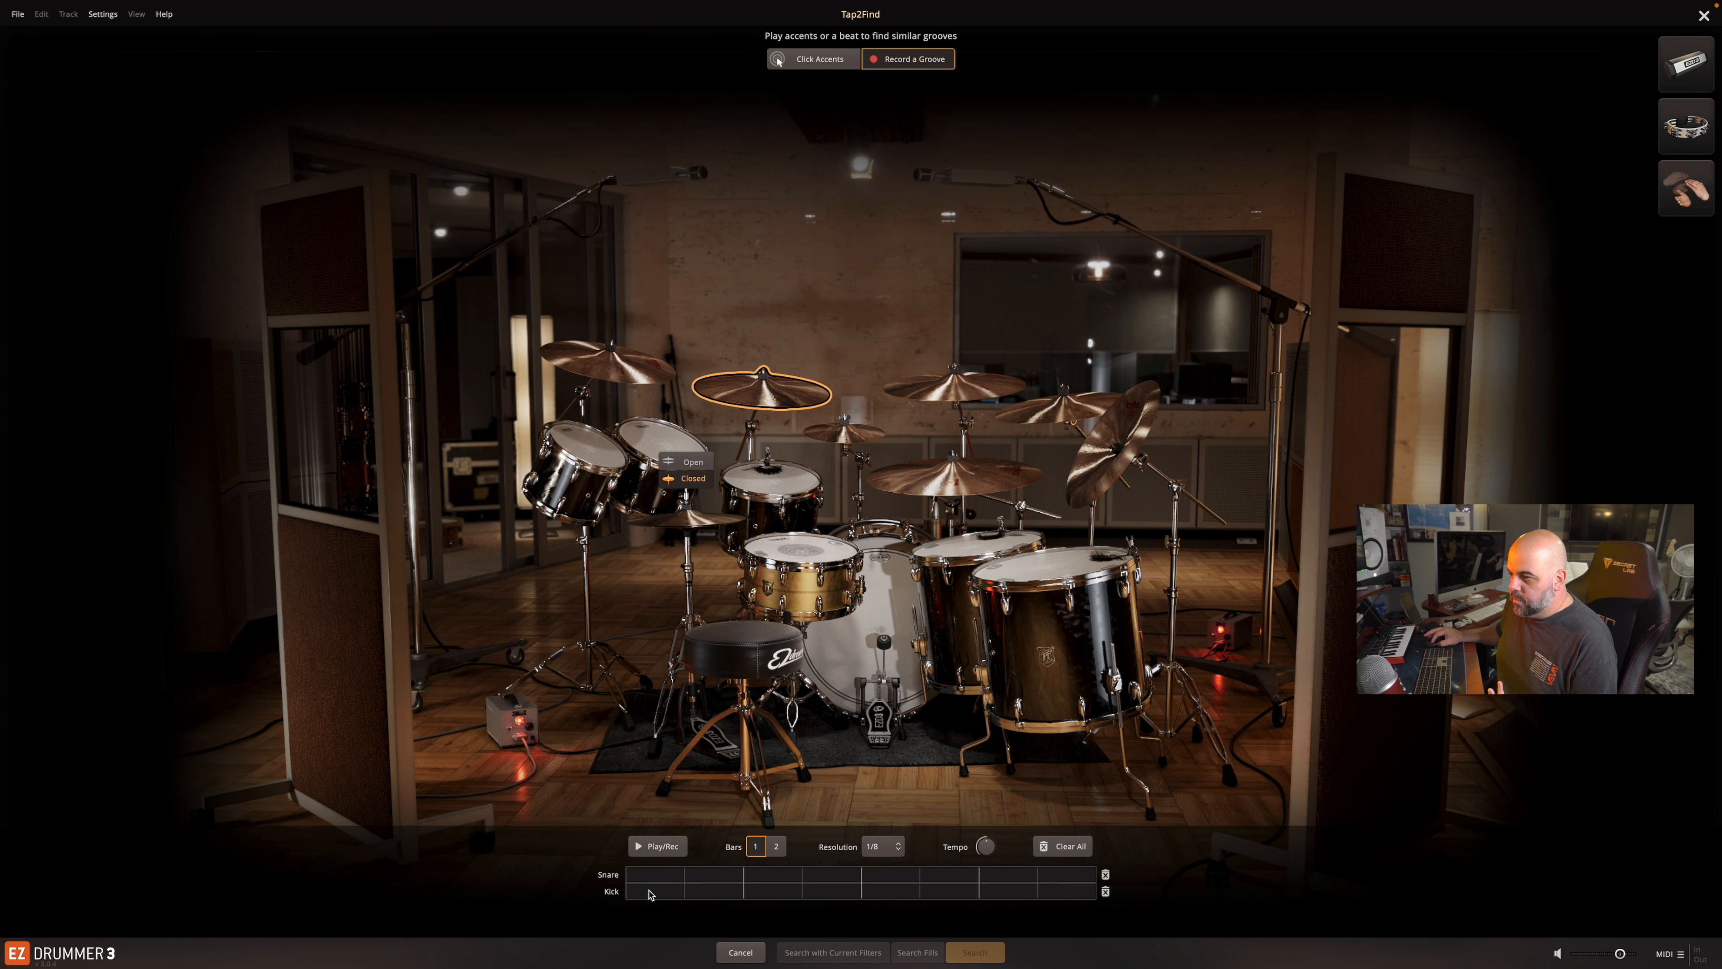
{"action": "left_click", "coordinate": [649, 893]}
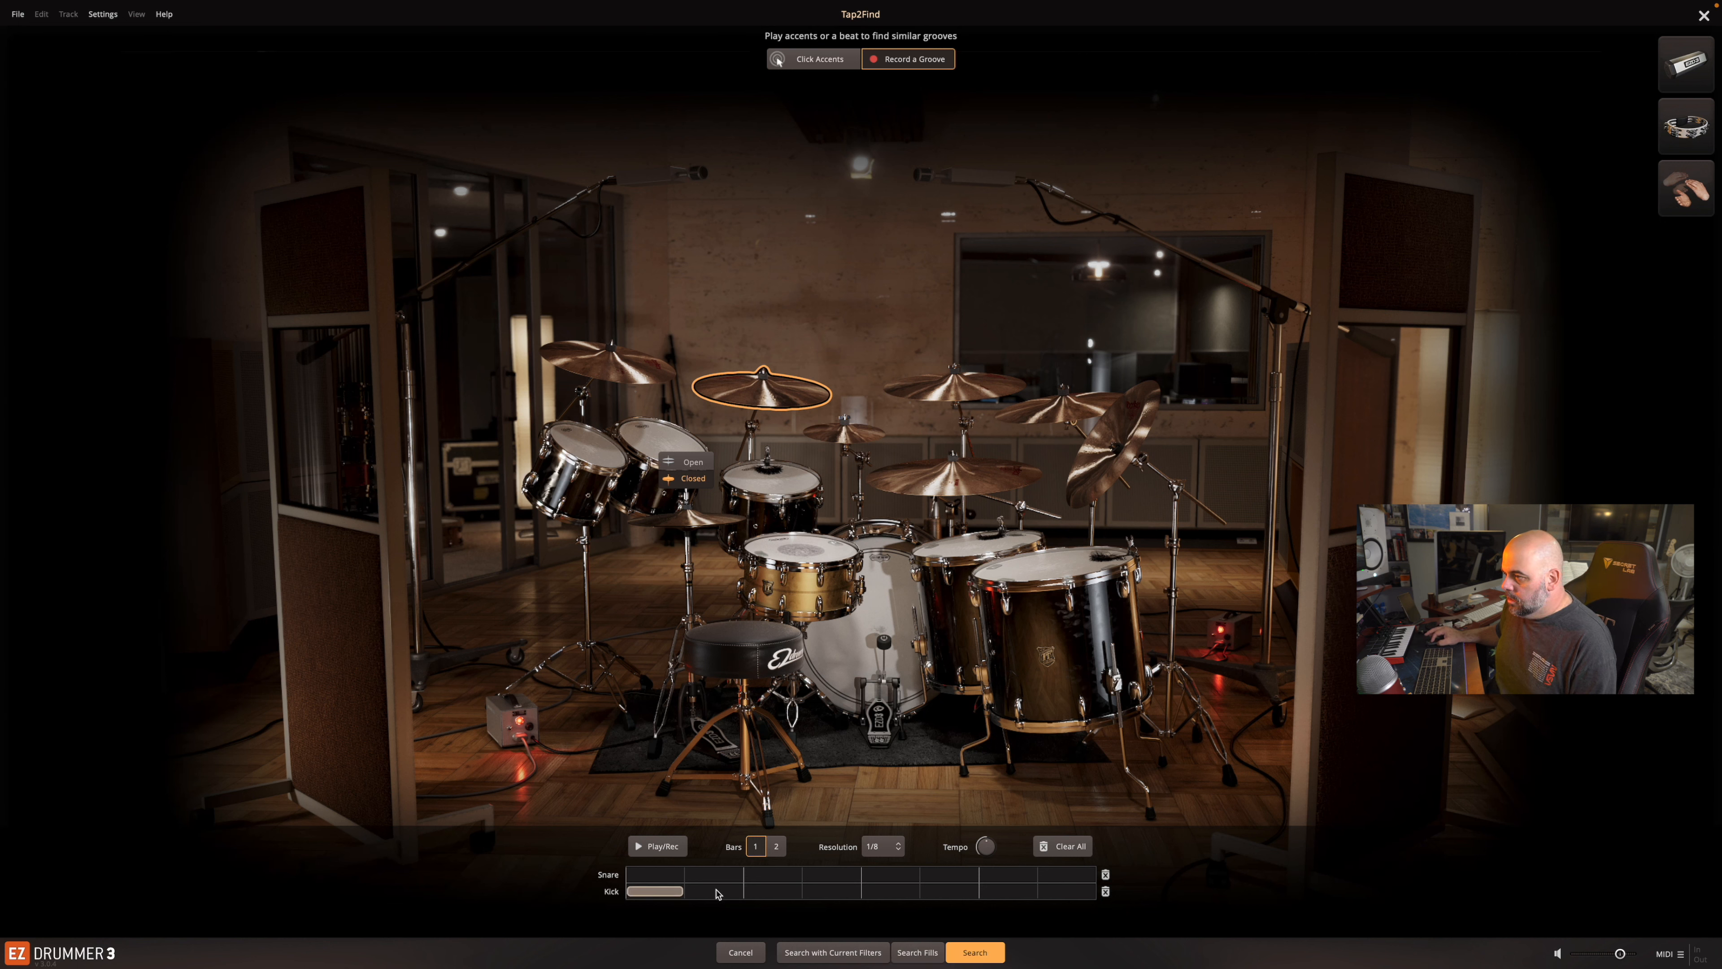
{"action": "left_click", "coordinate": [723, 893]}
{"action": "left_click", "coordinate": [775, 875]}
{"action": "left_click", "coordinate": [892, 893]}
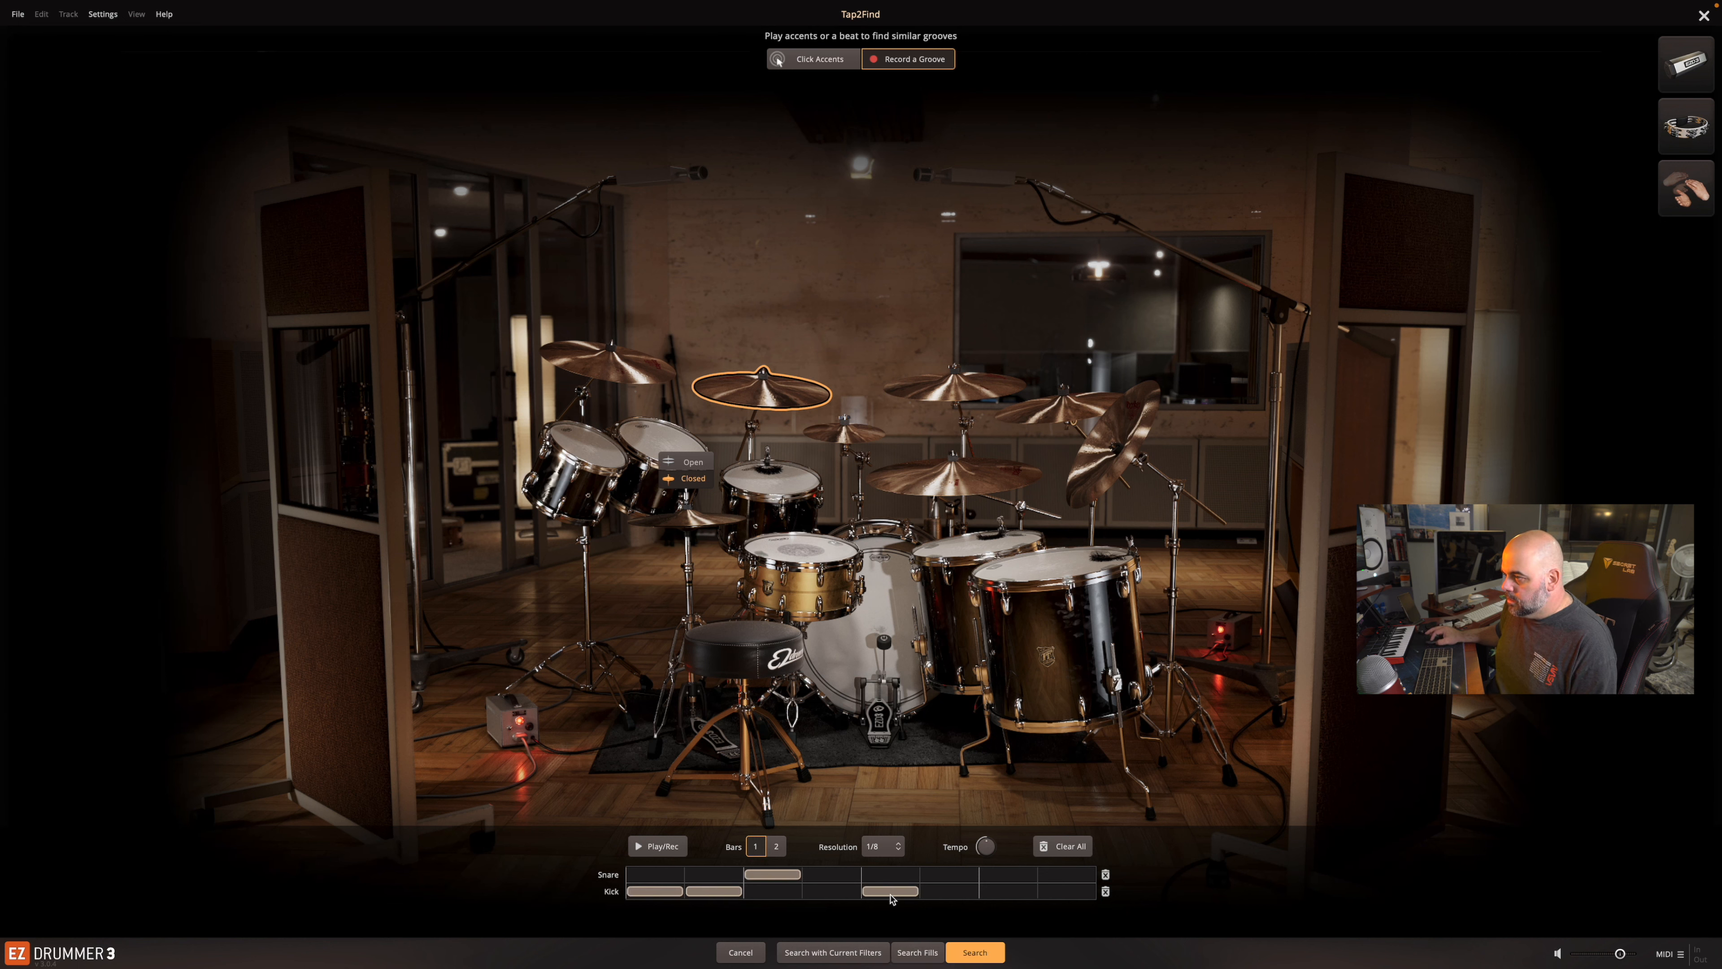
{"action": "left_click", "coordinate": [947, 893]}
{"action": "left_click", "coordinate": [1002, 876]}
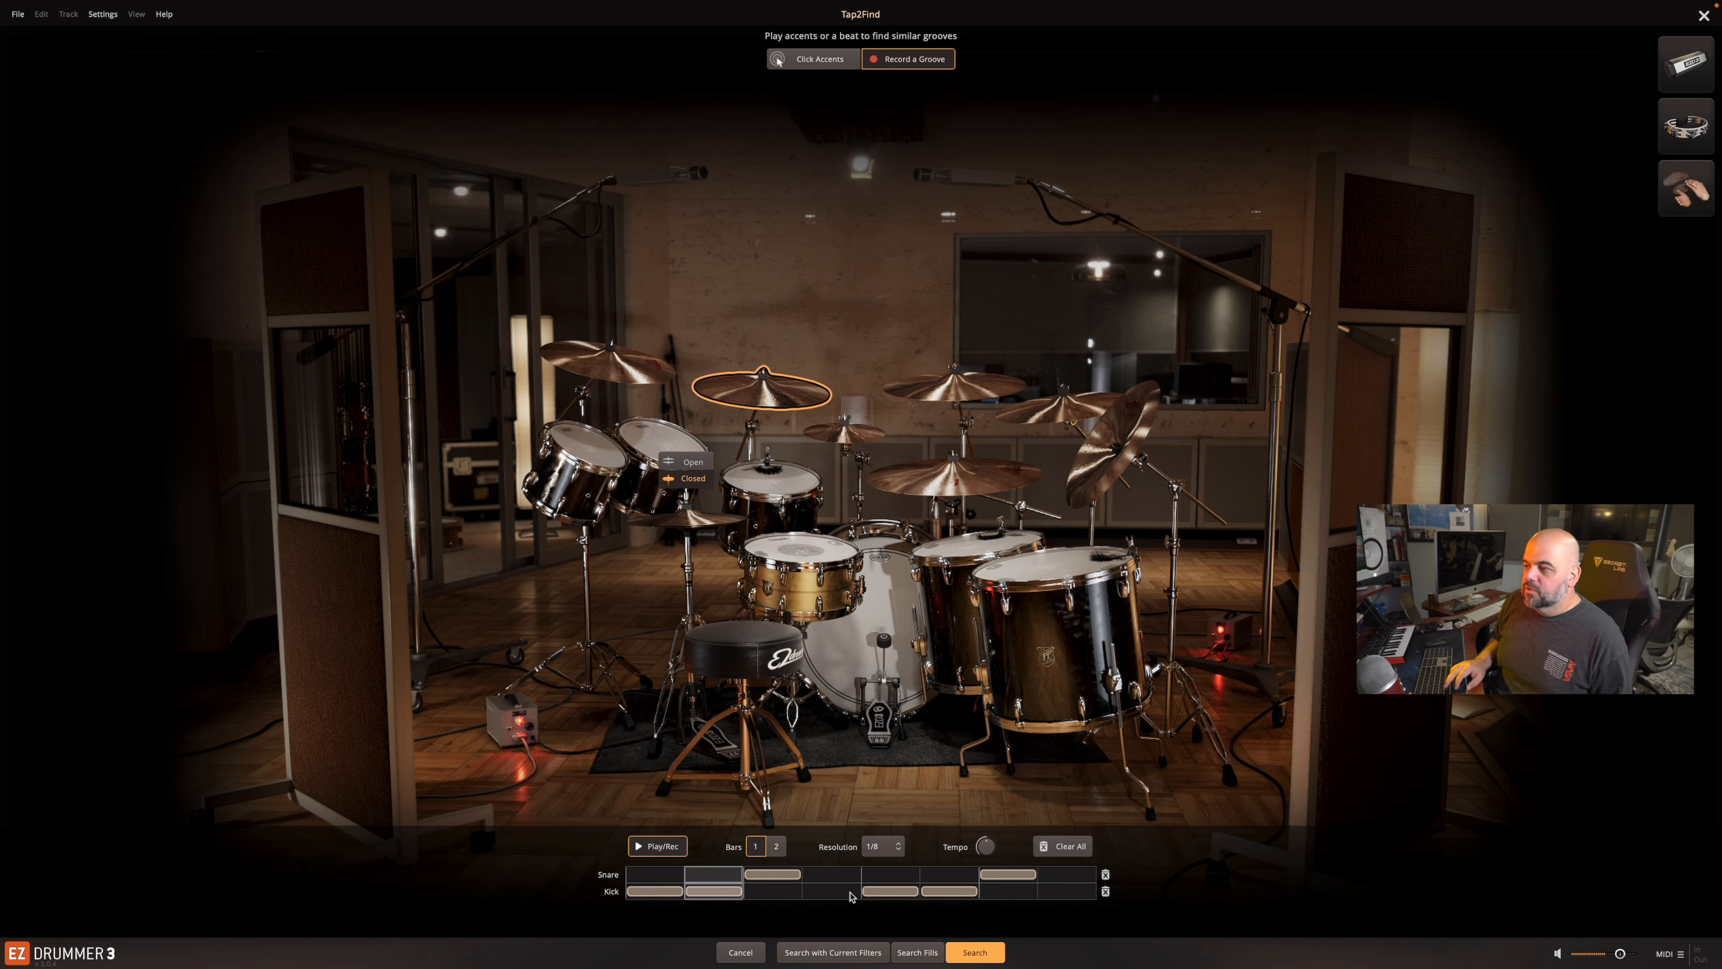
{"action": "key", "text": "space"}
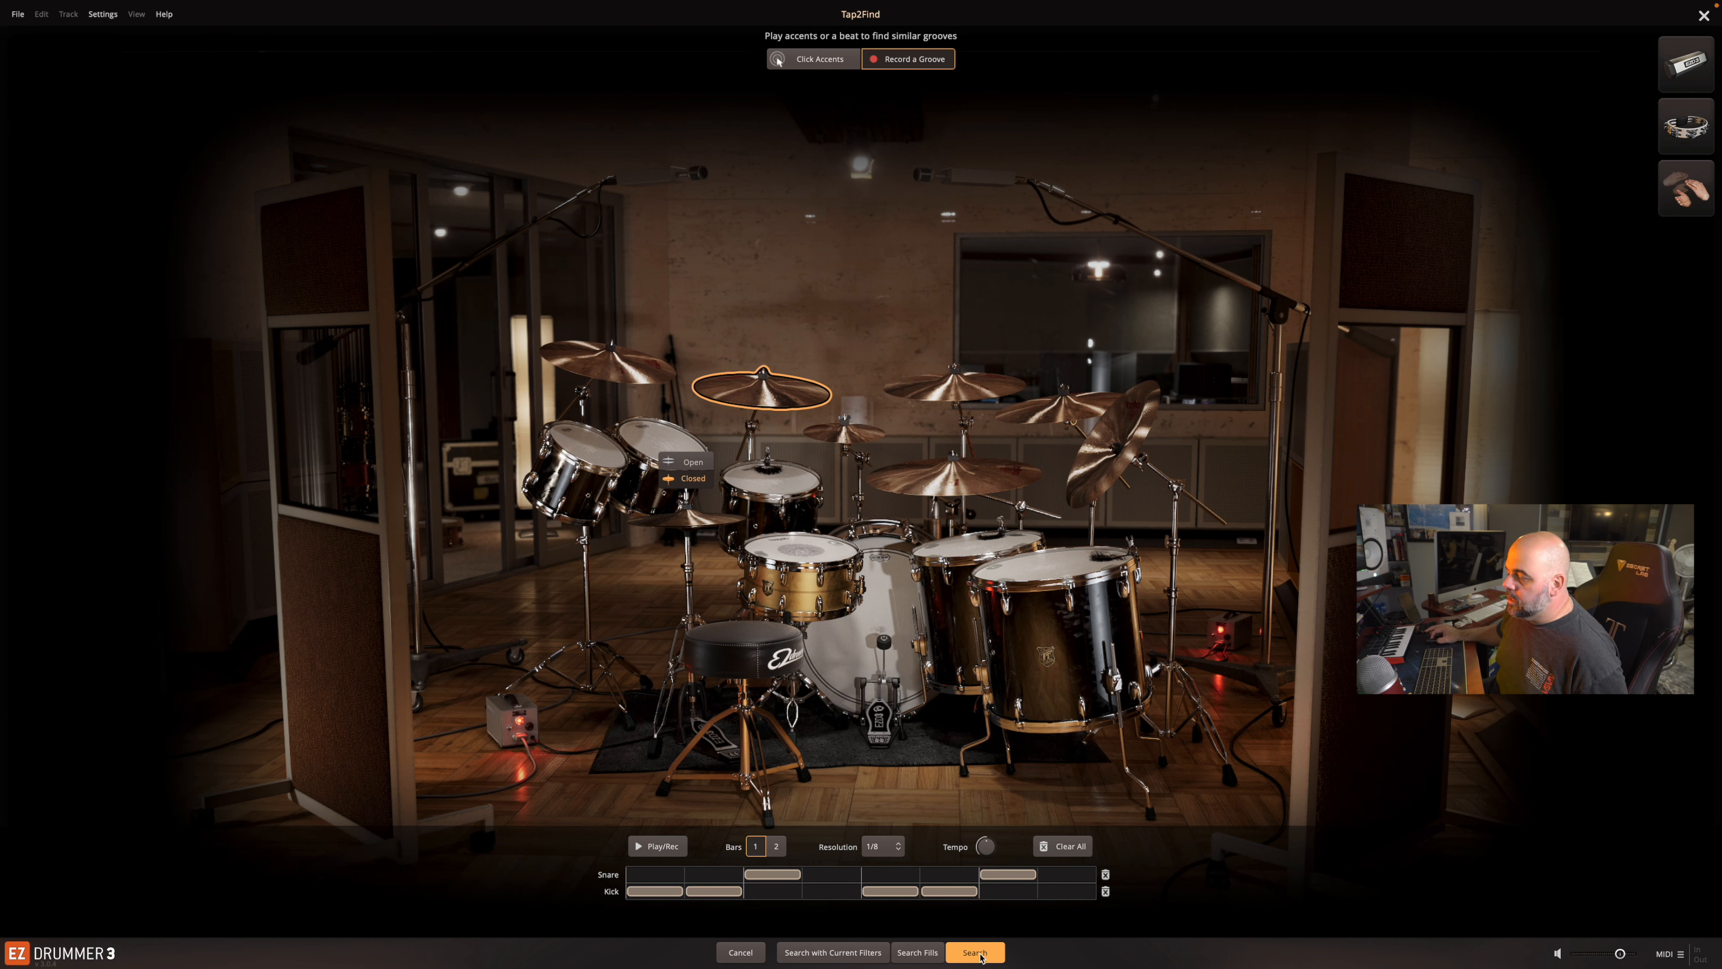
{"action": "left_click", "coordinate": [977, 955]}
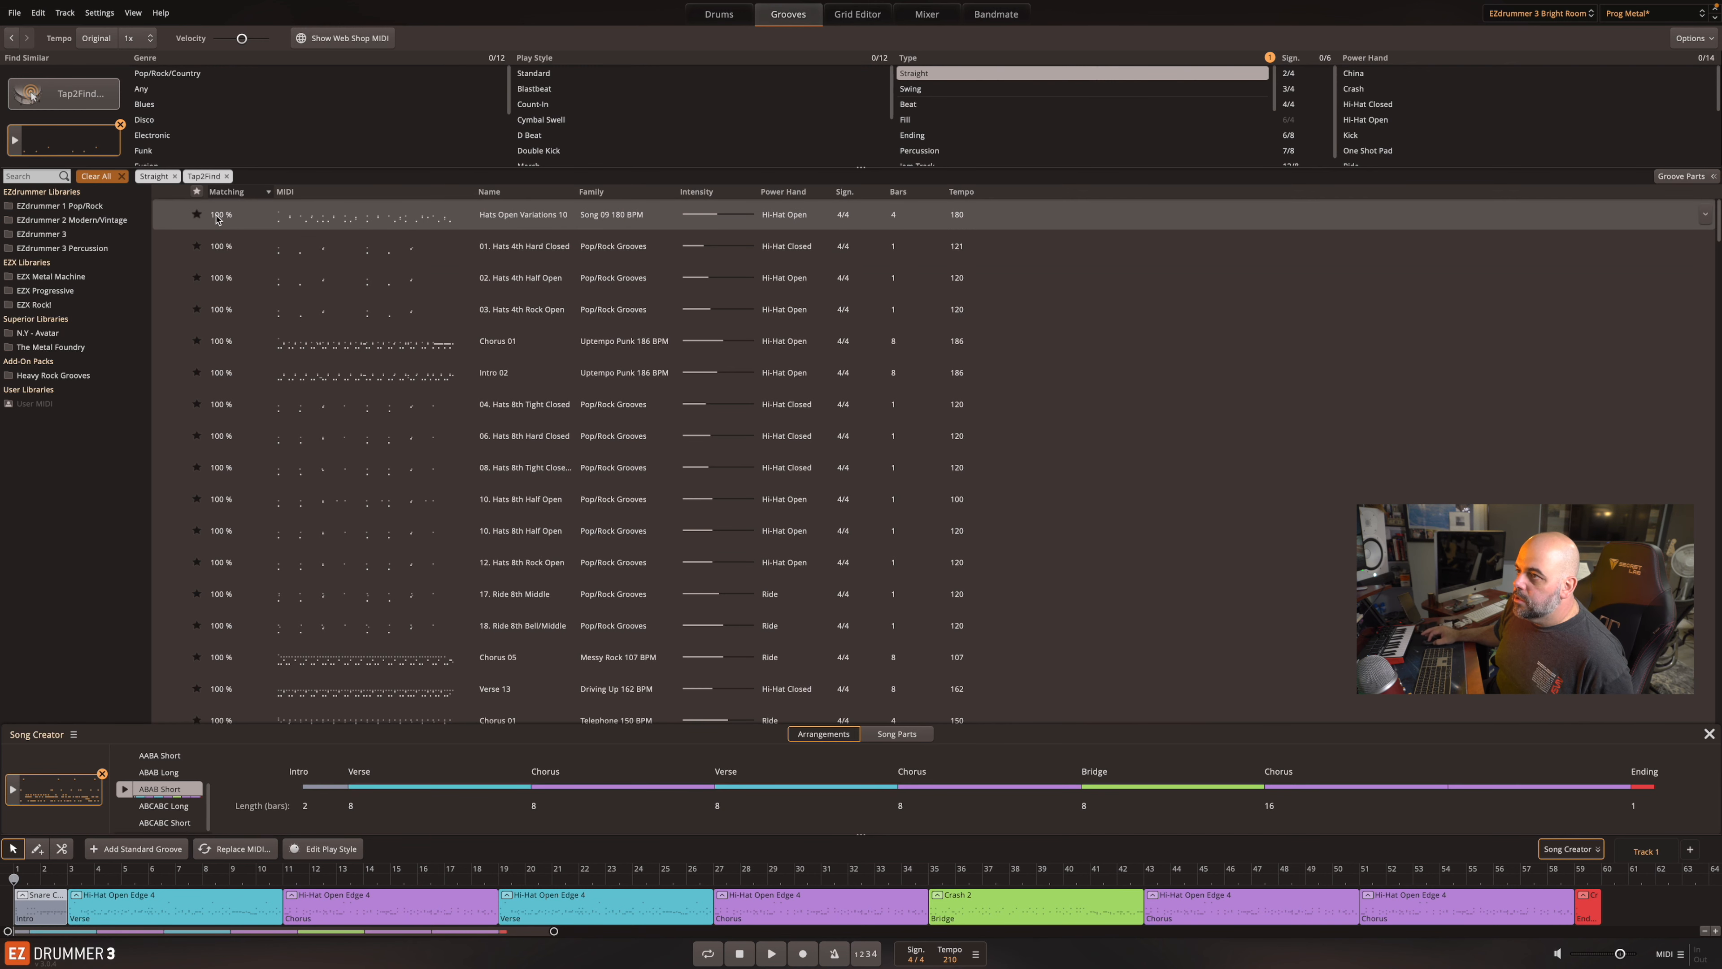
- Audition the Hats Open Variations 10 groove from the Song 09 180 BPM family twice
{"action": "left_click", "coordinate": [171, 214]}
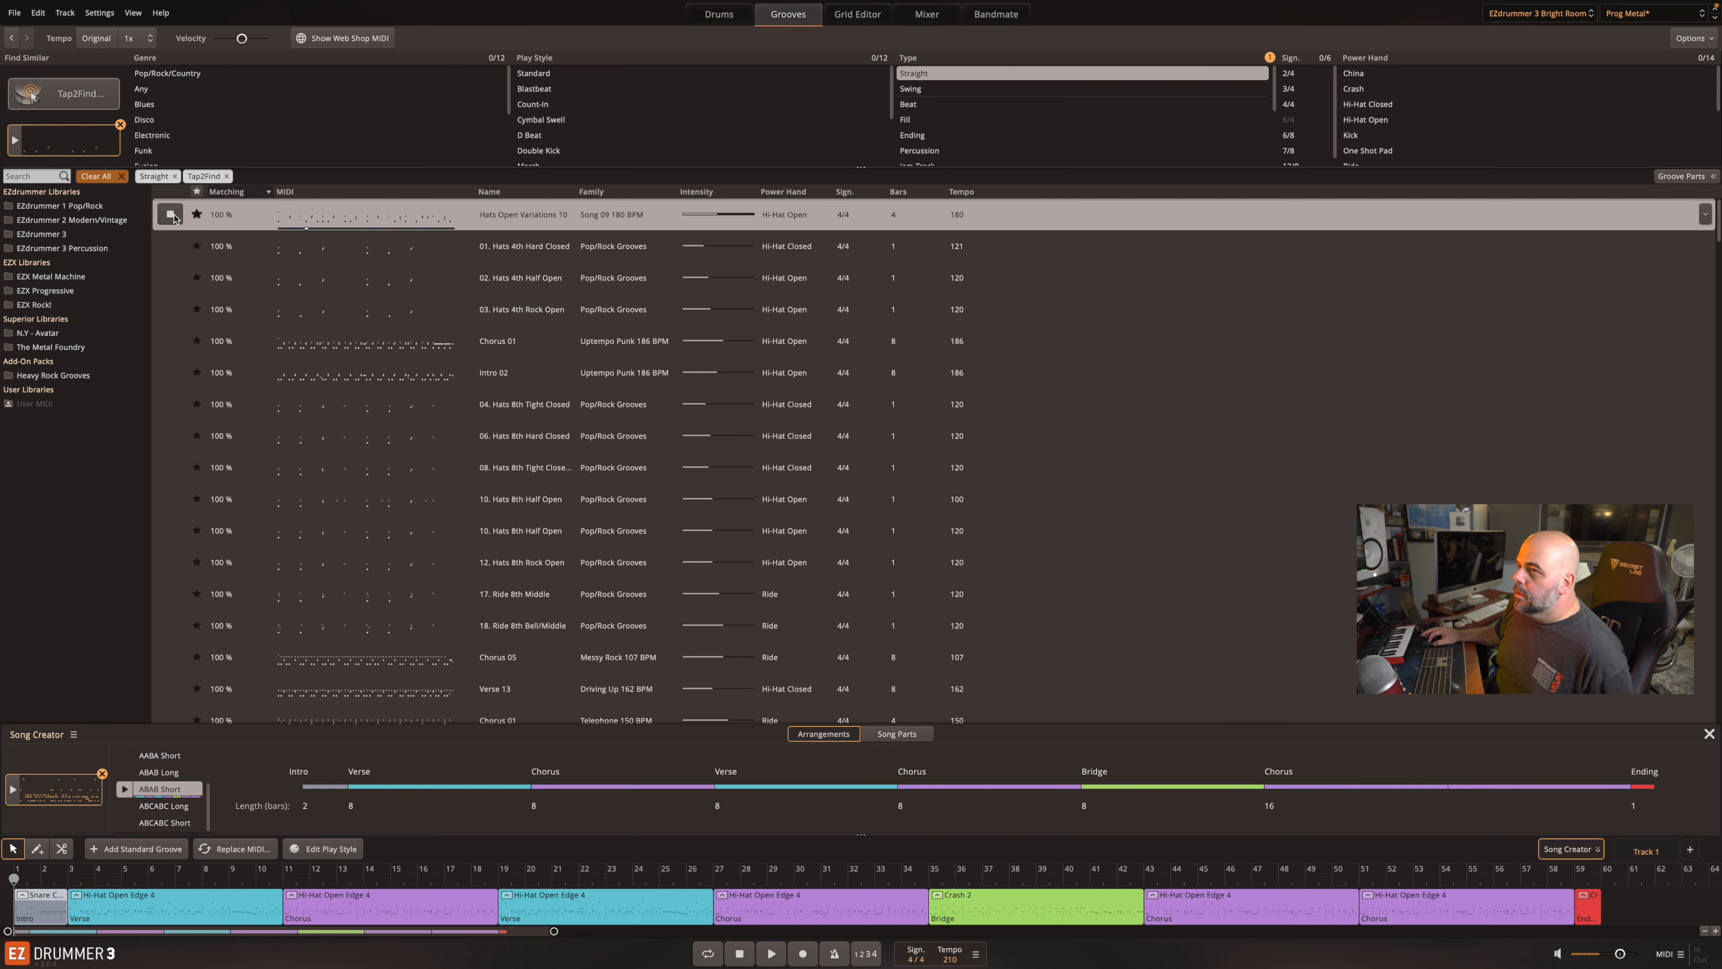
{"action": "left_click", "coordinate": [174, 215]}
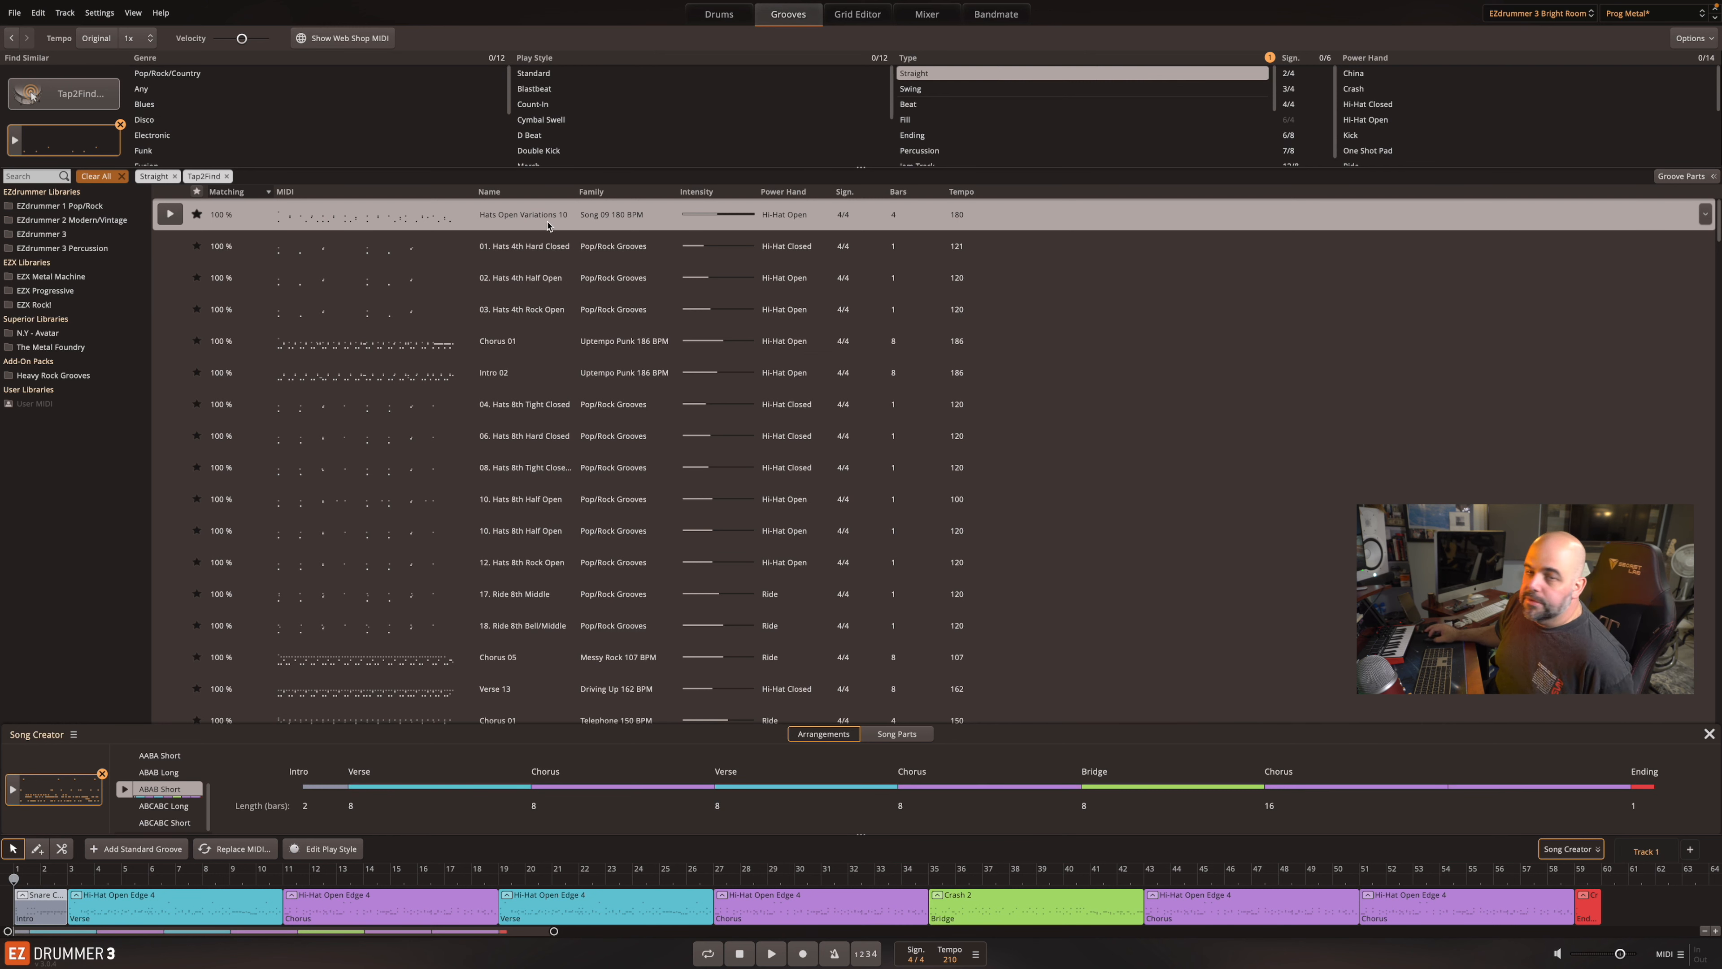
{"action": "left_click", "coordinate": [170, 215]}
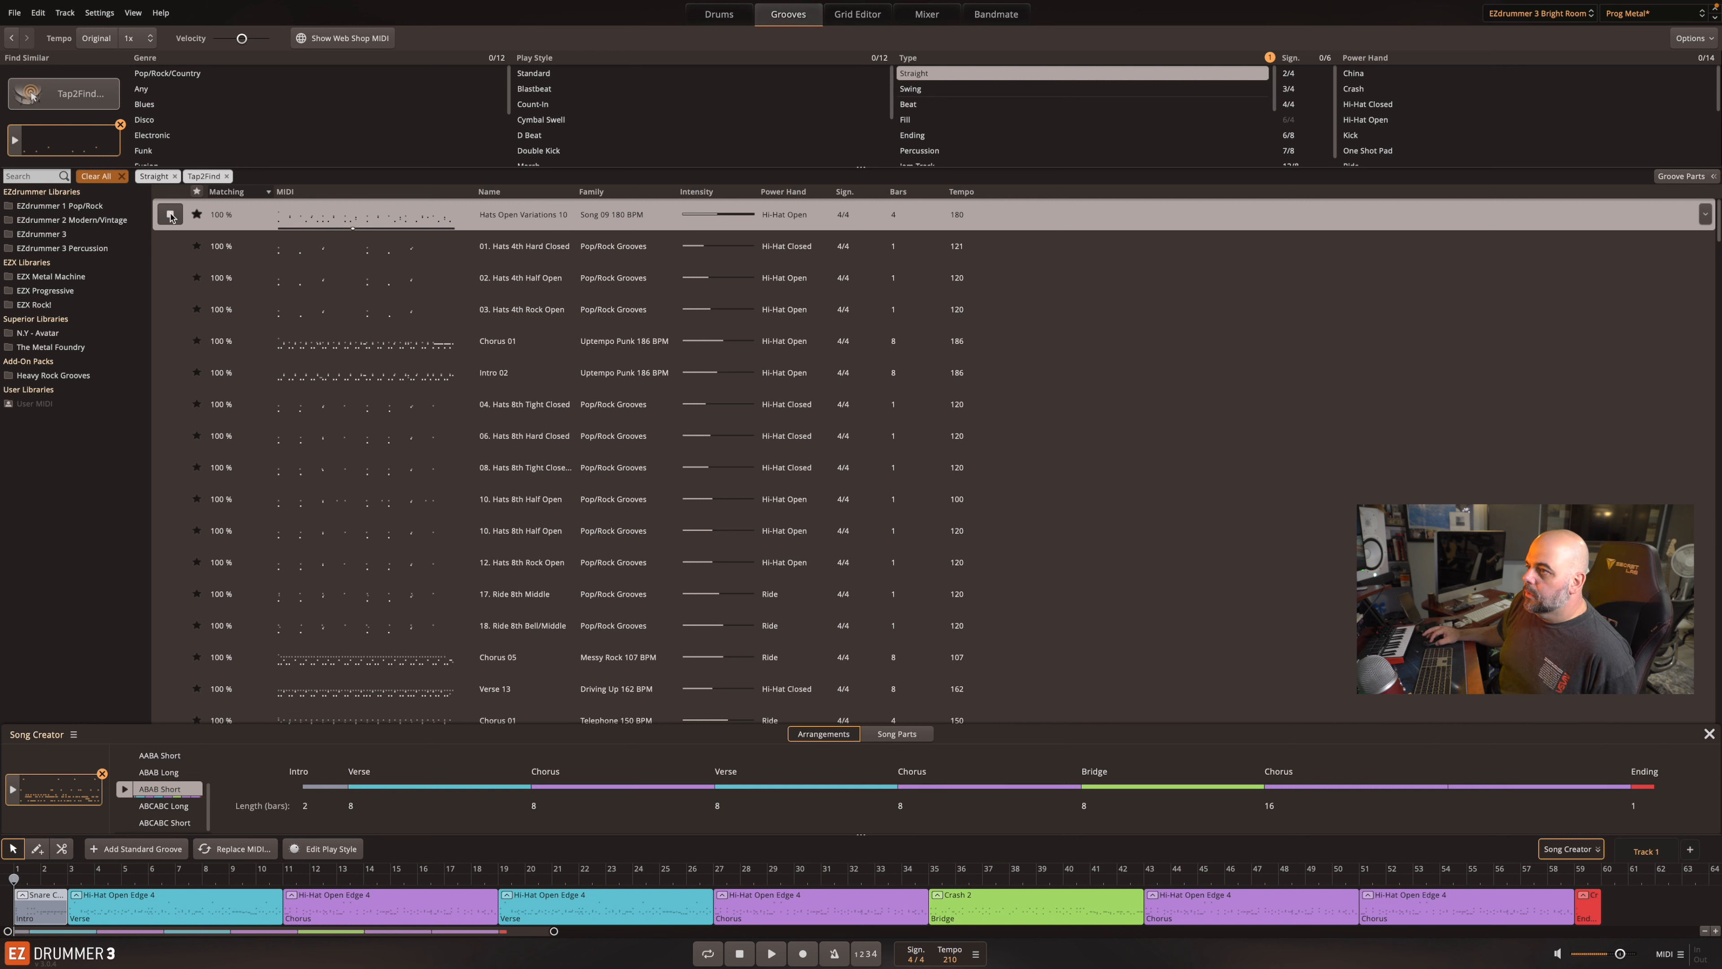
{"action": "left_click", "coordinate": [171, 215]}
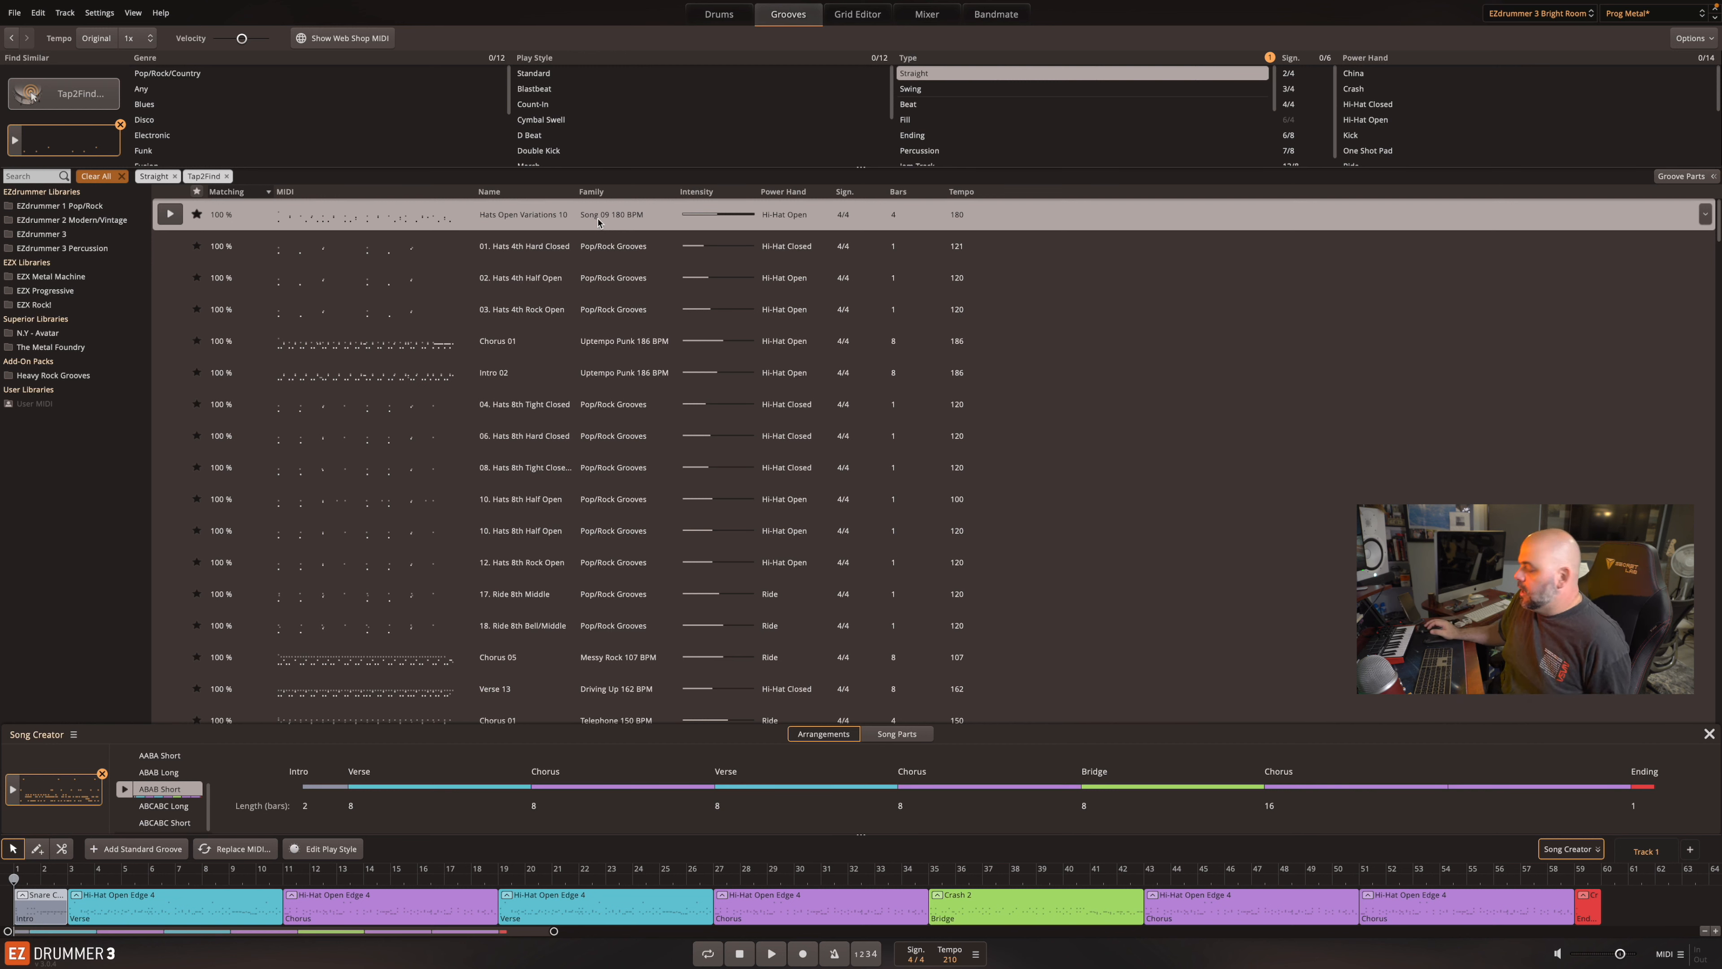
- Sort the matching grooves by family and find the other grooves of the Song 09 180 BPM family
{"action": "left_click", "coordinate": [594, 194]}
{"action": "scroll", "coordinate": [624, 329], "scroll_direction": "down", "scroll_amount": 3}
{"action": "scroll", "coordinate": [625, 330], "scroll_direction": "down", "scroll_amount": 10}
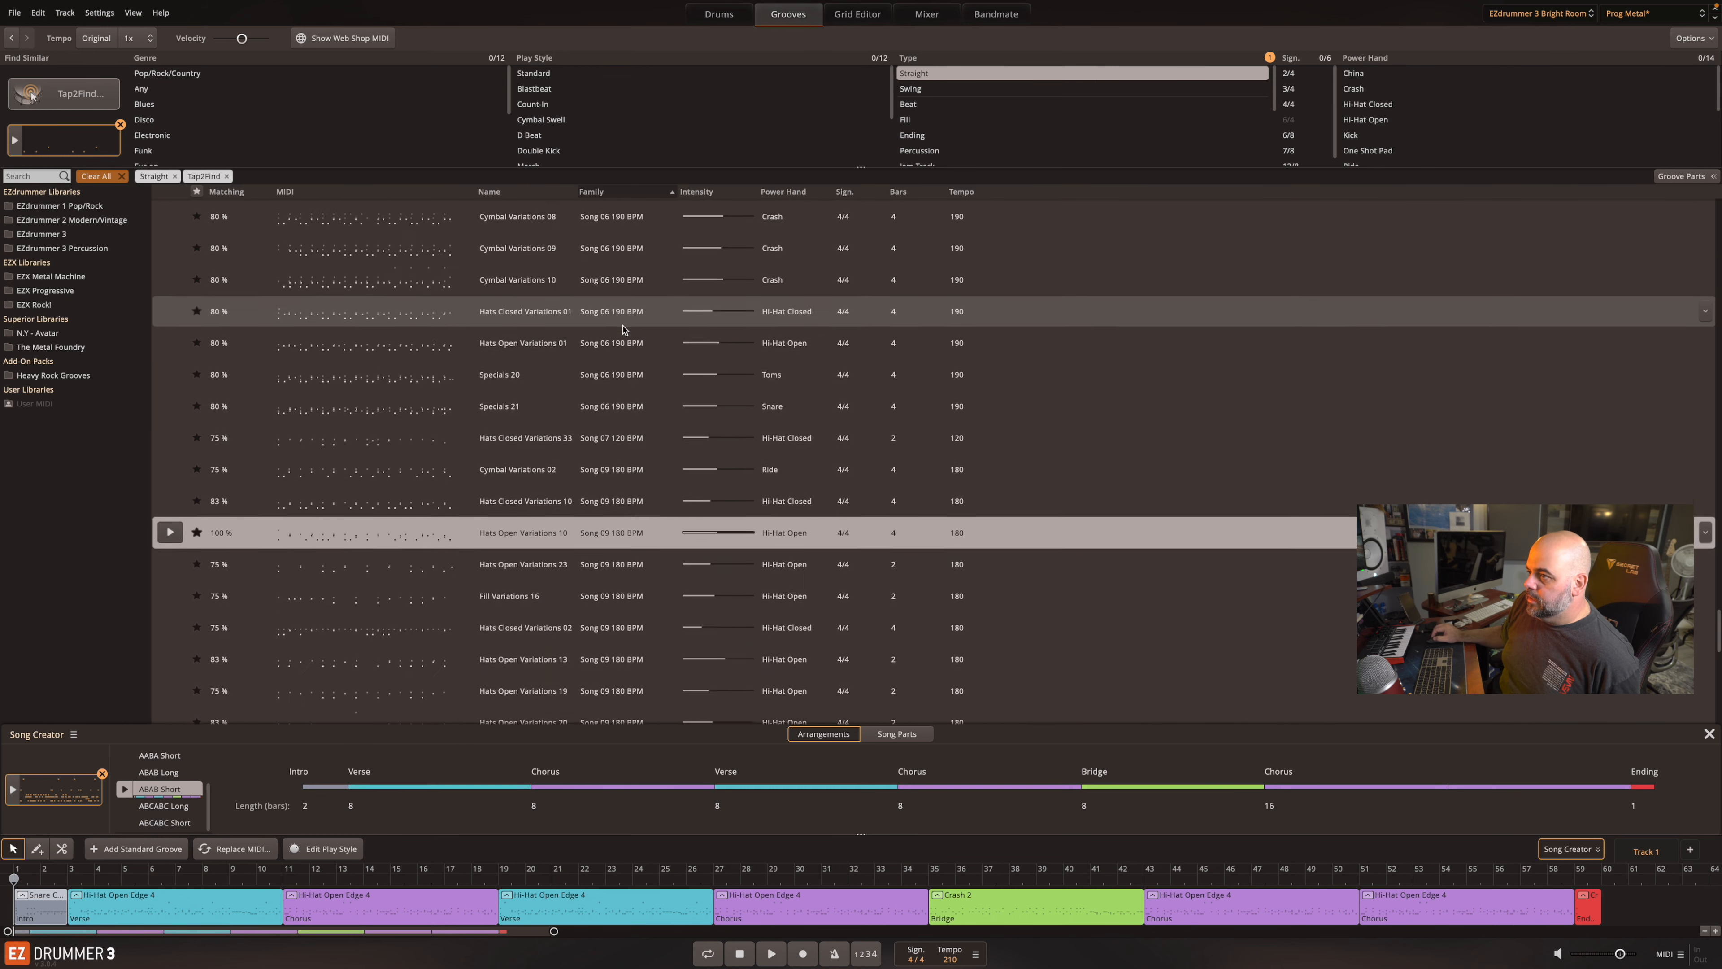
{"action": "scroll", "coordinate": [496, 526], "scroll_direction": "down", "scroll_amount": 1}
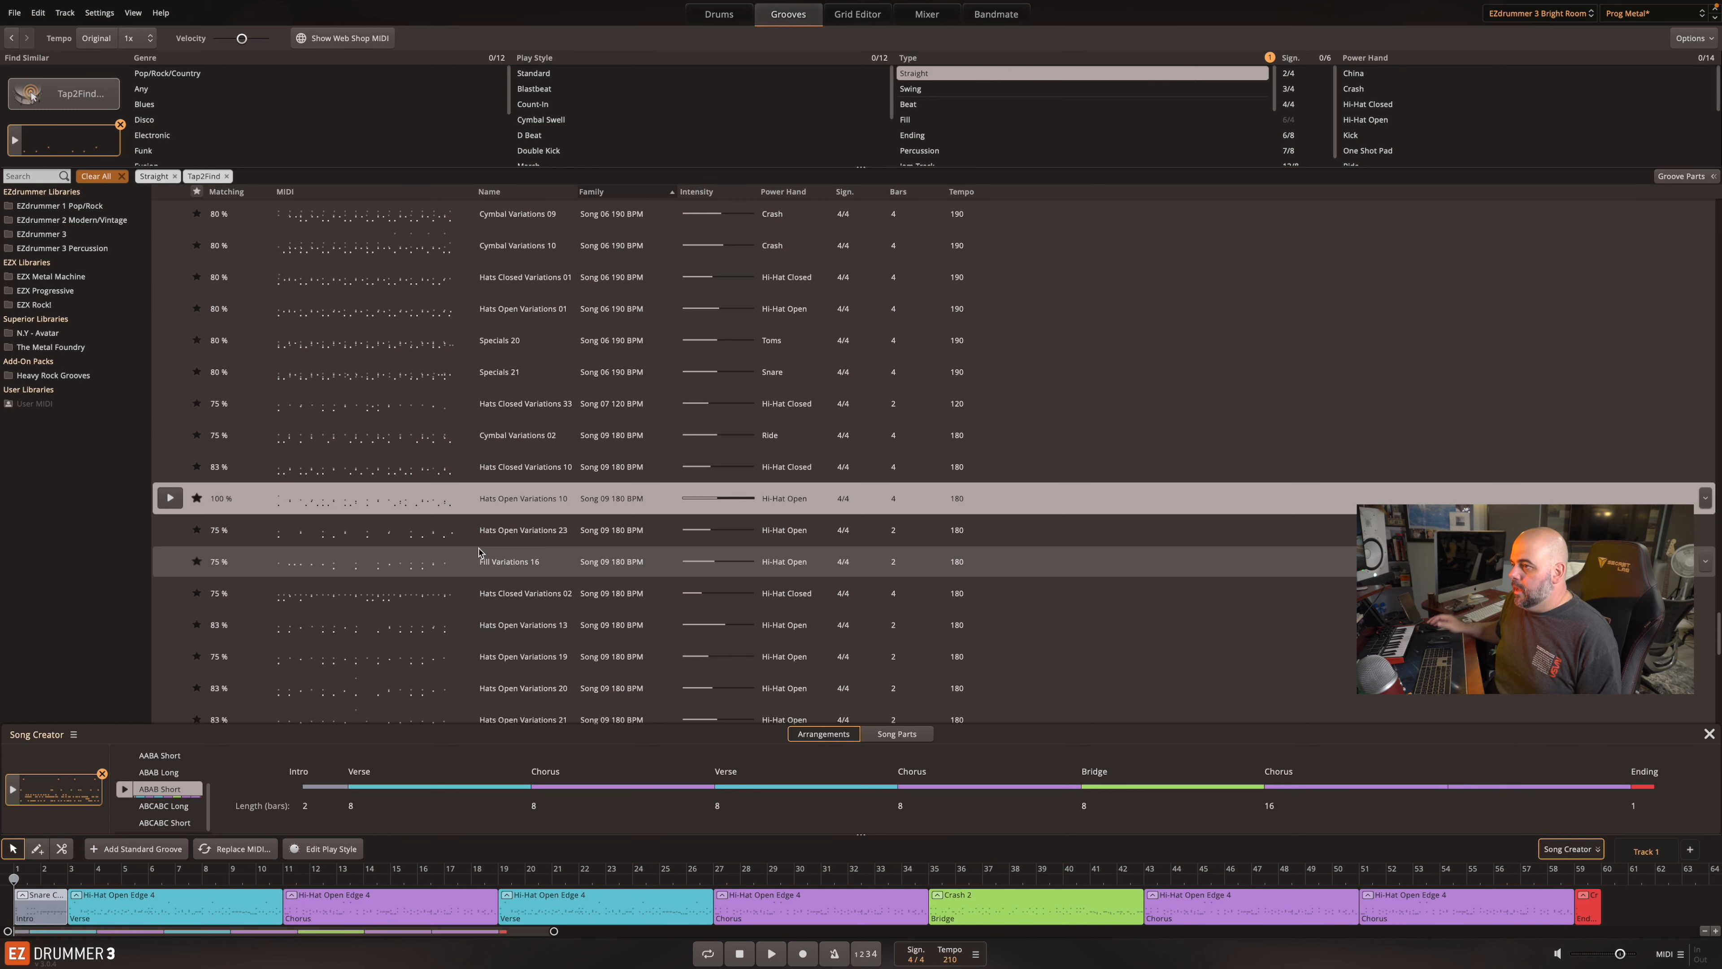
{"action": "scroll", "coordinate": [536, 599], "scroll_direction": "down", "scroll_amount": 2}
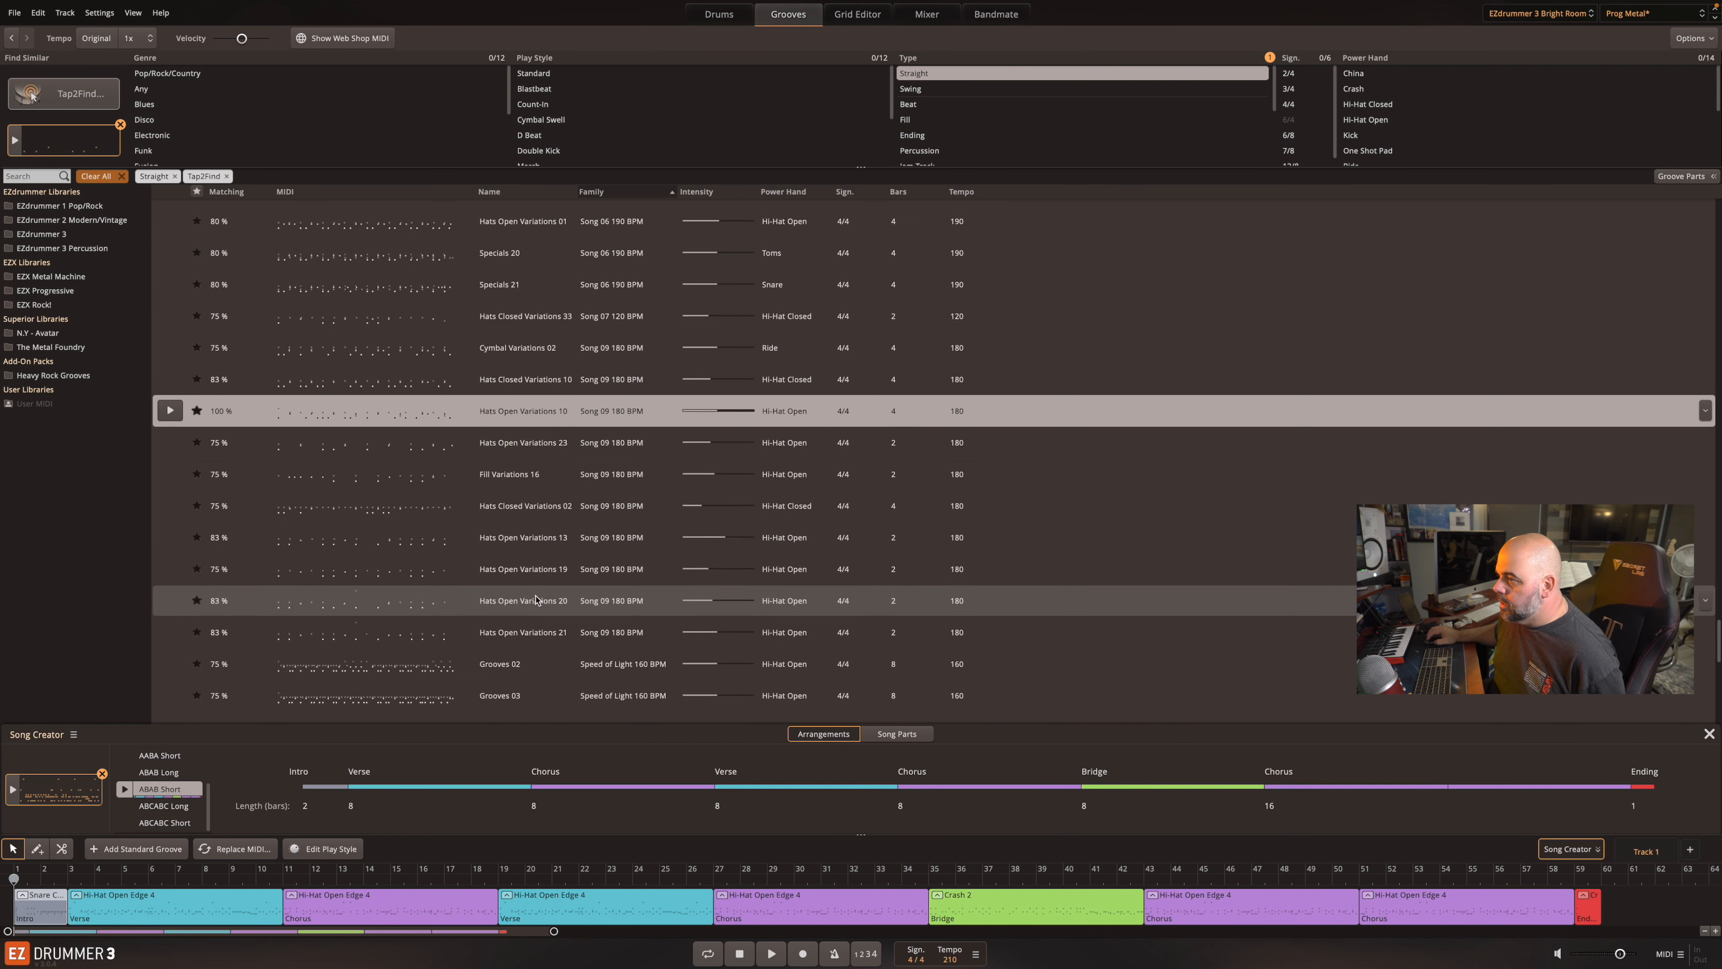
{"action": "scroll", "coordinate": [536, 599], "scroll_direction": "up", "scroll_amount": 2}
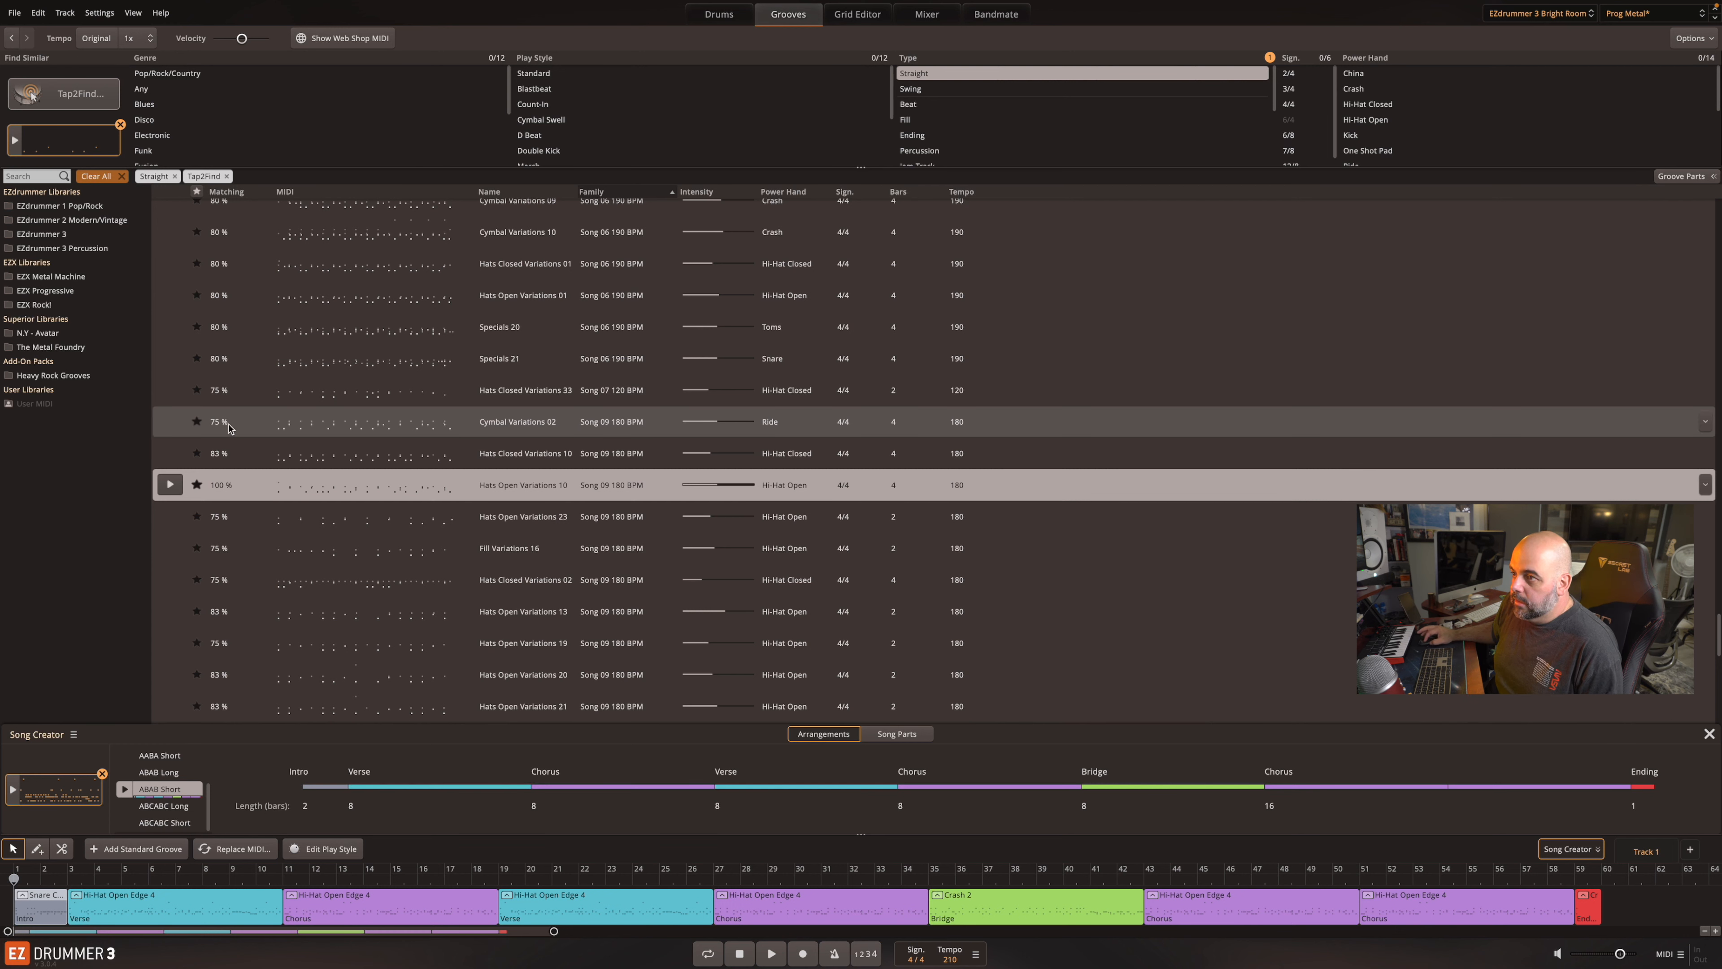
- Audition Cymbal Variations 02 and Hats Open Variations 10 from Song 09 180 BPM, and look through the neighbouring groove families
{"action": "left_click", "coordinate": [169, 423]}
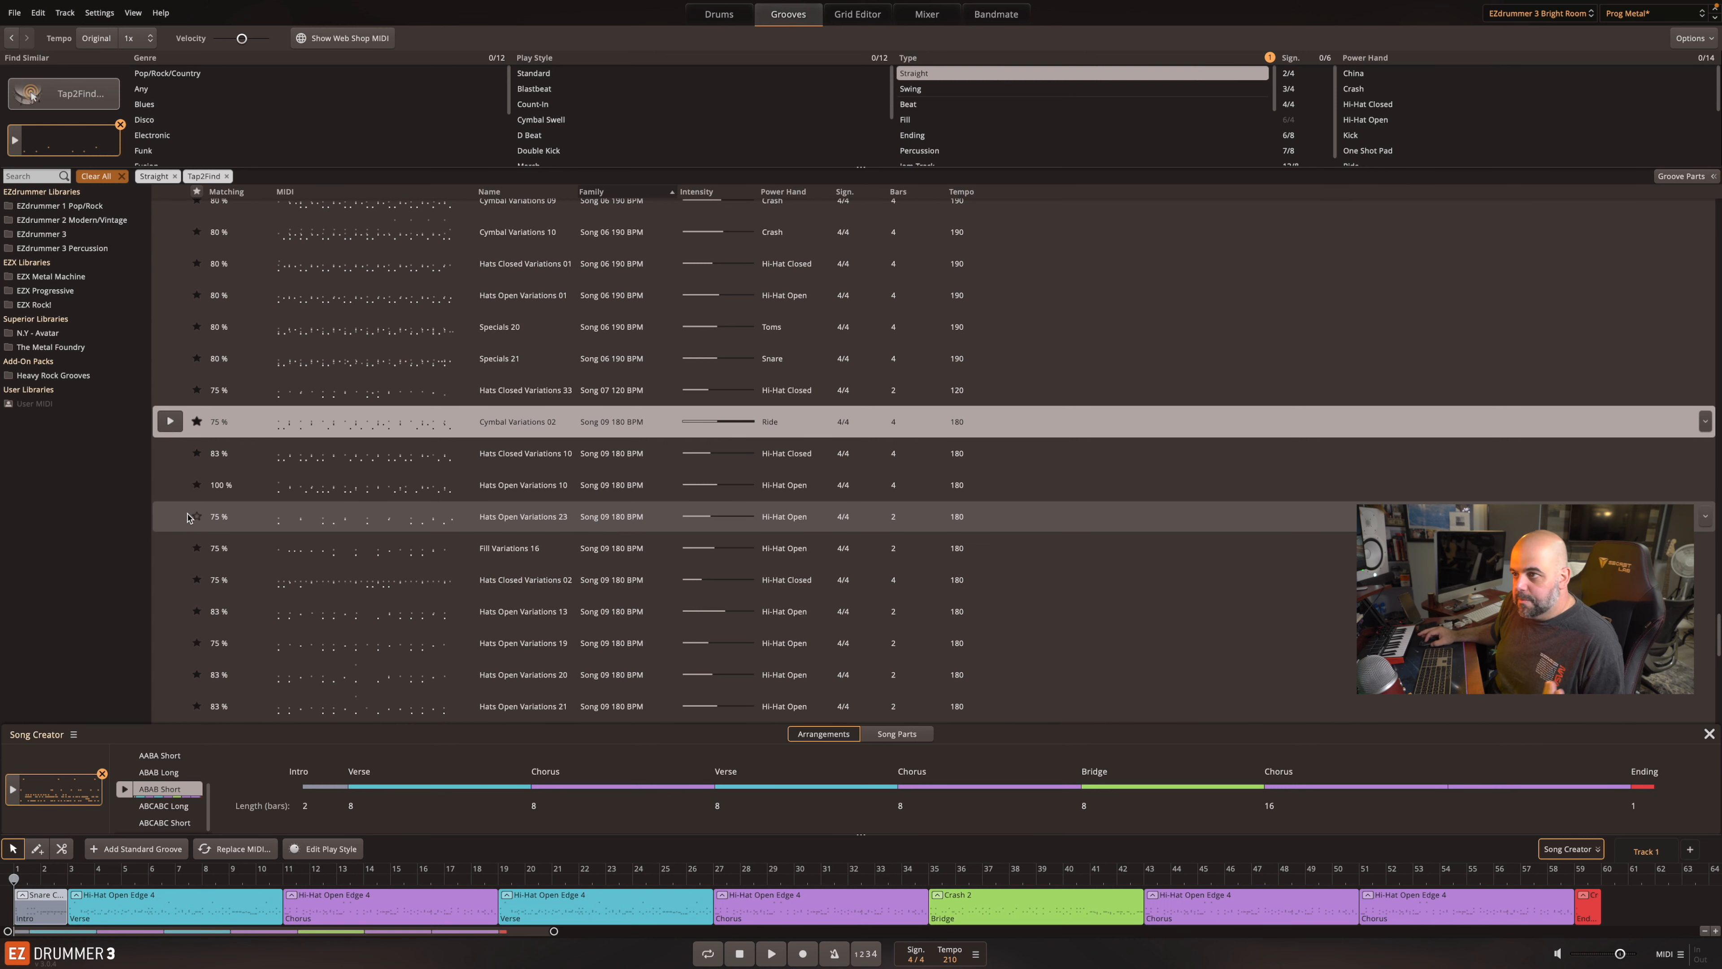
{"action": "left_click", "coordinate": [174, 489]}
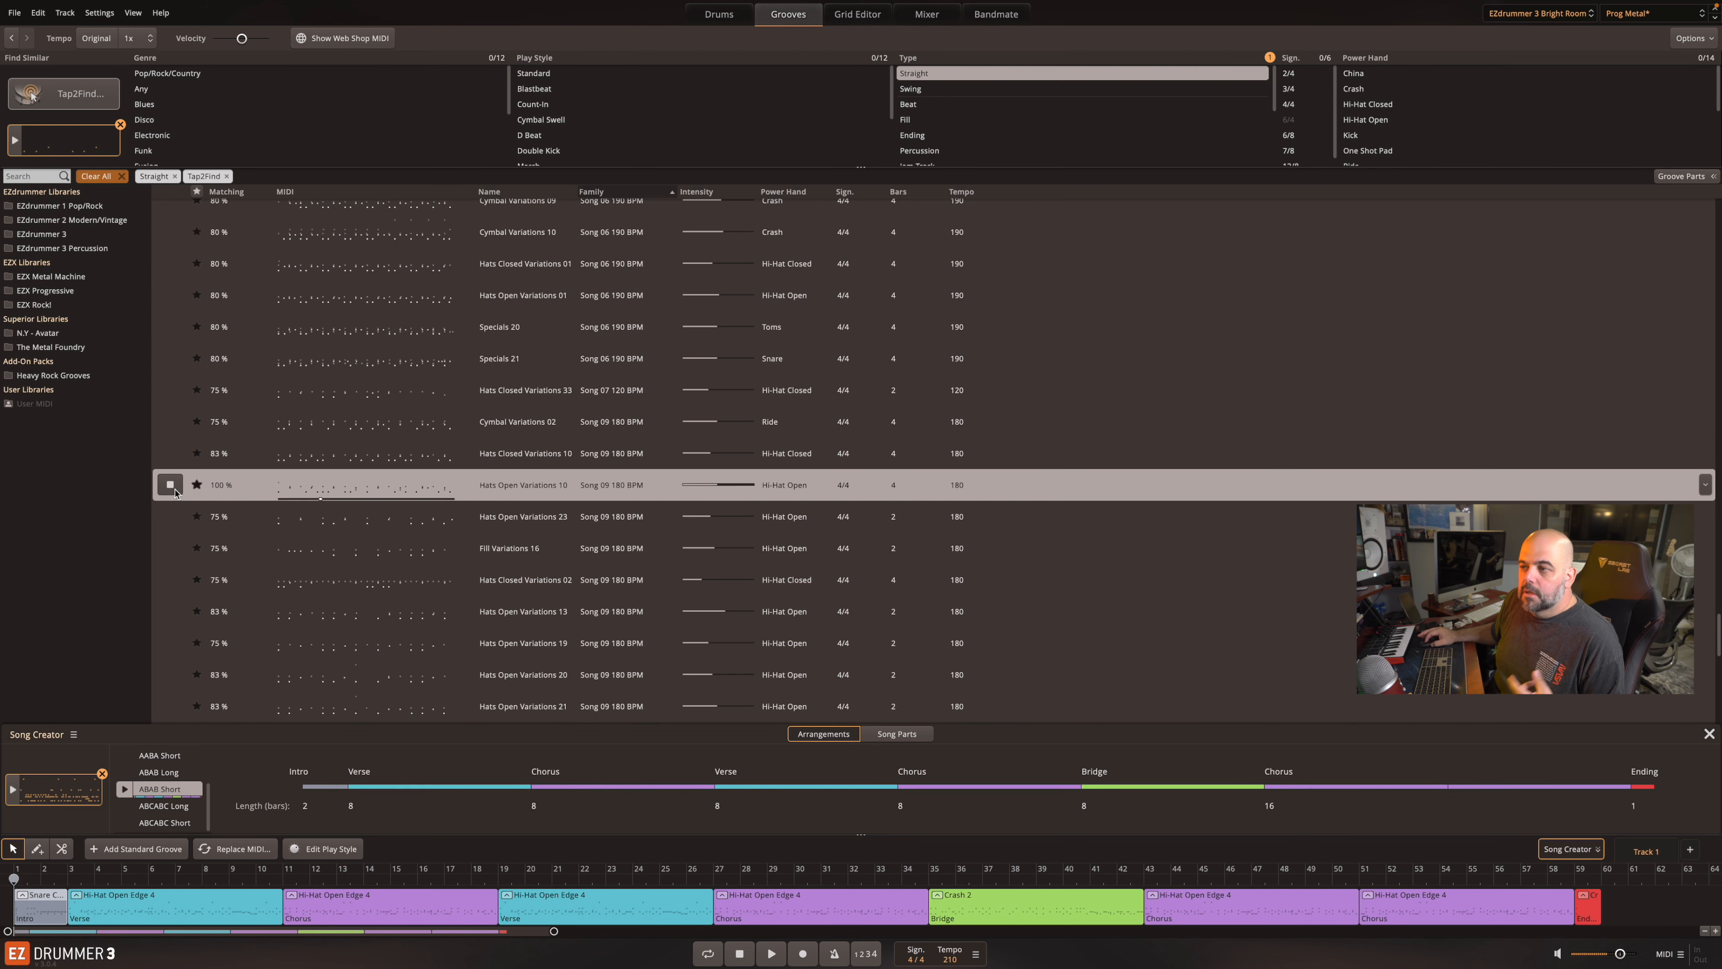
{"action": "left_click", "coordinate": [174, 489]}
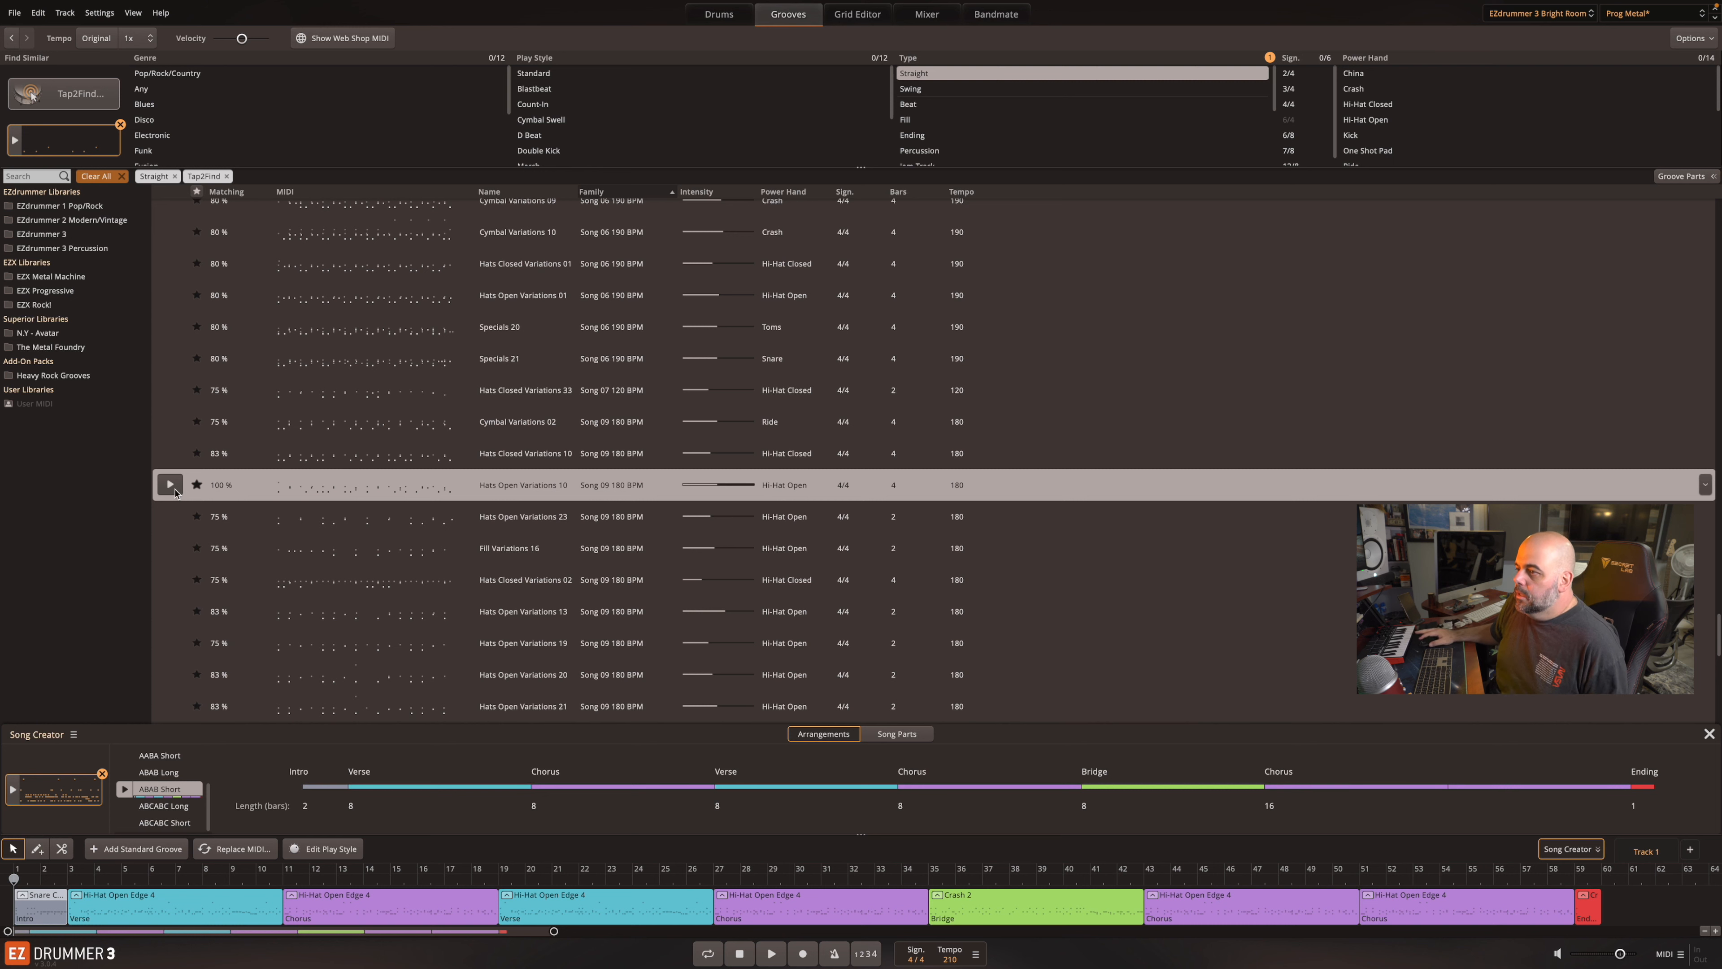
{"action": "scroll", "coordinate": [527, 510], "scroll_direction": "down", "scroll_amount": 1}
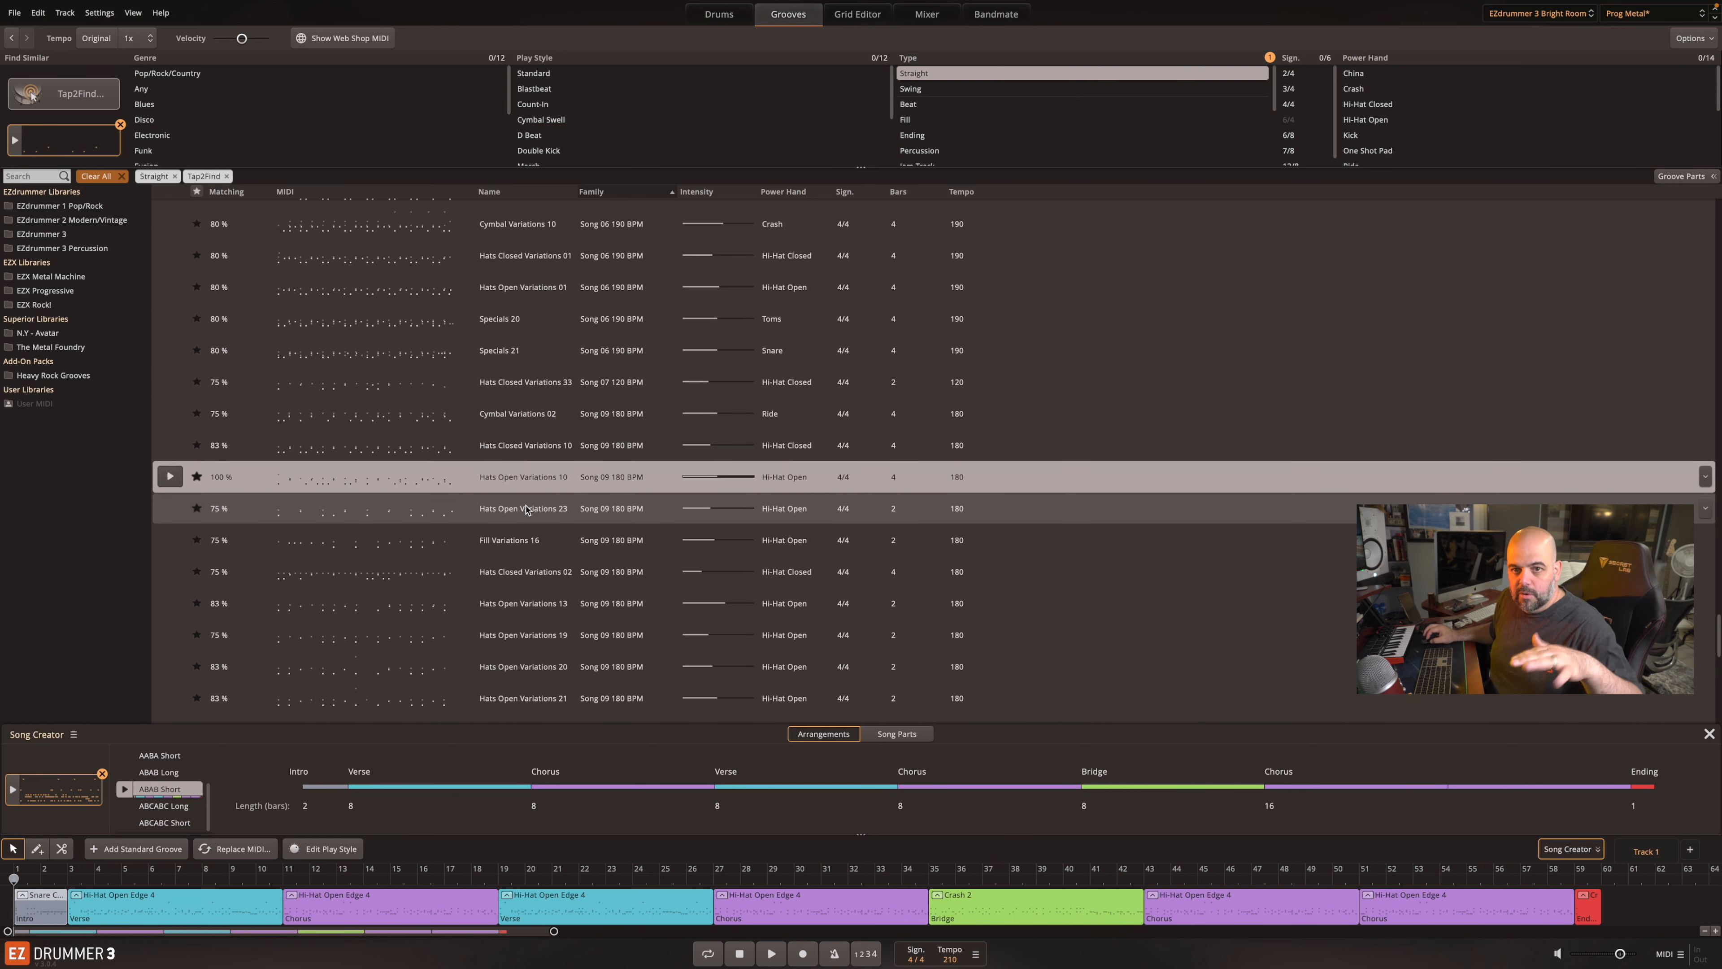
{"action": "scroll", "coordinate": [523, 510], "scroll_direction": "down", "scroll_amount": 3}
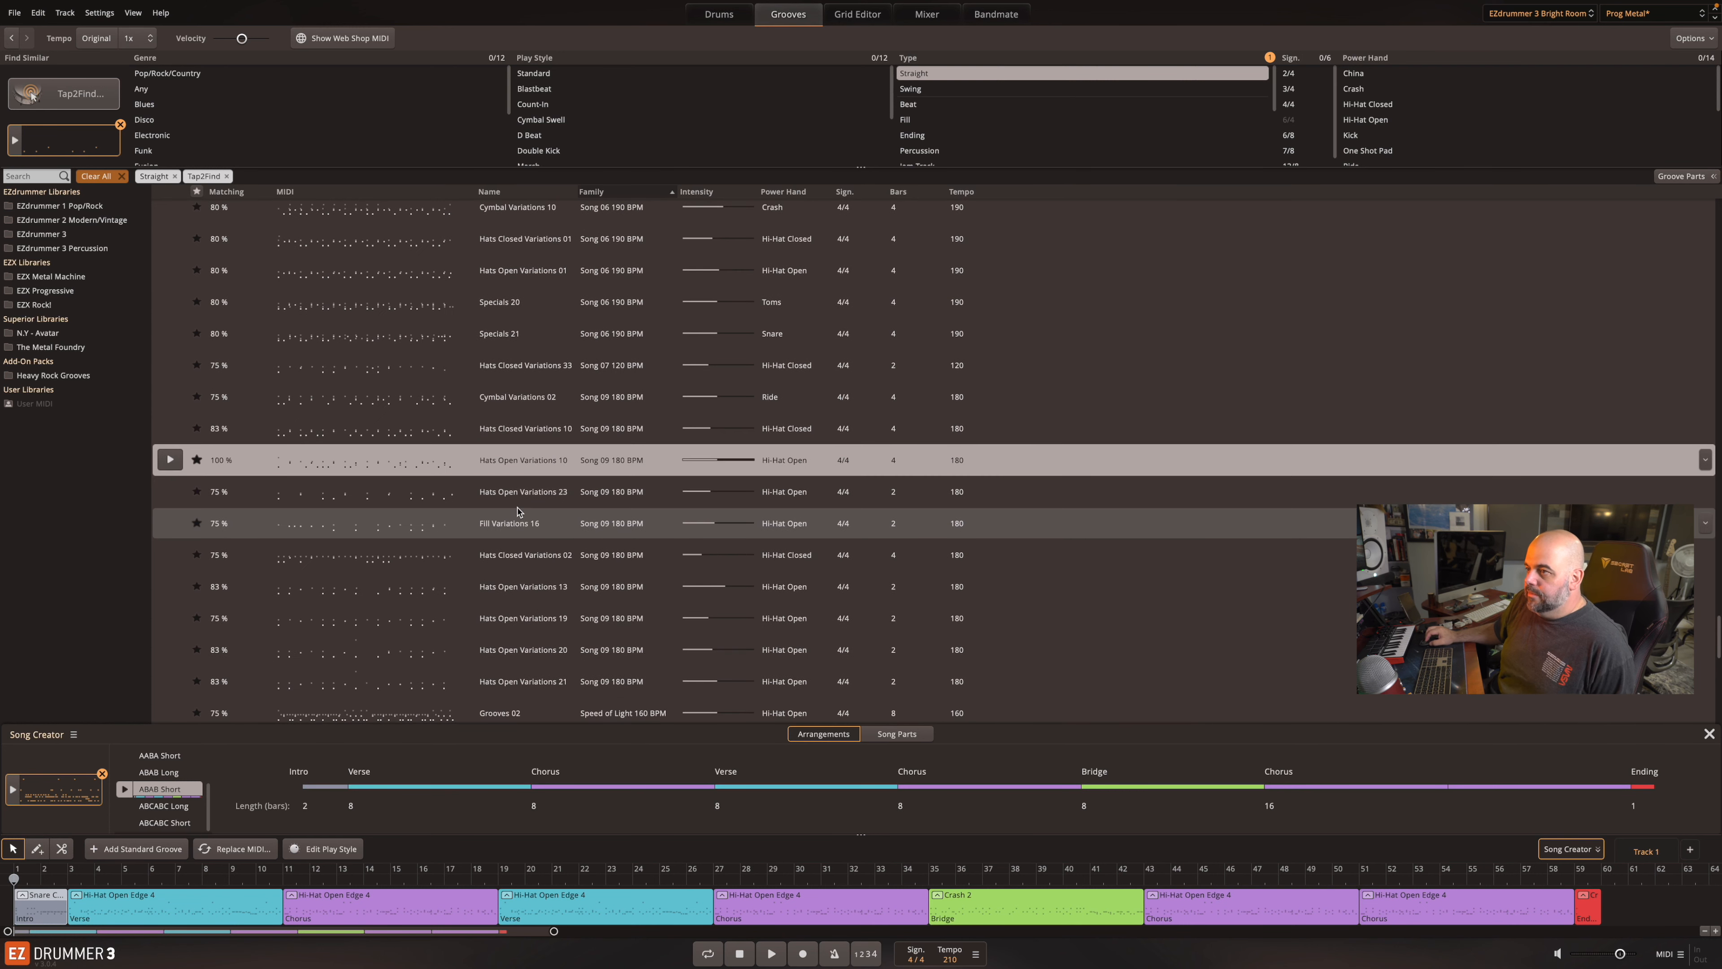
{"action": "scroll", "coordinate": [517, 511], "scroll_direction": "down", "scroll_amount": 10}
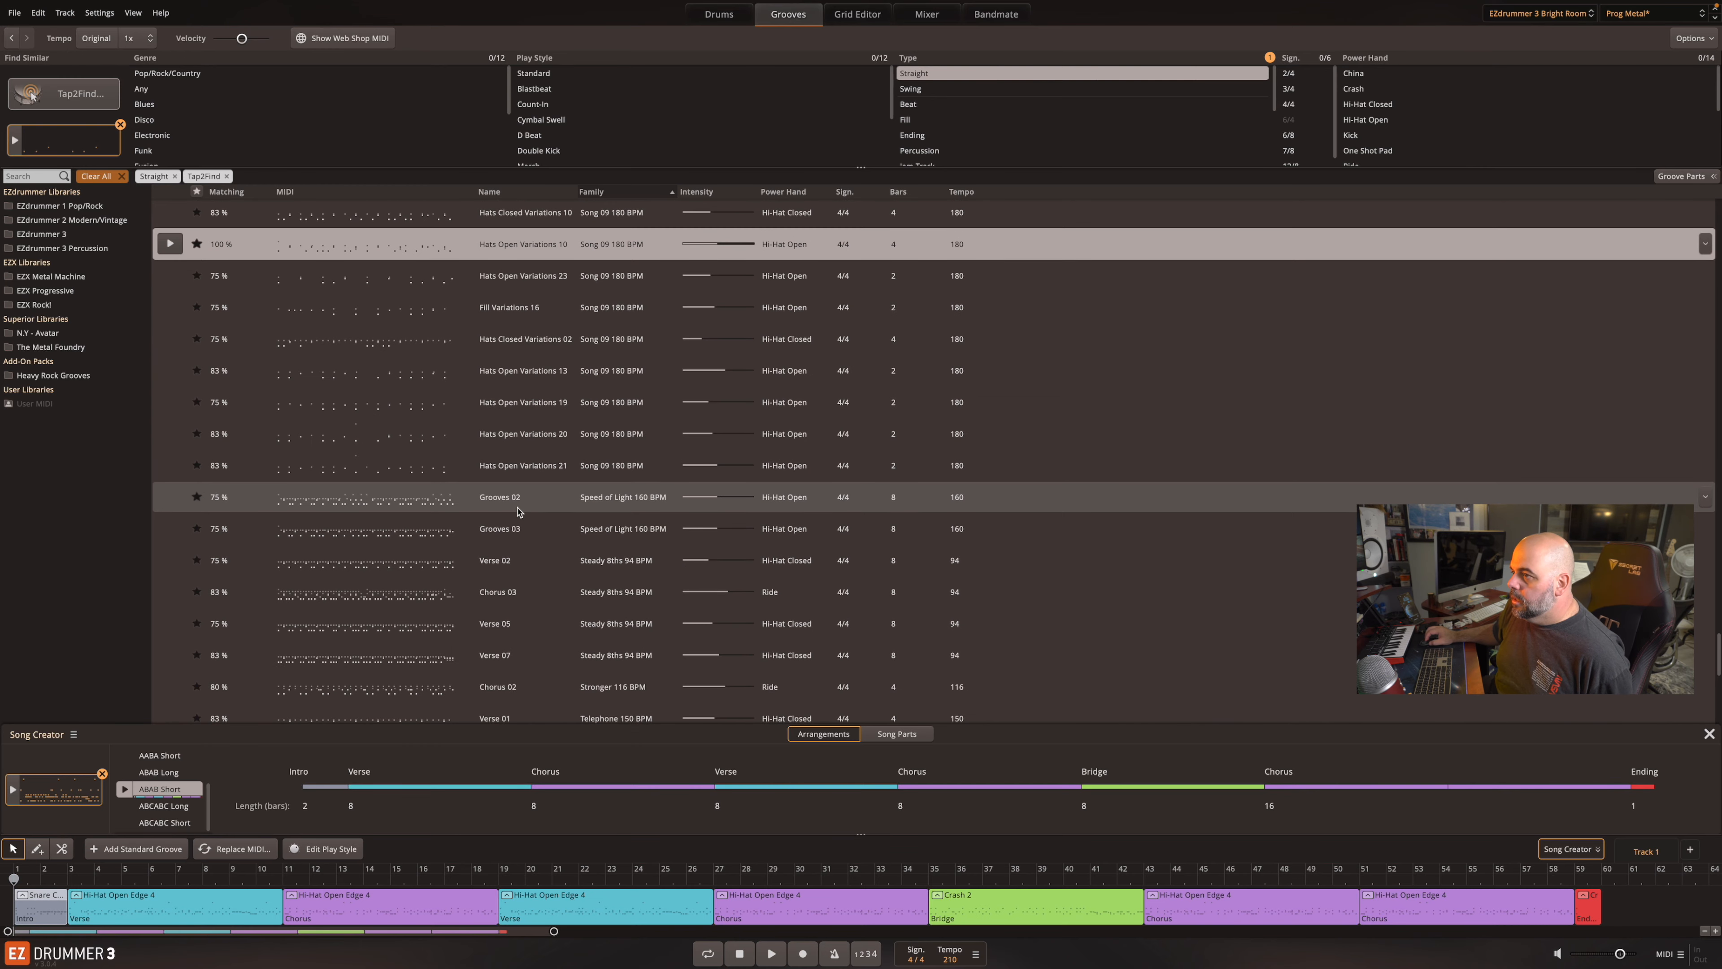
{"action": "scroll", "coordinate": [518, 510], "scroll_direction": "down", "scroll_amount": 10}
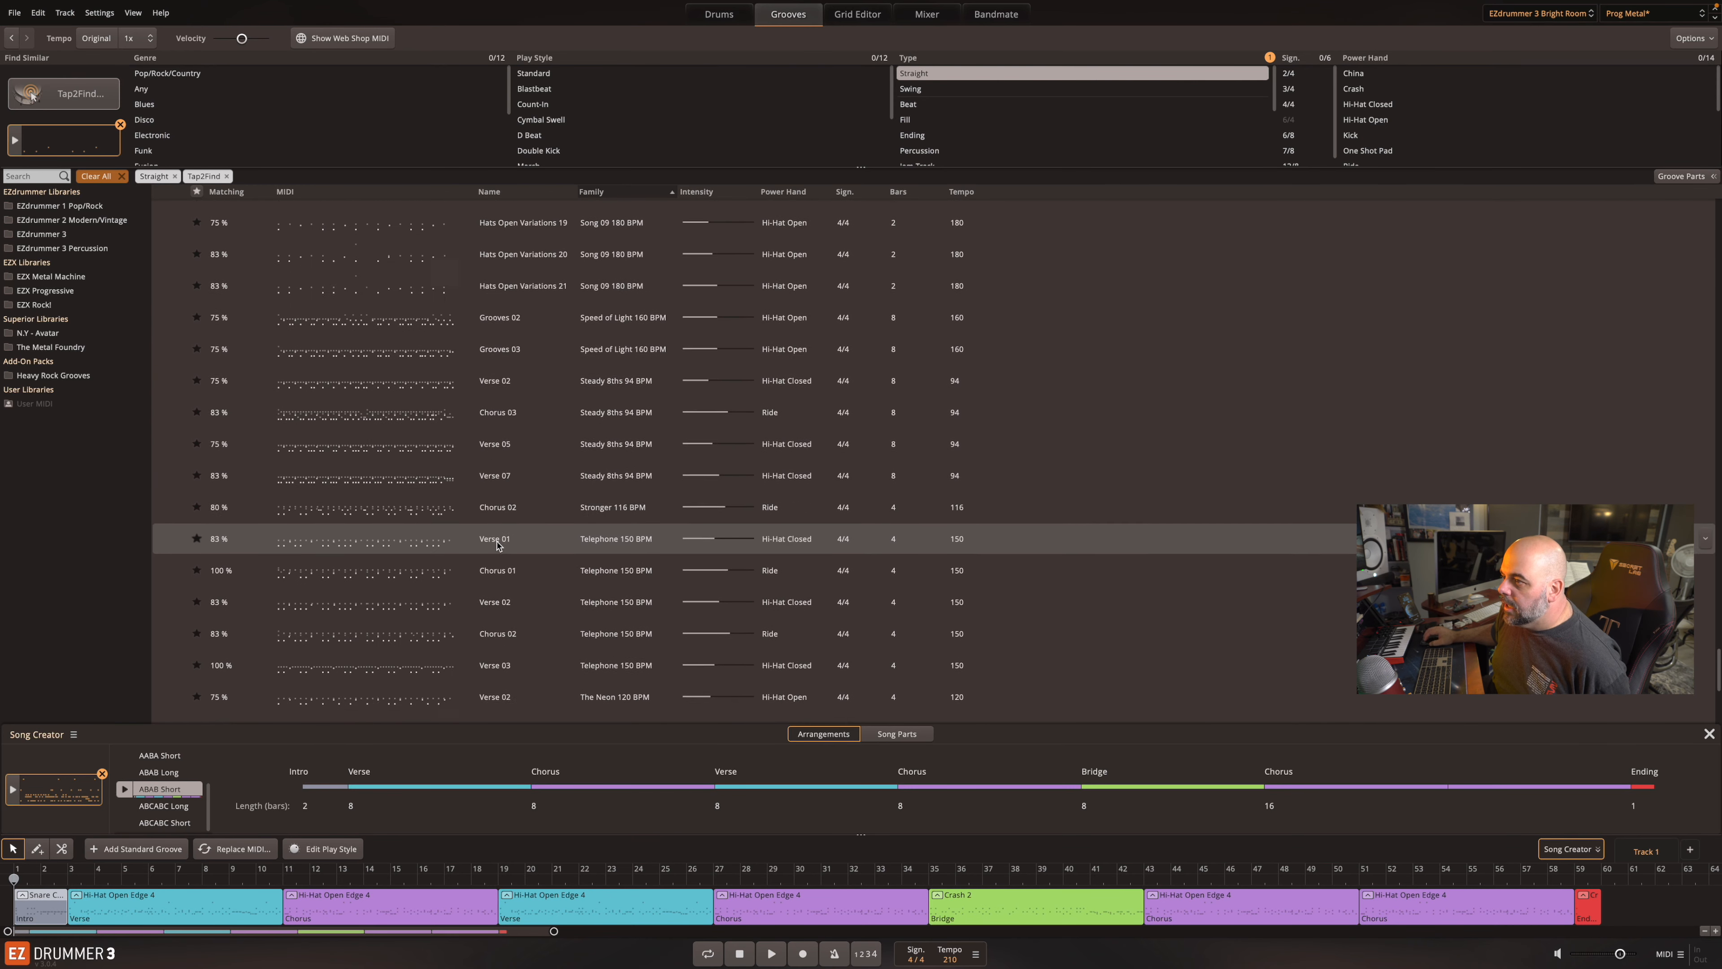
{"action": "scroll", "coordinate": [497, 544], "scroll_direction": "up", "scroll_amount": 6}
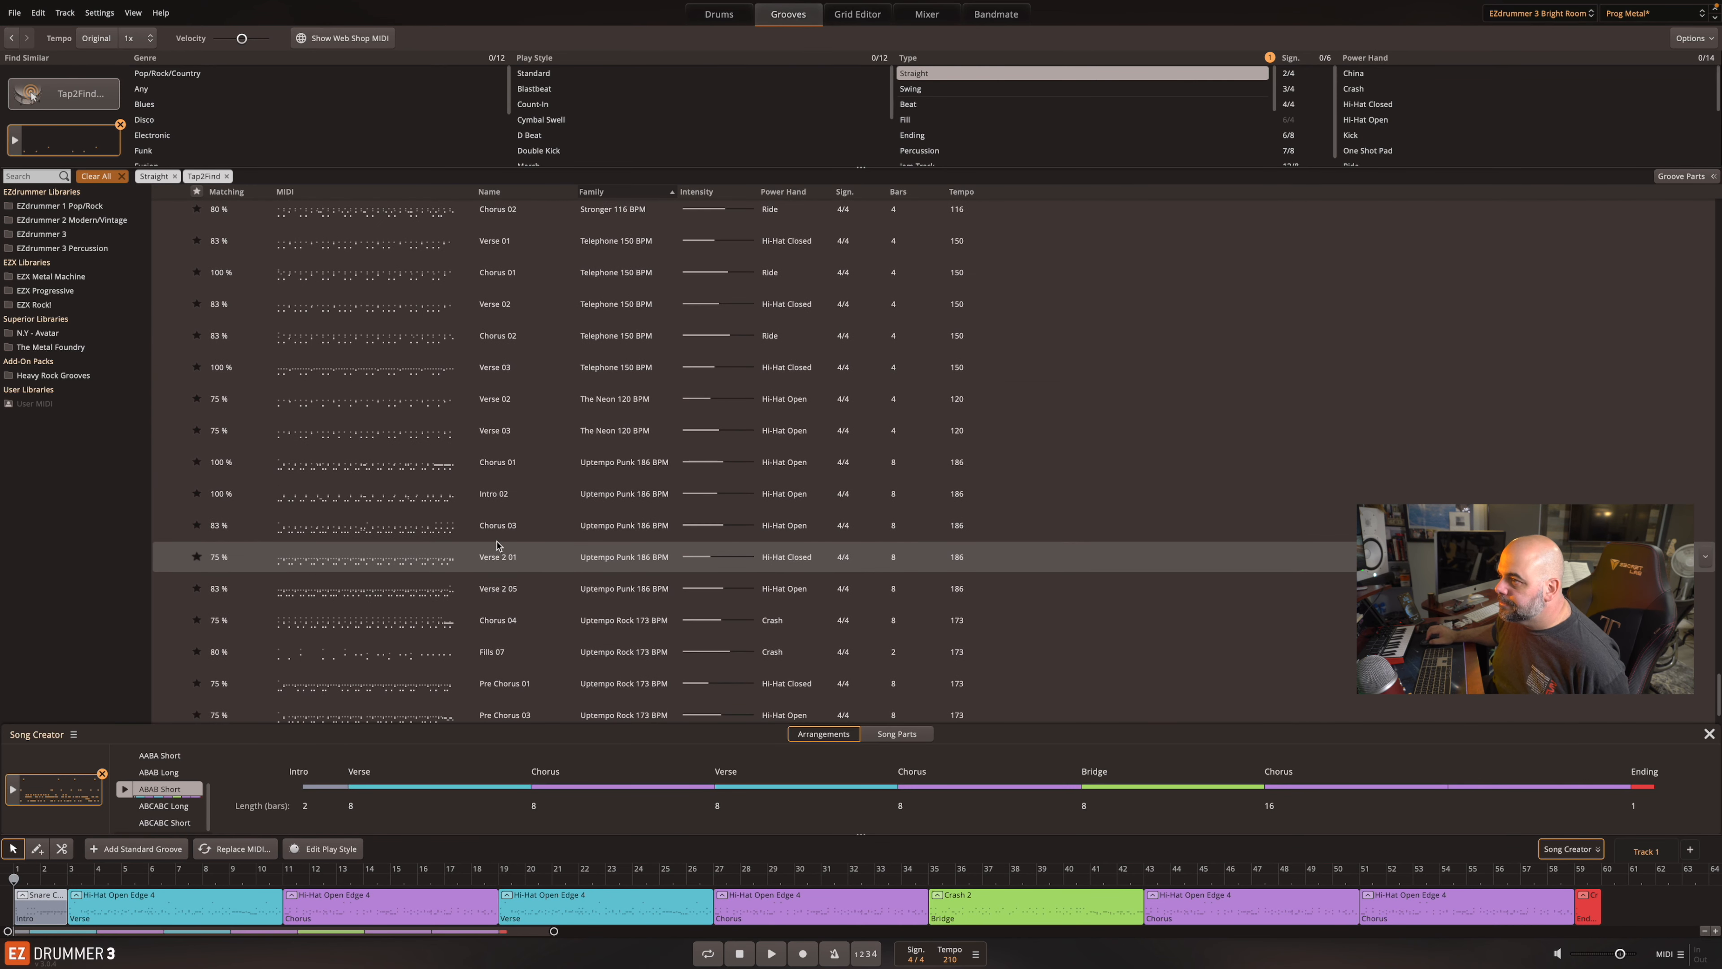
{"action": "scroll", "coordinate": [497, 544], "scroll_direction": "up", "scroll_amount": 15}
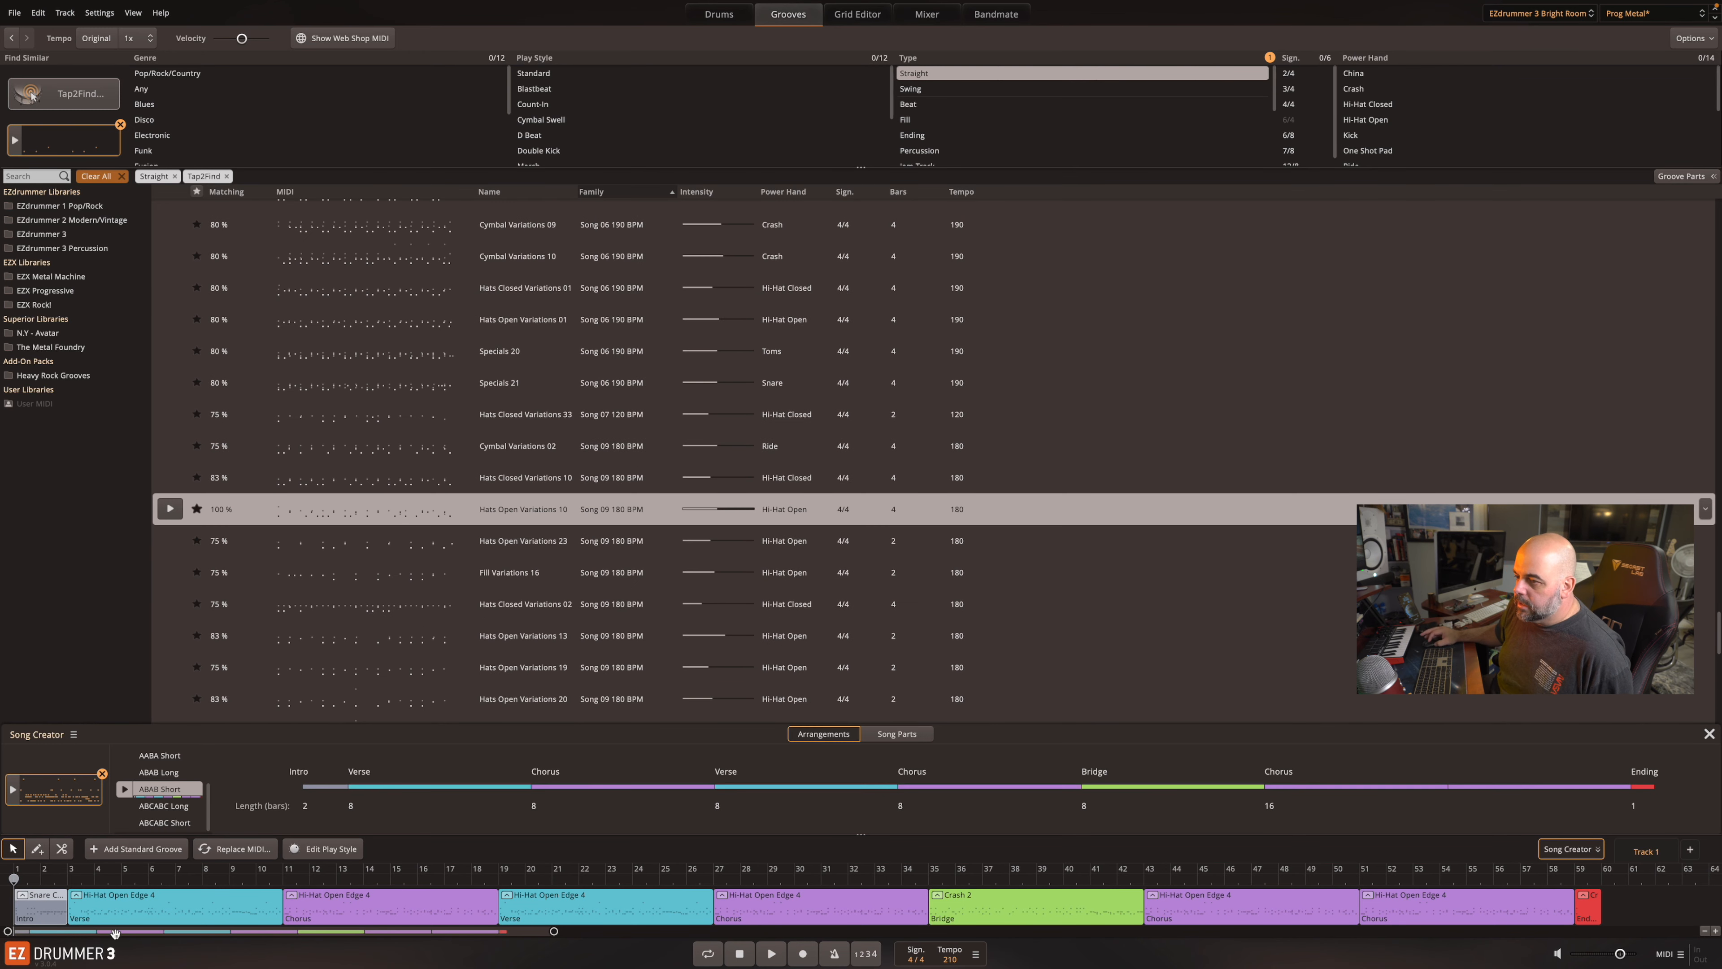
- Delete all song blocks from the track, place Hats Open Variations 10 at bar 1, and make it the Song Creator source
{"action": "left_click_drag", "start_coordinate": [1646, 913], "coordinate": [8, 921]}
{"action": "key", "text": "Delete"}
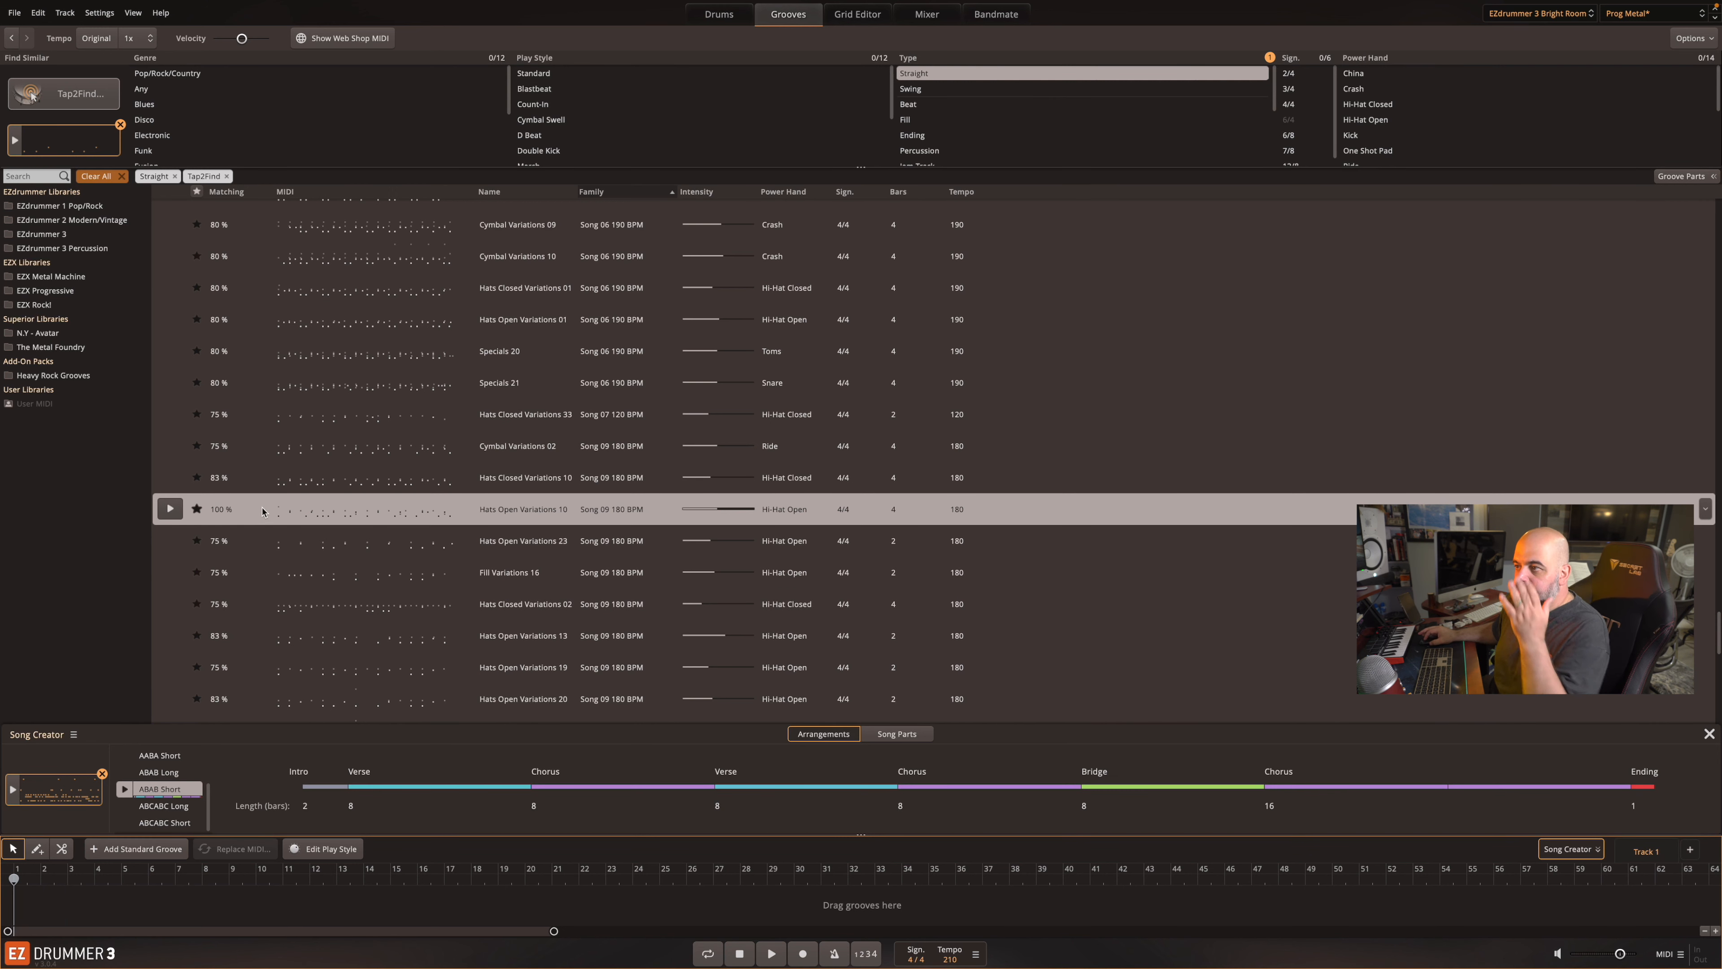
{"action": "left_click_drag", "start_coordinate": [433, 509], "coordinate": [6, 924]}
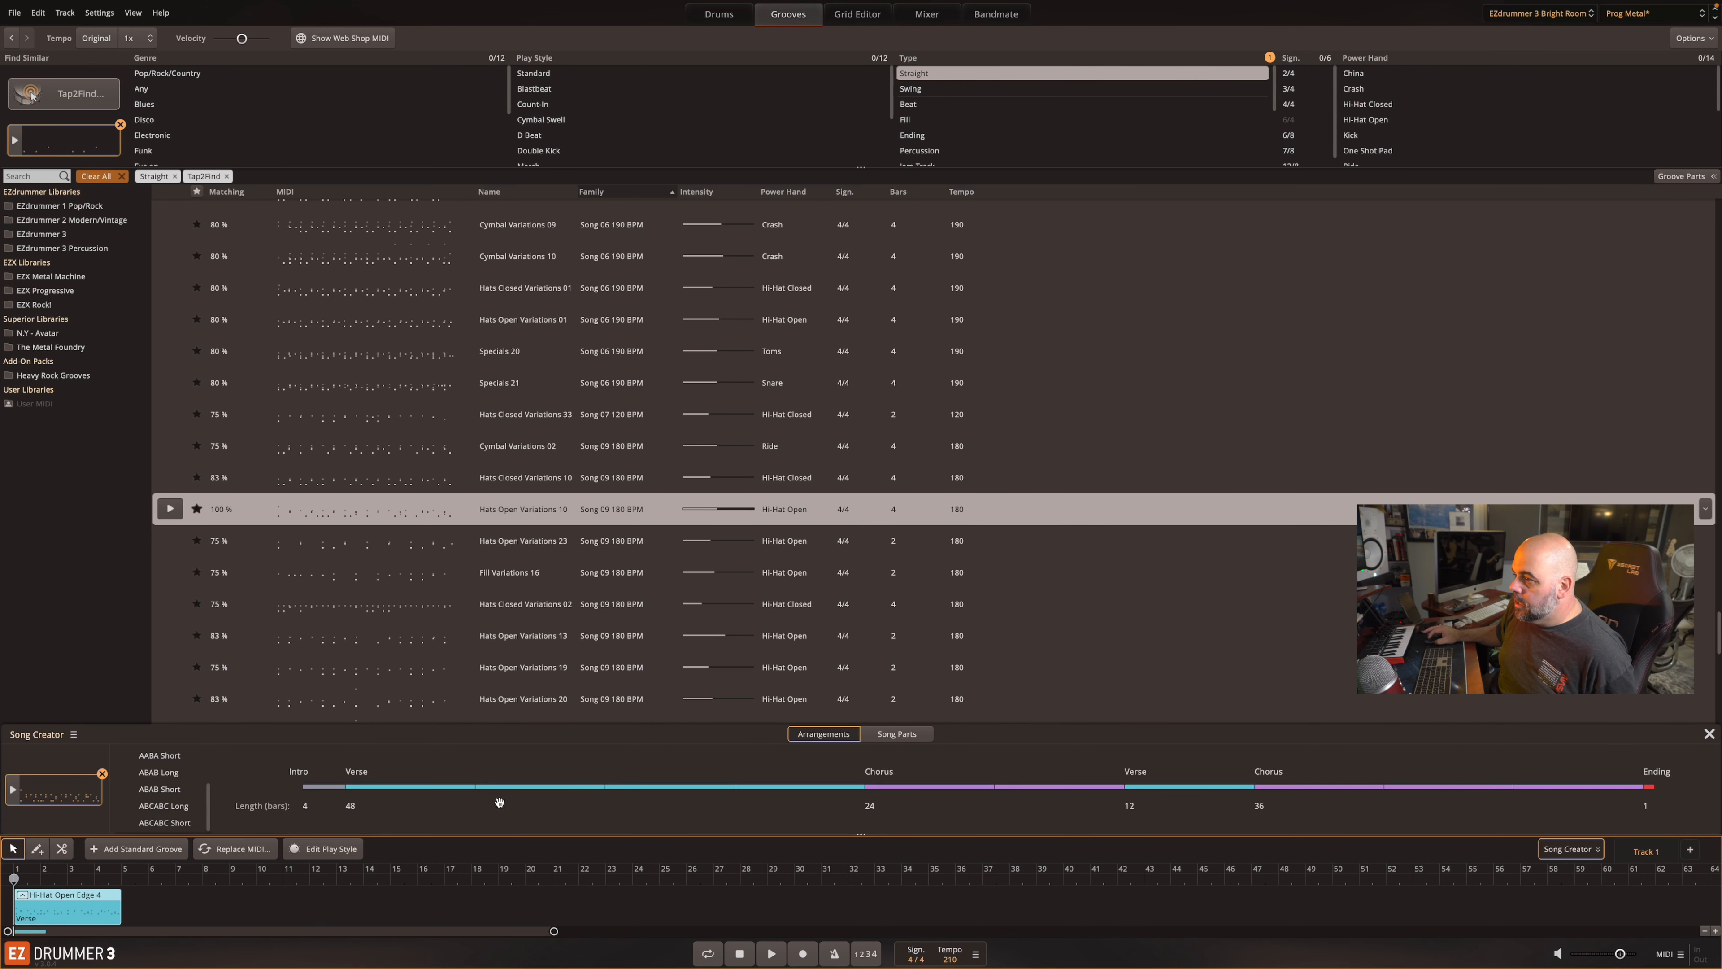
- Compare the section lengths of the ABAB Short and ABAB Long arrangements in Song Creator
{"action": "left_click", "coordinate": [163, 791]}
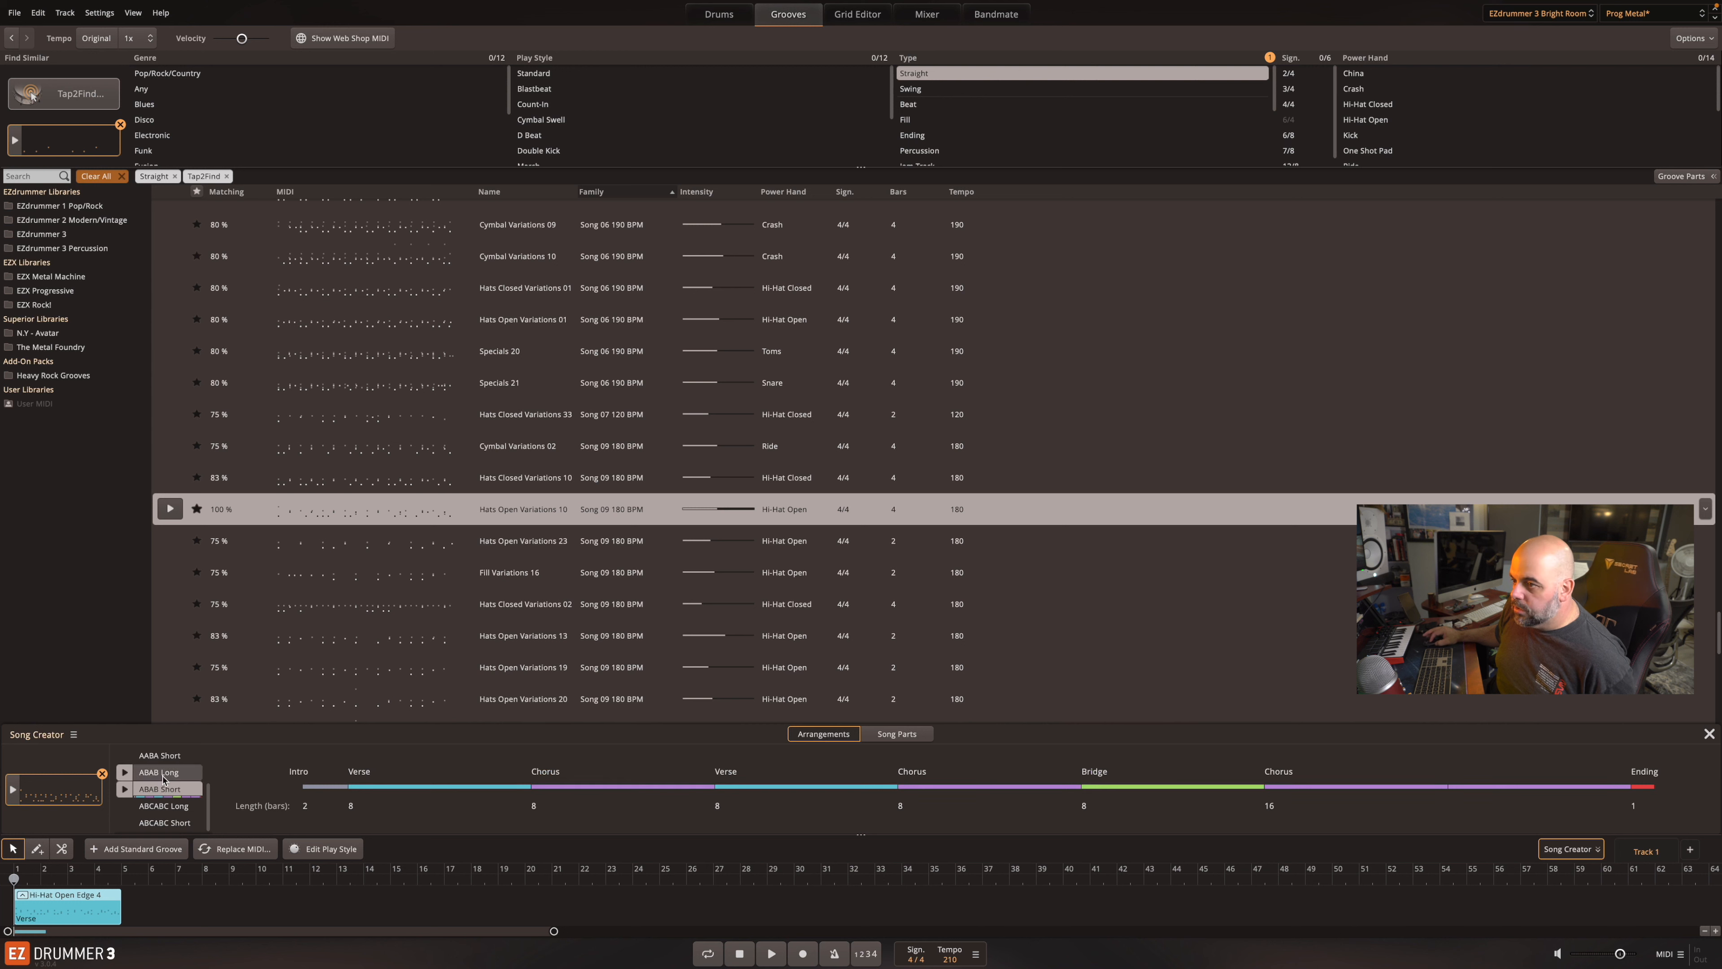
{"action": "left_click", "coordinate": [164, 773]}
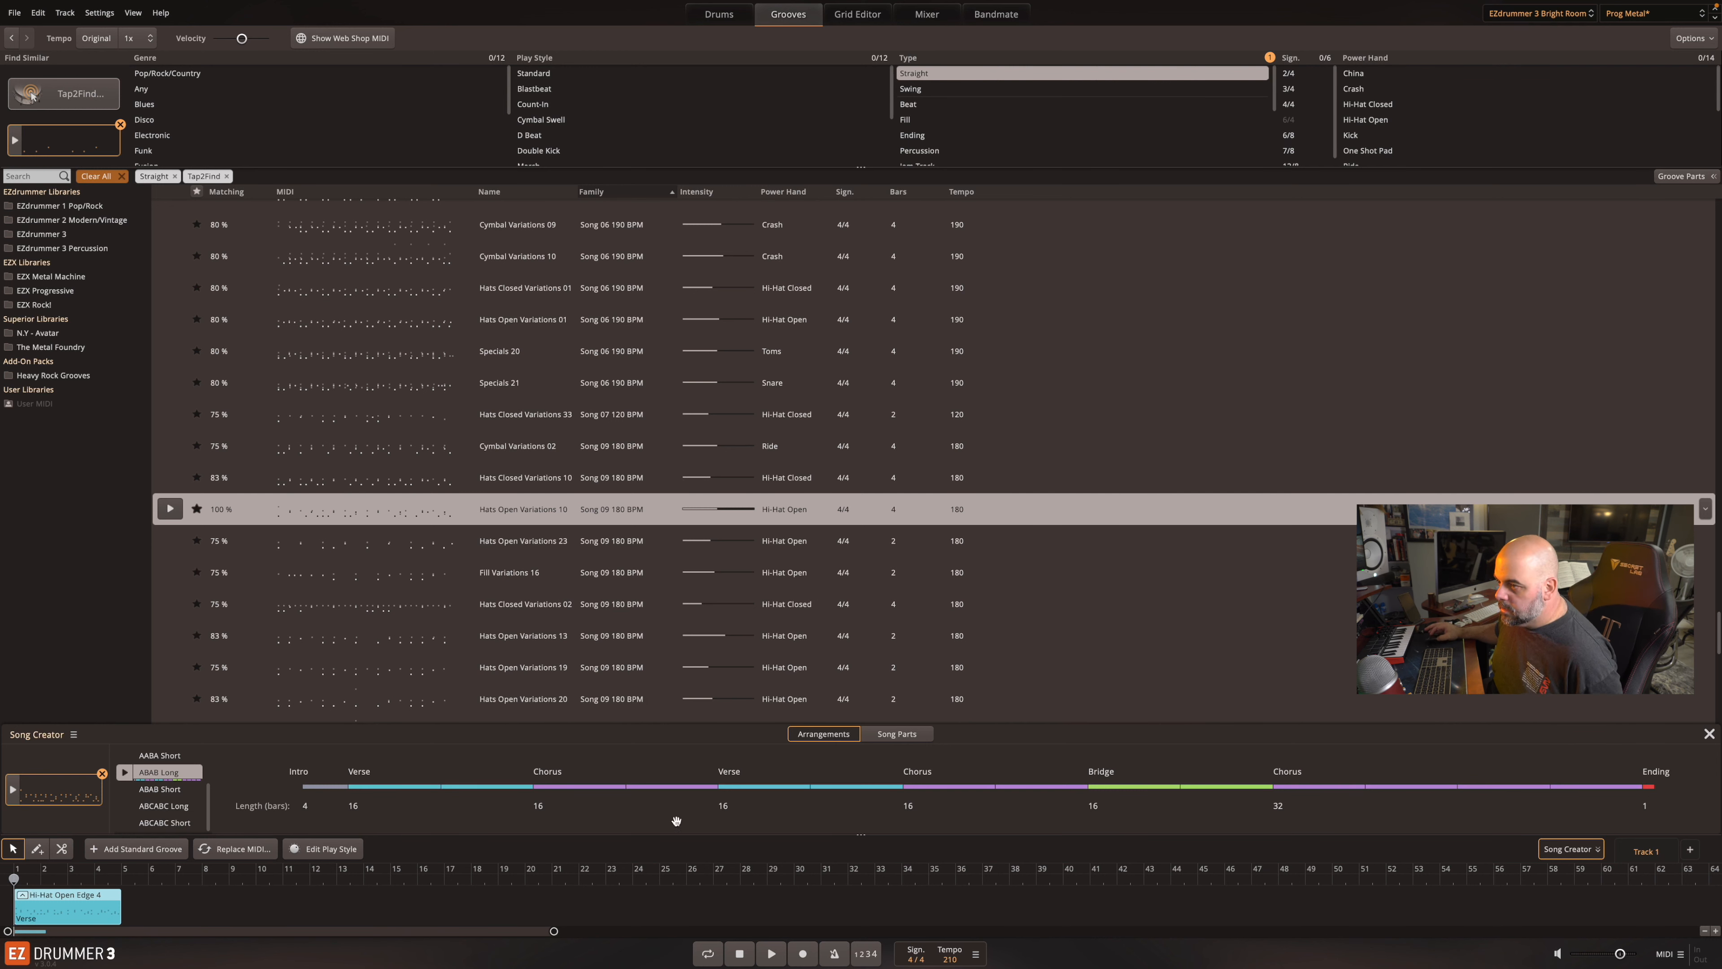
{"action": "left_click", "coordinate": [162, 789]}
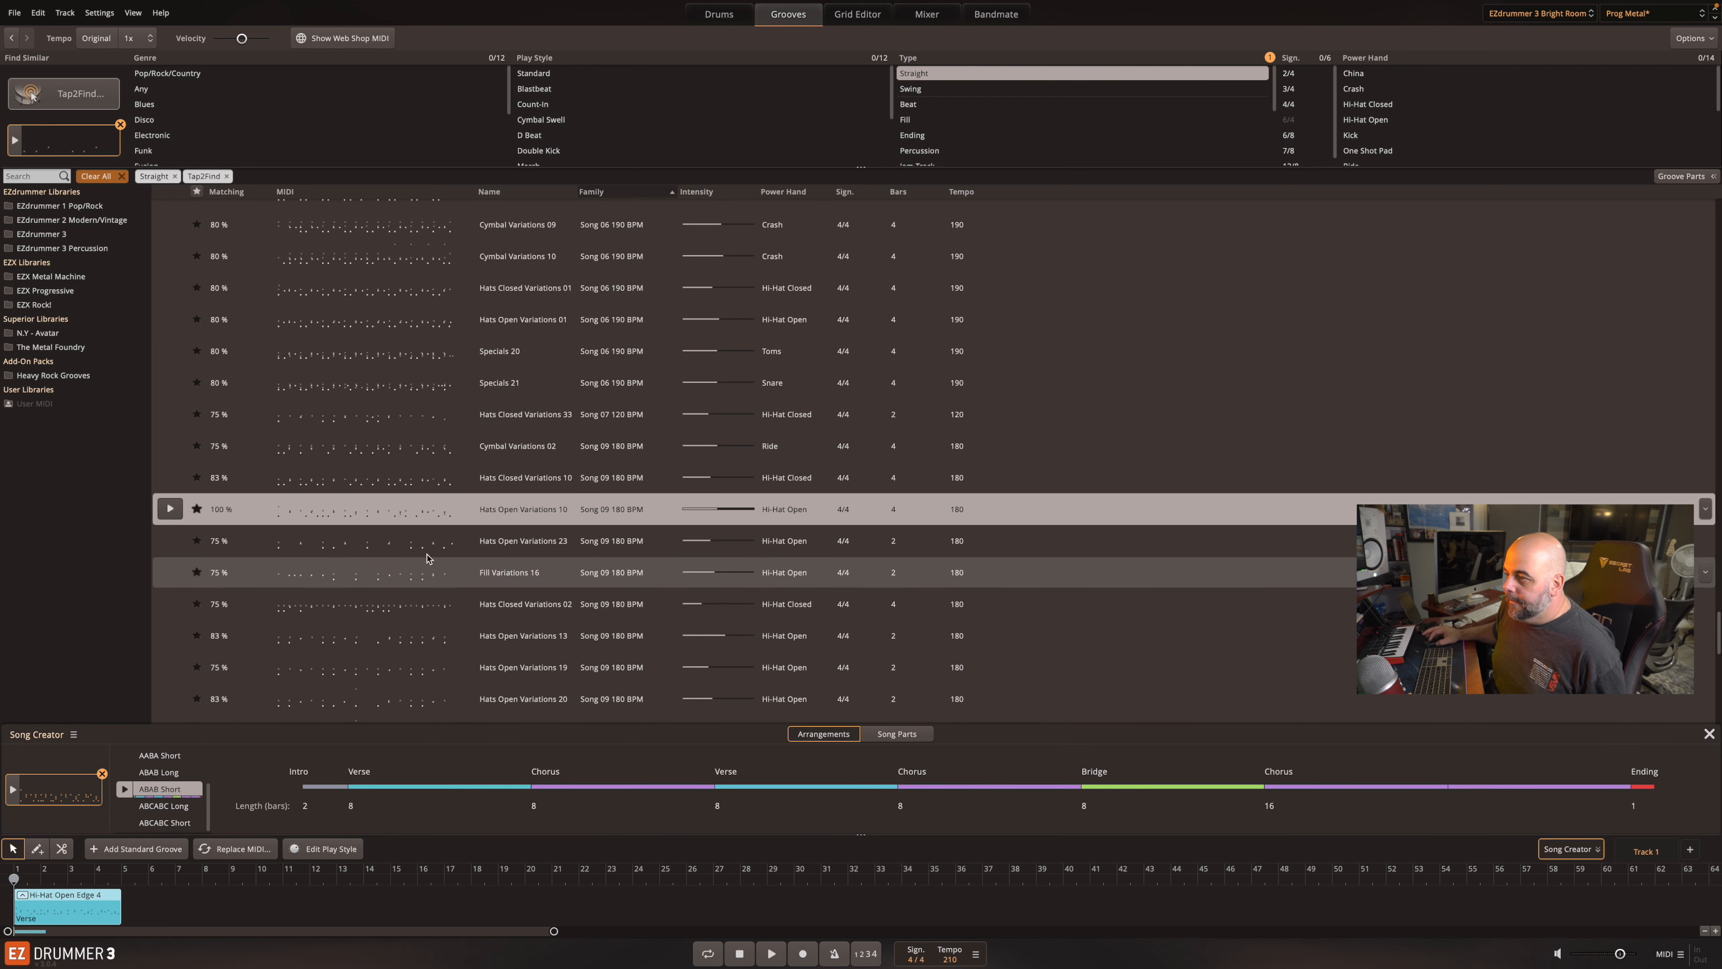
{"action": "scroll", "coordinate": [427, 557], "scroll_direction": "down", "scroll_amount": 3}
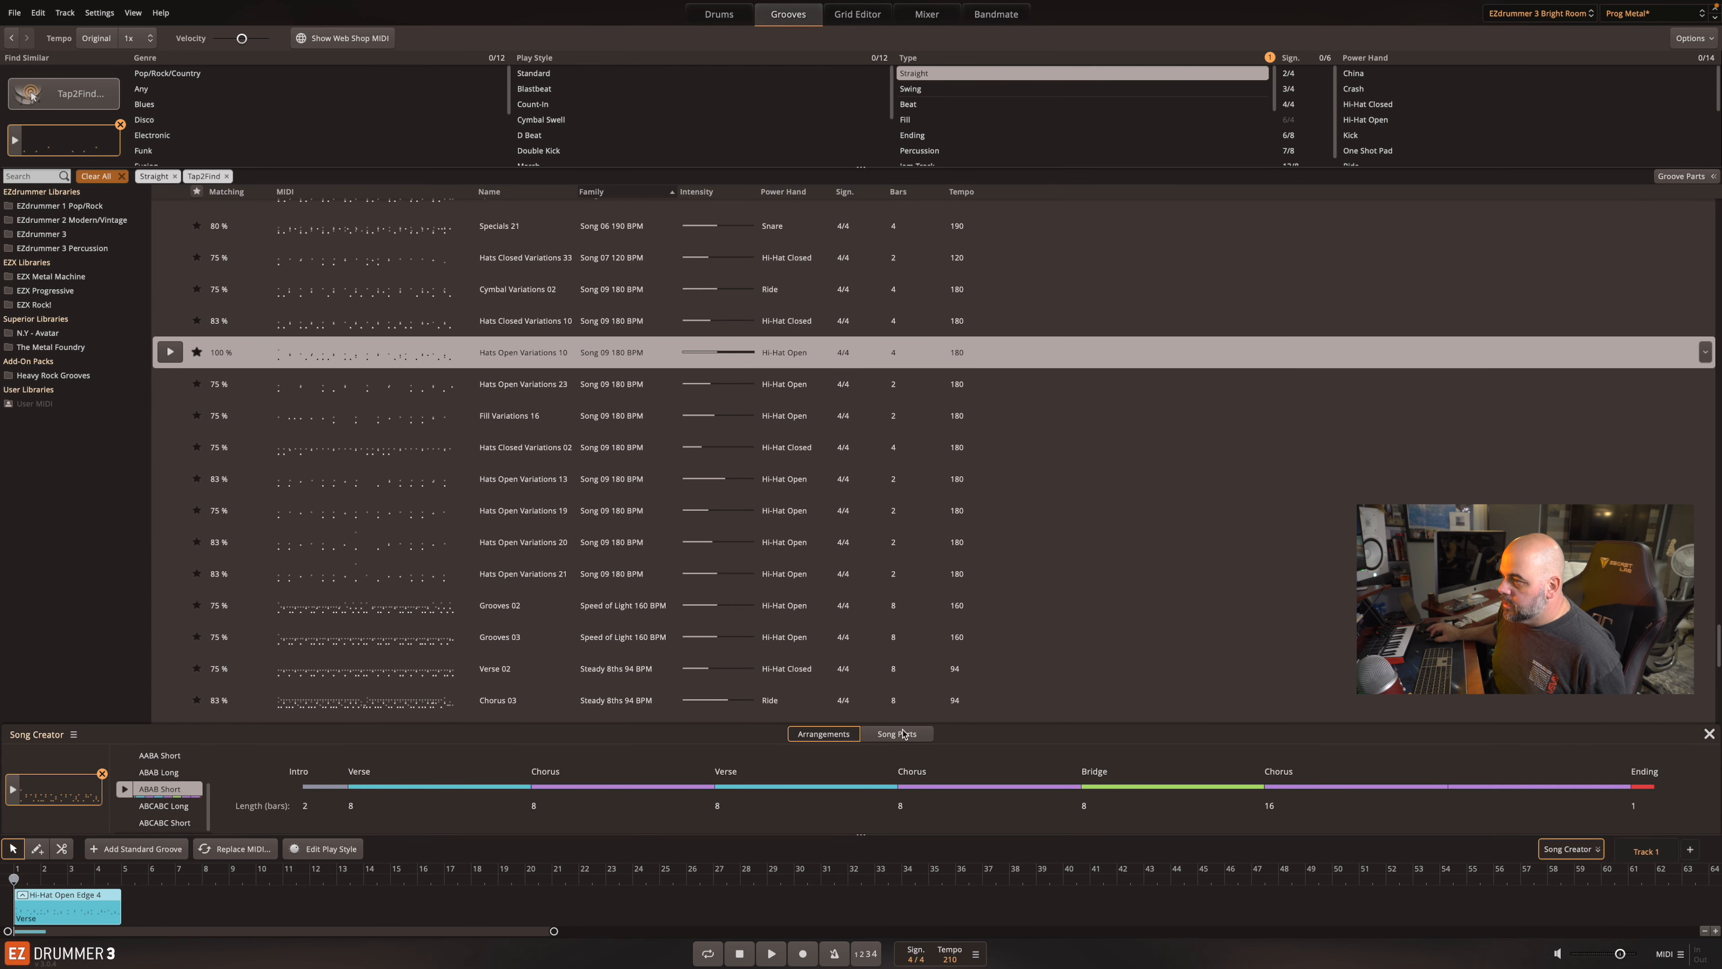
- Show the Song Creator song parts, play the source groove, and look through the verse, pre-chorus, chorus, bridge, fill and ending suggestions
{"action": "left_click", "coordinate": [902, 733]}
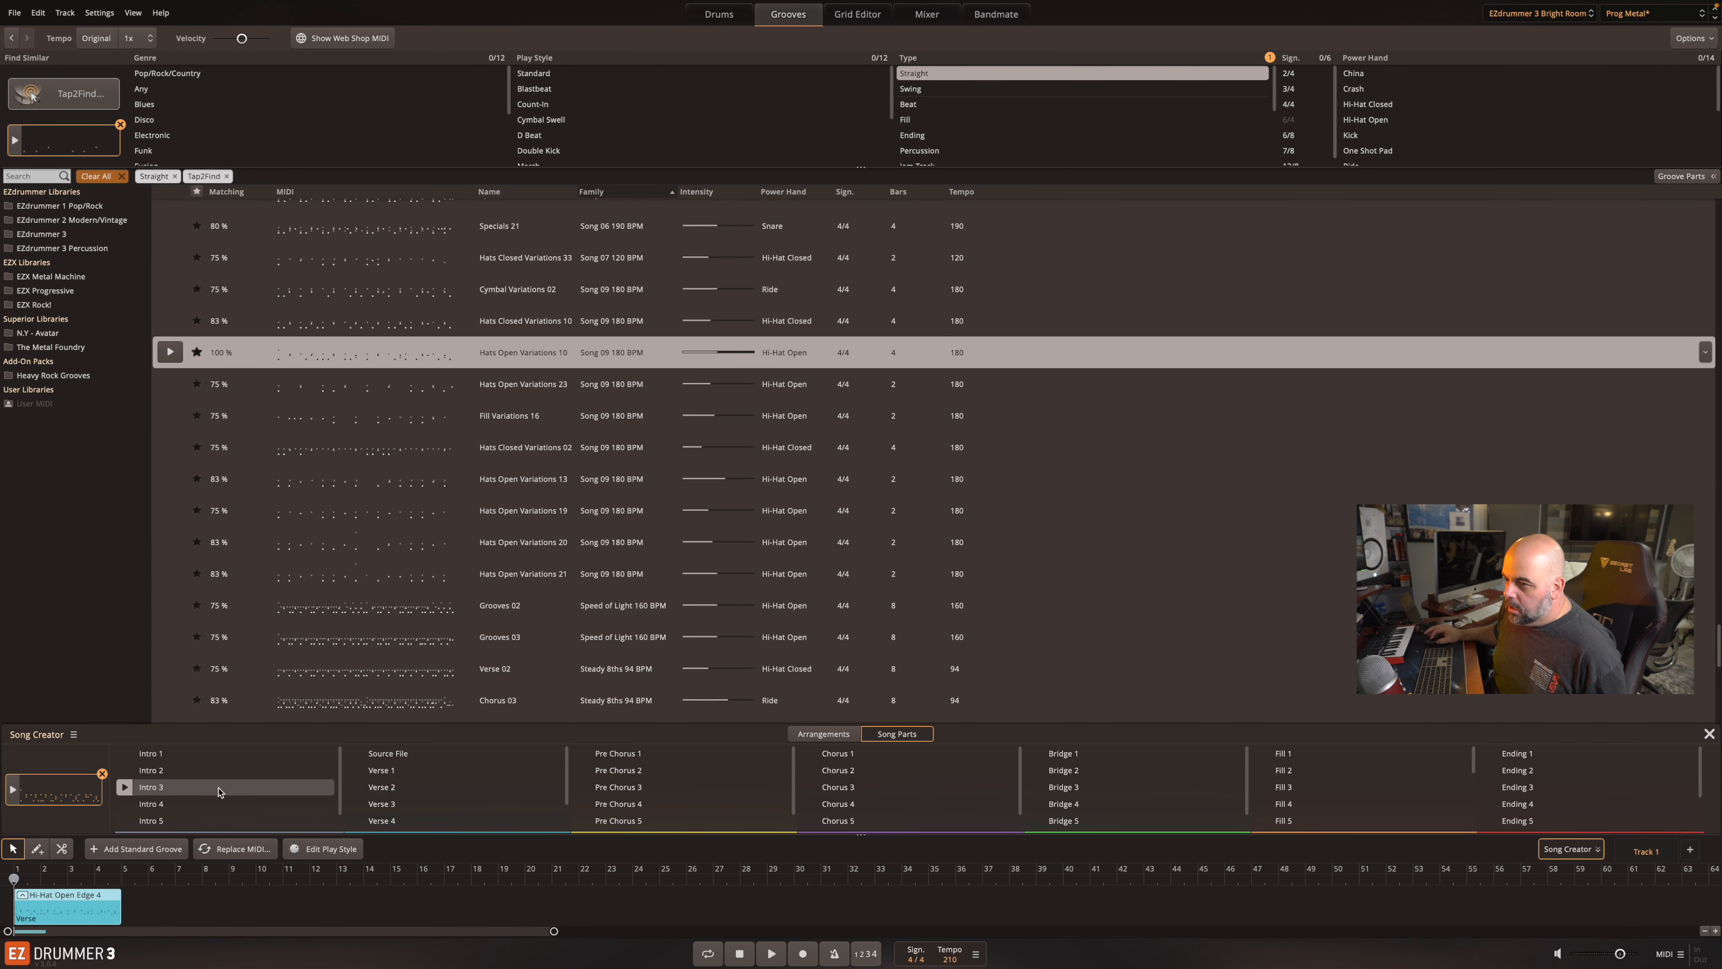
{"action": "left_click", "coordinate": [12, 789]}
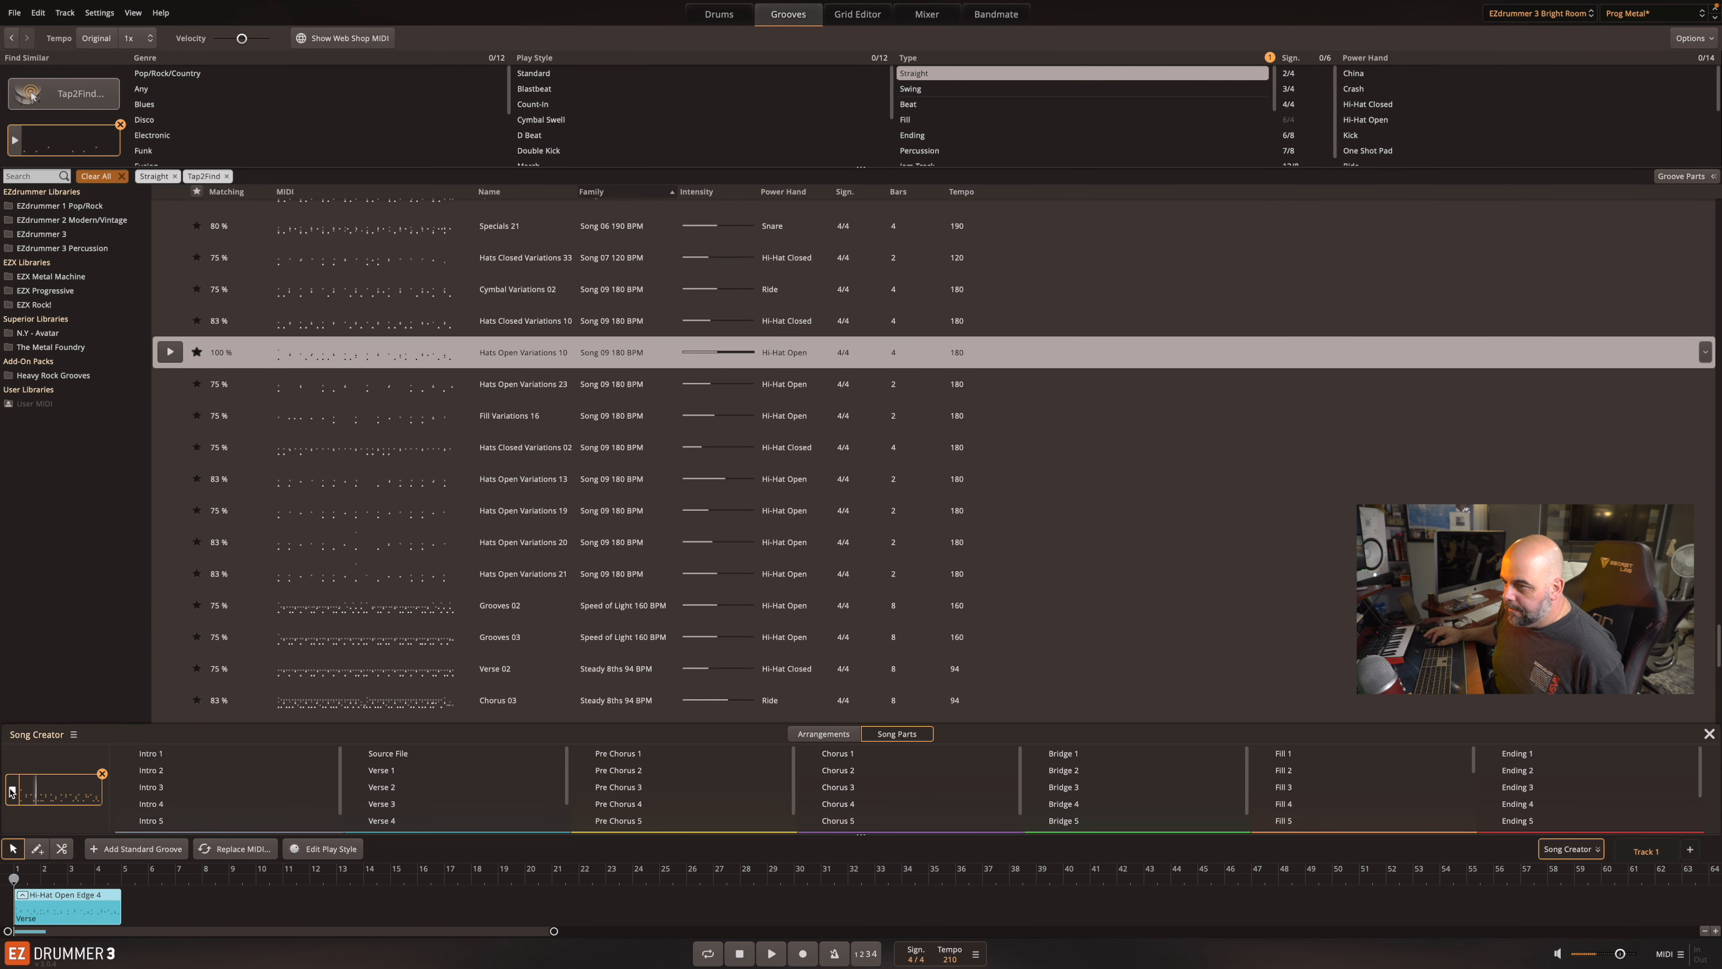
{"action": "left_click", "coordinate": [12, 789]}
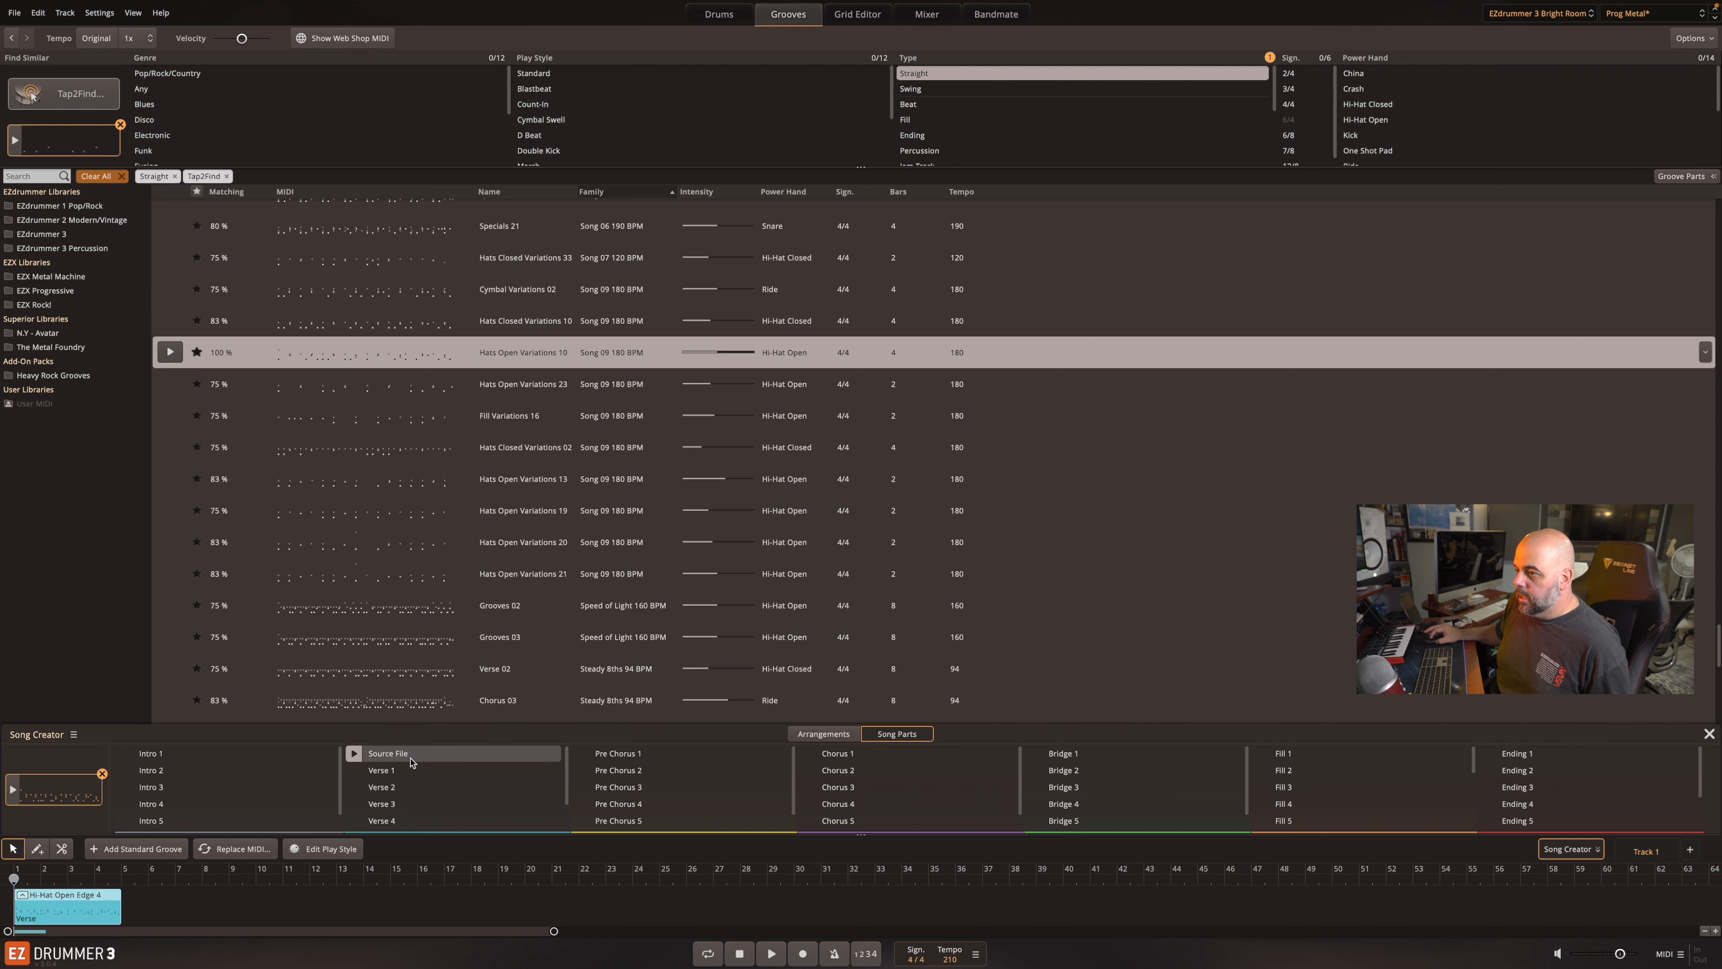
{"action": "scroll", "coordinate": [412, 778], "scroll_direction": "down", "scroll_amount": 1}
{"action": "scroll", "coordinate": [640, 778], "scroll_direction": "down", "scroll_amount": 1}
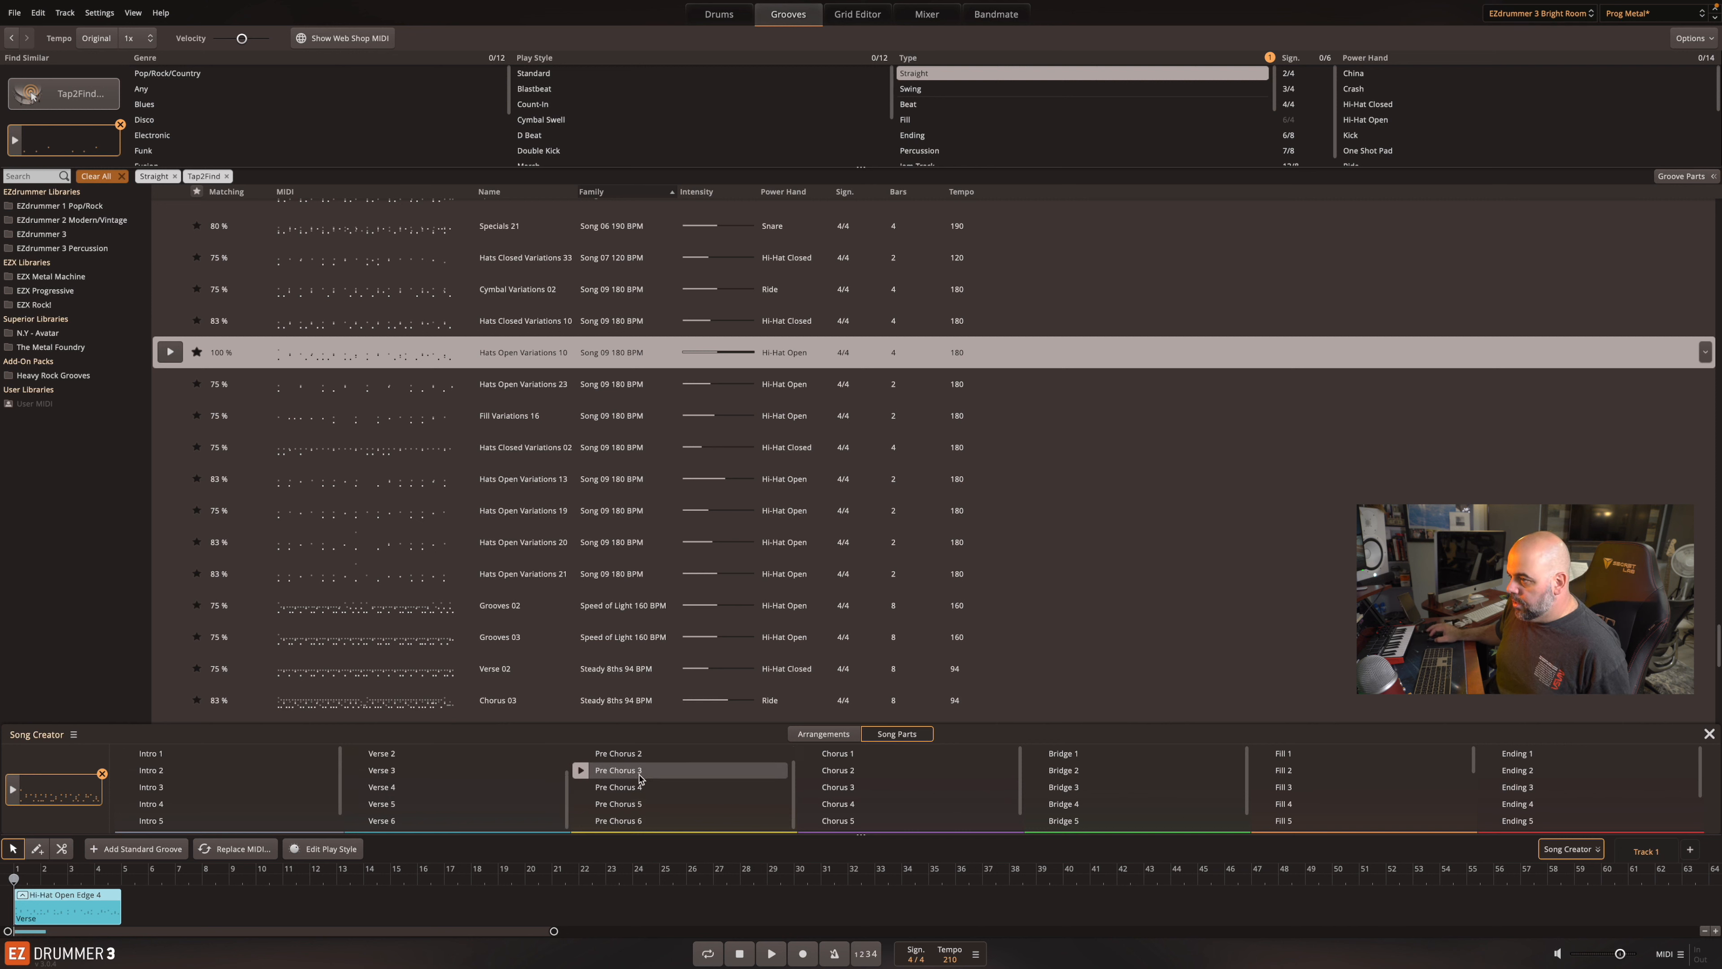
{"action": "scroll", "coordinate": [874, 784], "scroll_direction": "down", "scroll_amount": 1}
{"action": "scroll", "coordinate": [1118, 777], "scroll_direction": "down", "scroll_amount": 1}
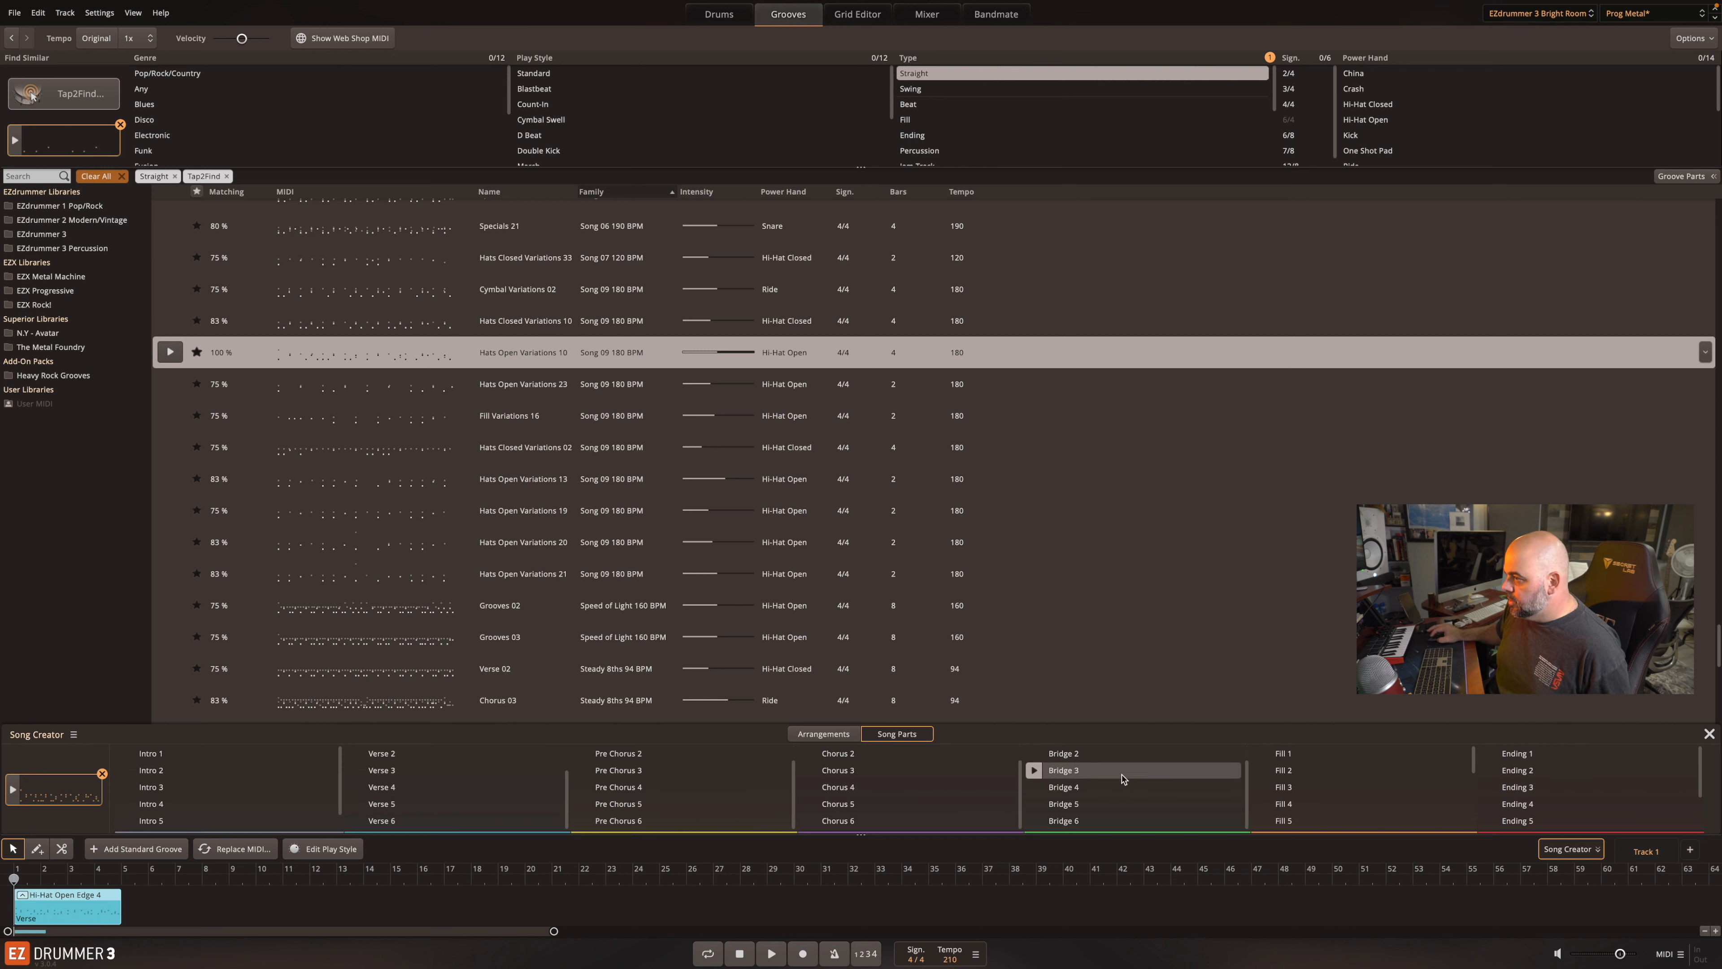
{"action": "scroll", "coordinate": [1340, 780], "scroll_direction": "down", "scroll_amount": 10}
{"action": "scroll", "coordinate": [1531, 779], "scroll_direction": "down", "scroll_amount": 3}
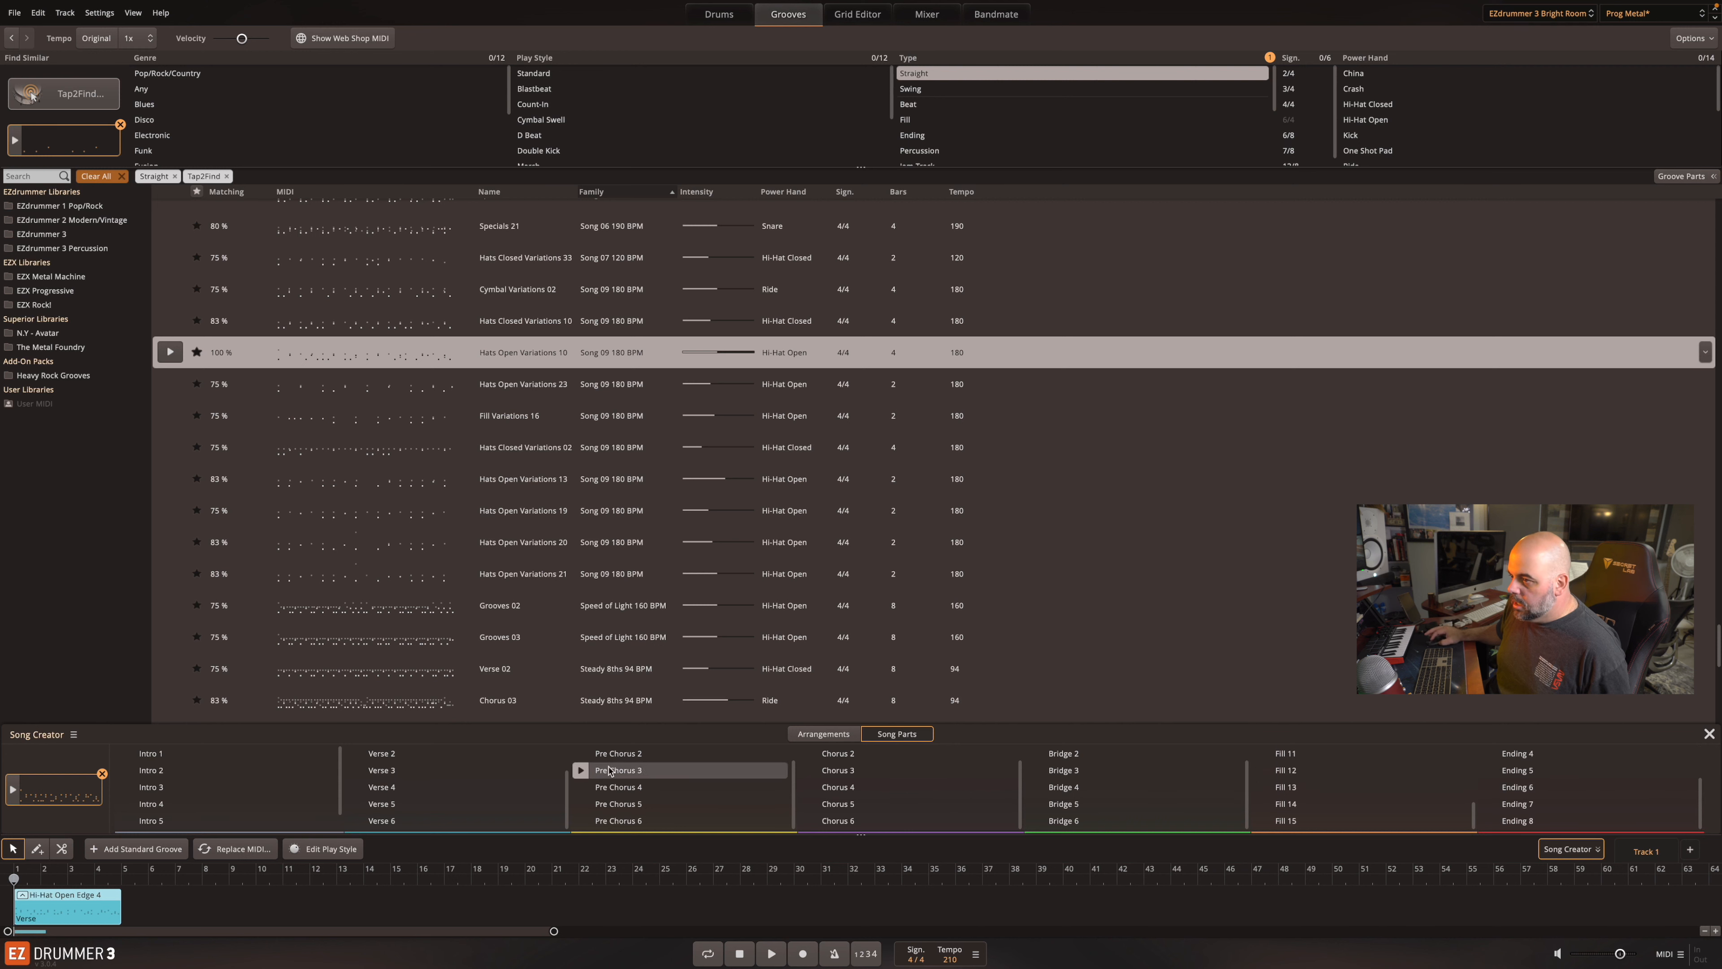
- Audition Intro 1 and Intro 2 and compare them with the source groove
{"action": "left_click", "coordinate": [126, 757]}
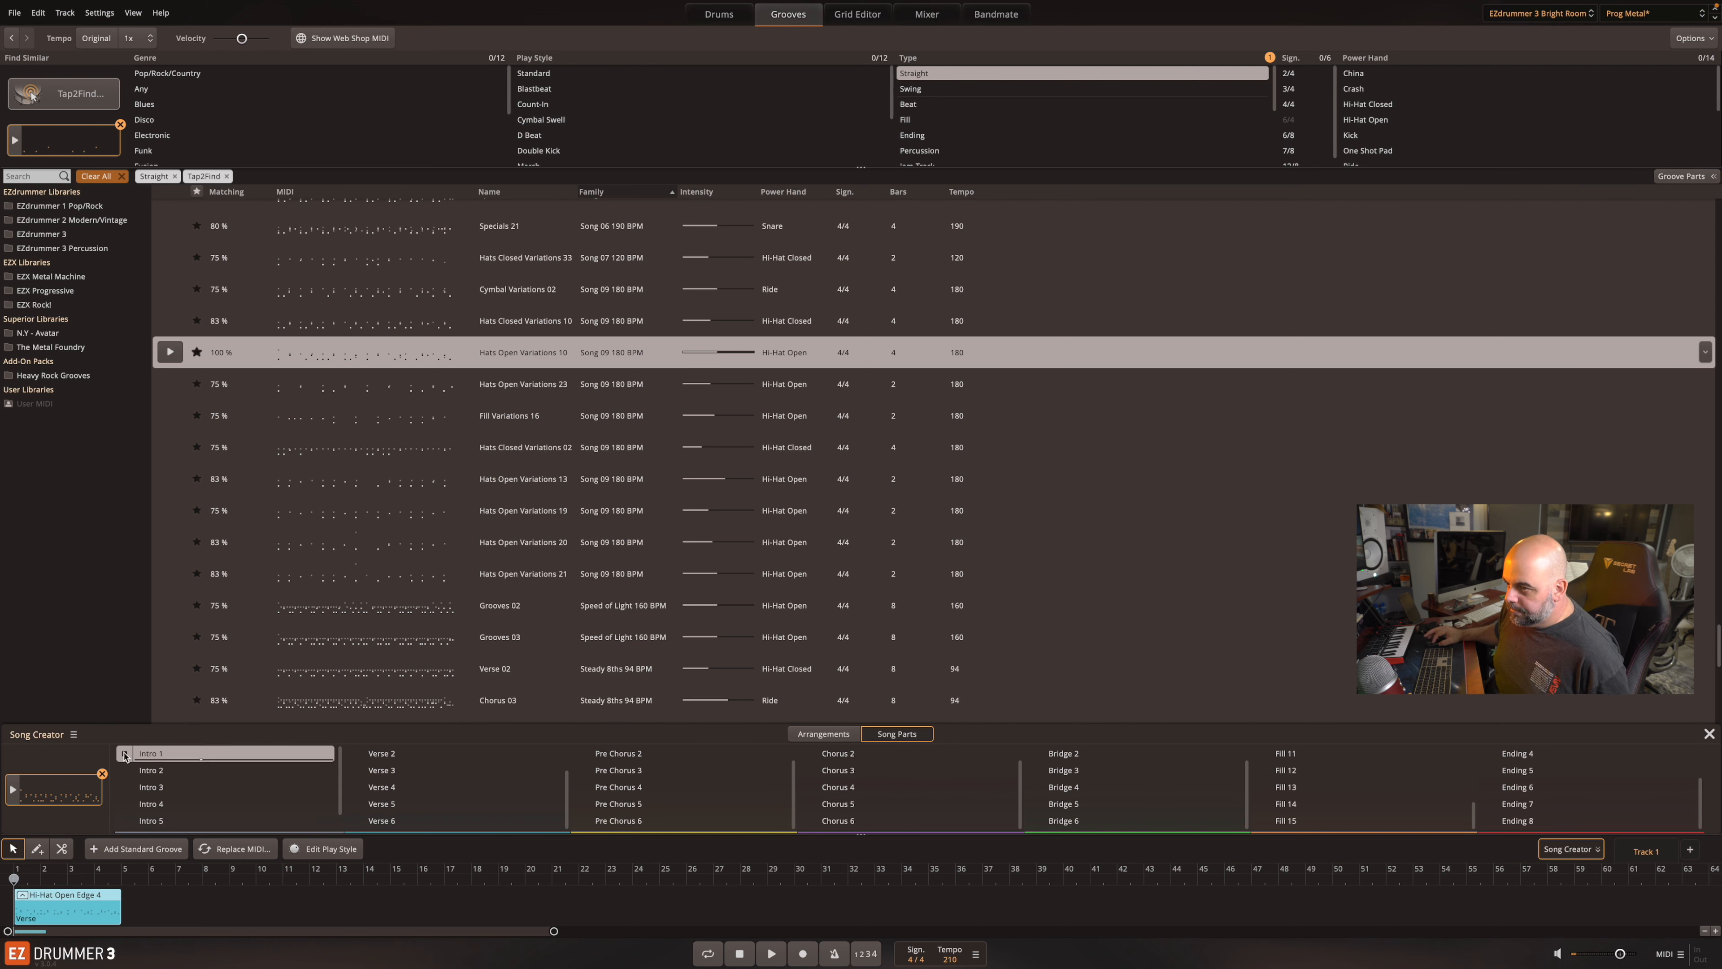
{"action": "left_click", "coordinate": [125, 758]}
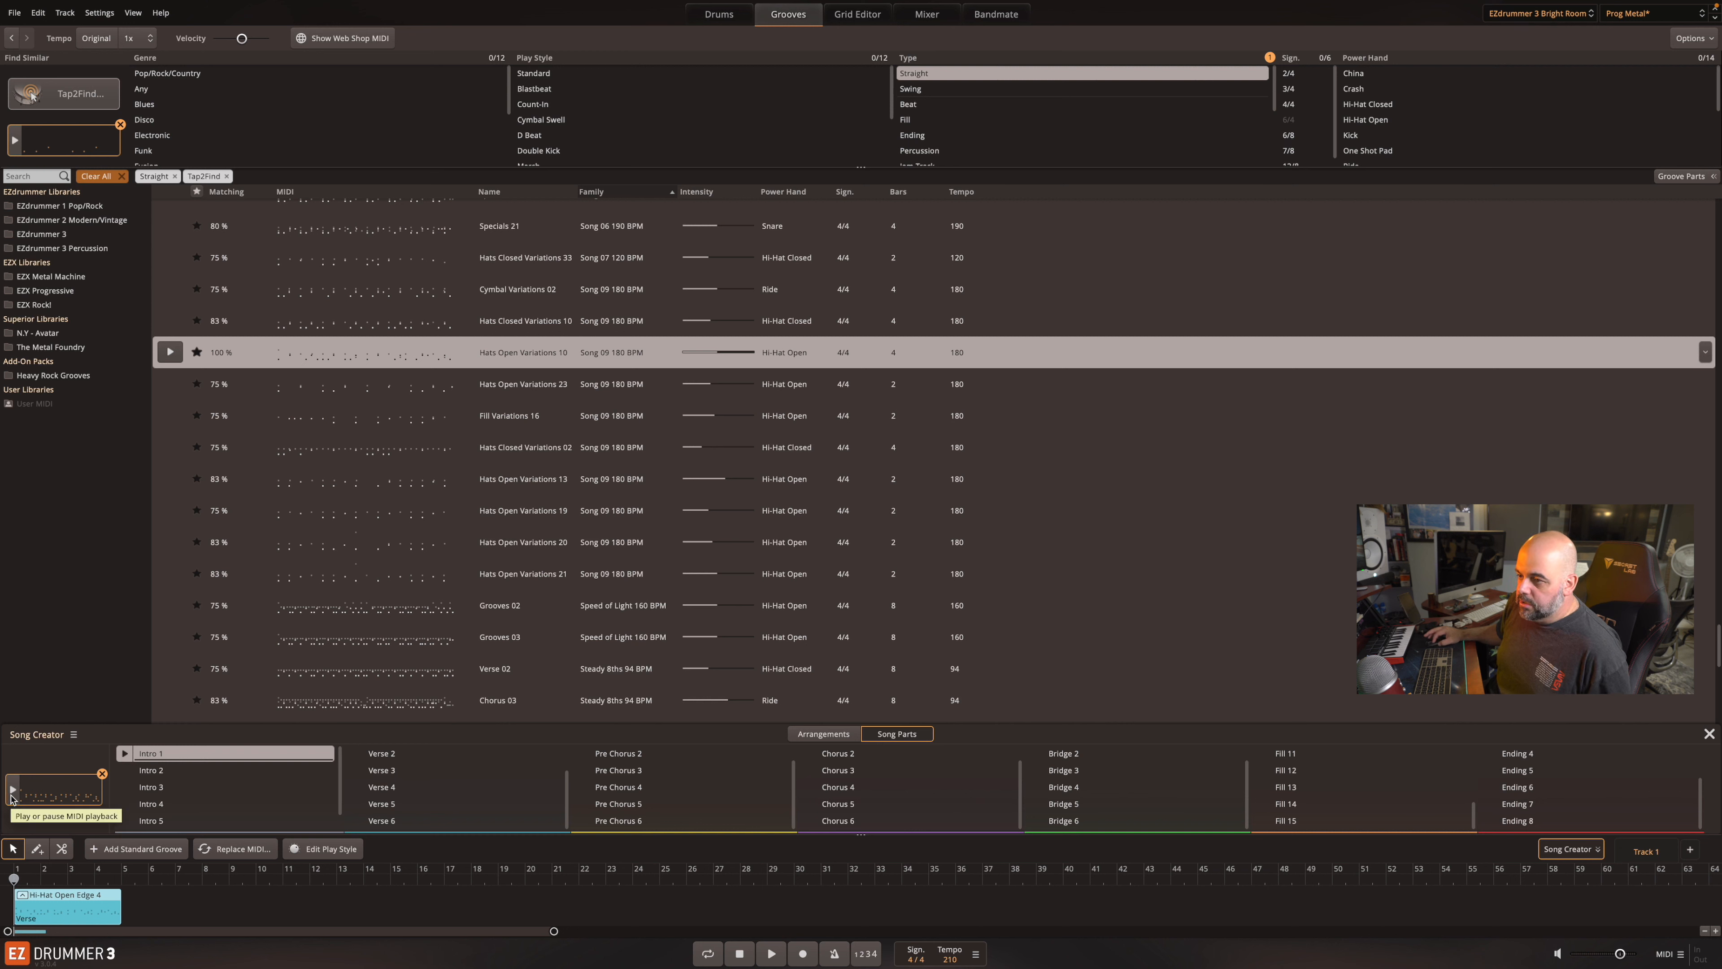
{"action": "left_click", "coordinate": [11, 797]}
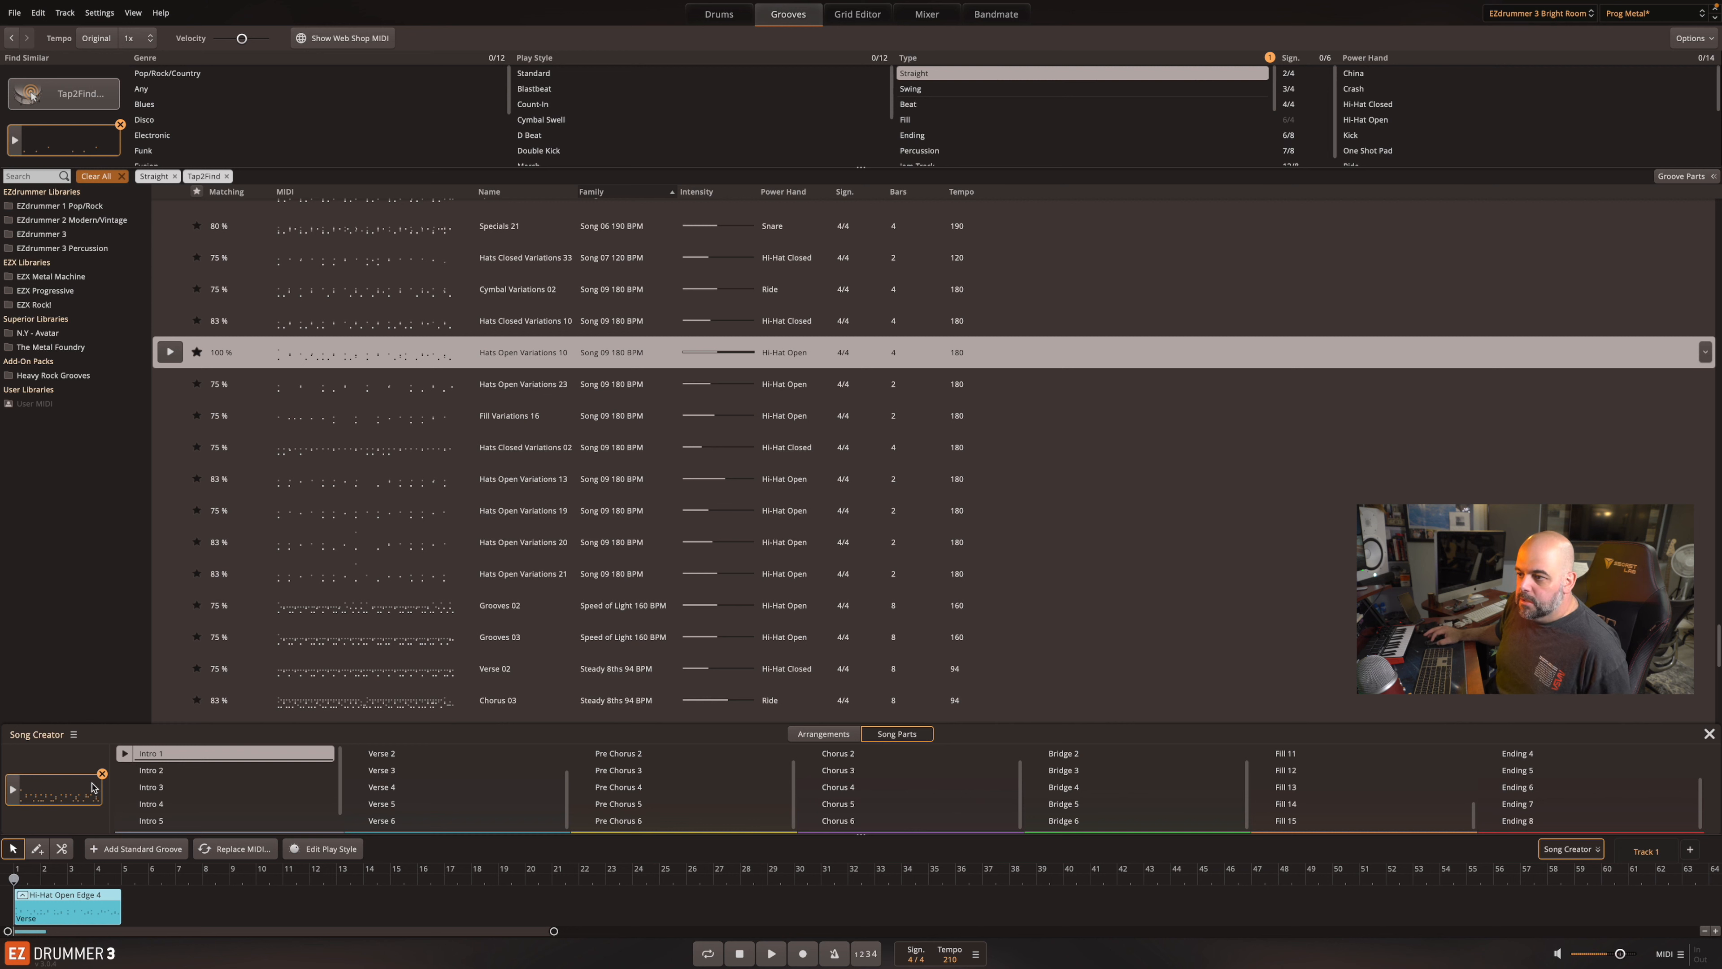
{"action": "mouse_move", "coordinate": [124, 773]}
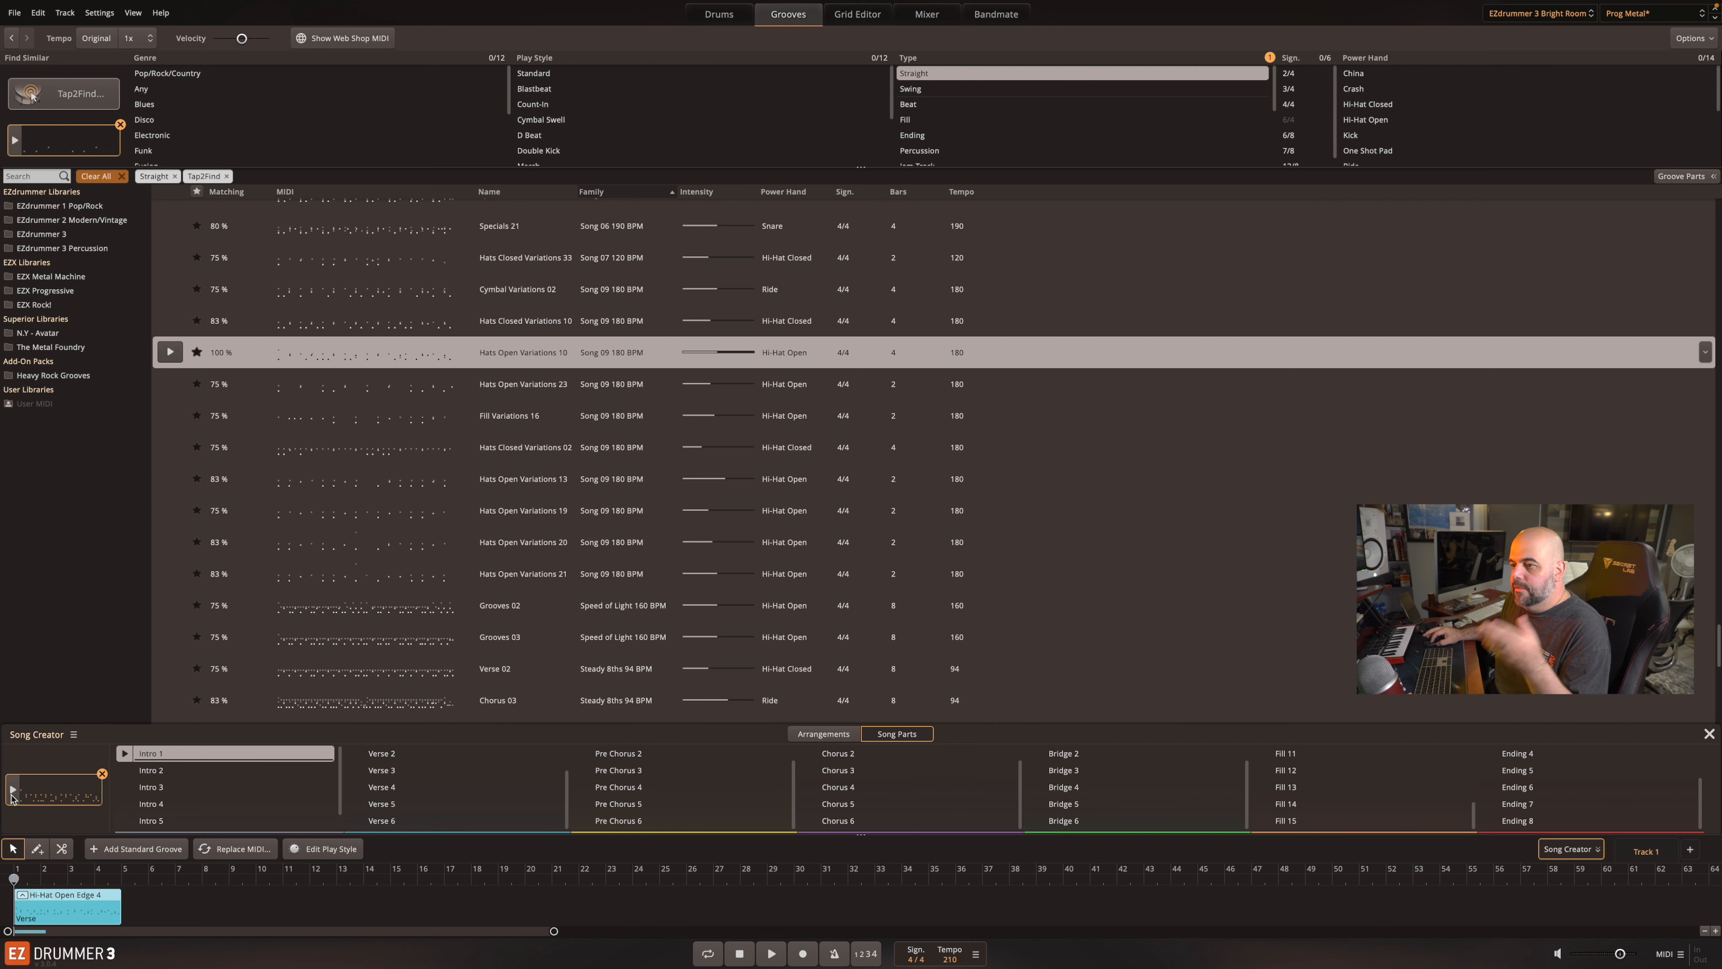
{"action": "left_click", "coordinate": [126, 775]}
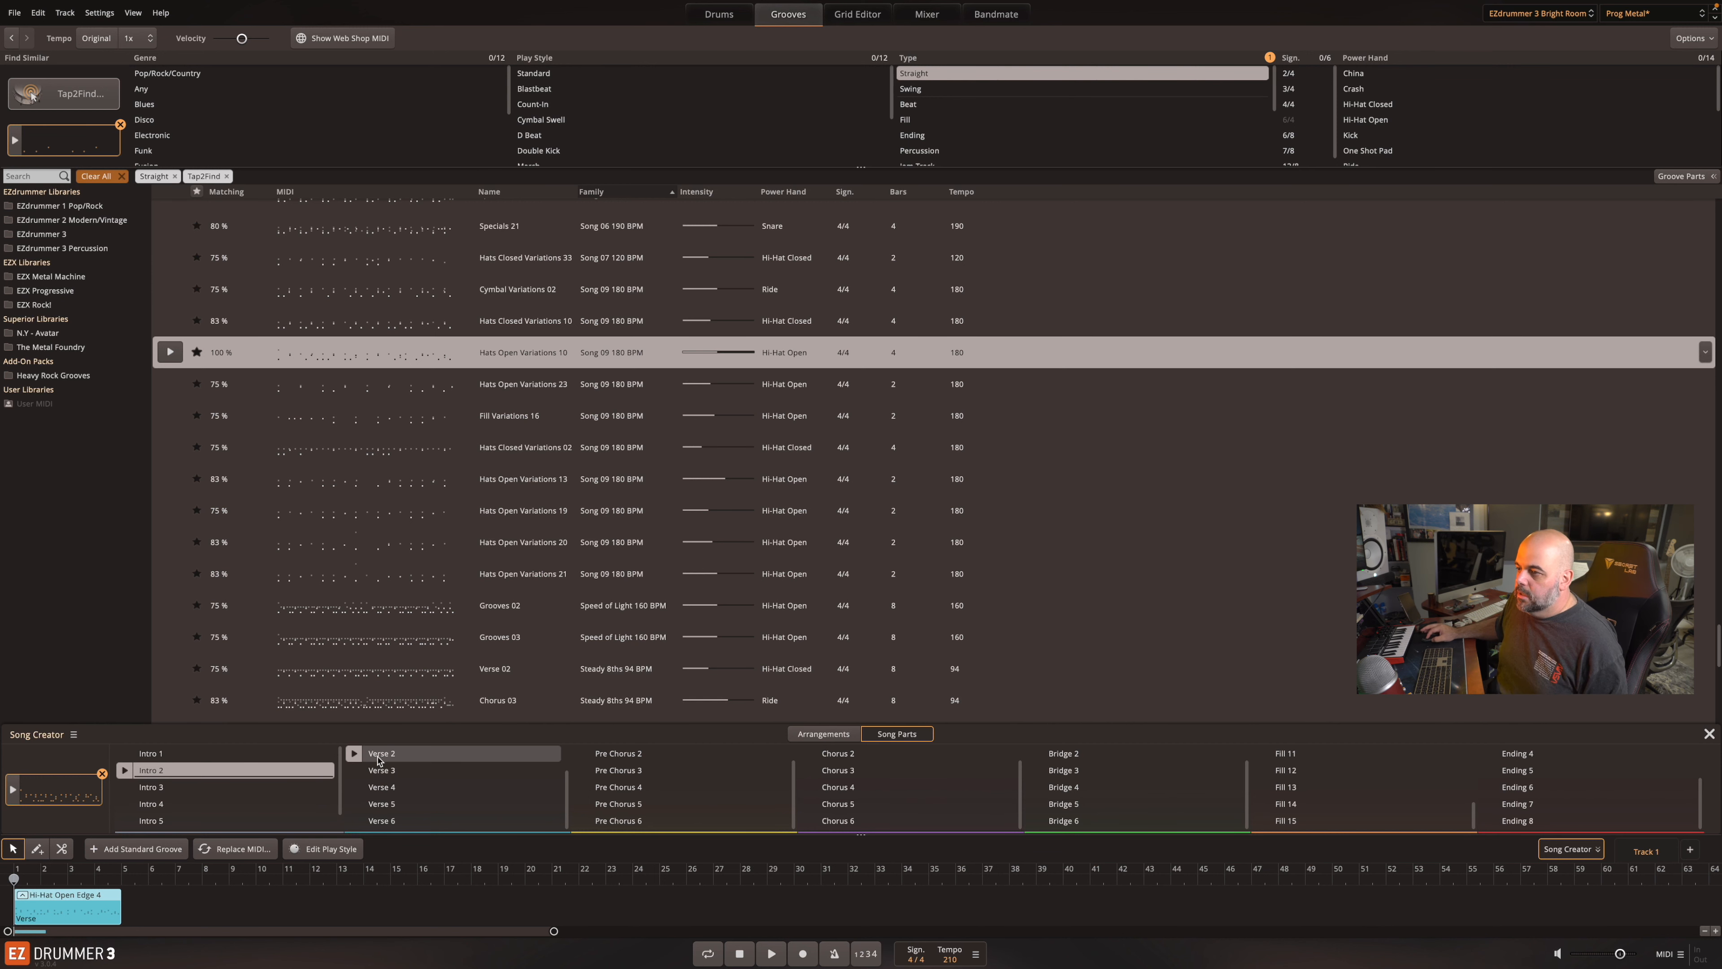
- Audition Verse 2 and Verse 4, and replay the source groove for comparison
{"action": "left_click", "coordinate": [355, 756]}
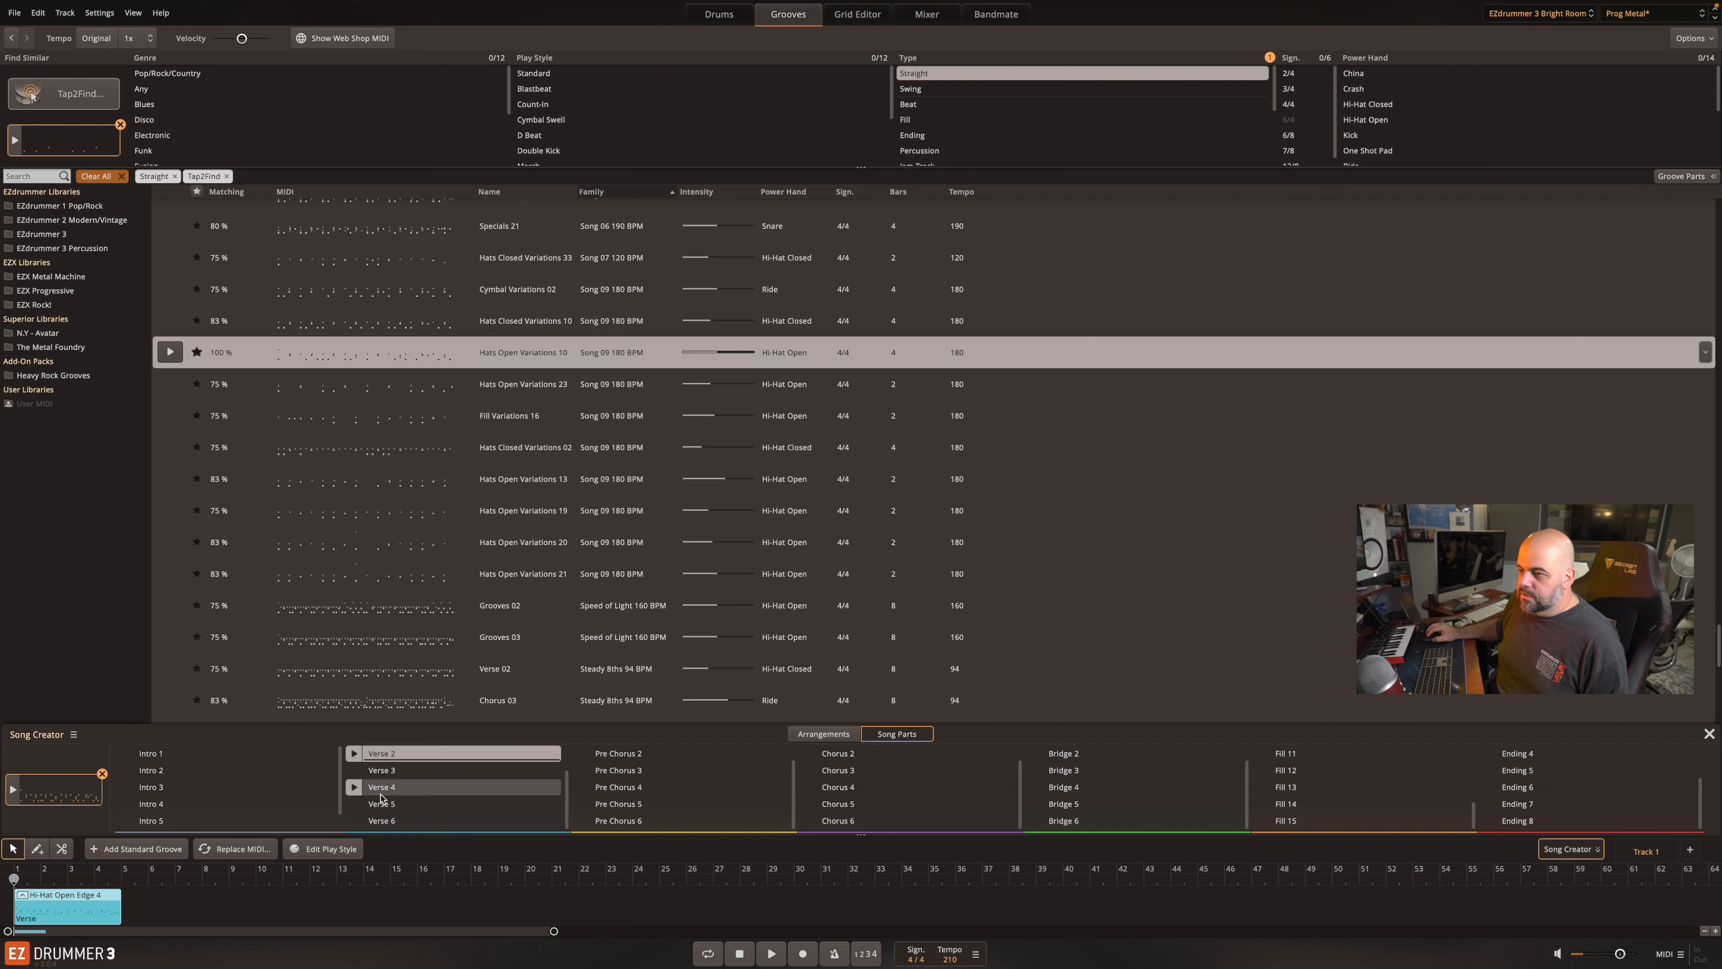
{"action": "left_click", "coordinate": [353, 788]}
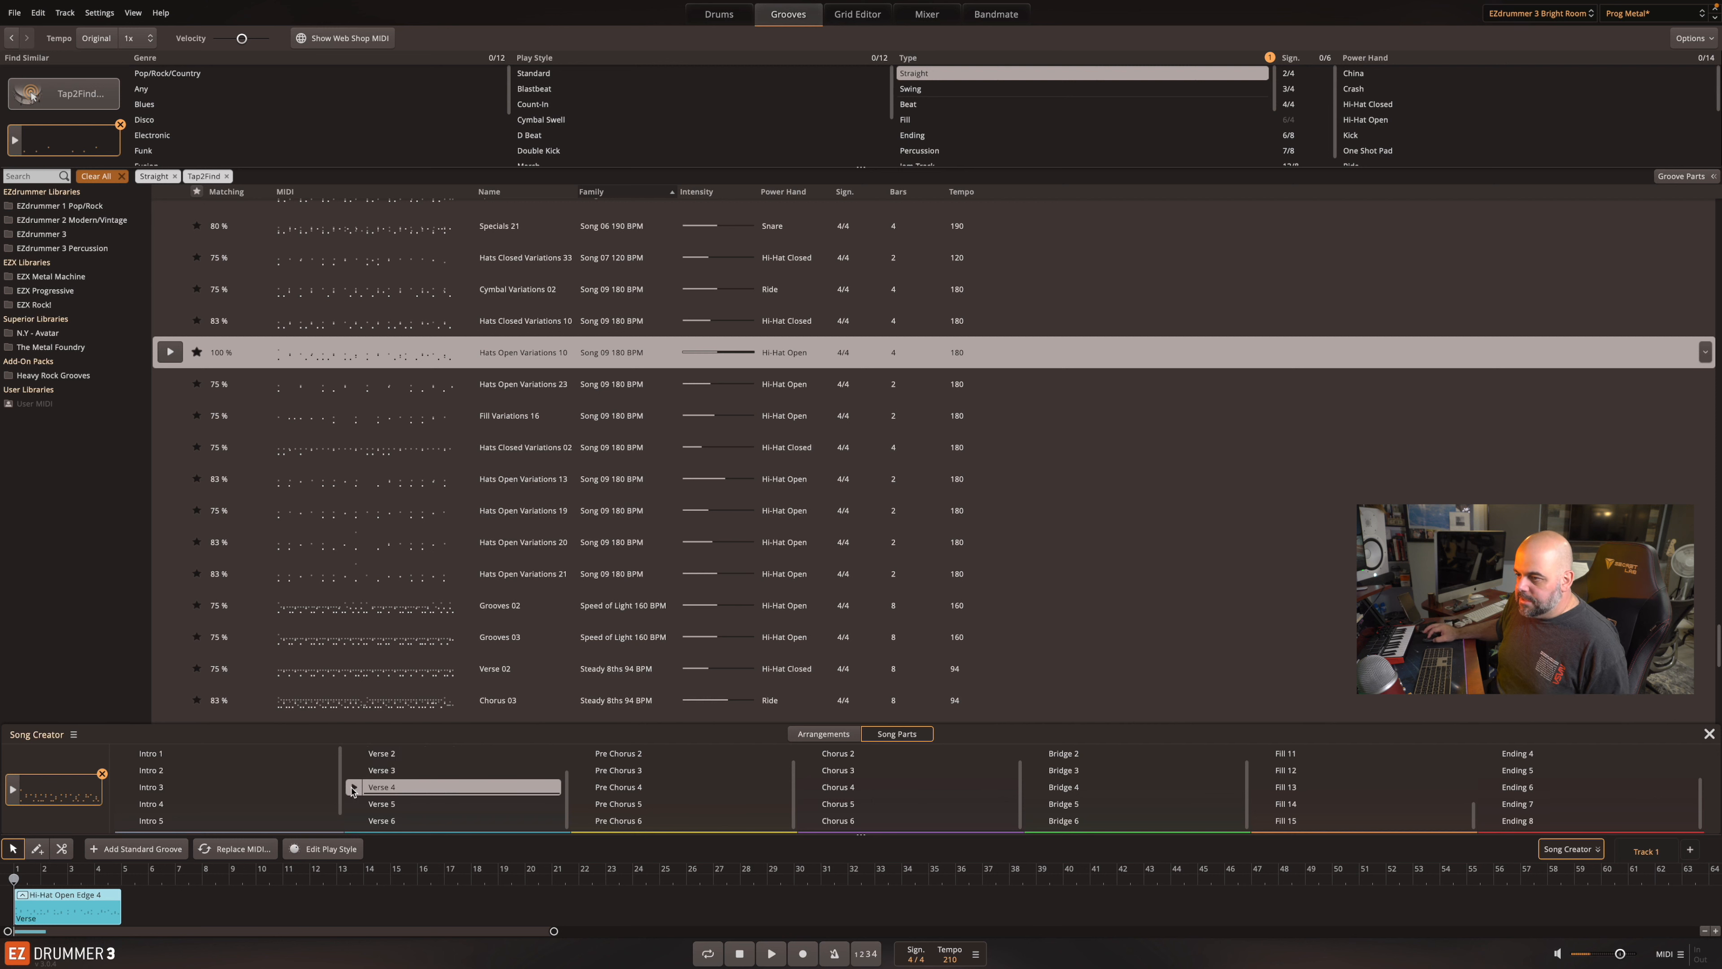
{"action": "left_click", "coordinate": [12, 790]}
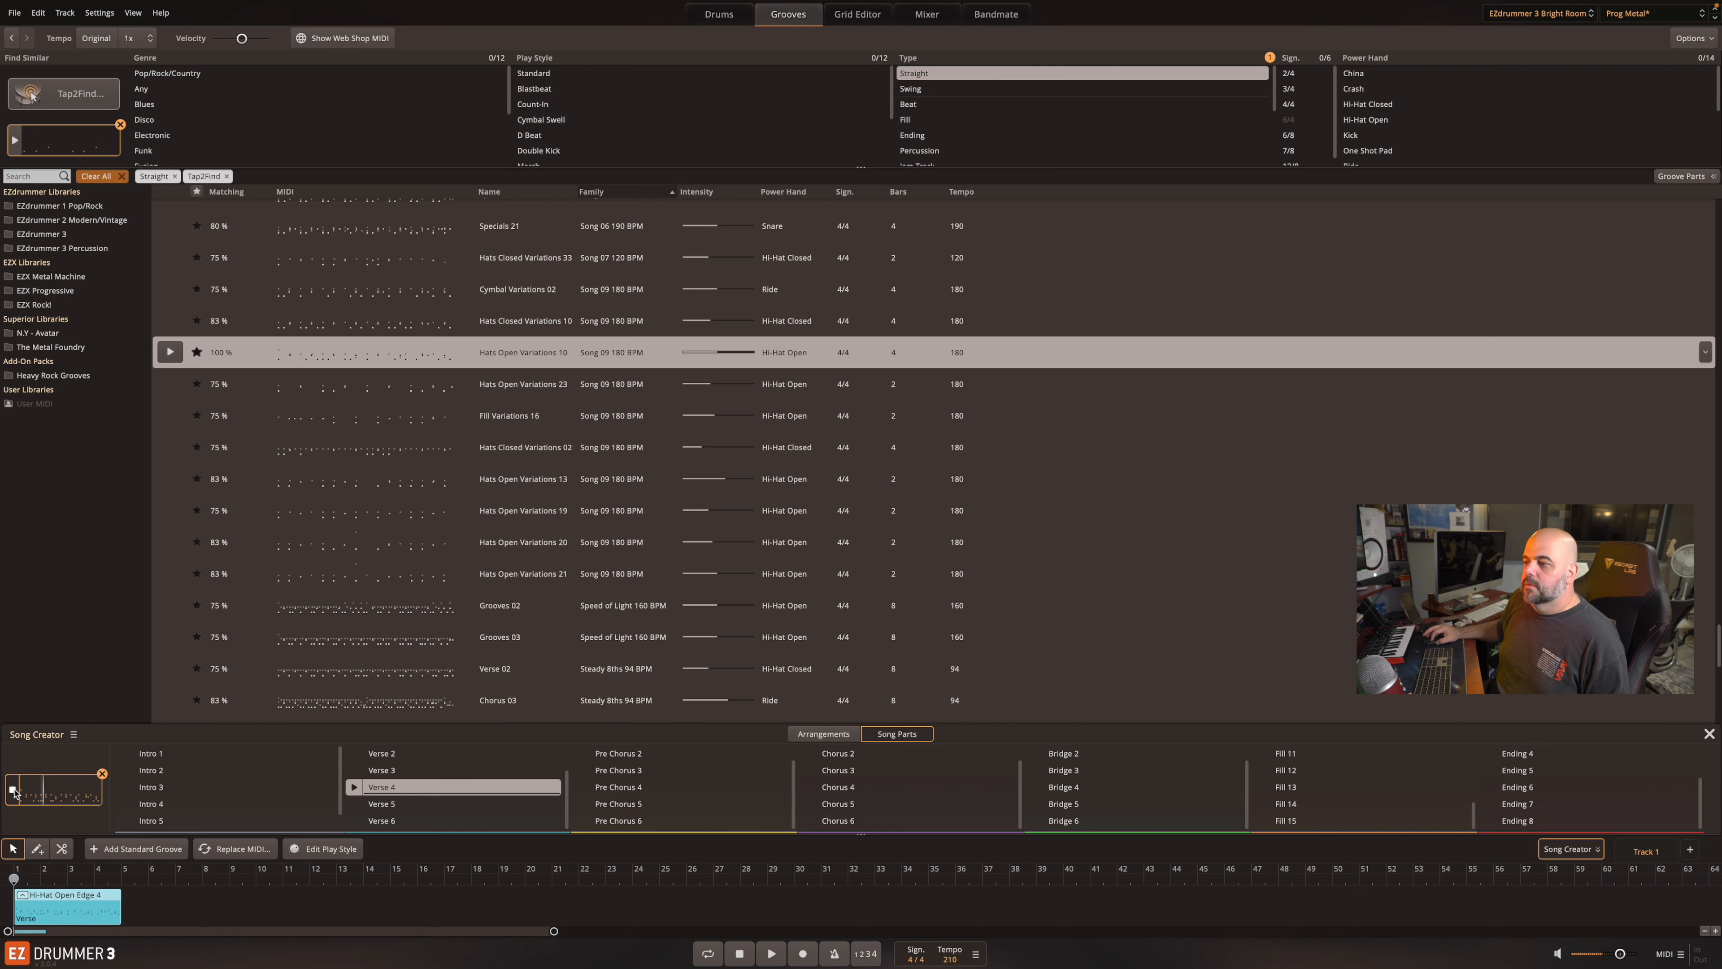
{"action": "left_click", "coordinate": [13, 790]}
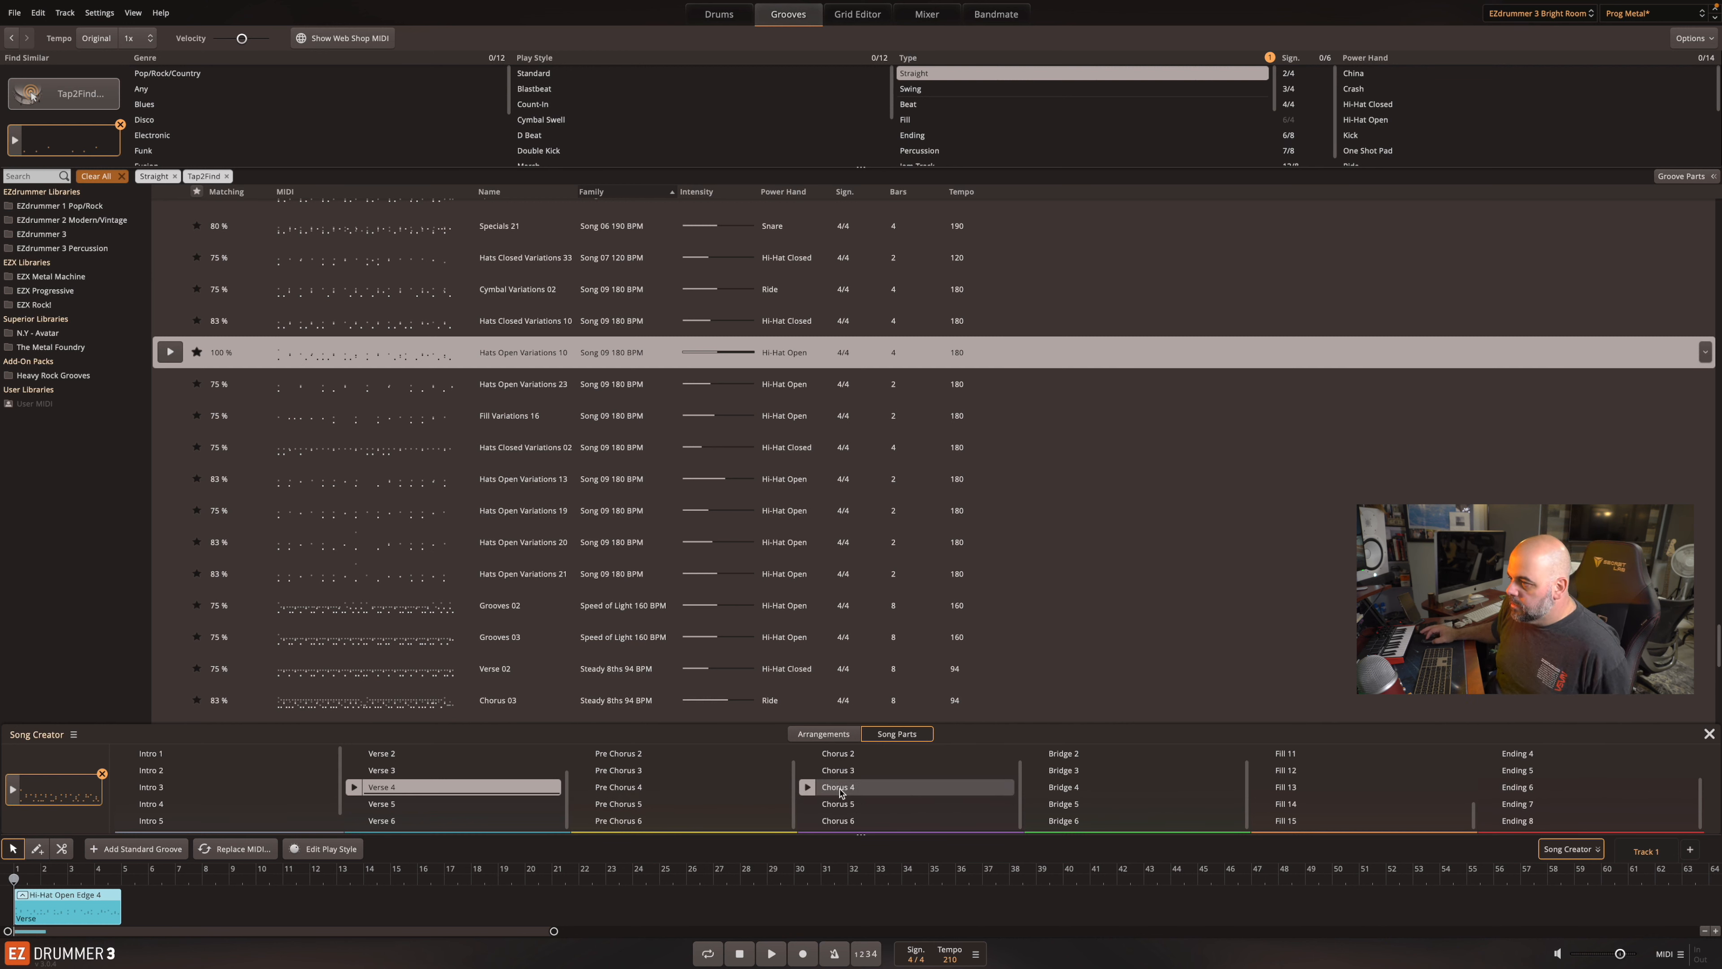
- Audition Chorus 4, Bridge 2, Bridge 6 and Fill 11, replaying the source groove after the chorus
{"action": "left_click", "coordinate": [807, 789]}
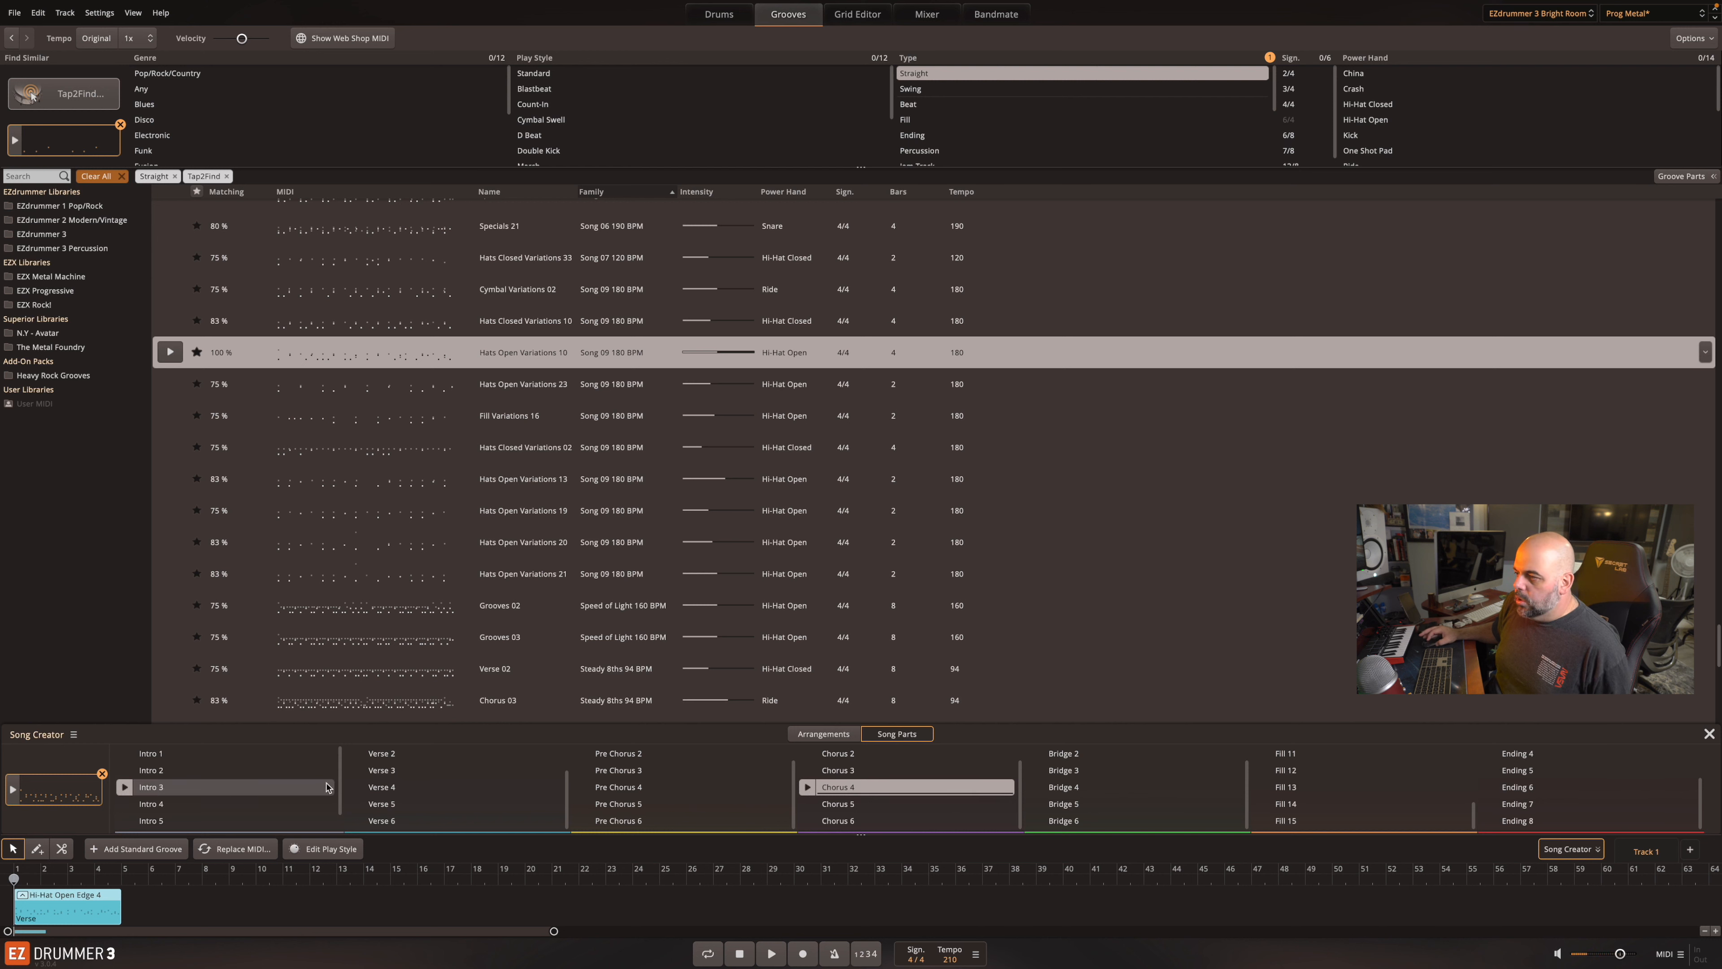
{"action": "left_click", "coordinate": [14, 790]}
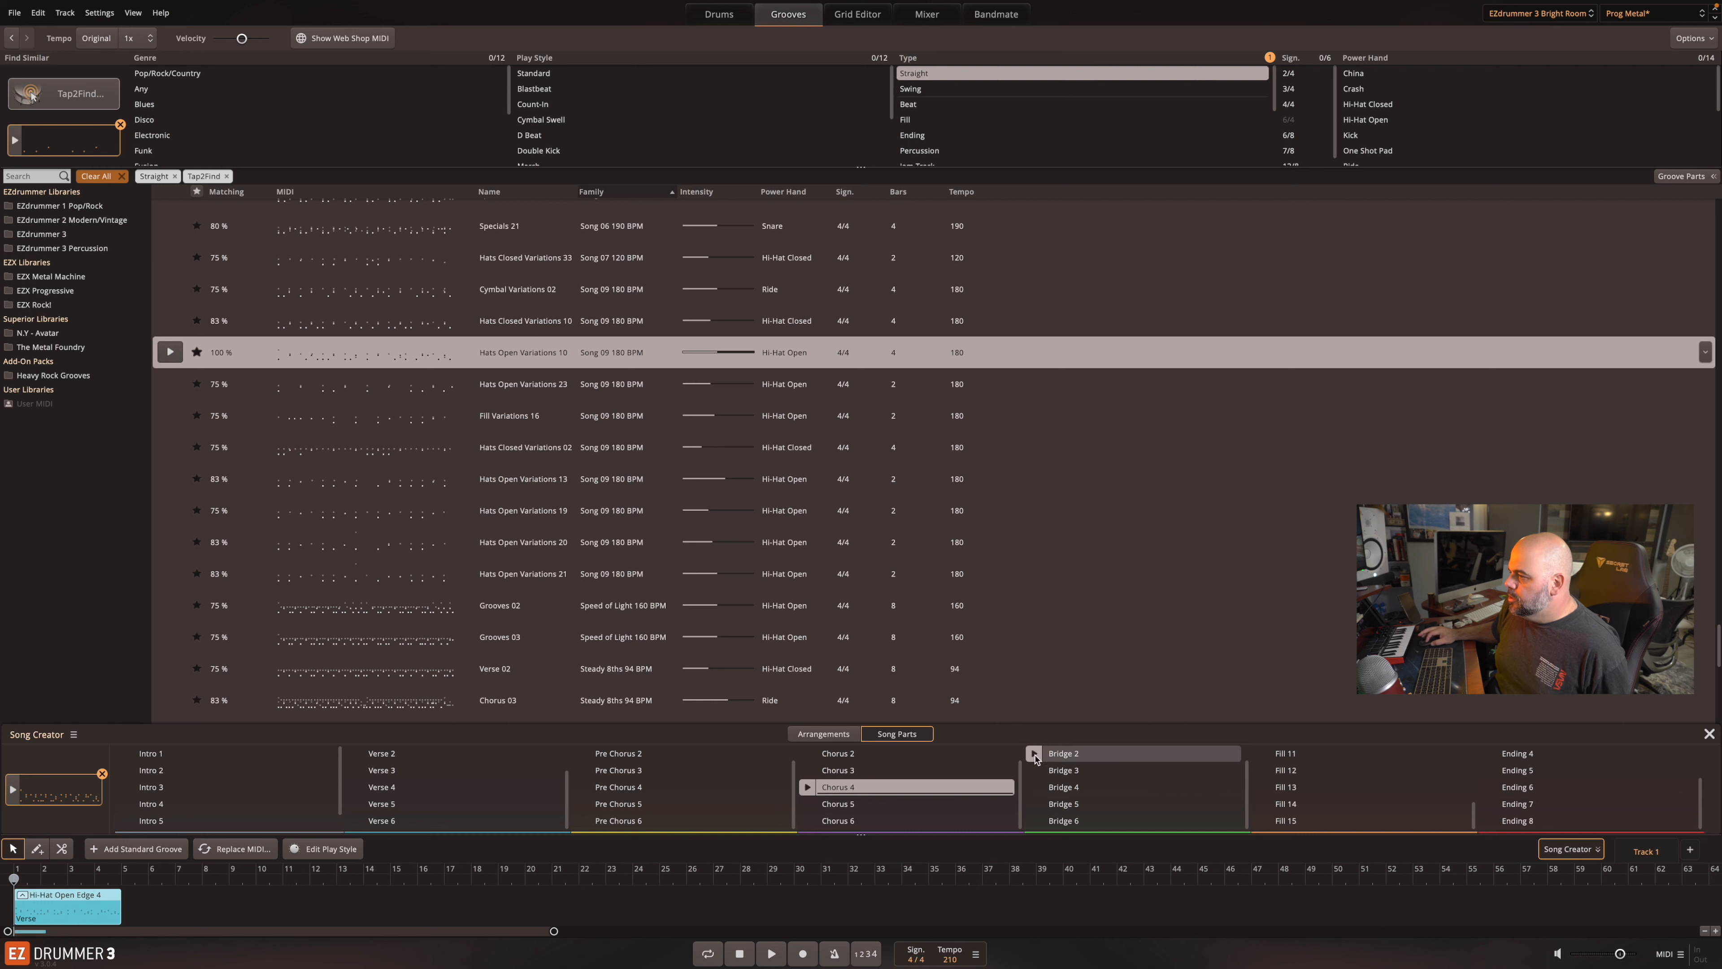
{"action": "left_click", "coordinate": [1035, 756]}
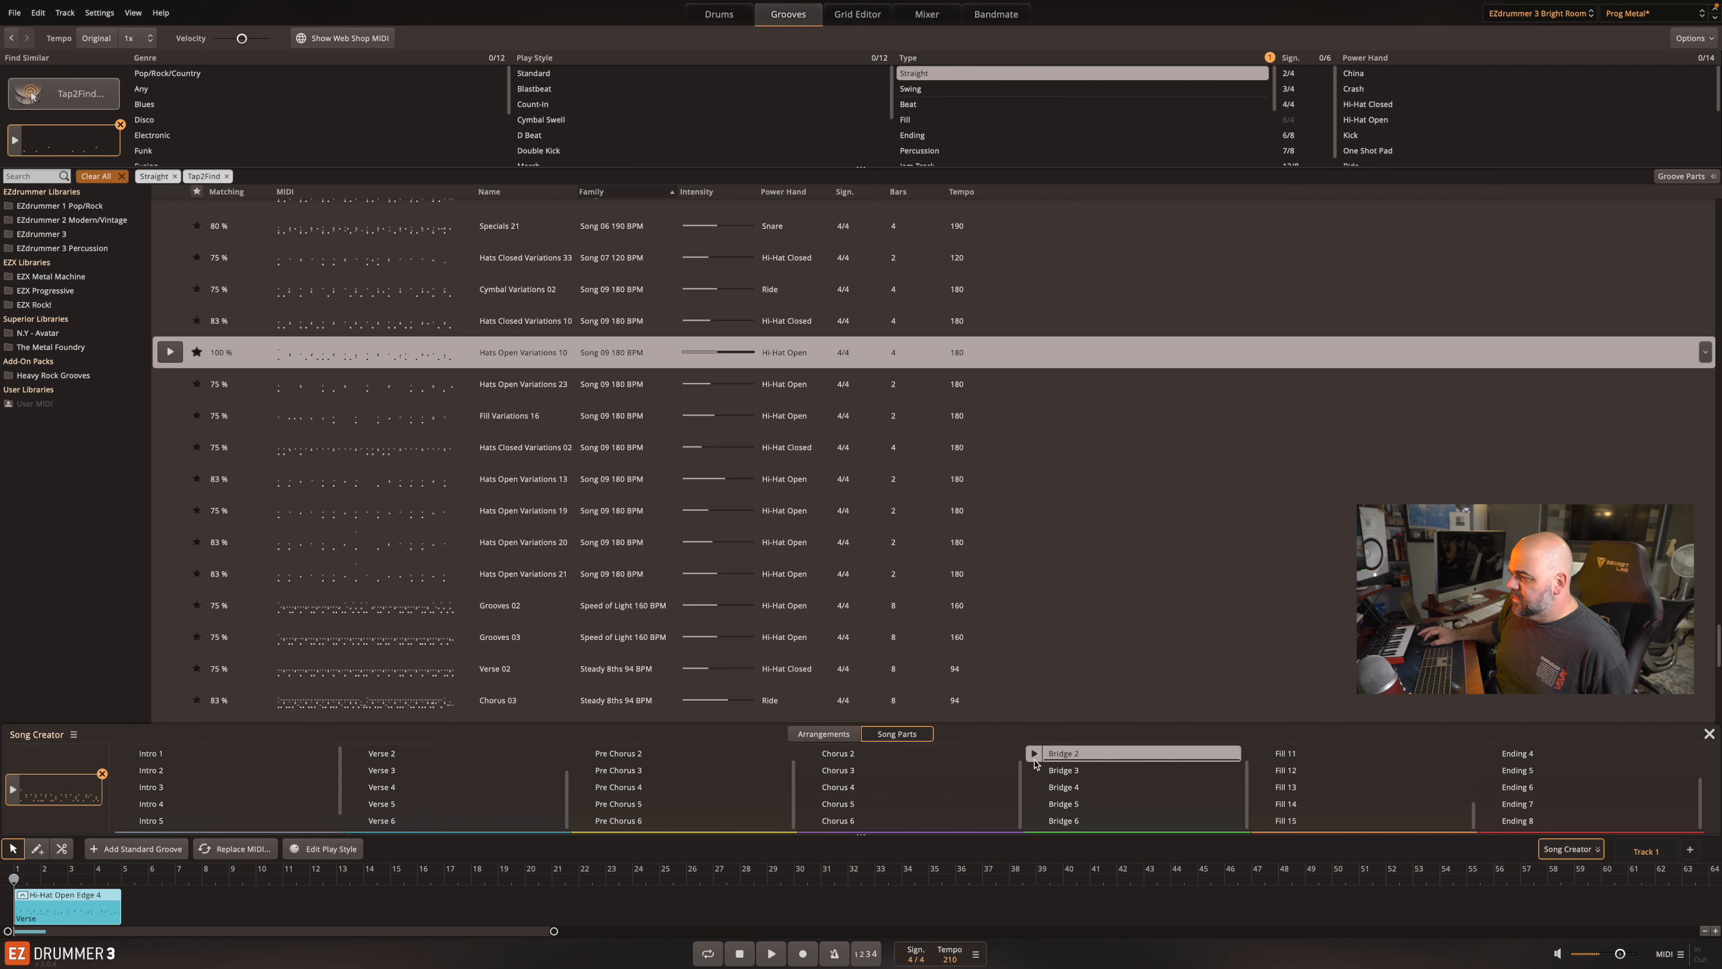
{"action": "left_click", "coordinate": [1035, 821]}
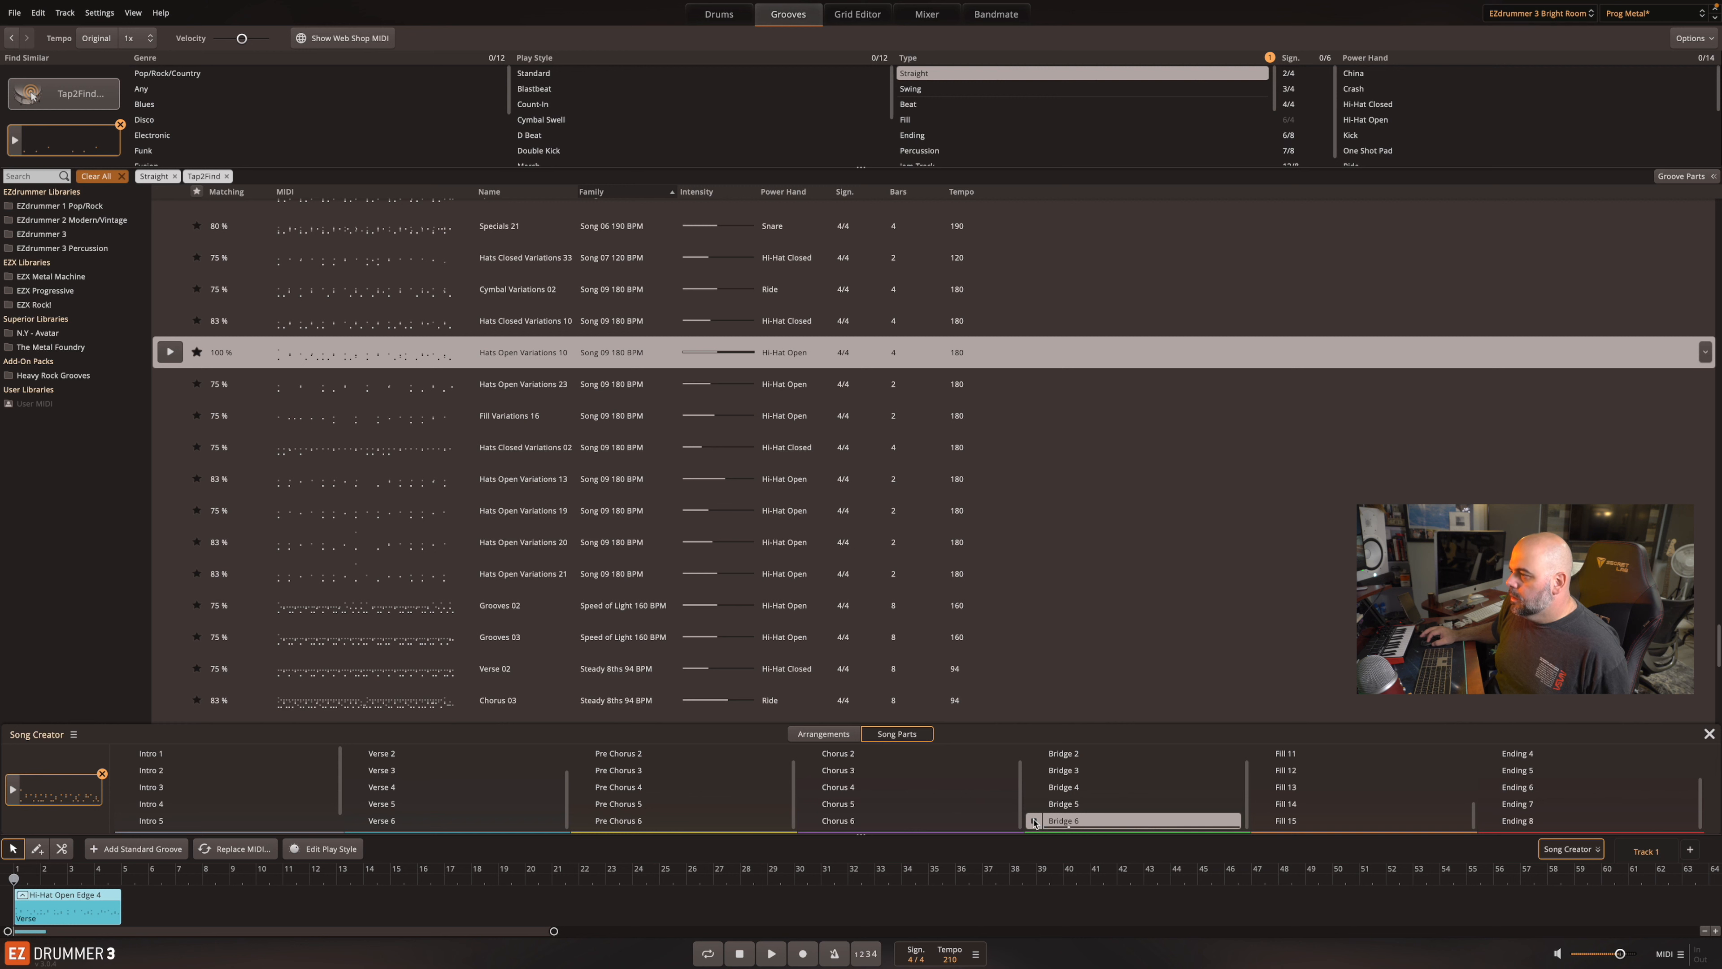
{"action": "left_click", "coordinate": [1262, 754]}
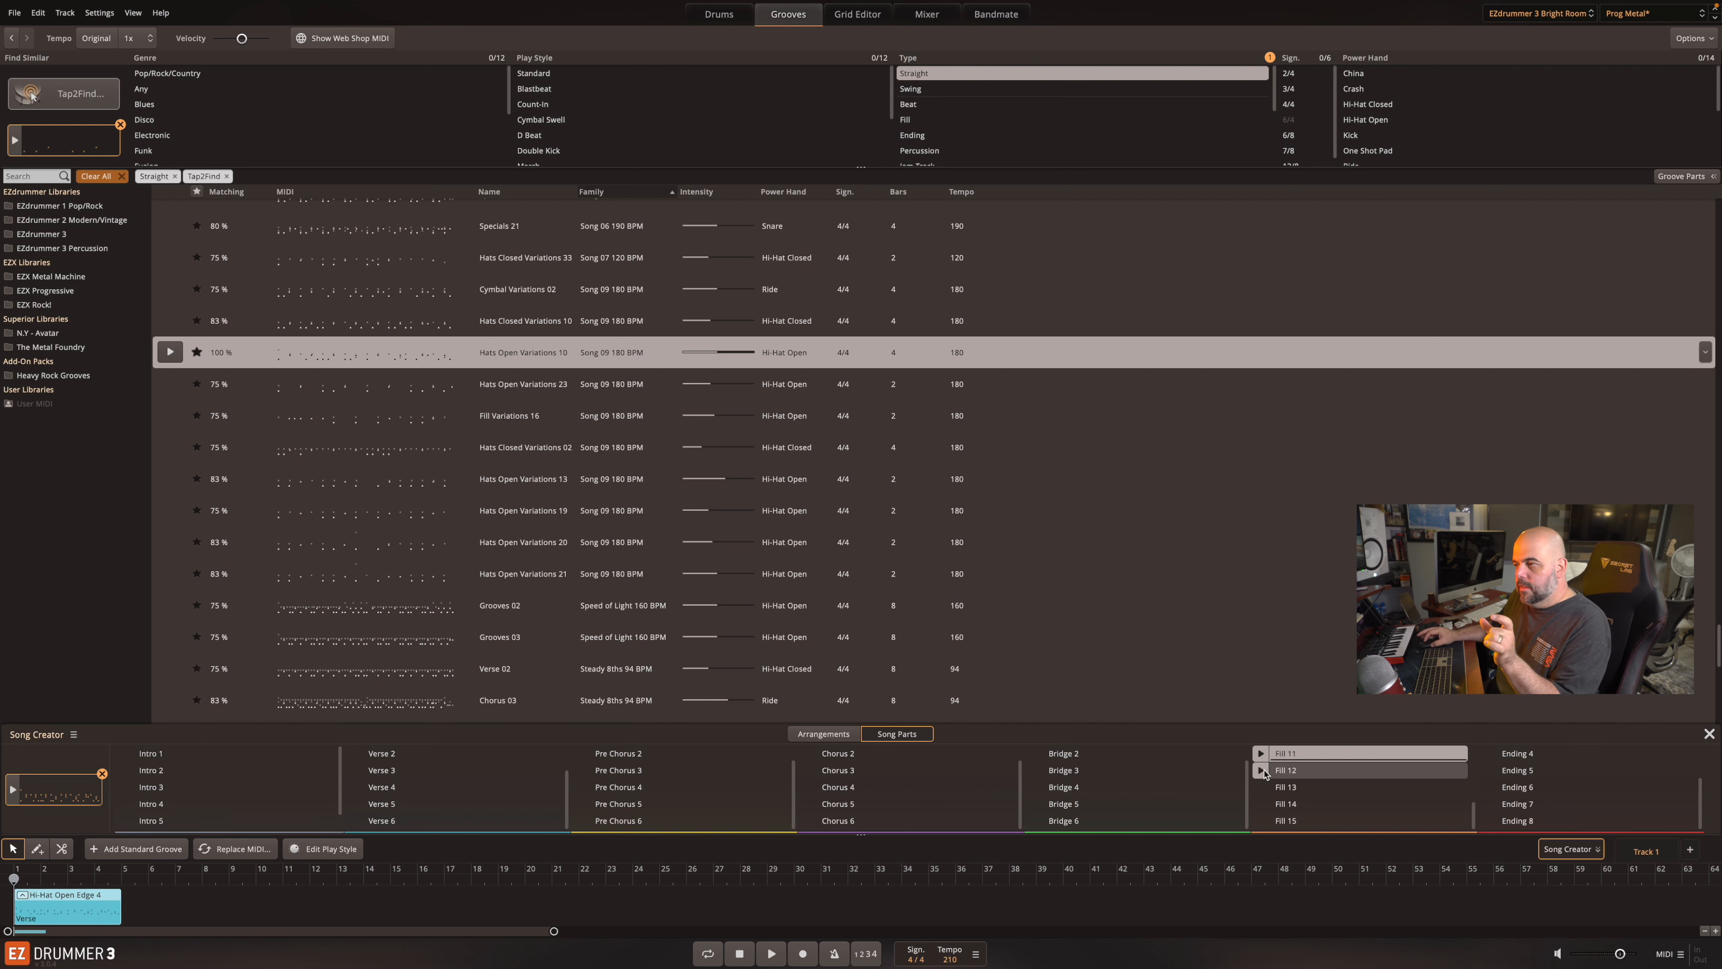
- Add Verse 5 to the track at bar 5, directly after the first verse block, and play it from there
{"action": "left_click", "coordinate": [431, 761]}
{"action": "left_click", "coordinate": [400, 806]}
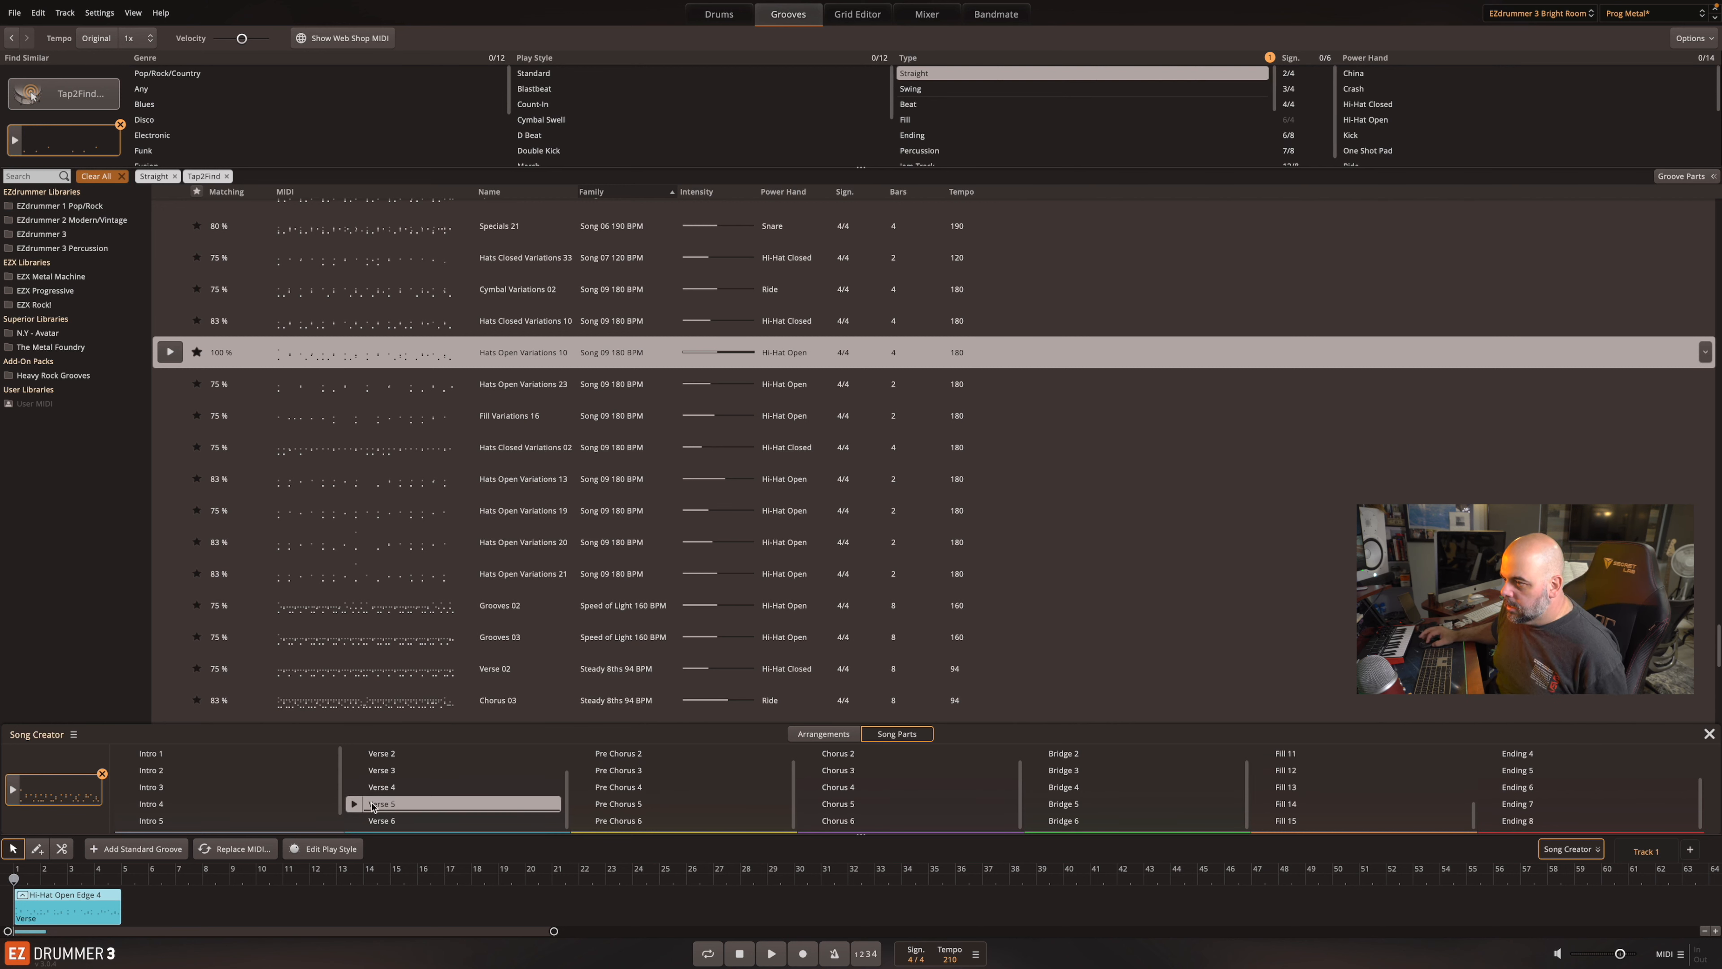
{"action": "left_click_drag", "start_coordinate": [386, 807], "coordinate": [206, 918]}
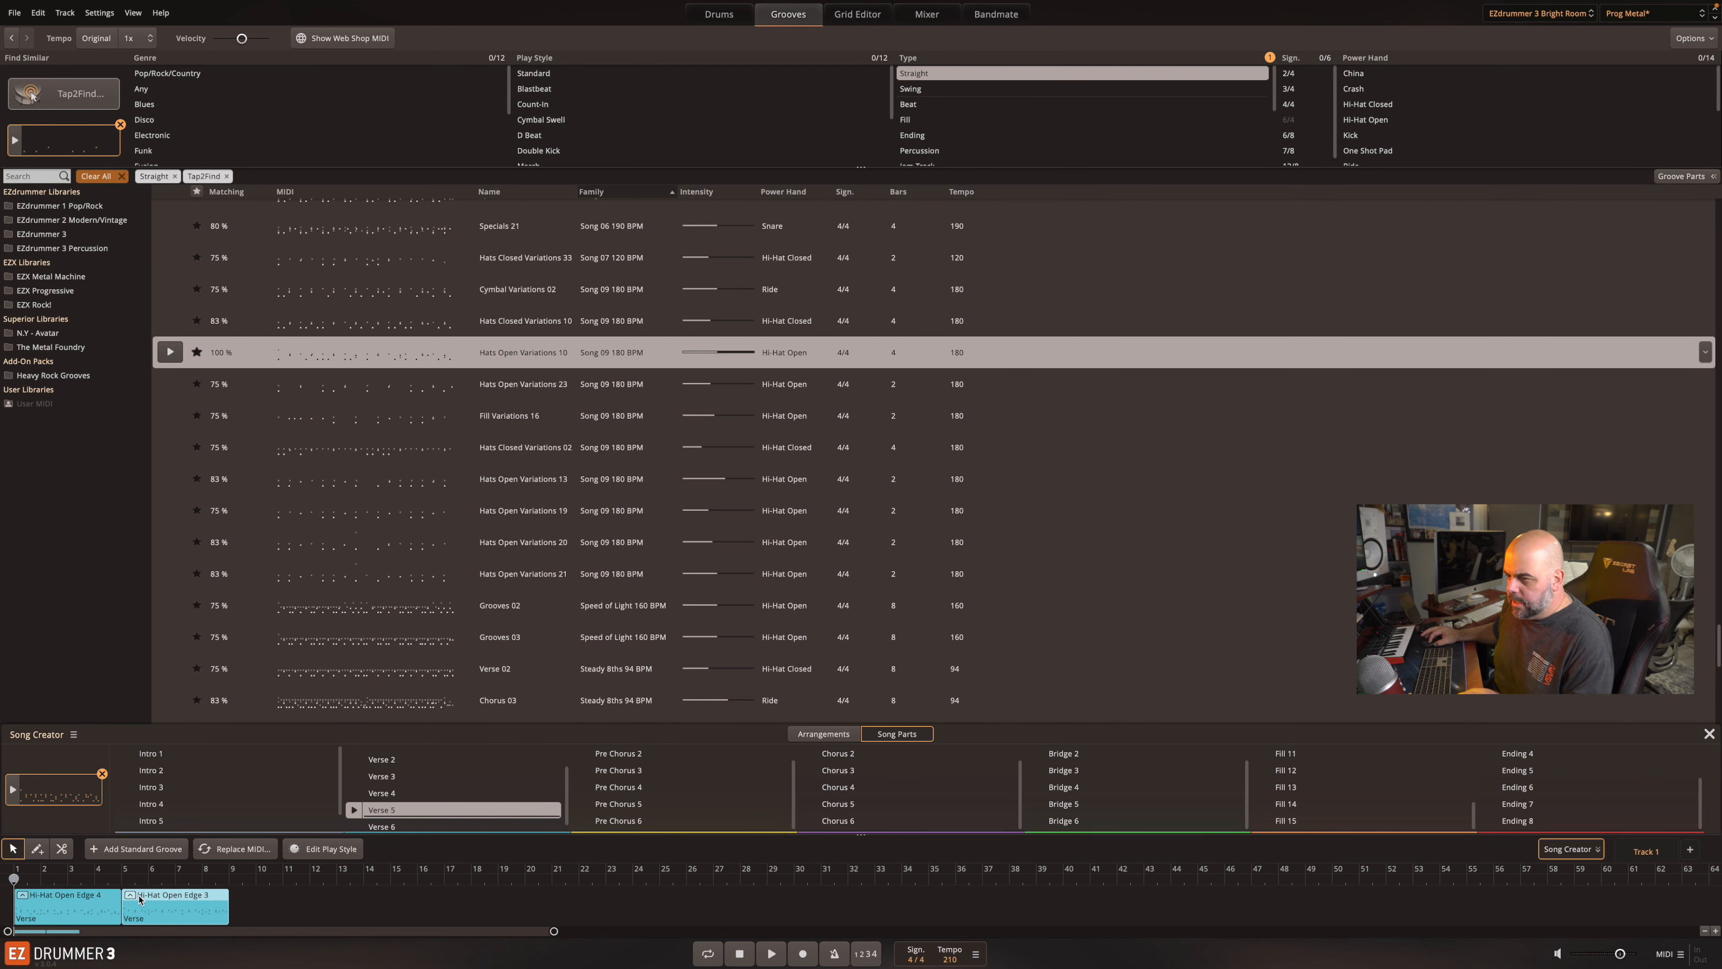
{"action": "left_click", "coordinate": [124, 880]}
{"action": "key", "text": "space"}
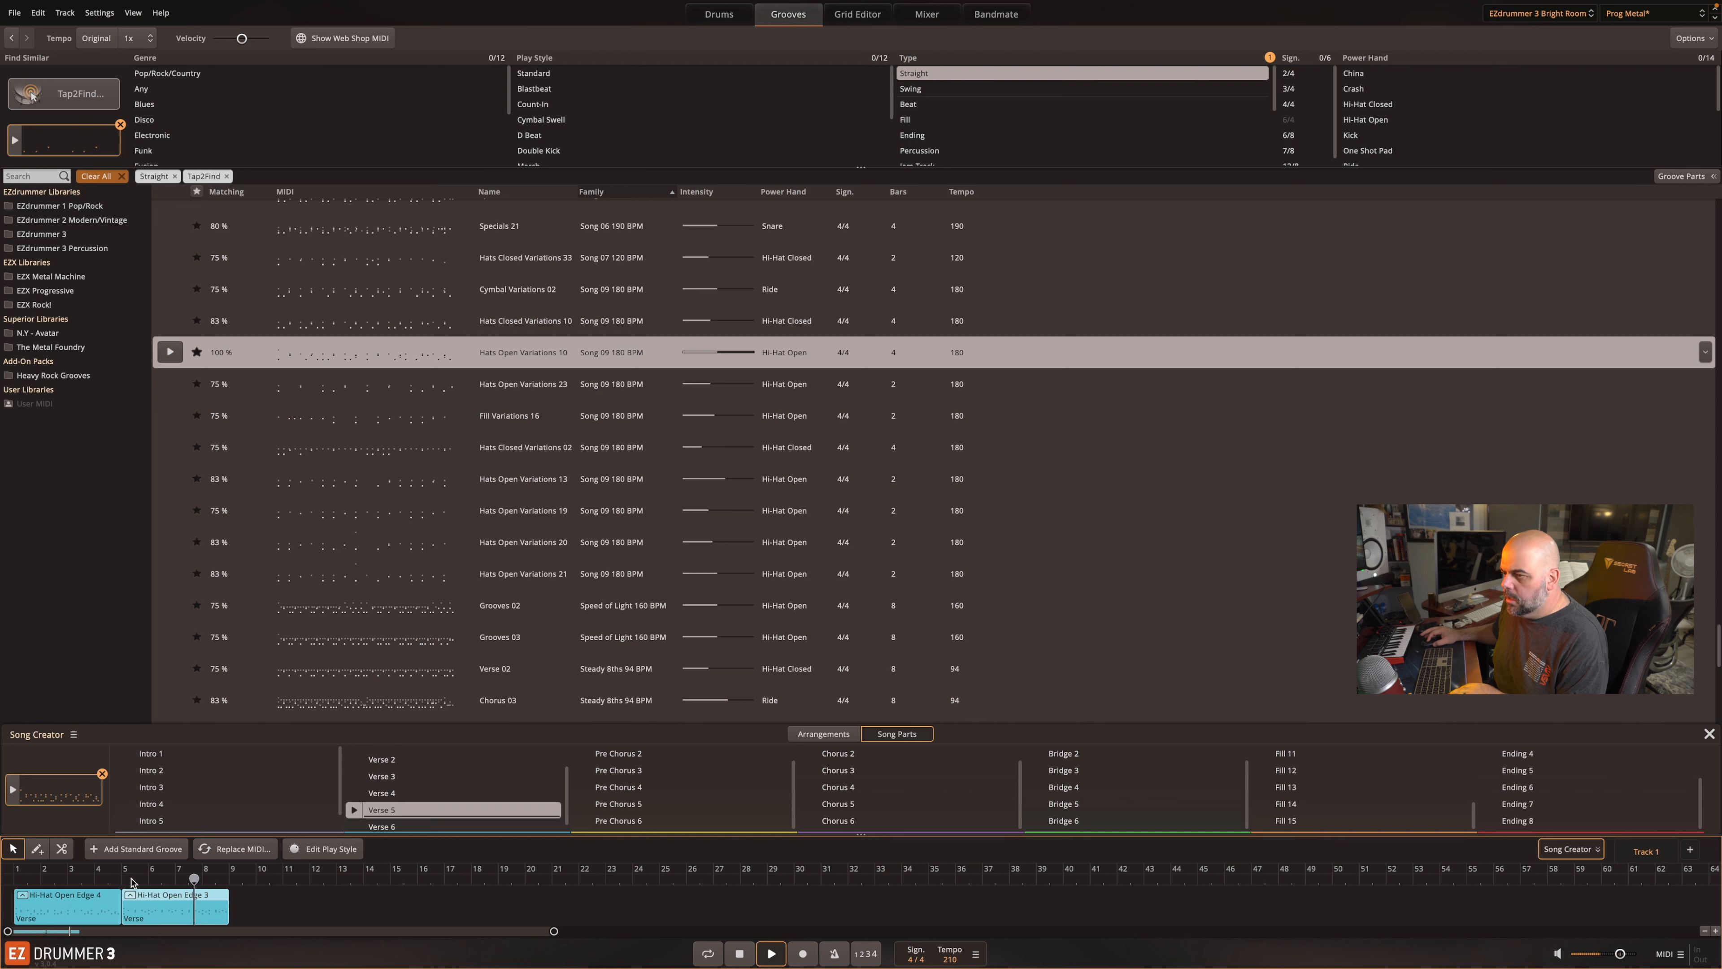
{"action": "key", "text": "space"}
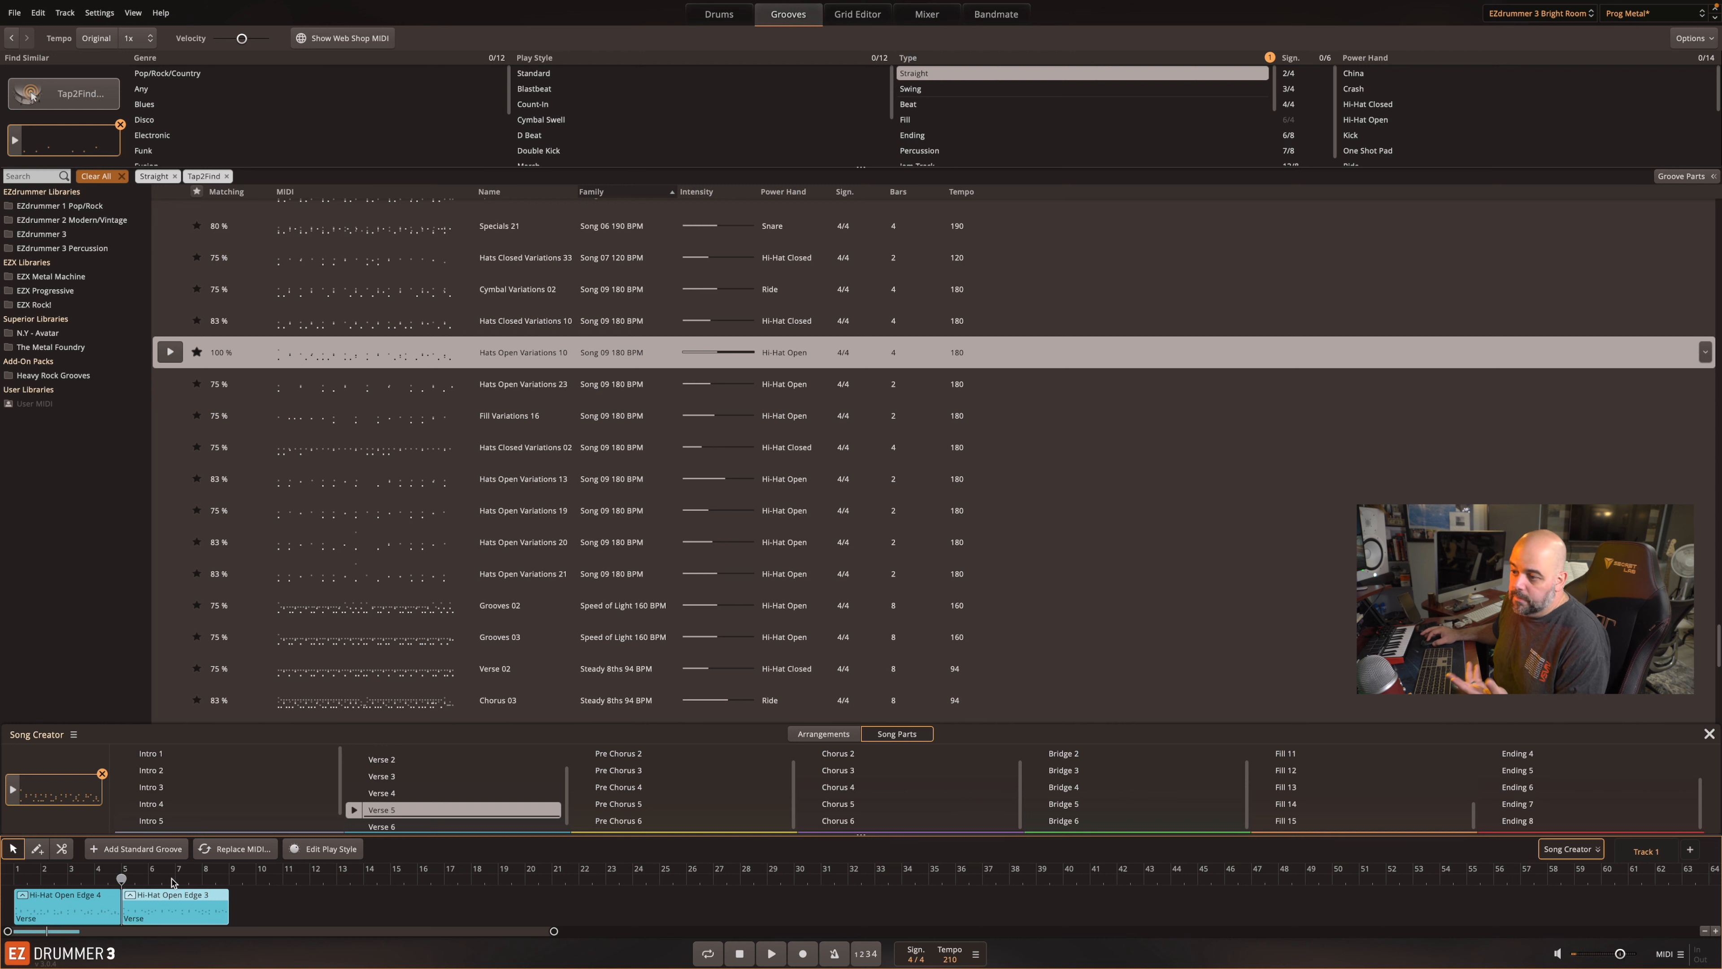
- Add Fill 11 to the track, move it over the last bar of the second verse block at bar 8, and play from bar 5
{"action": "left_click", "coordinate": [203, 881]}
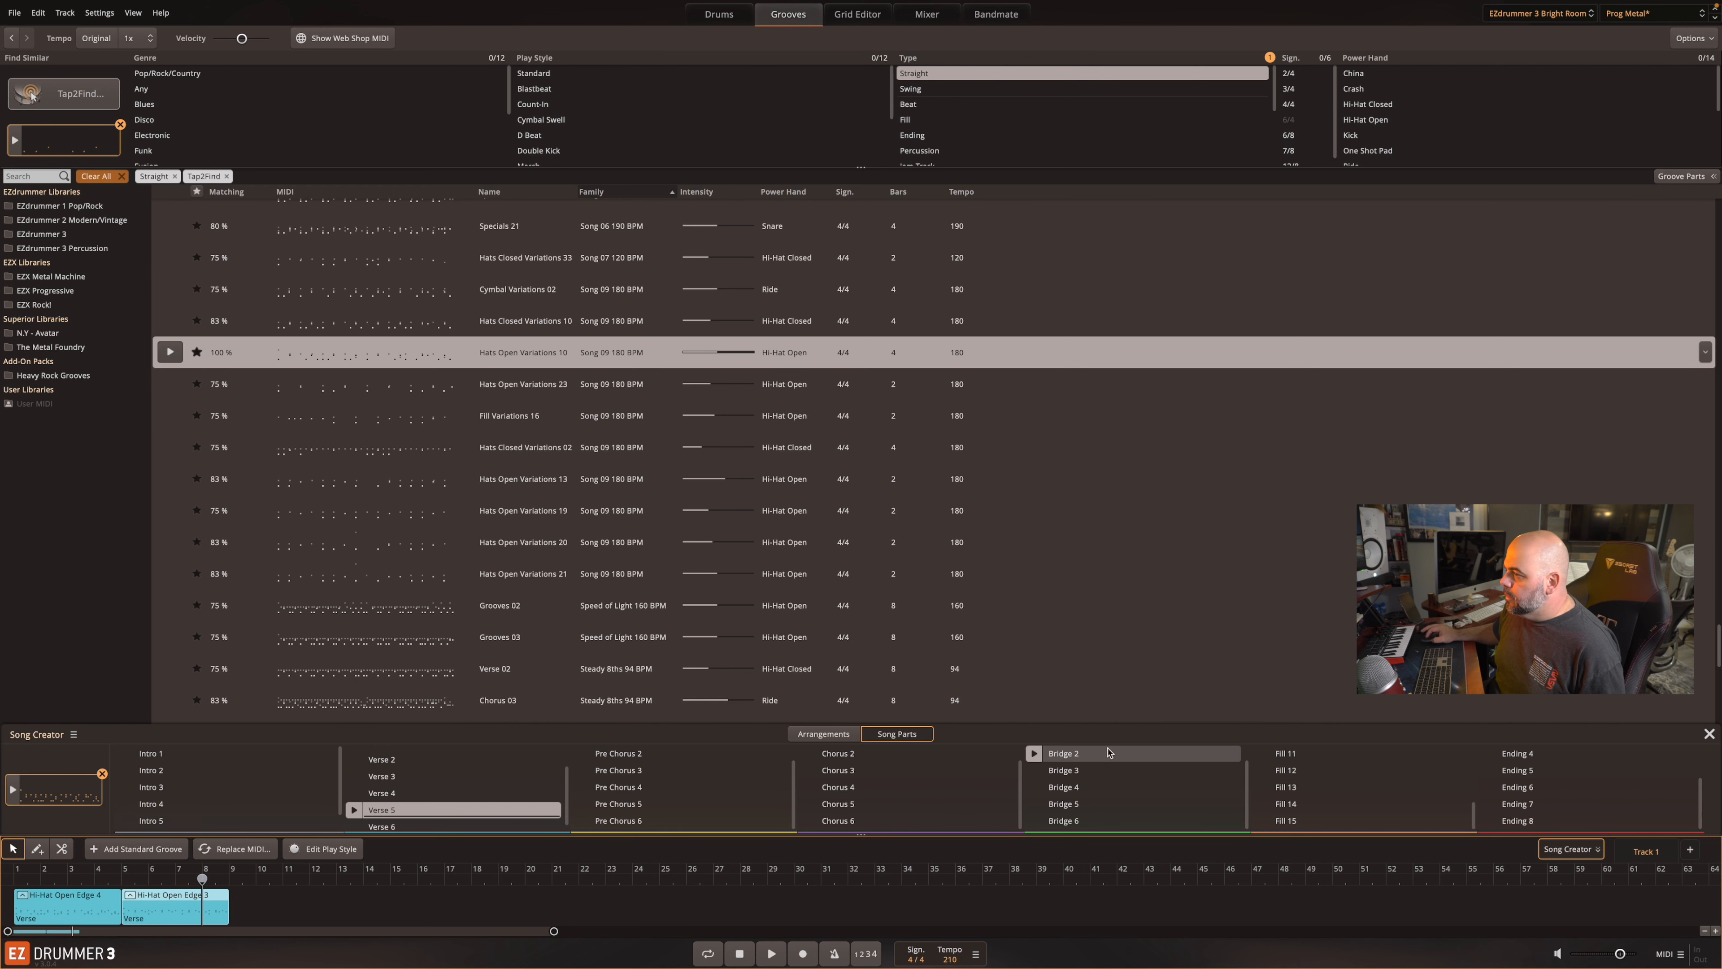
{"action": "left_click_drag", "start_coordinate": [1267, 759], "coordinate": [239, 911]}
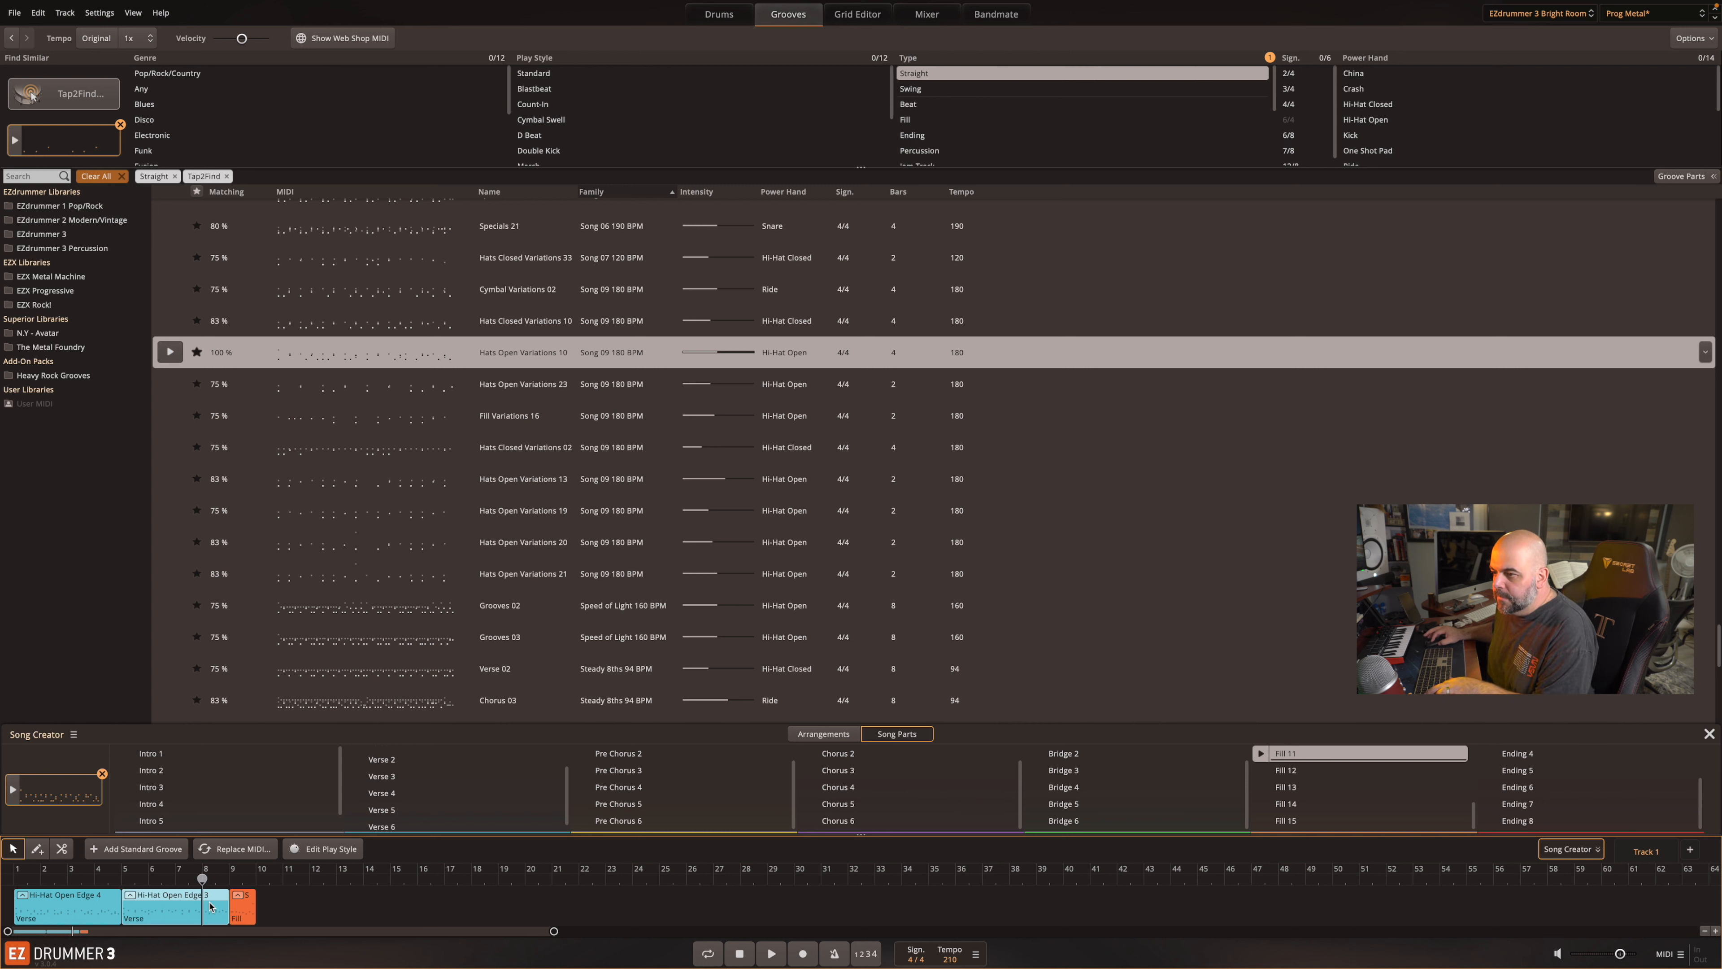
{"action": "left_click_drag", "start_coordinate": [228, 906], "coordinate": [214, 911]}
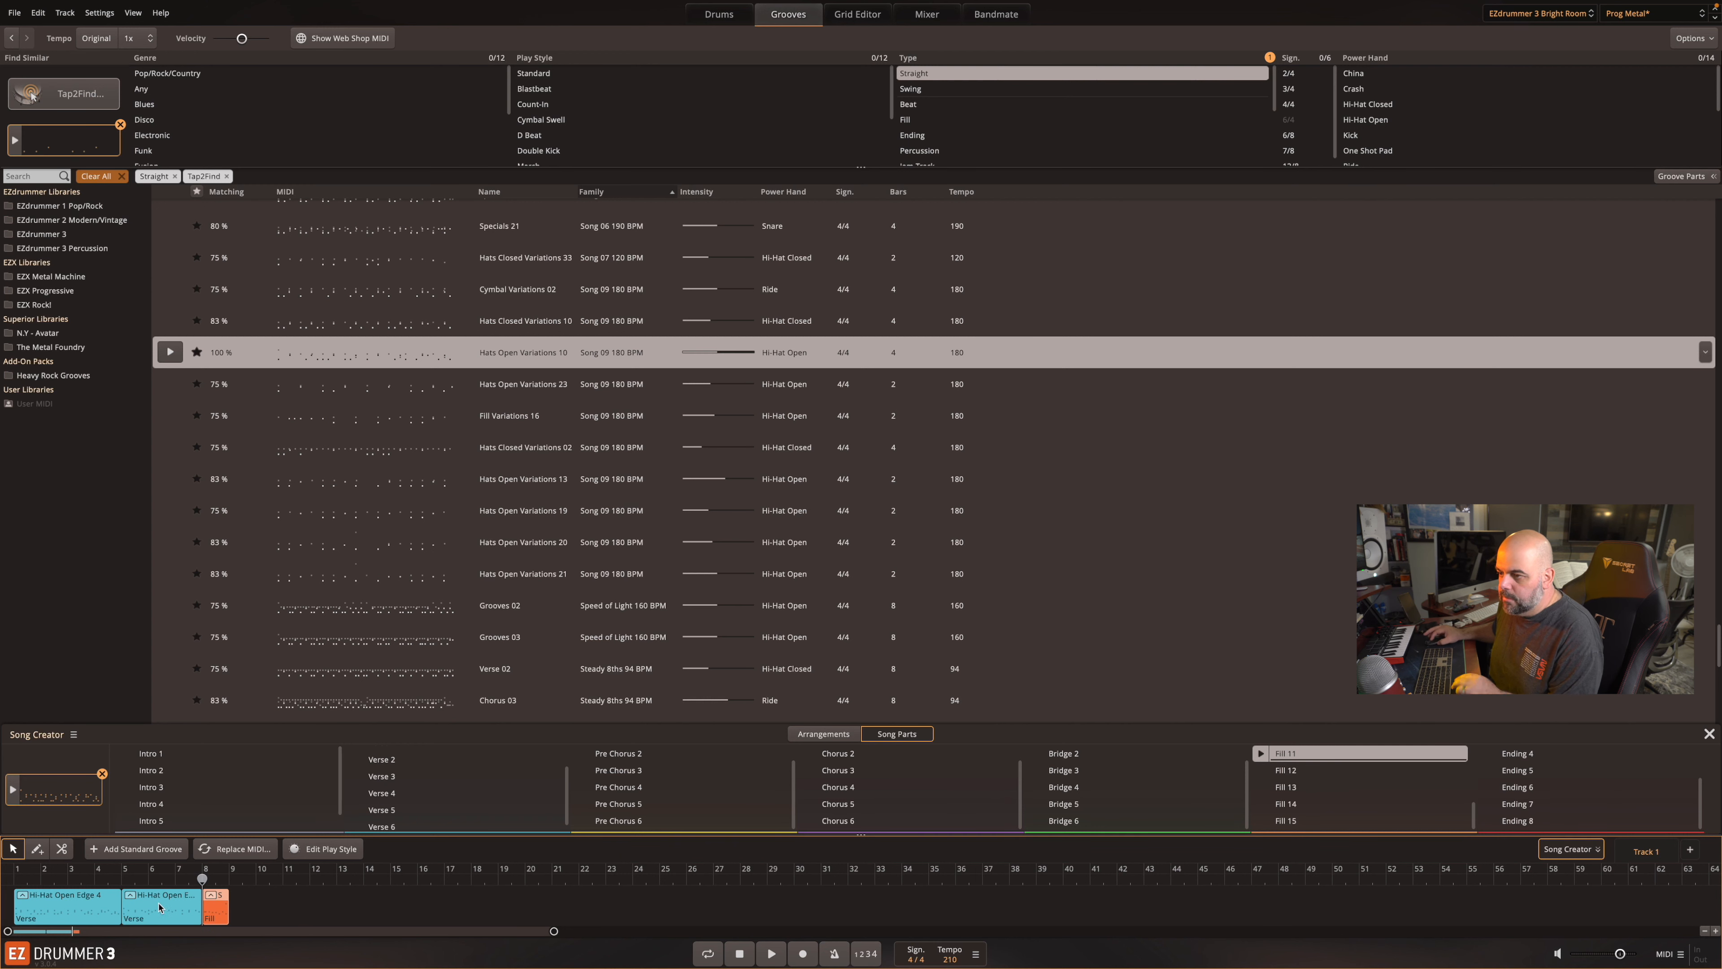
{"action": "left_click", "coordinate": [126, 882]}
{"action": "key", "text": "space"}
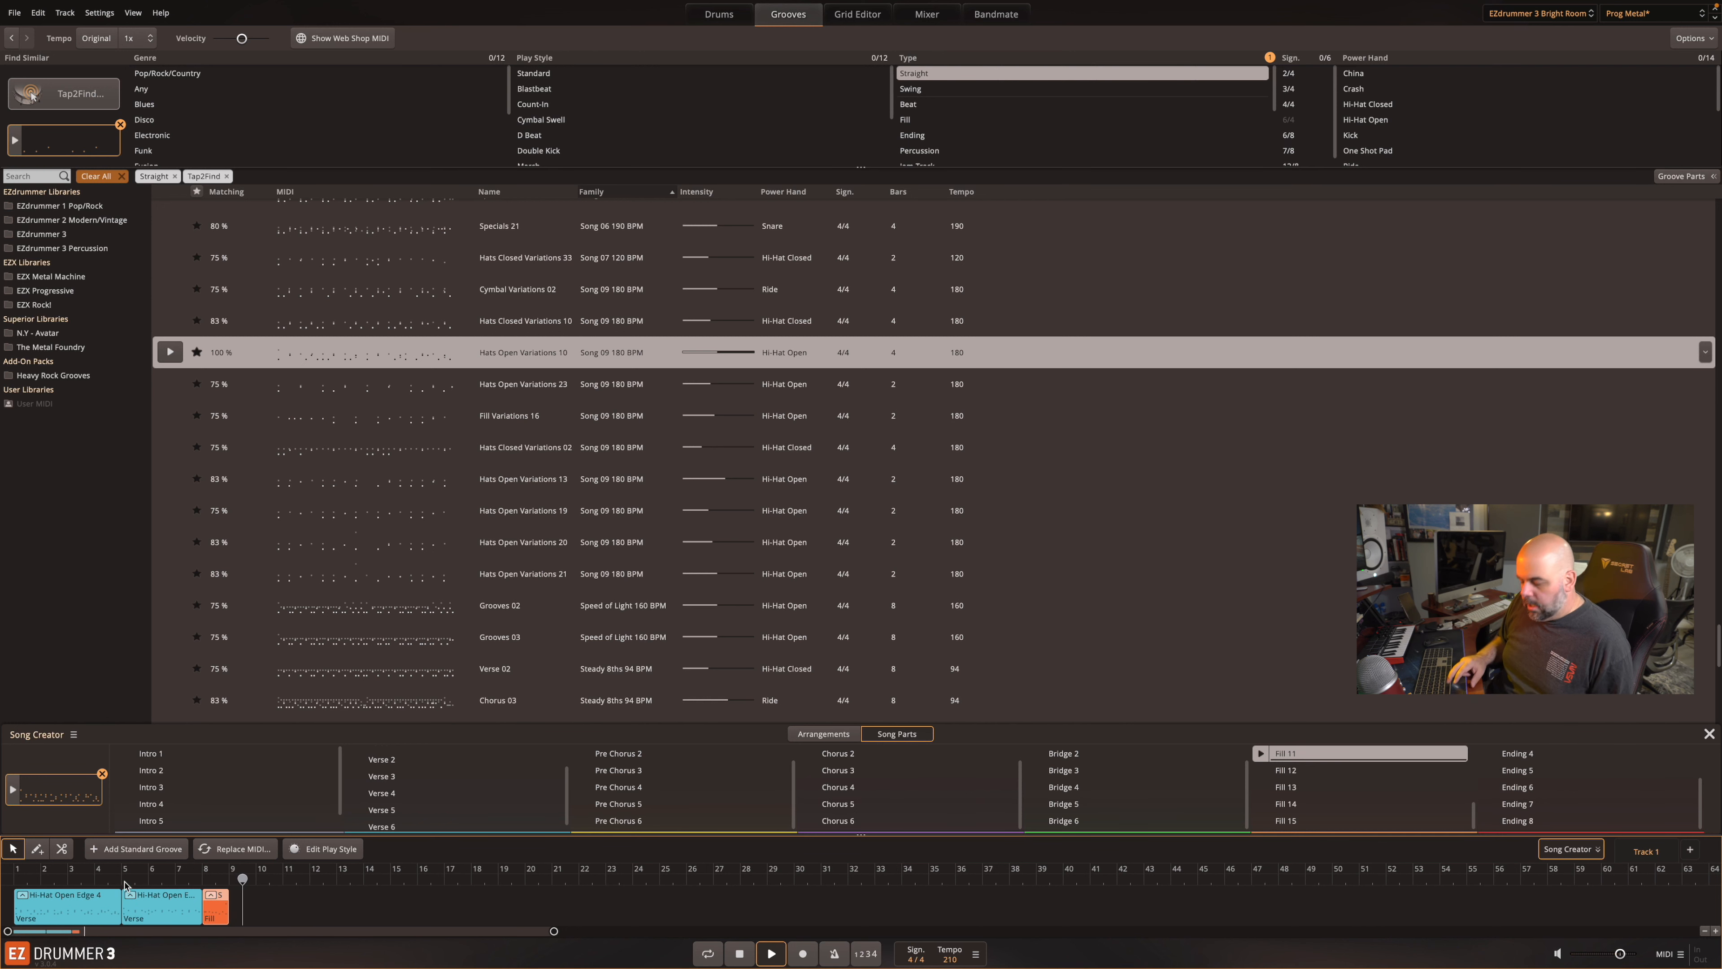
{"action": "key", "text": "space"}
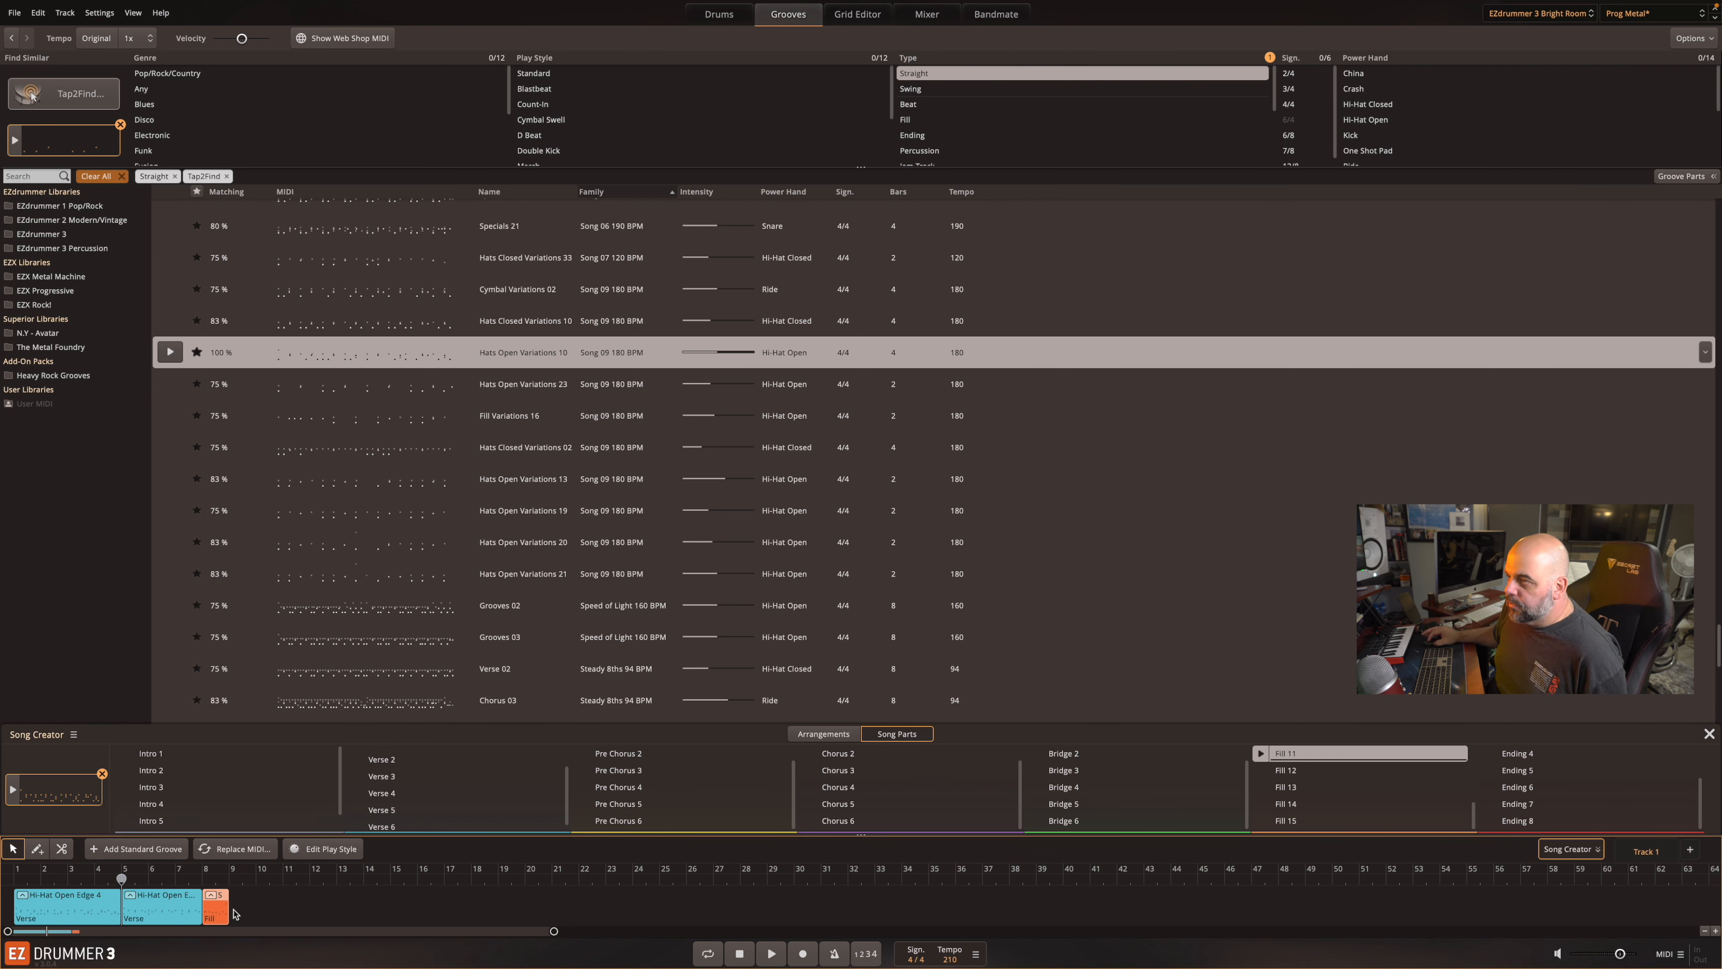
- Show the song's notes in the Grid Editor, hiding the Song Creator and bringing it back beneath the grid
{"action": "left_click", "coordinate": [857, 15]}
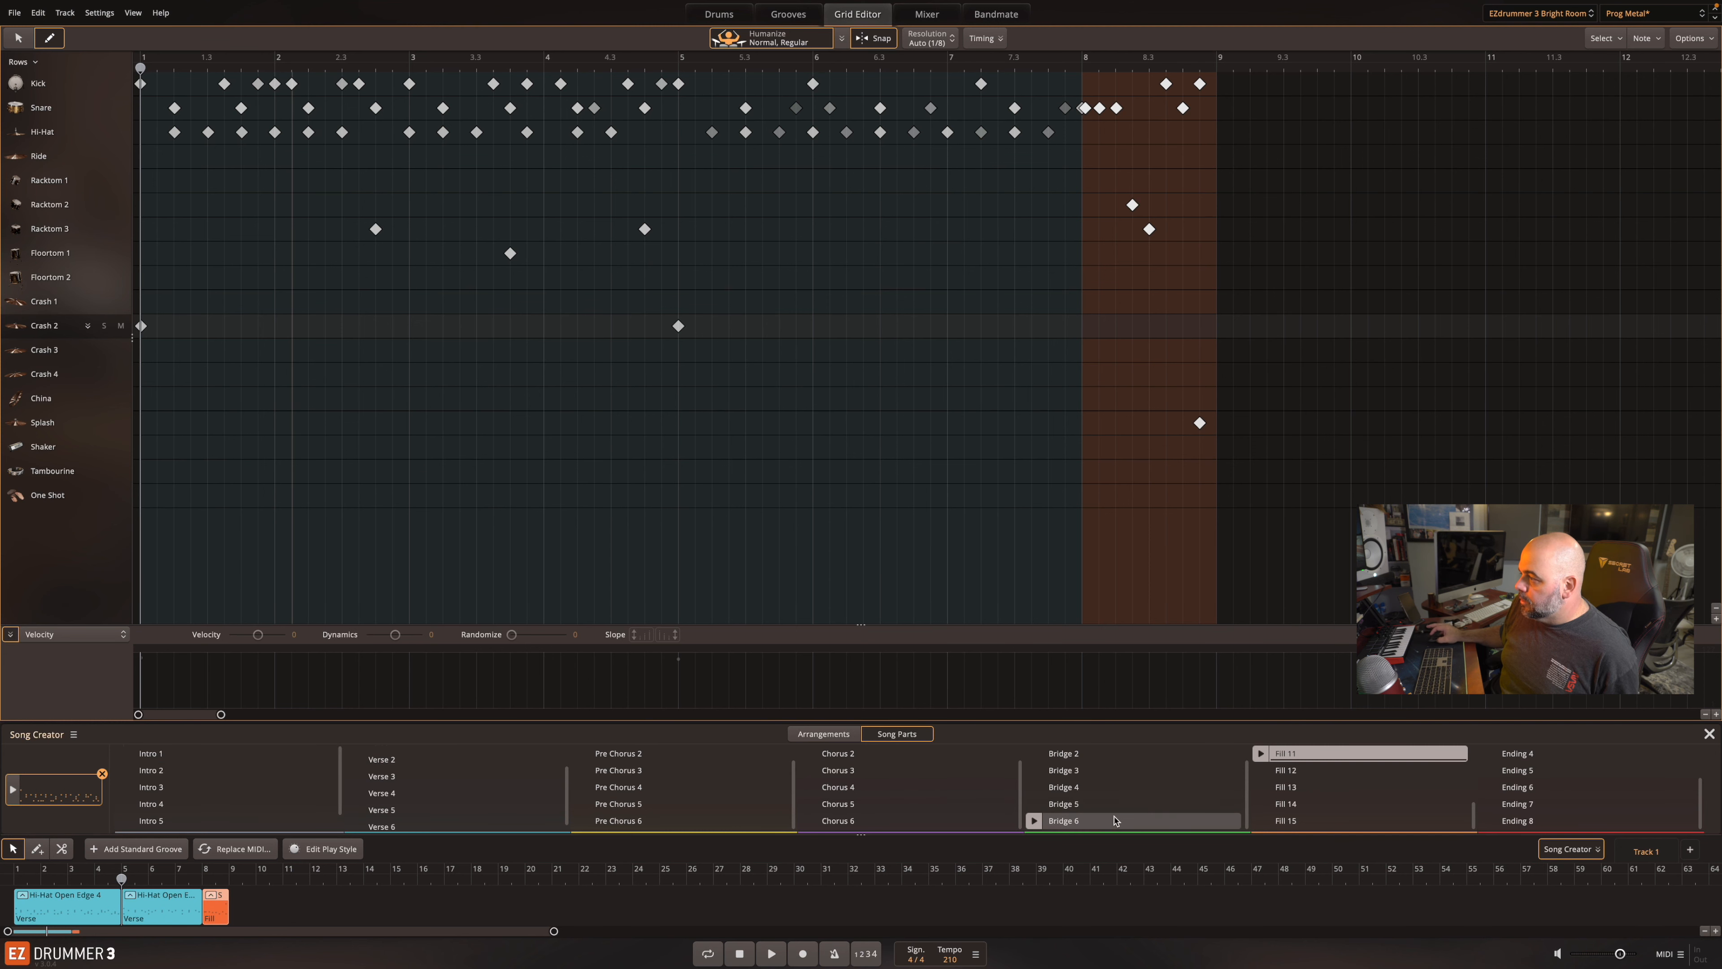
{"action": "left_click", "coordinate": [1582, 851]}
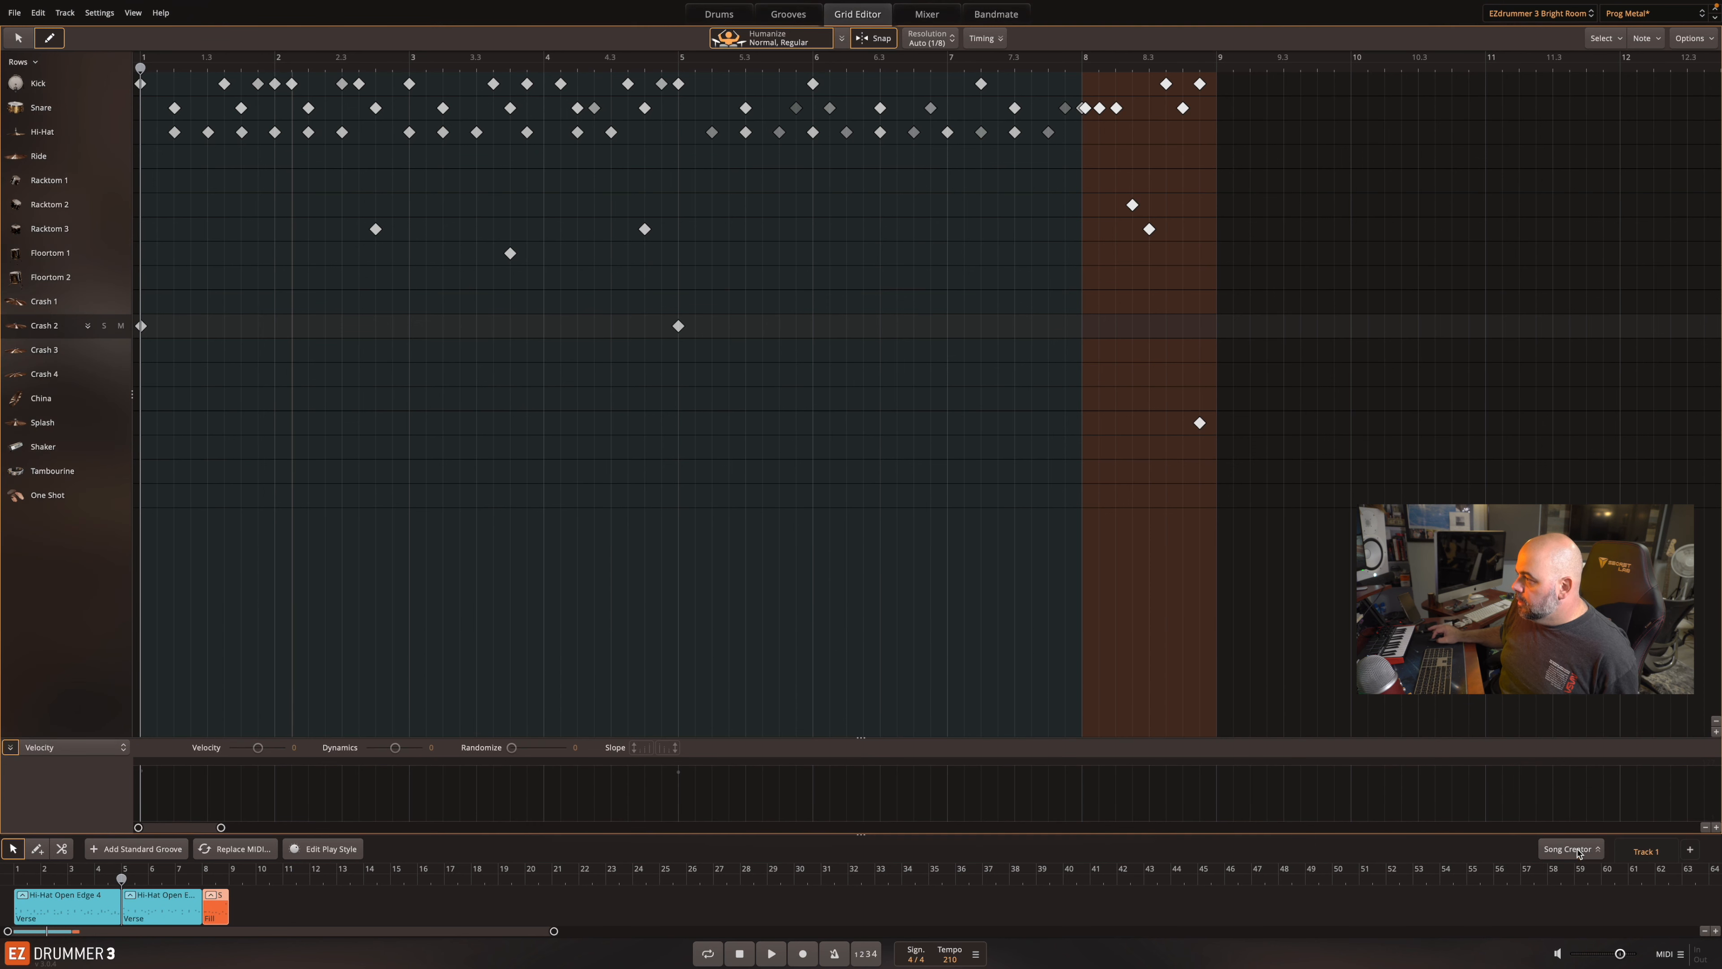
{"action": "left_click", "coordinate": [1578, 851]}
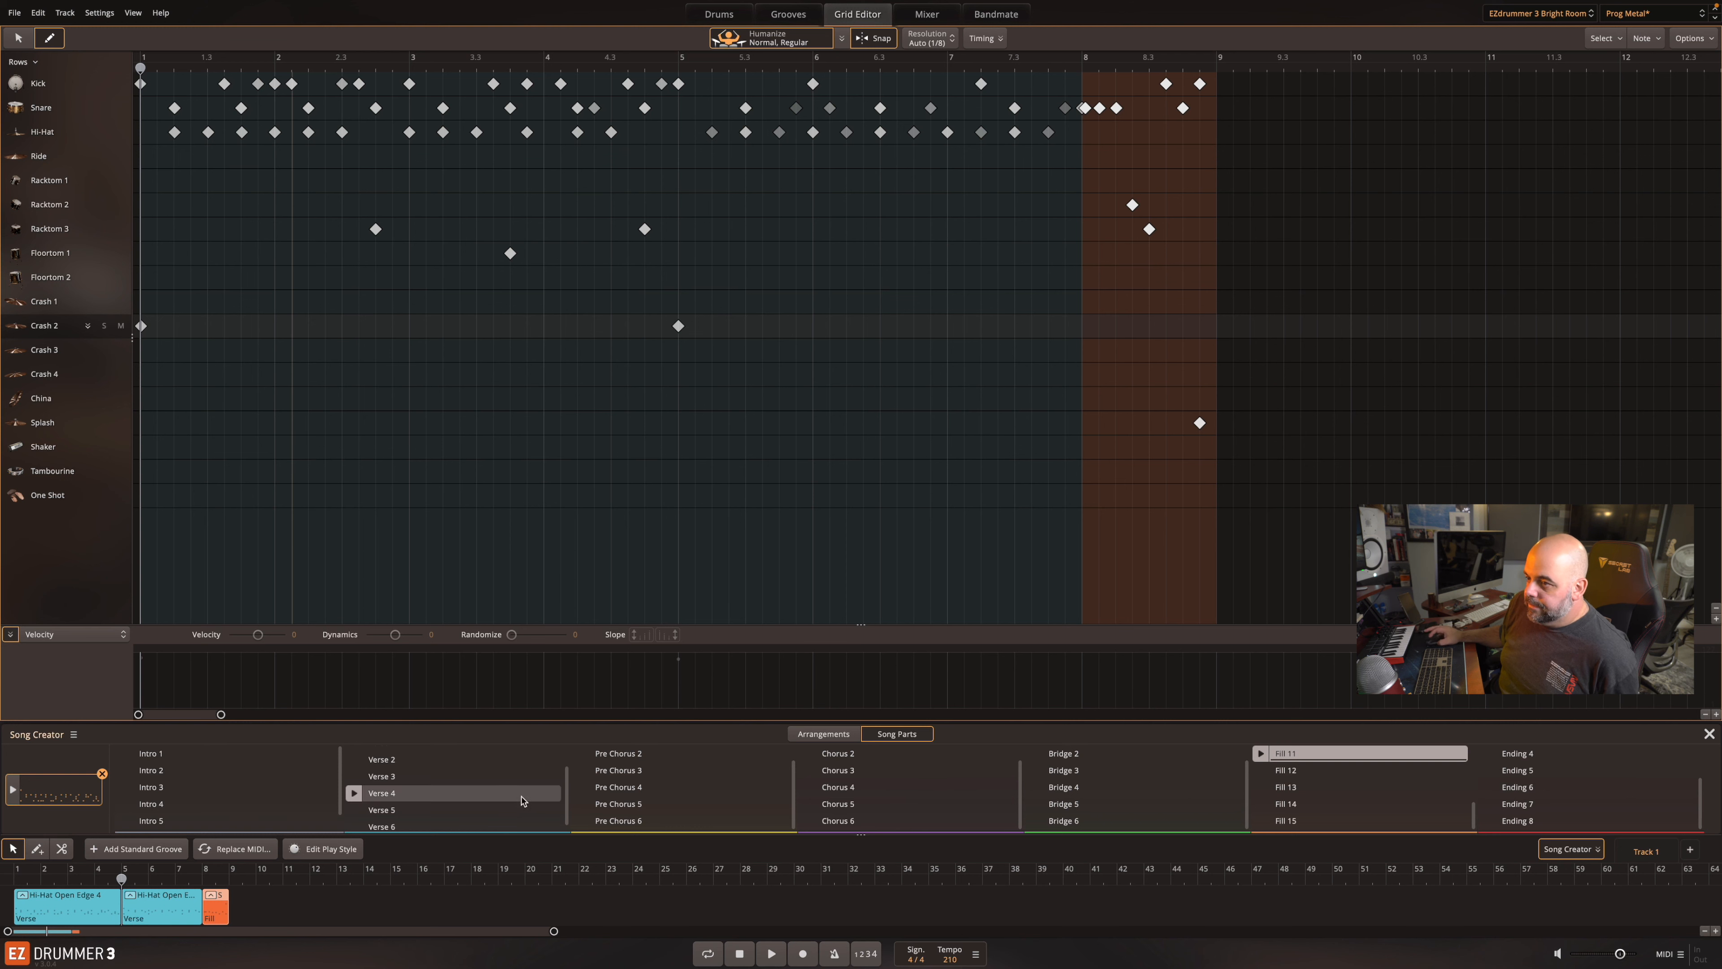
- Look through the Song Creator's arrangement and song-part commands, including Replace MIDI on Song Track, and the available program settings
{"action": "left_click", "coordinate": [73, 734]}
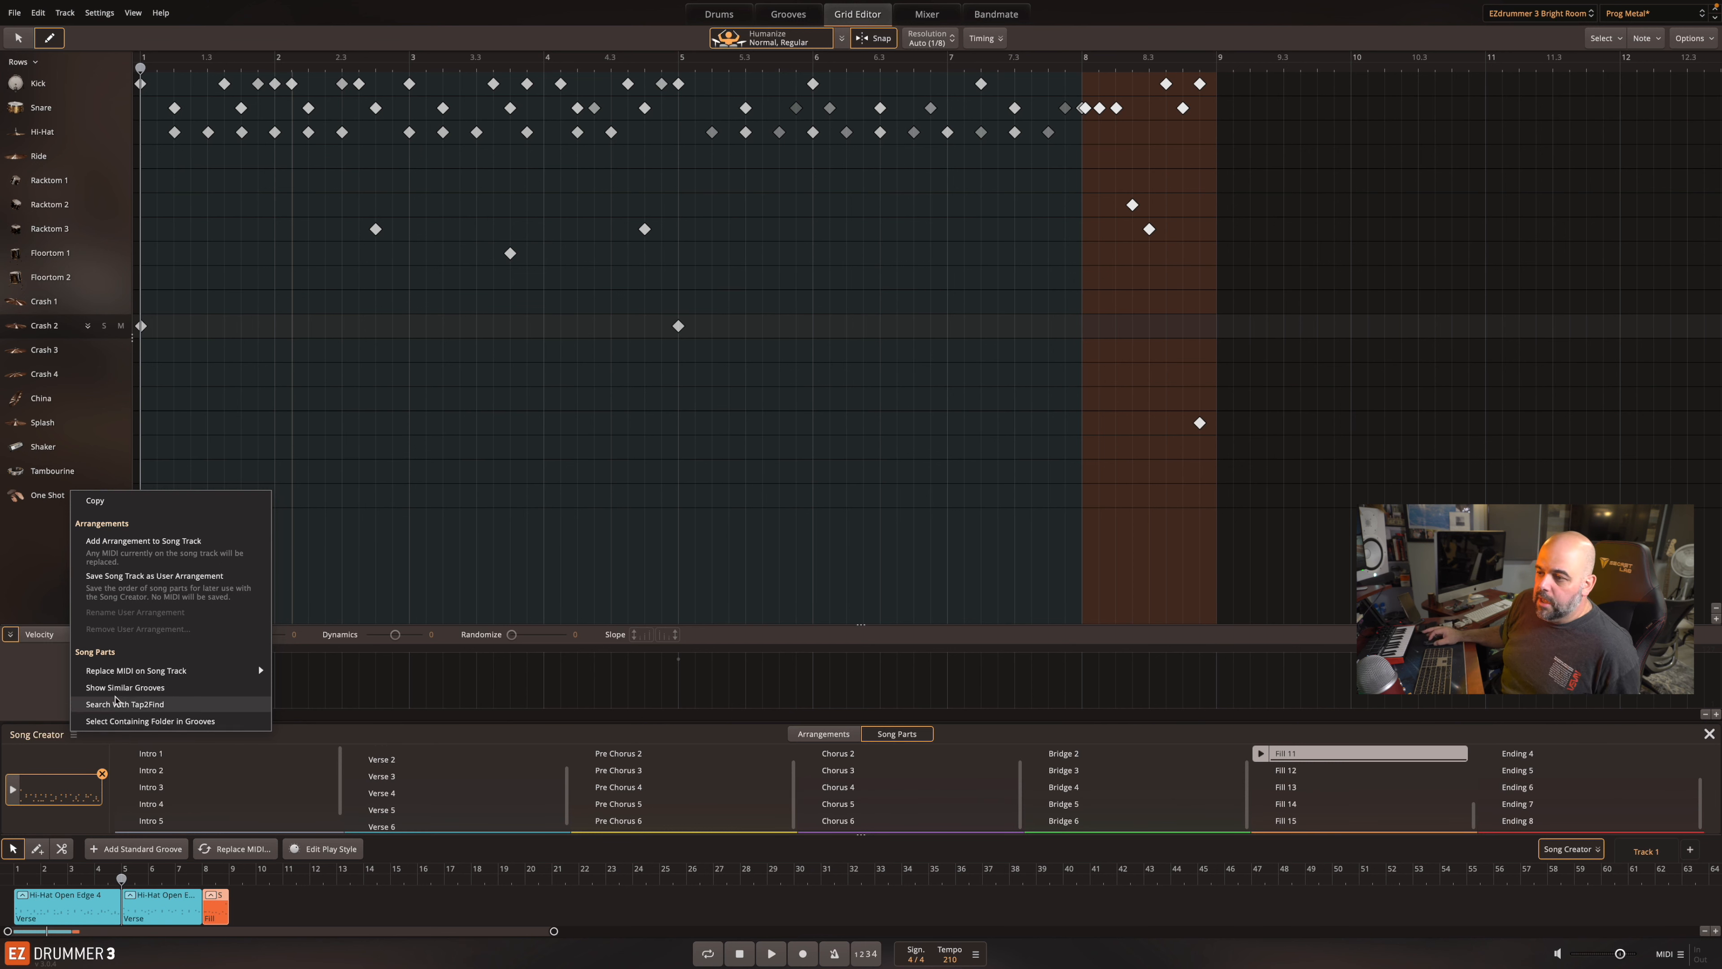
{"action": "mouse_move", "coordinate": [147, 675]}
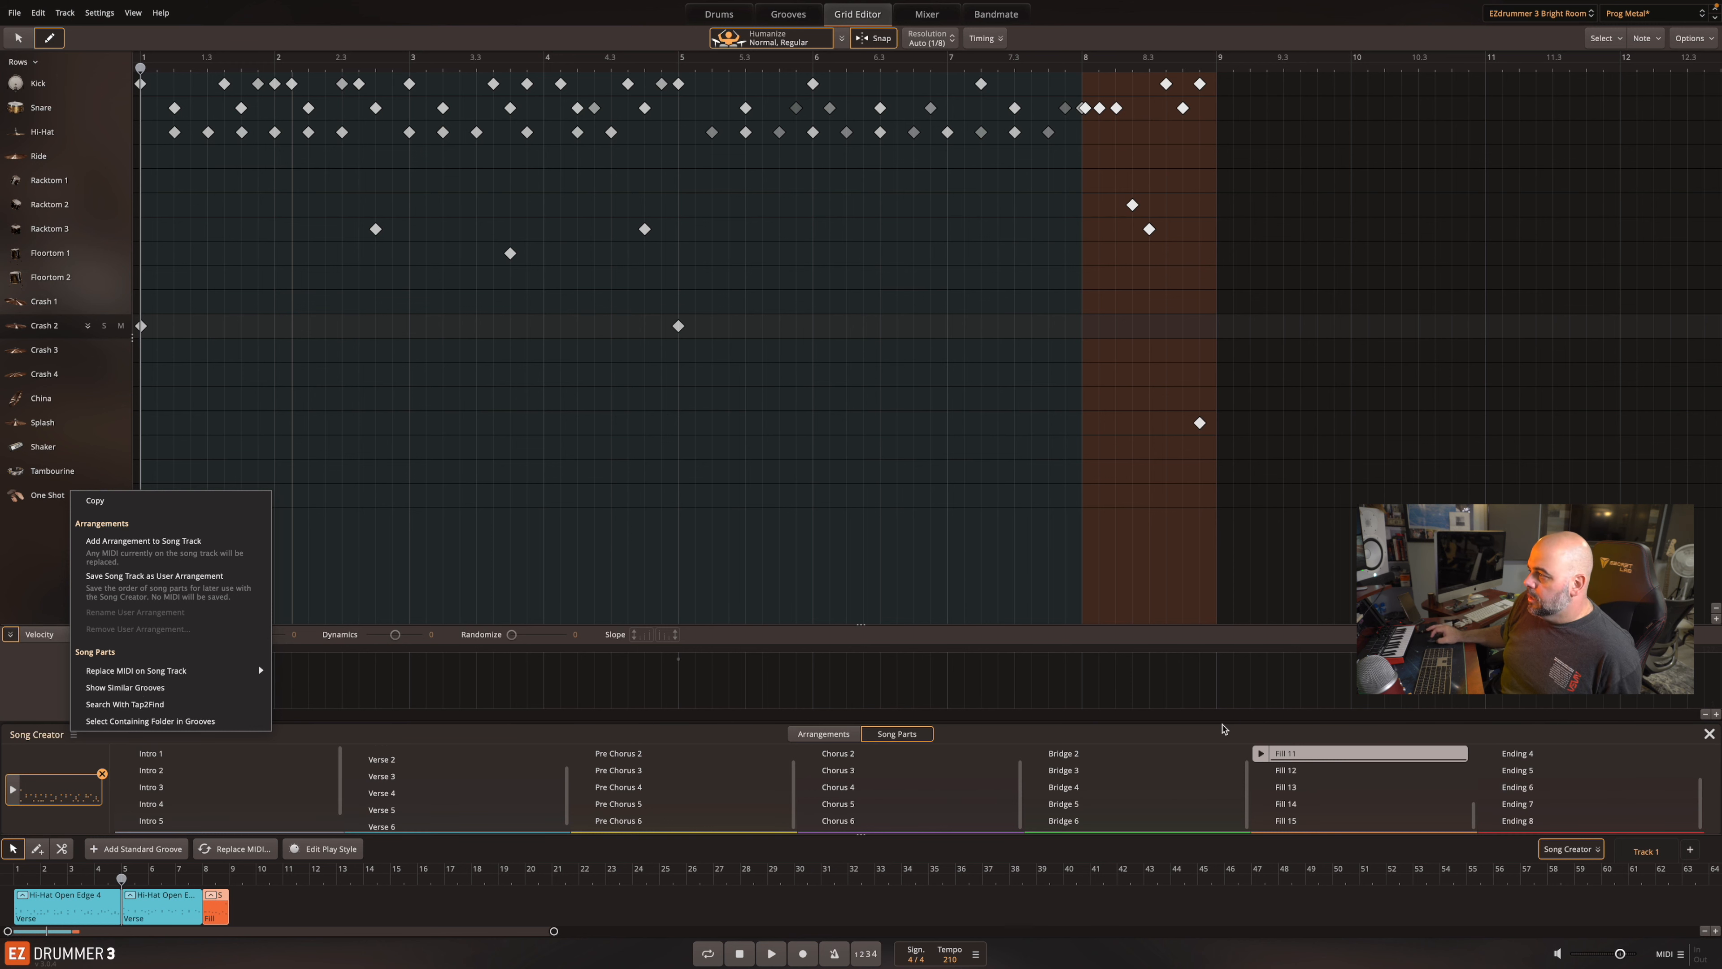
{"action": "left_click", "coordinate": [49, 667]}
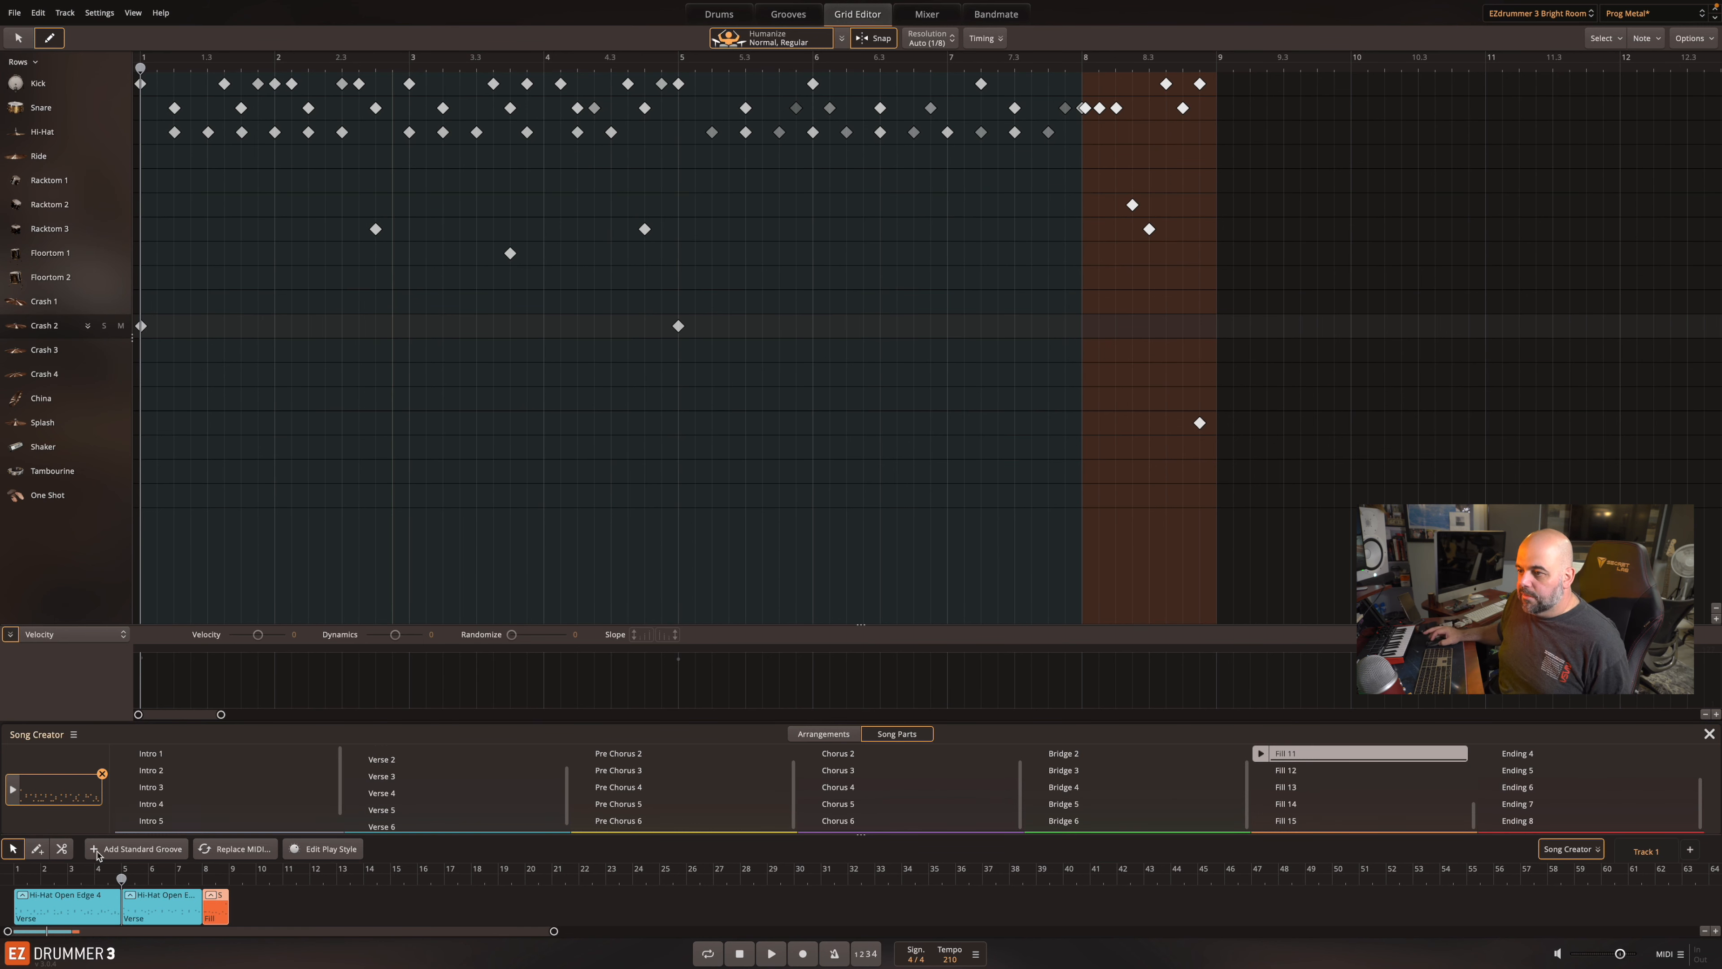
{"action": "left_click", "coordinate": [74, 735]}
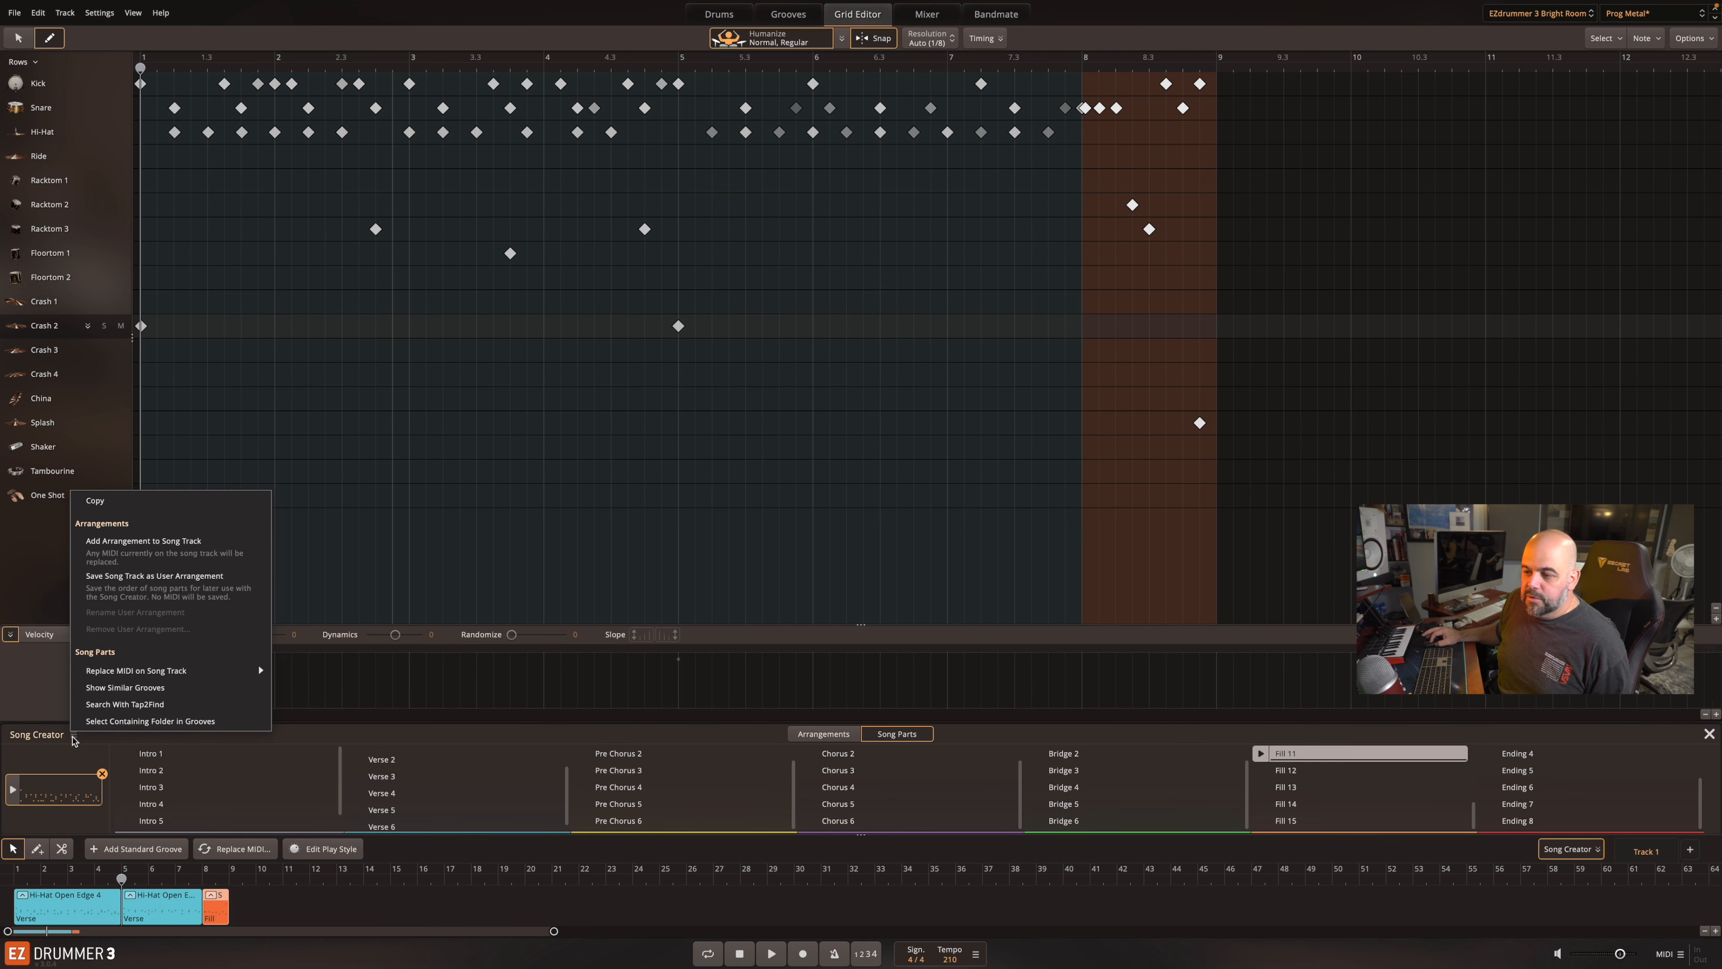
{"action": "left_click", "coordinate": [74, 735]}
{"action": "mouse_move", "coordinate": [8, 6]}
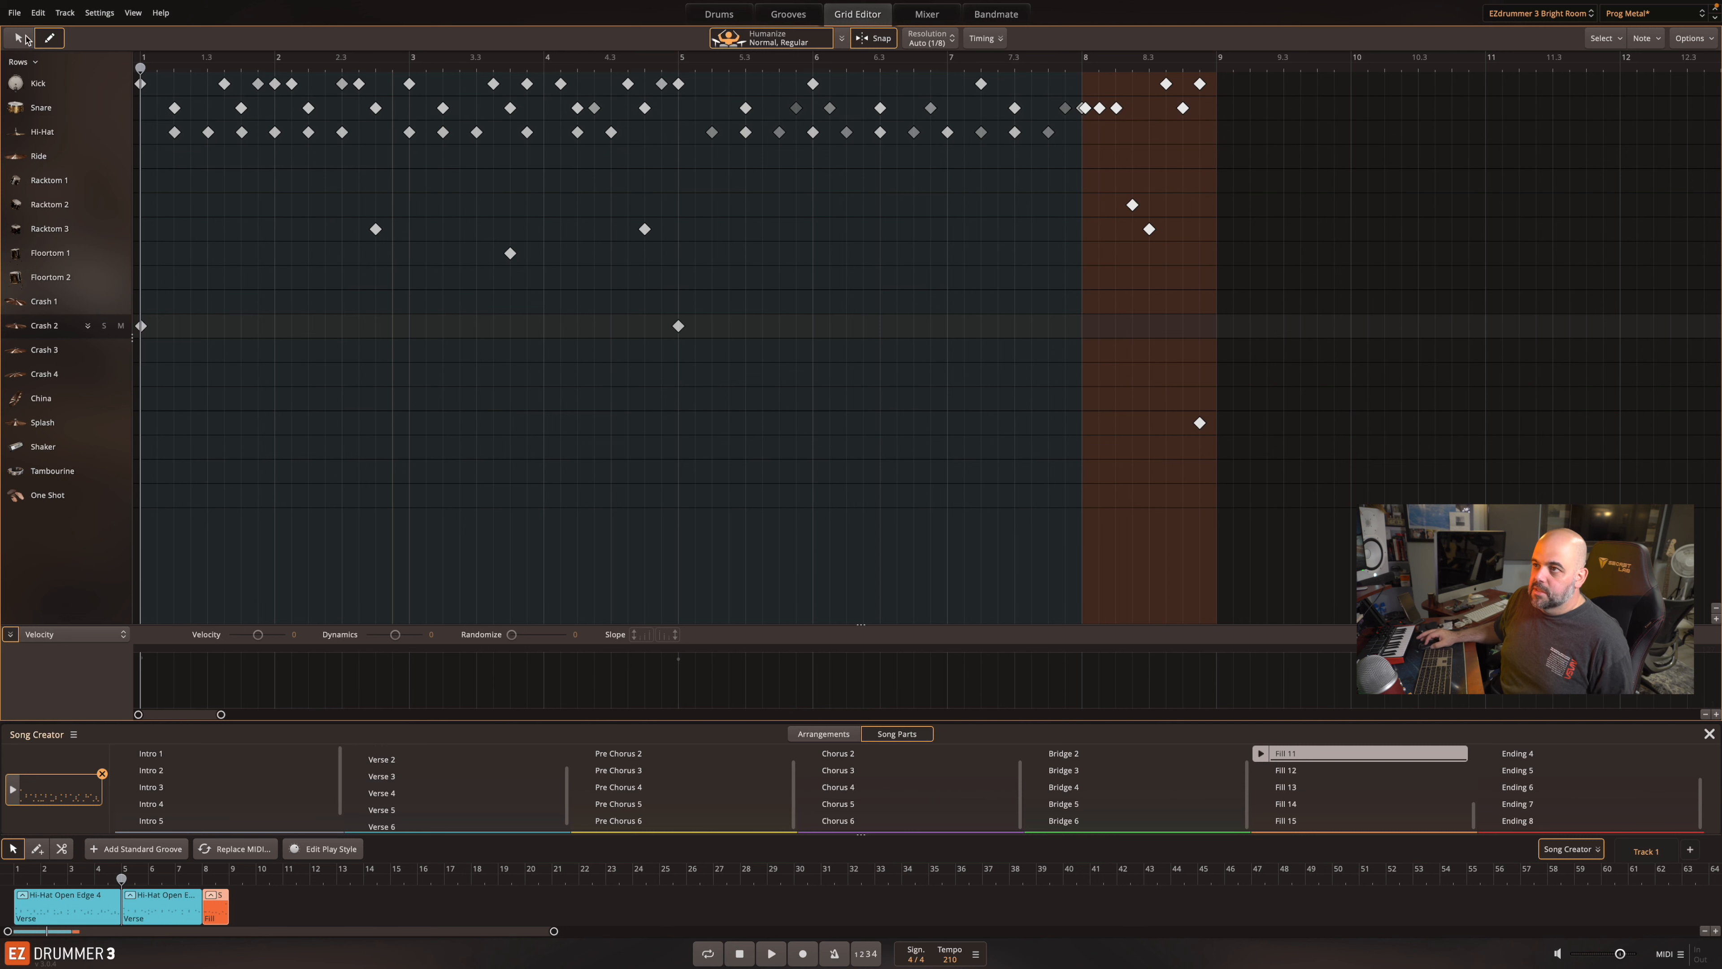
{"action": "left_click", "coordinate": [19, 13]}
{"action": "mouse_move", "coordinate": [99, 15]}
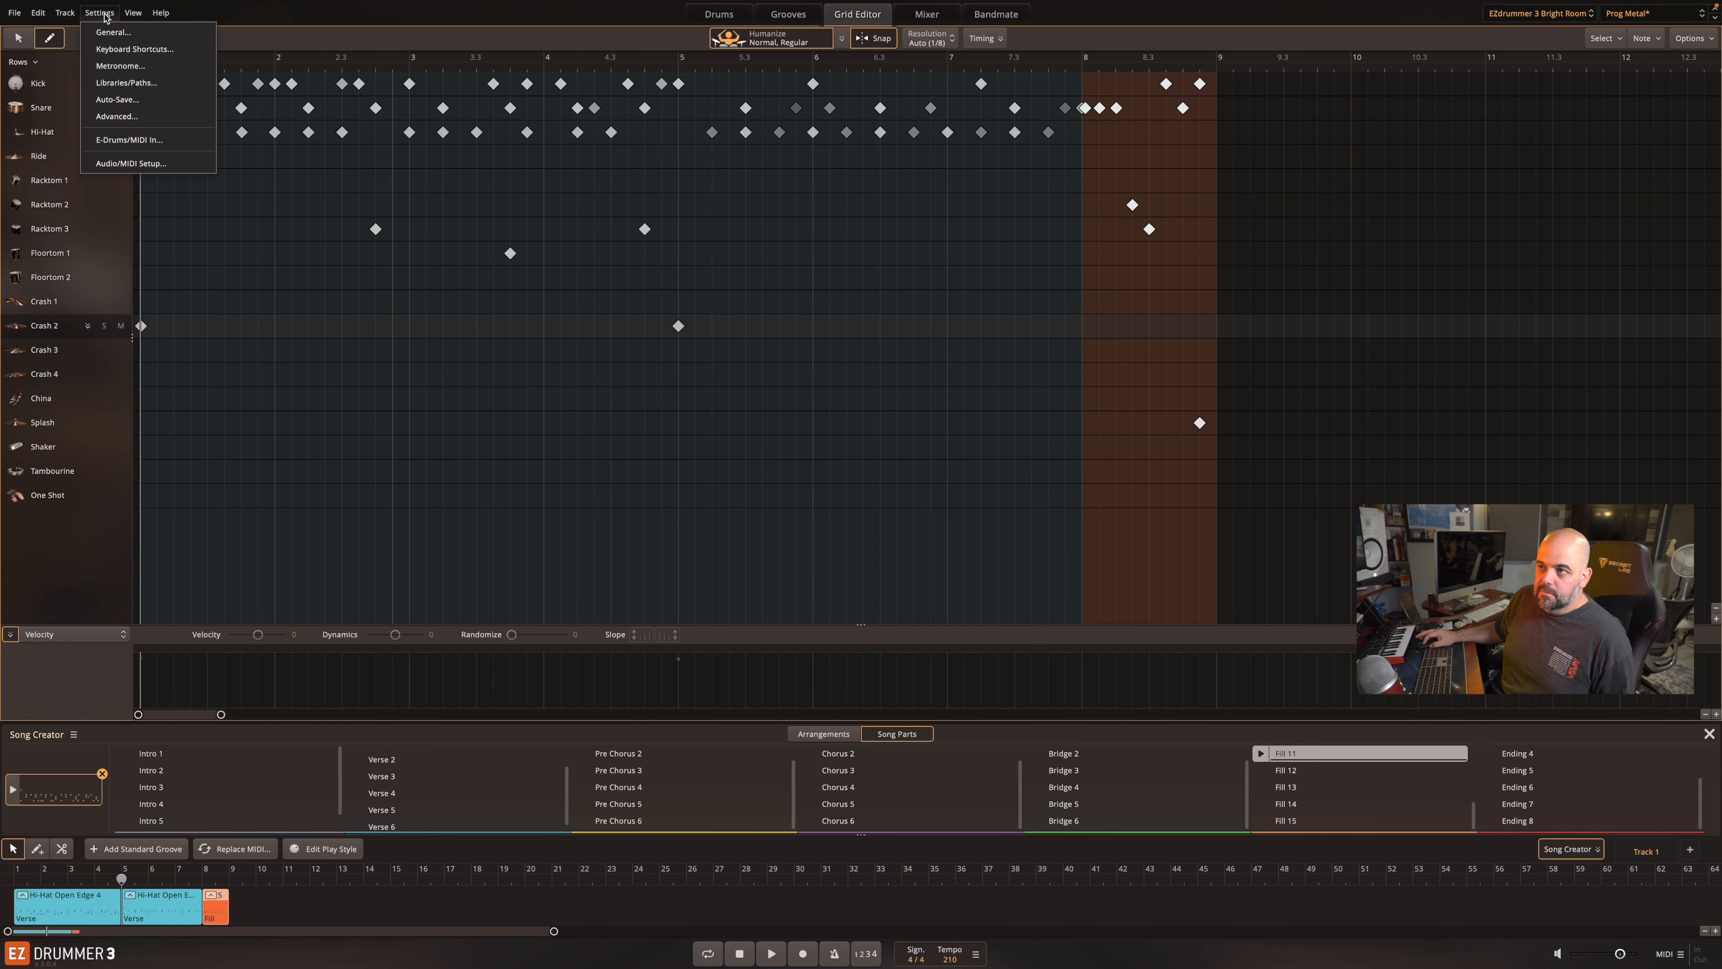
{"action": "left_click", "coordinate": [446, 36]}
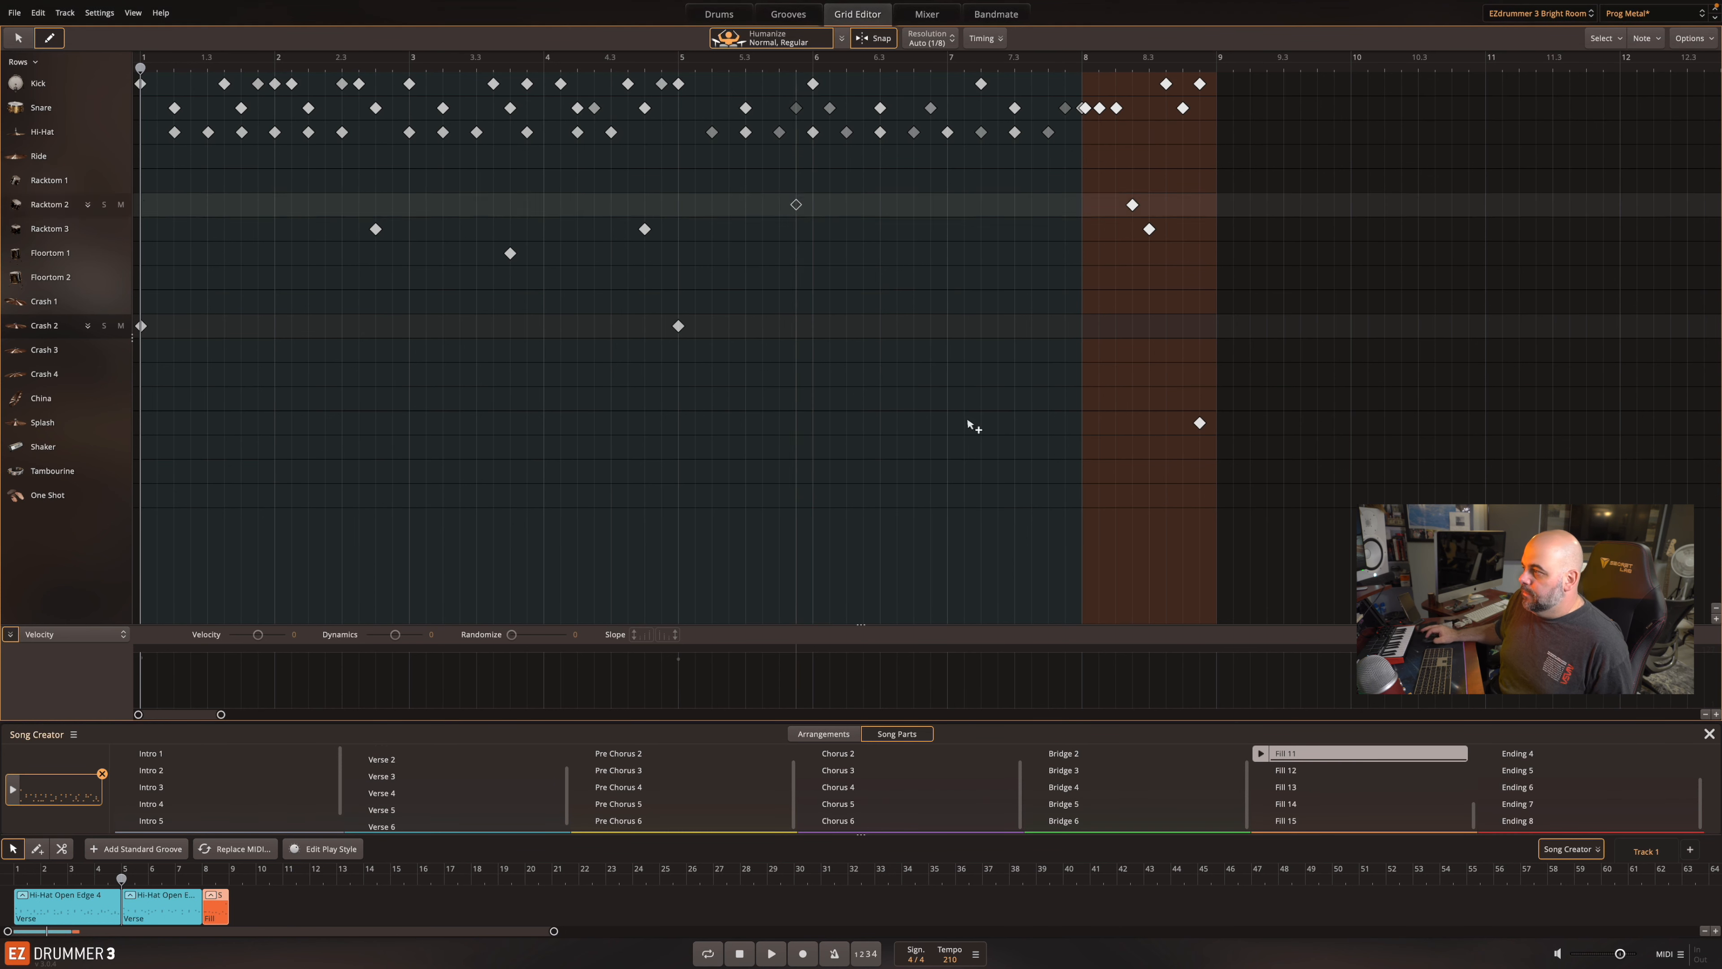
- Collapse the velocity lane with the Song Creator closed, reopen the Song Creator and view the lane's controller choices
{"action": "left_click", "coordinate": [1709, 735]}
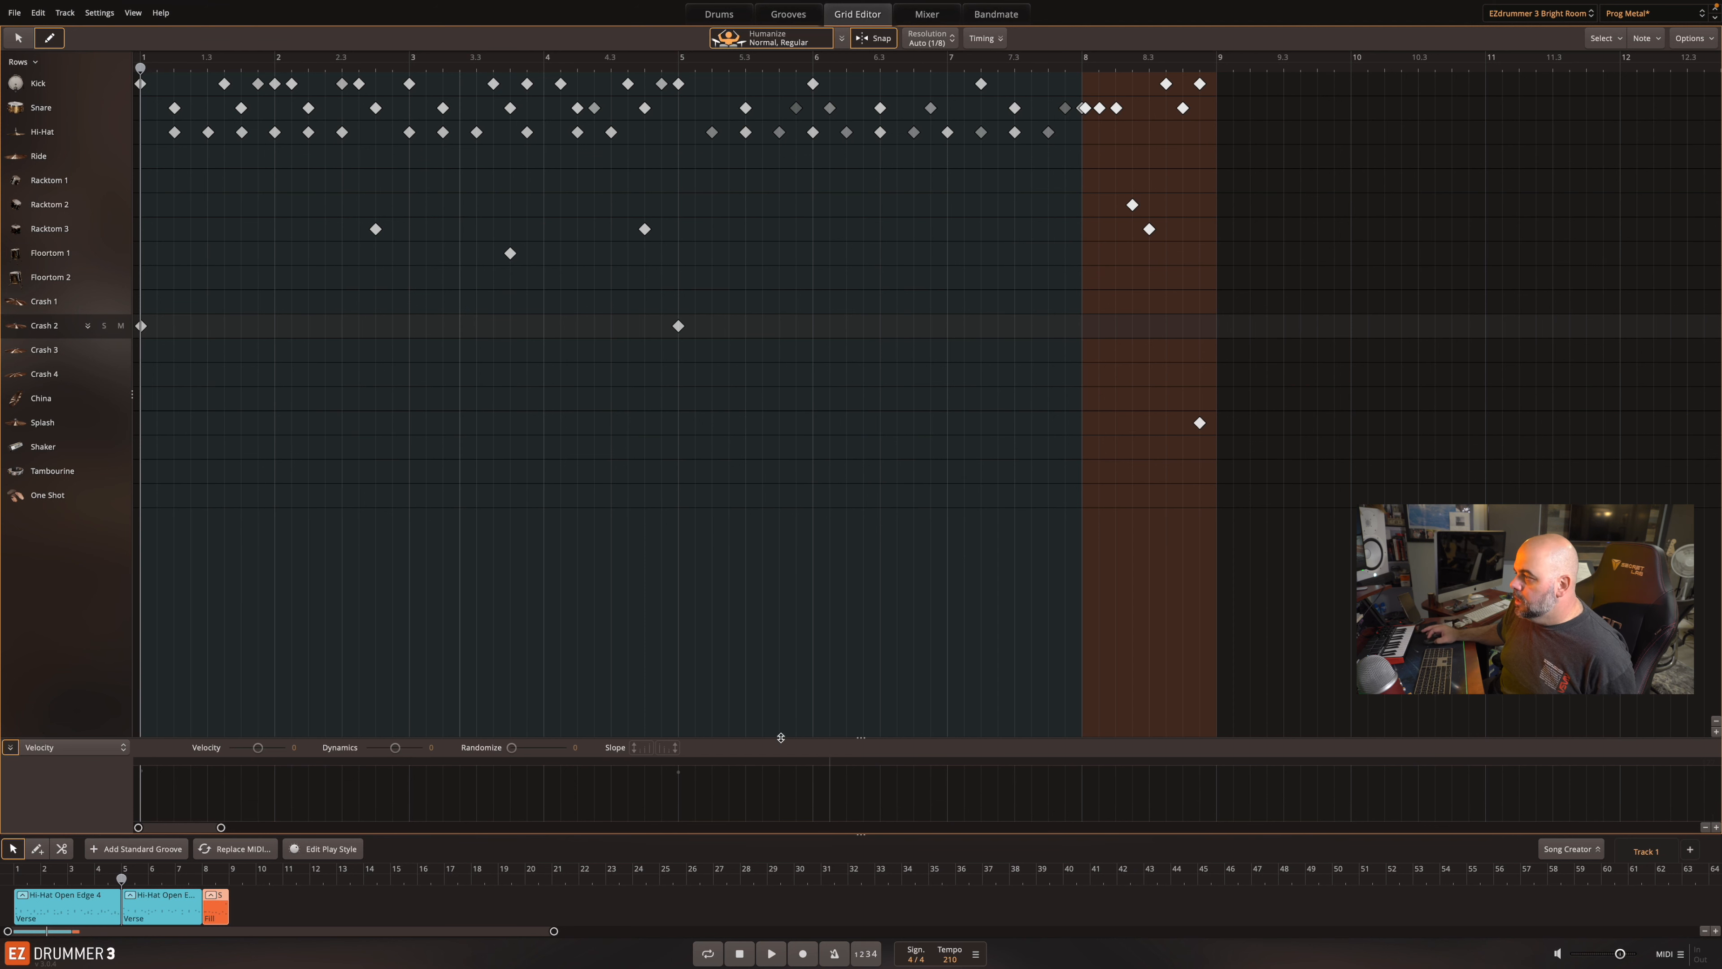
{"action": "left_click", "coordinate": [10, 749]}
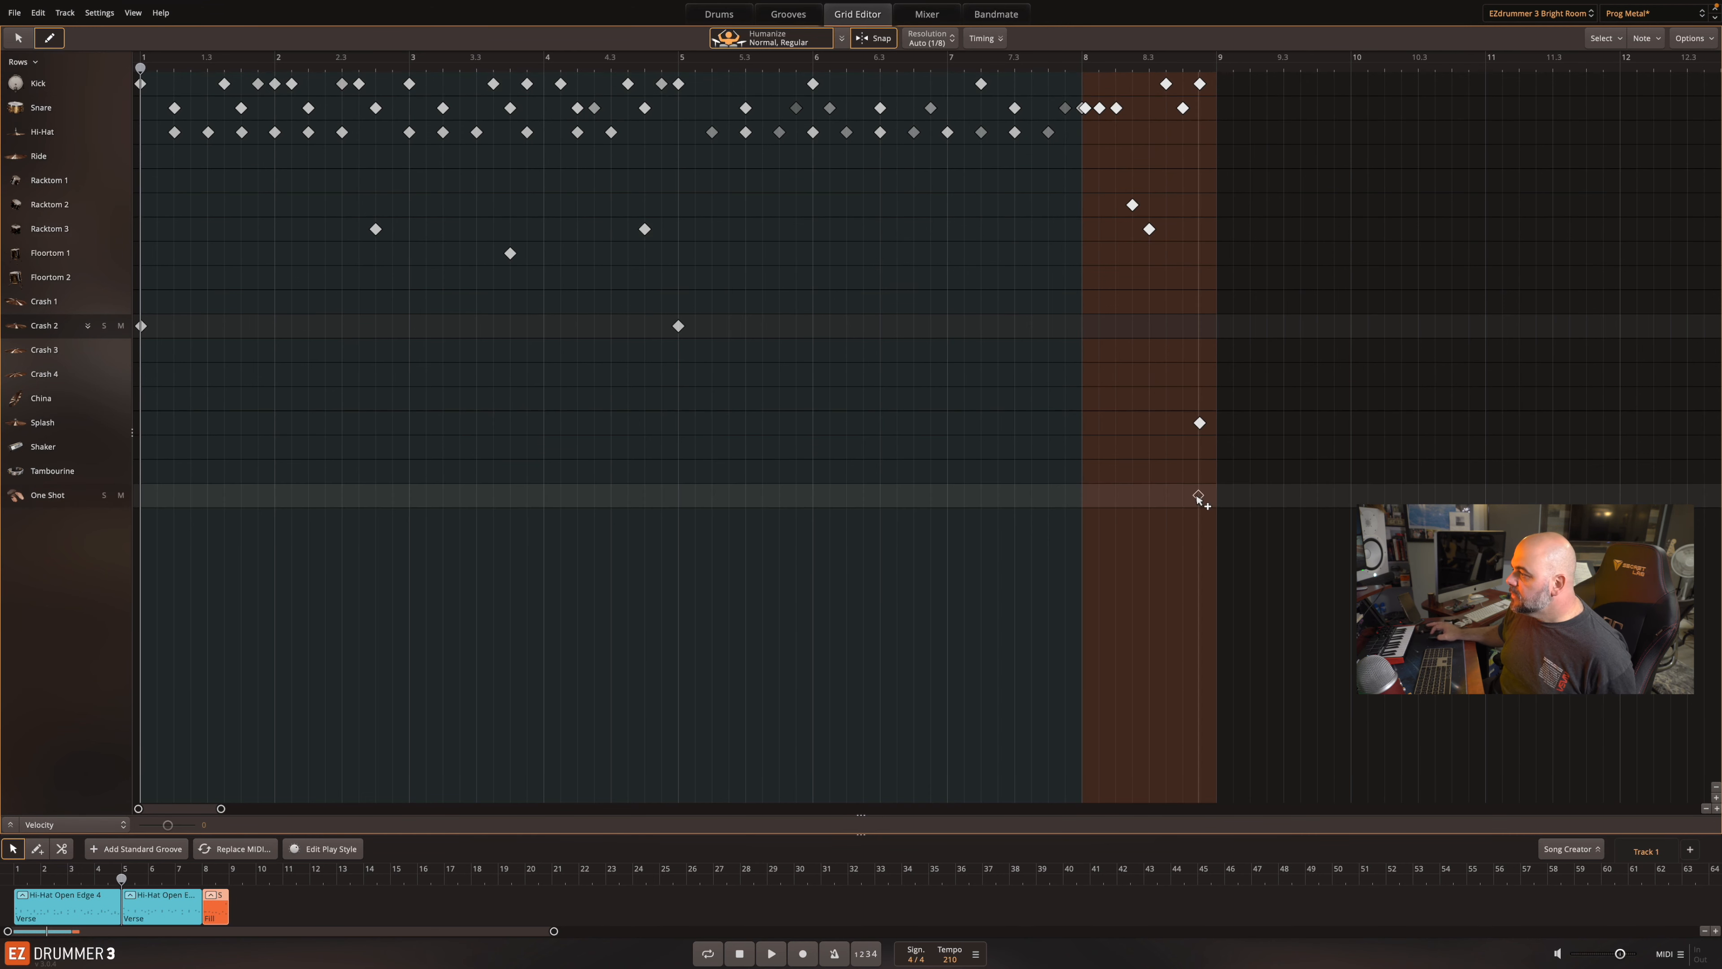
{"action": "left_click", "coordinate": [1571, 850]}
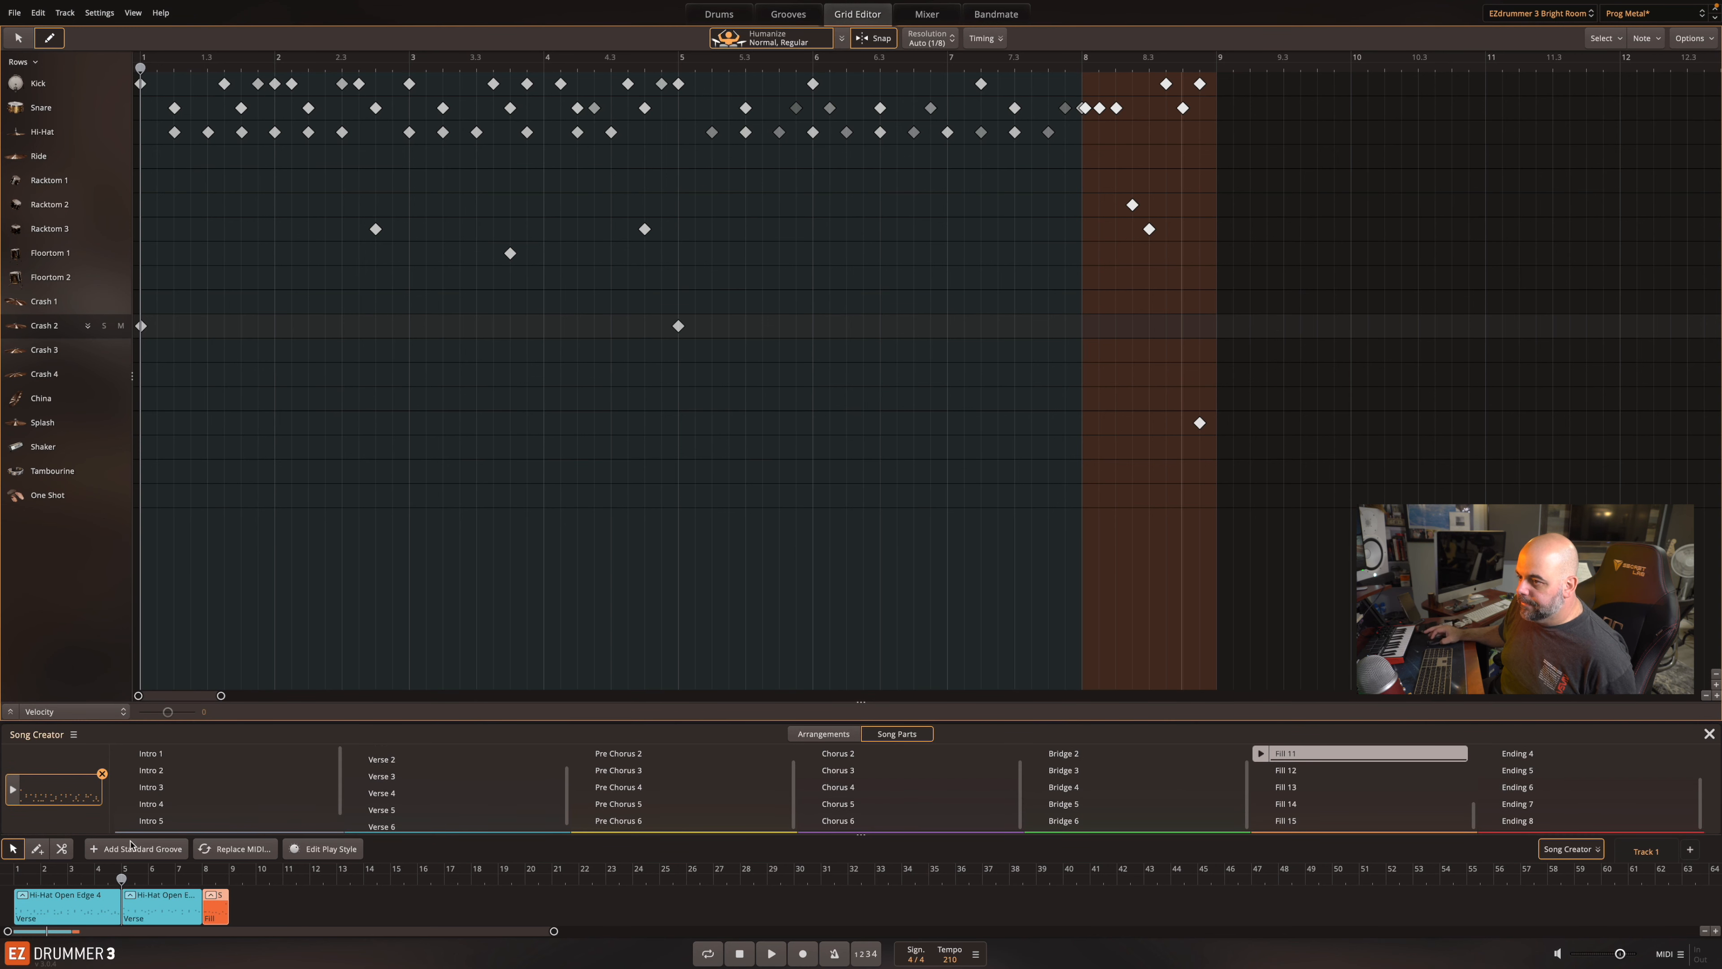
{"action": "left_click", "coordinate": [37, 712]}
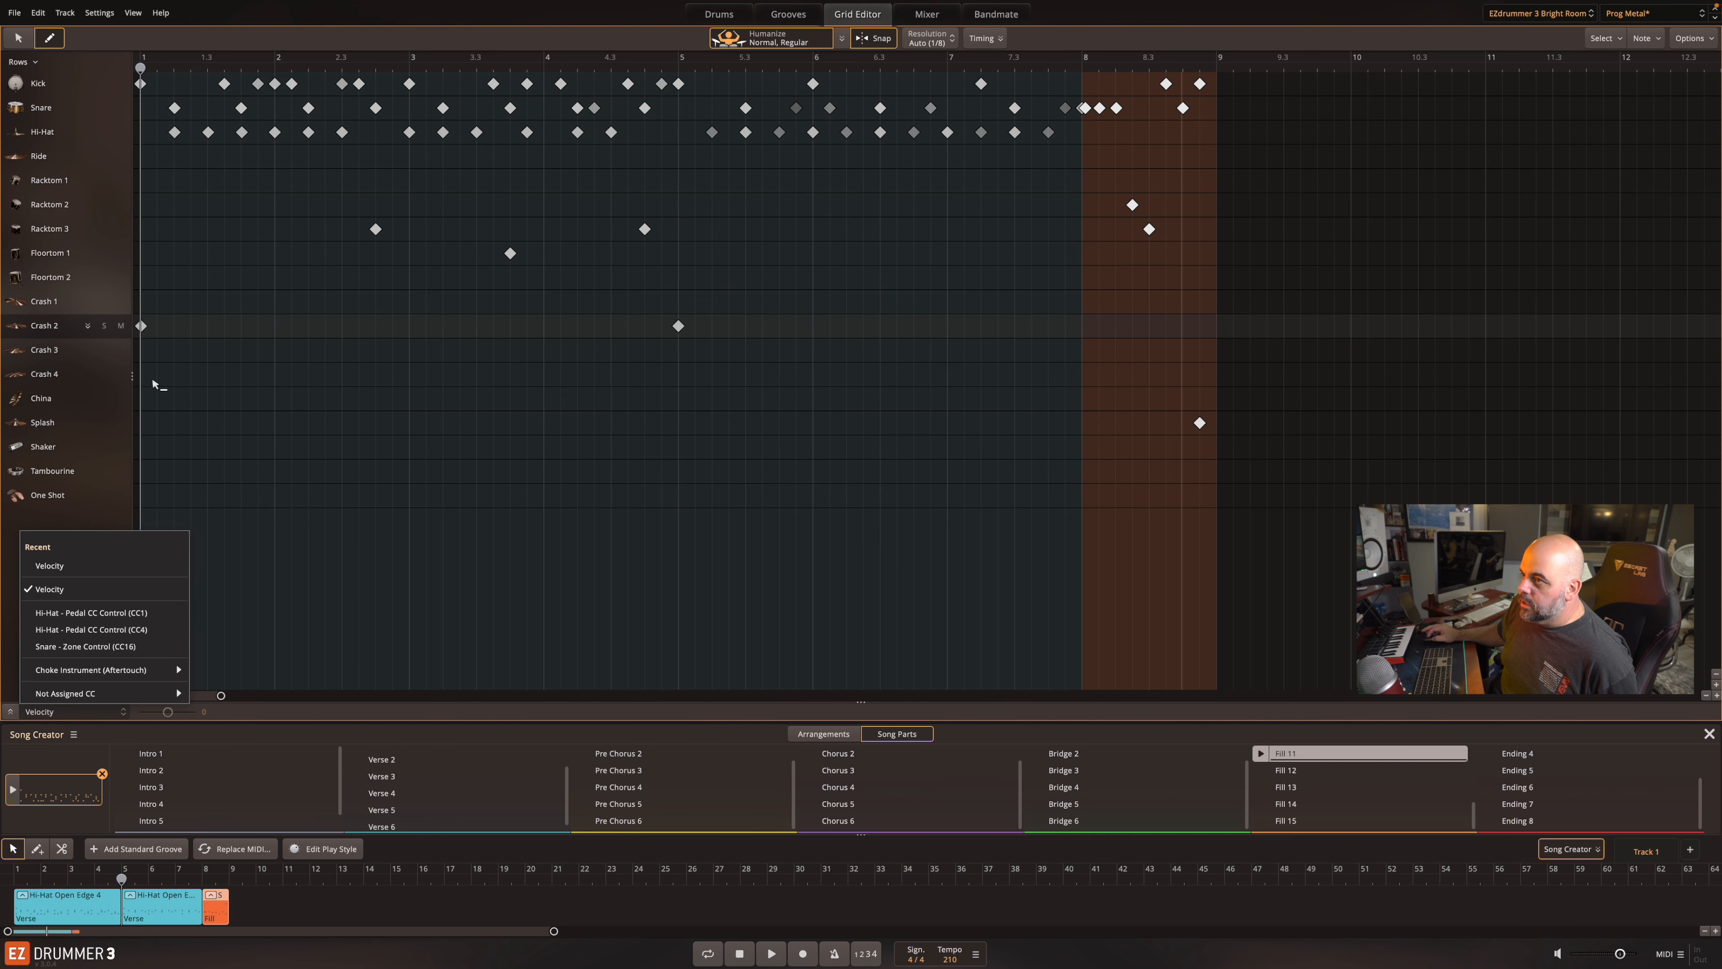
{"action": "left_click", "coordinate": [271, 12]}
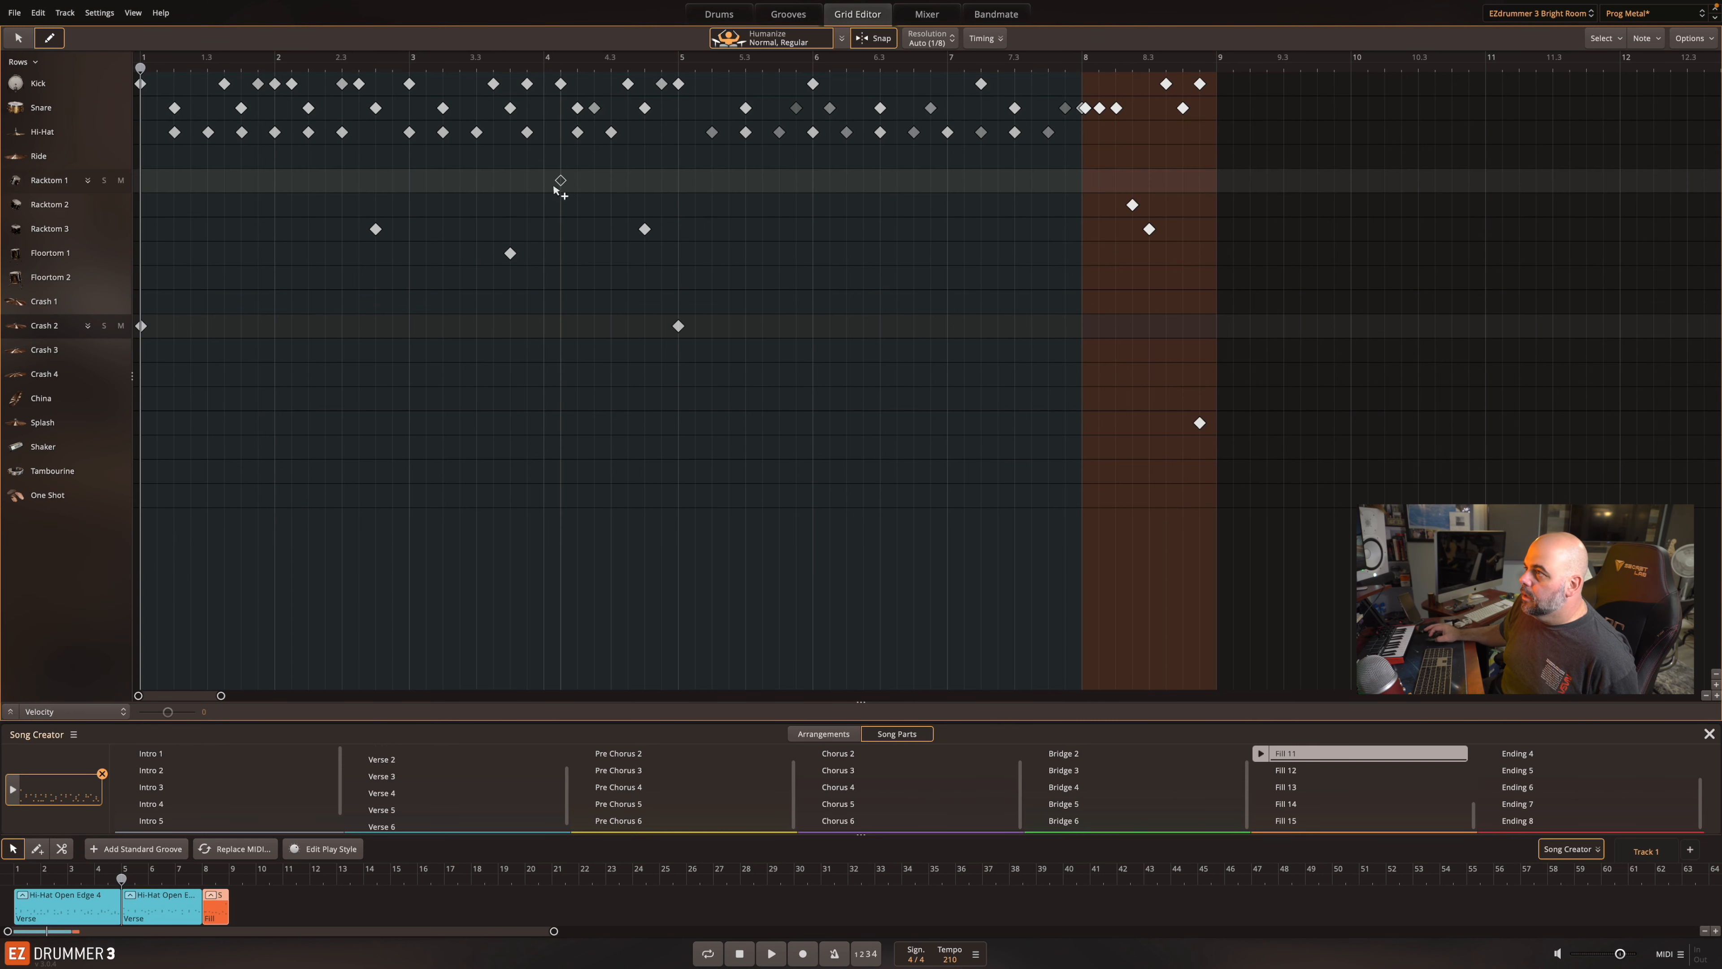
- Add a snare note just after the start of bar 9, extending the fill block by one bar
{"action": "left_click_drag", "start_coordinate": [1182, 116], "coordinate": [1233, 111]}
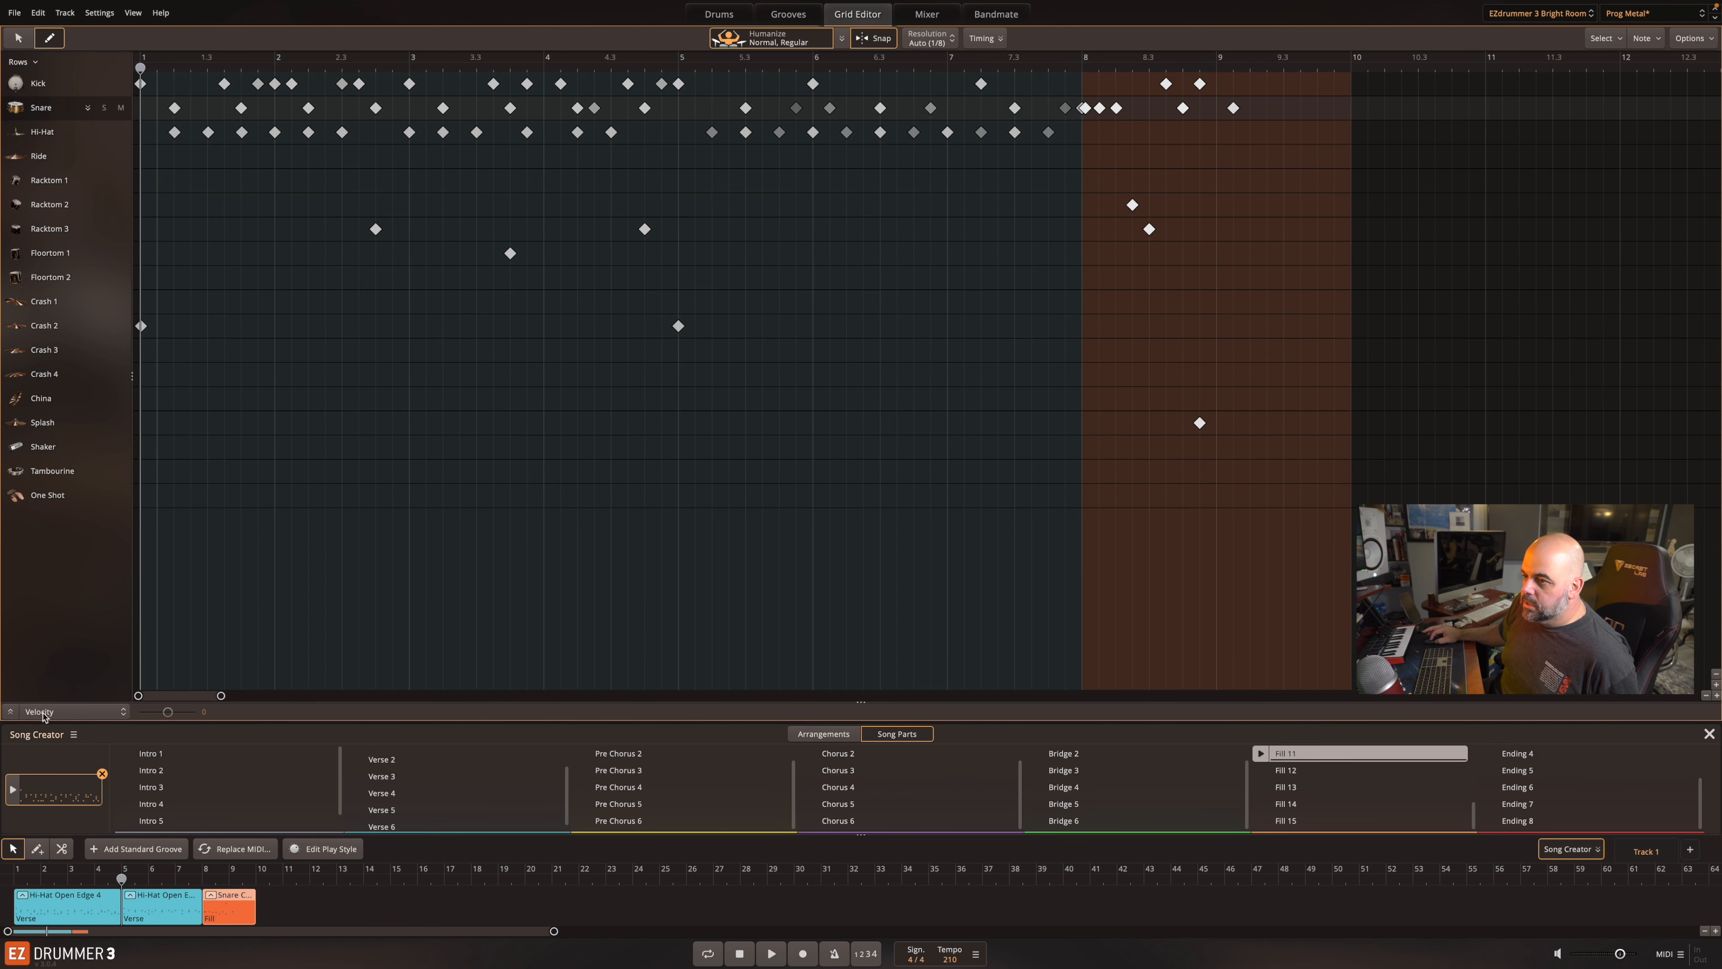
{"action": "left_click", "coordinate": [106, 712]}
{"action": "left_click", "coordinate": [89, 713]}
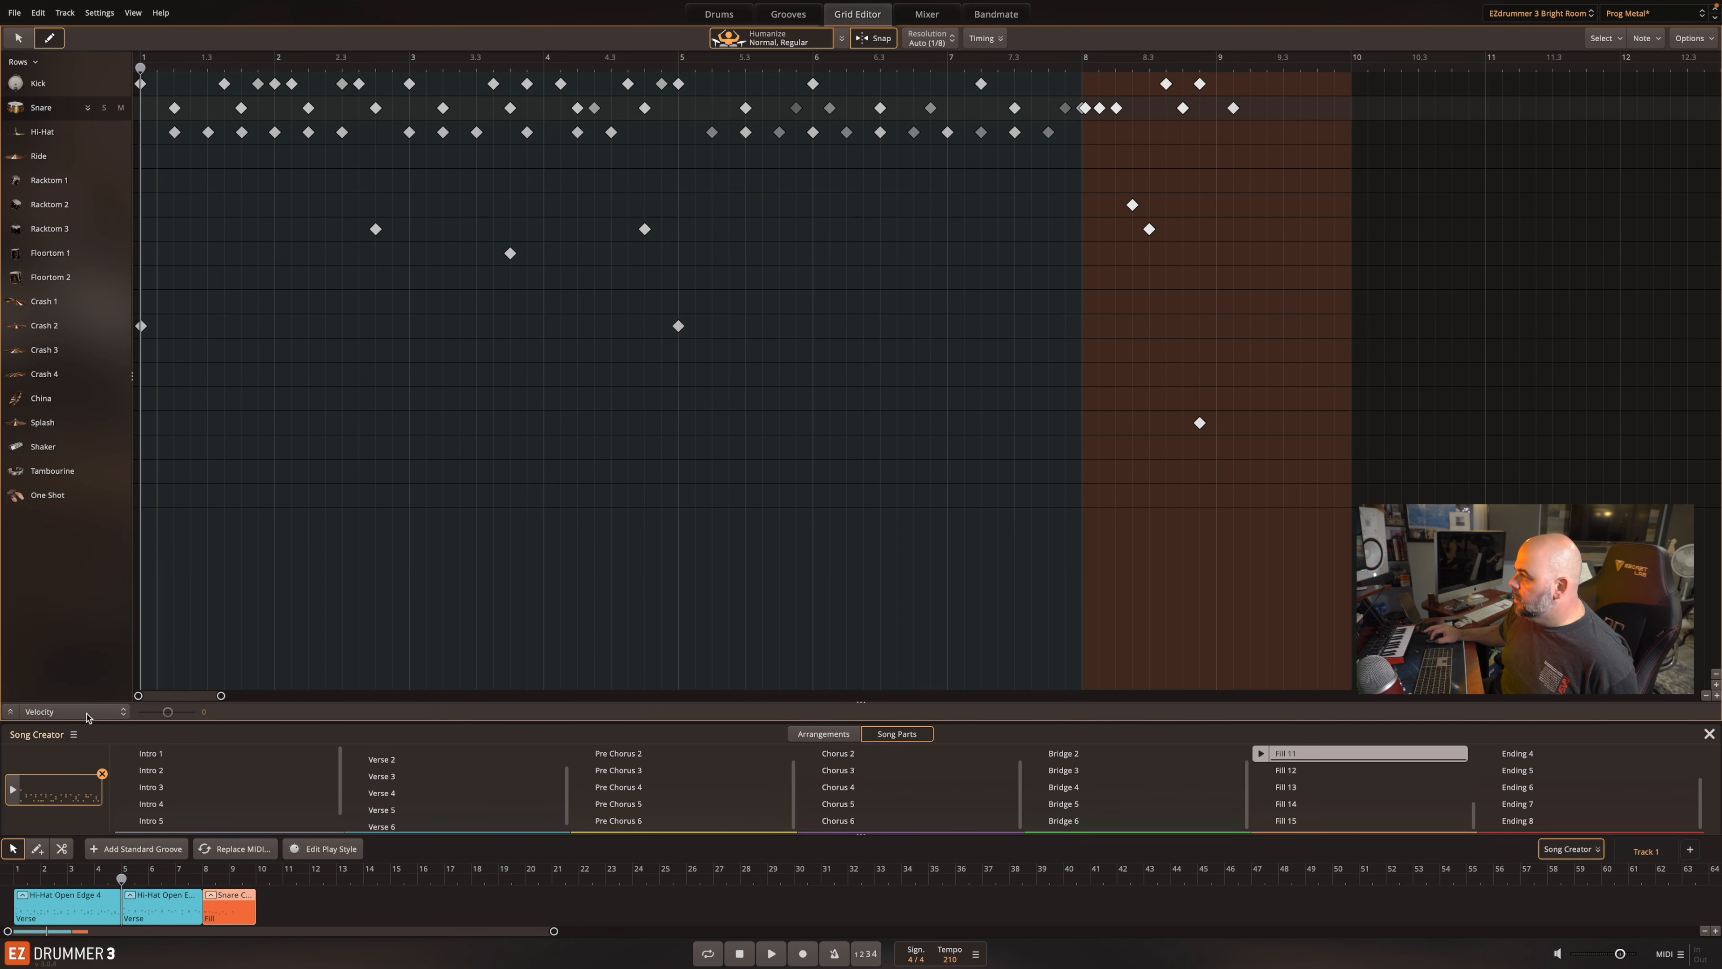
- Expand the velocity lane, try raising the bar 9 snare note's velocity and delete that note
{"action": "left_click", "coordinate": [12, 712]}
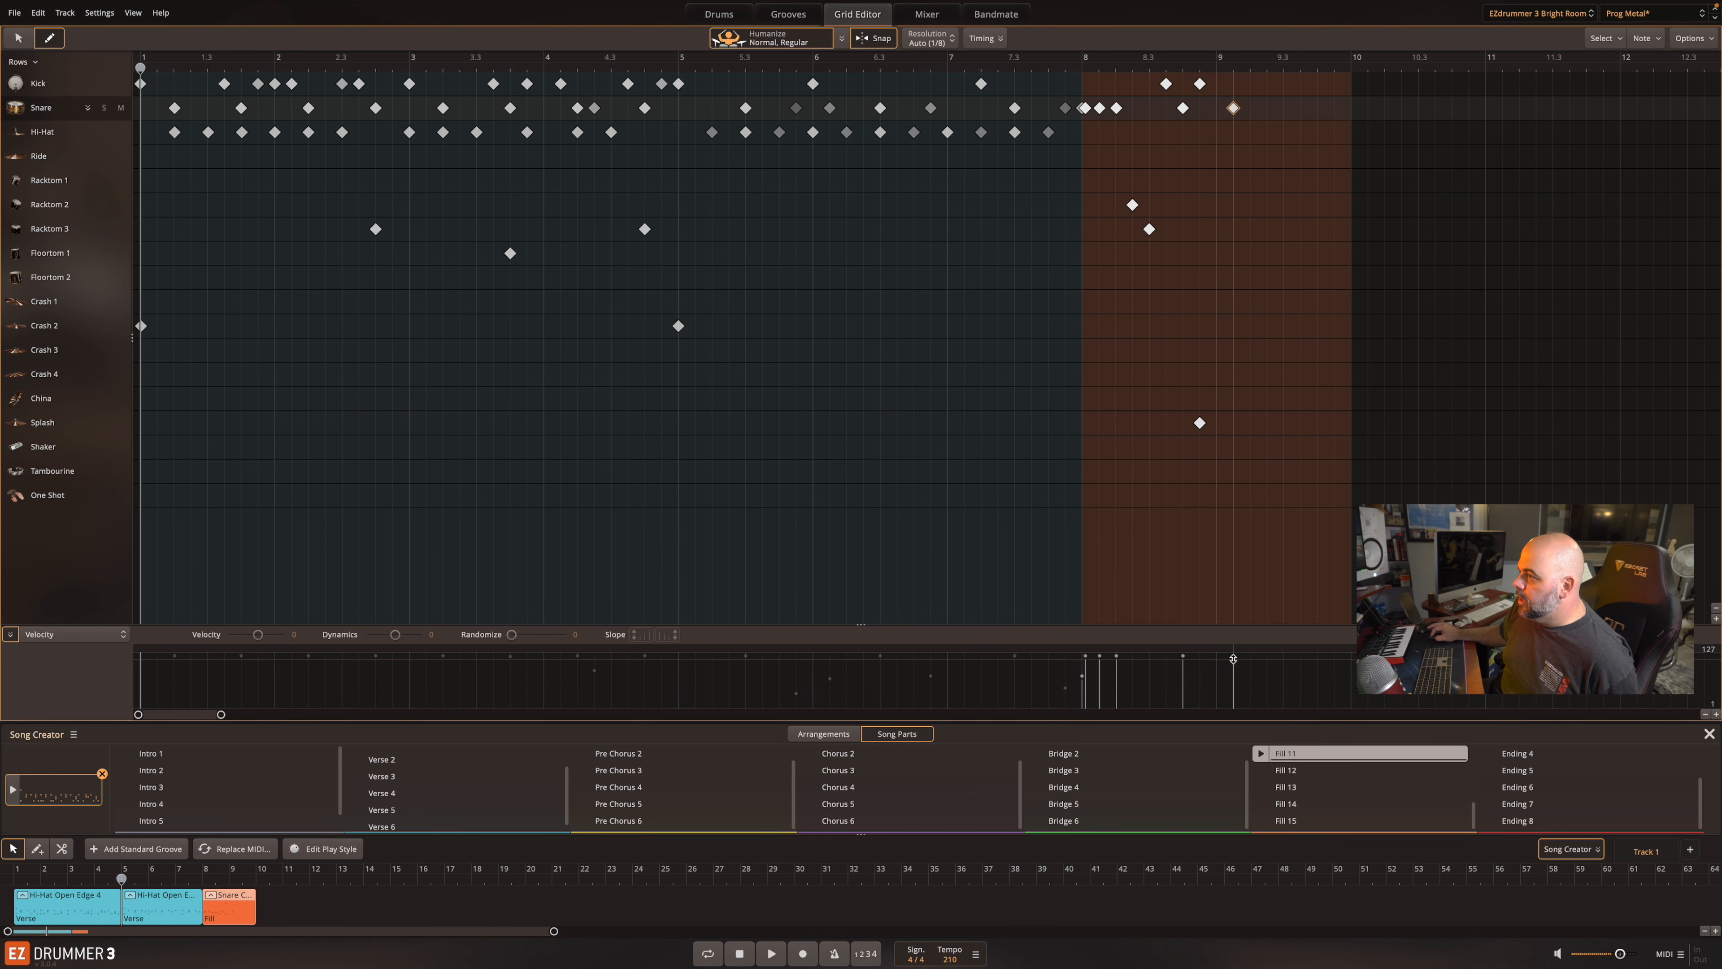
{"action": "mouse_move", "coordinate": [1234, 659]}
{"action": "left_mouse_down"}
{"action": "mouse_move", "coordinate": [1236, 638]}
{"action": "mouse_move", "coordinate": [1234, 703]}
{"action": "mouse_move", "coordinate": [1235, 646]}
{"action": "left_mouse_up"}
{"action": "left_click", "coordinate": [1233, 109]}
{"action": "scroll", "coordinate": [435, 794], "scroll_direction": "up", "scroll_amount": 2}
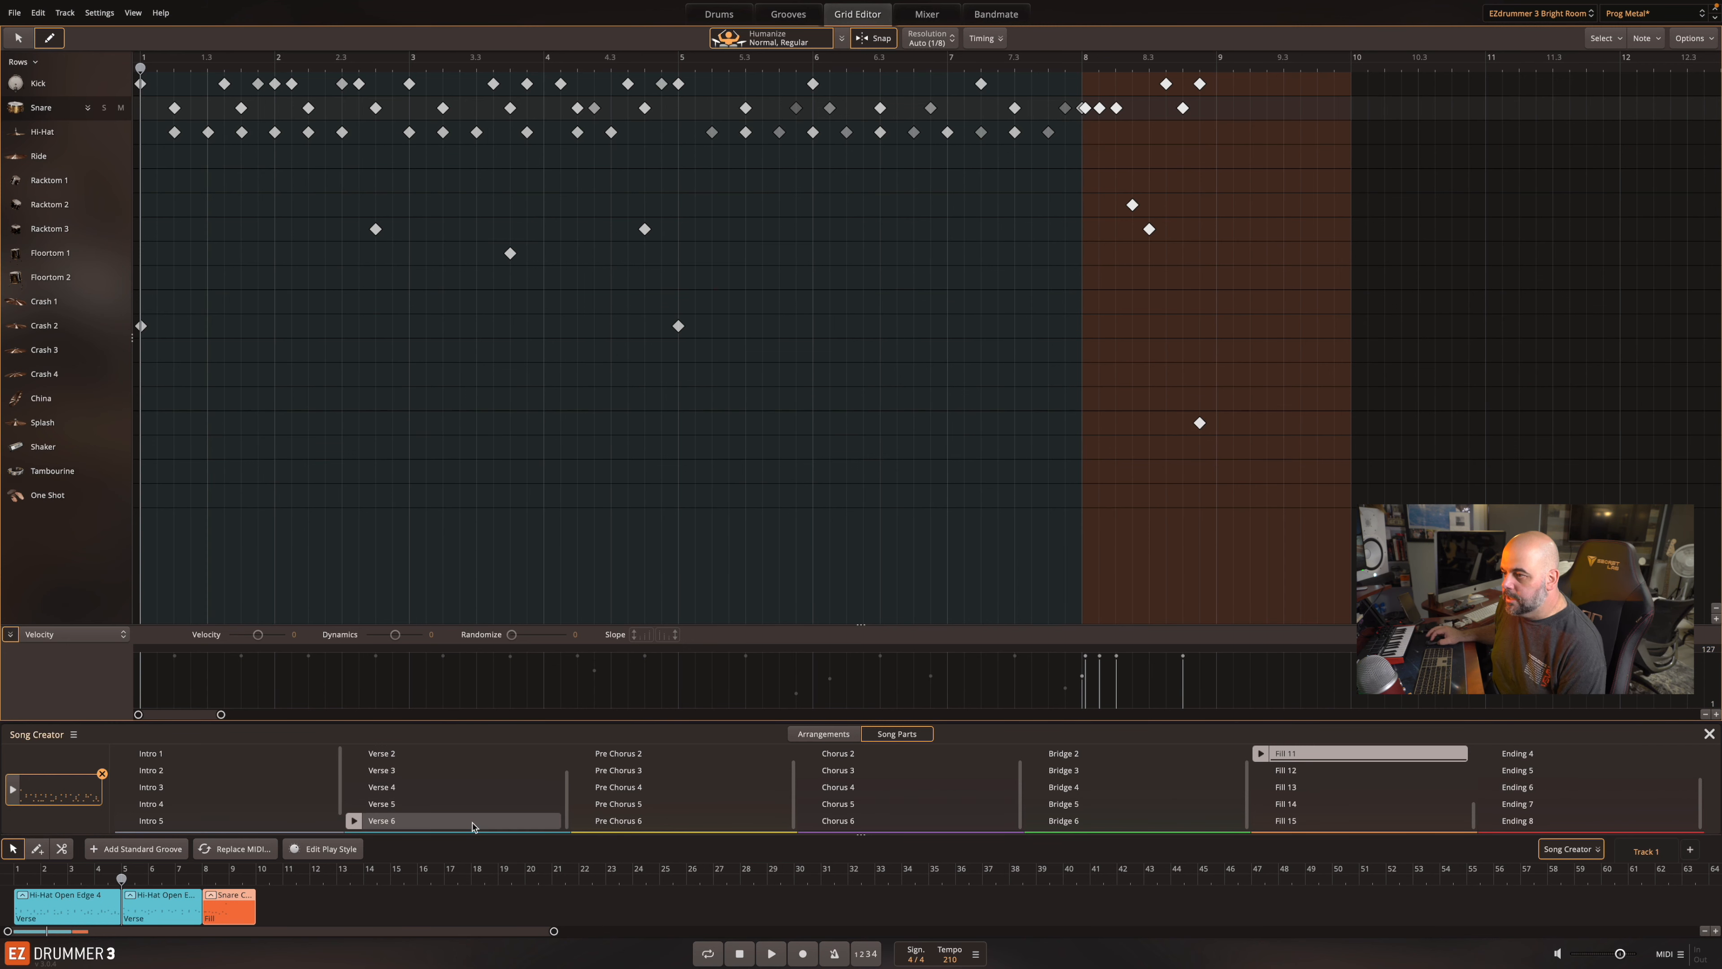